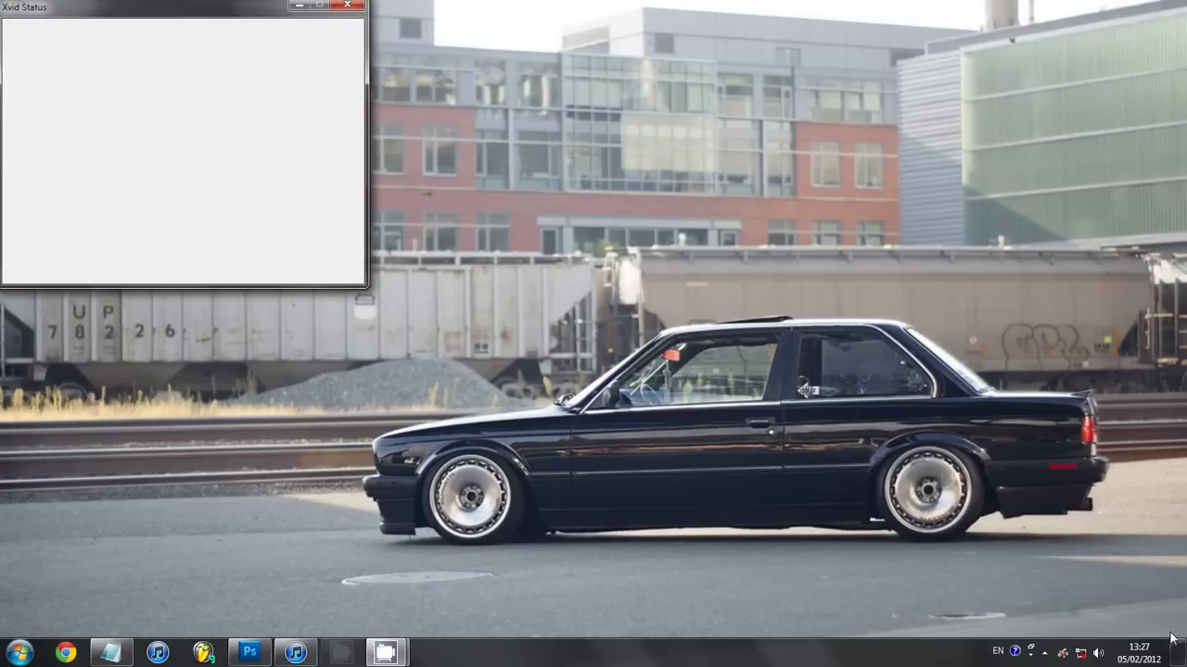
- Hide the Xvid Status window and bring Photoshop back up from the taskbar
{"action": "left_click", "coordinate": [339, 652]}
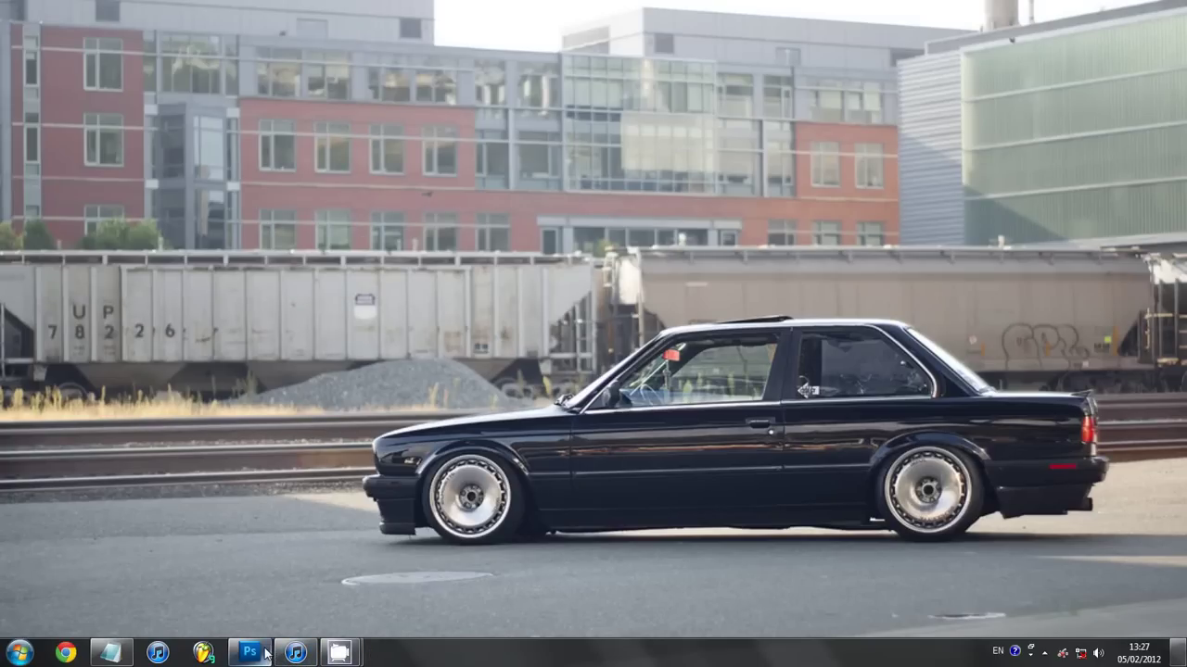
{"action": "left_click", "coordinate": [259, 655]}
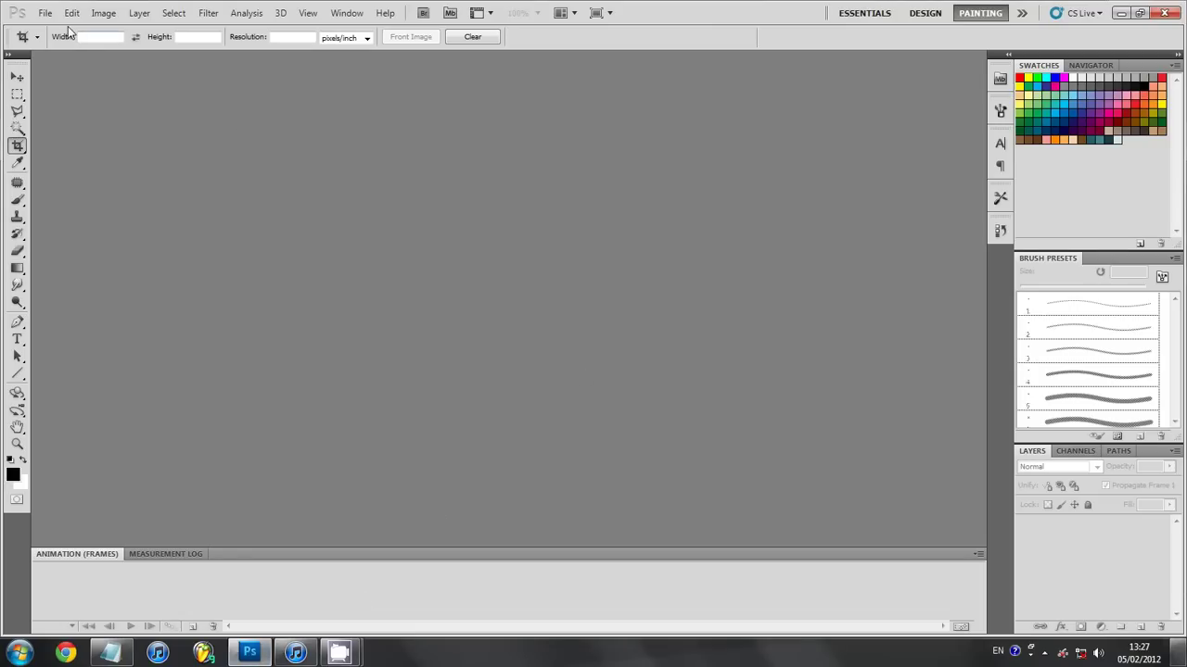
- In a blank Notepad document, write 'Hello everyone!', then replace it with a new line
{"action": "left_click", "coordinate": [110, 653]}
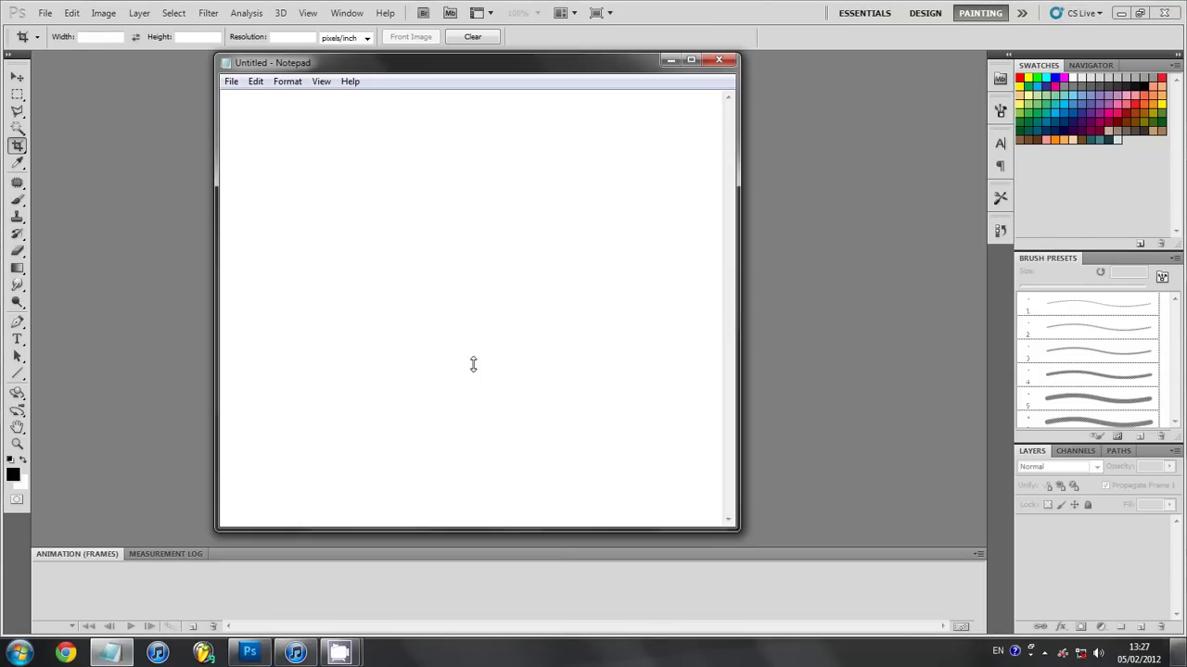
{"action": "type", "text": "hey"}
{"action": "type", "text": "l"}
{"action": "key", "text": "BackSpace"}
{"action": "key", "text": "BackSpace"}
{"action": "type", "text": "llo"}
{"action": "type", "text": " everyone!"}
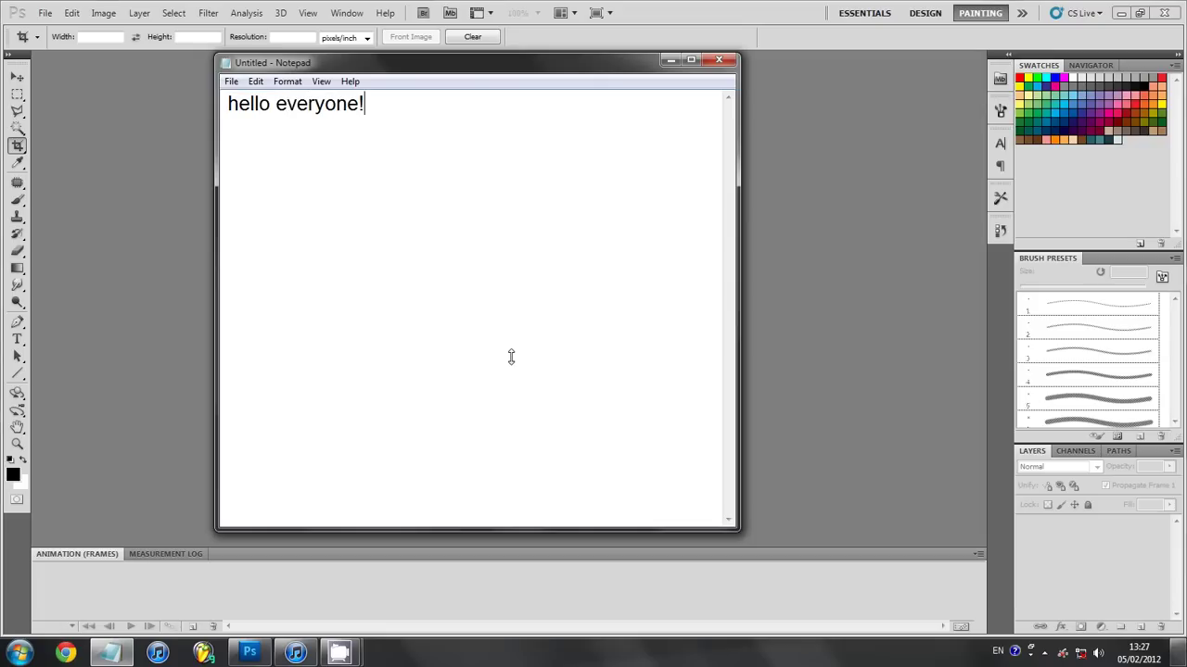
{"action": "key", "text": "ctrl+a"}
{"action": "key", "text": "Return"}
- Write the intro 'and welcome to my tutorial on how to remove jagged edges on pictures from GT5!'
{"action": "type", "text": "and"}
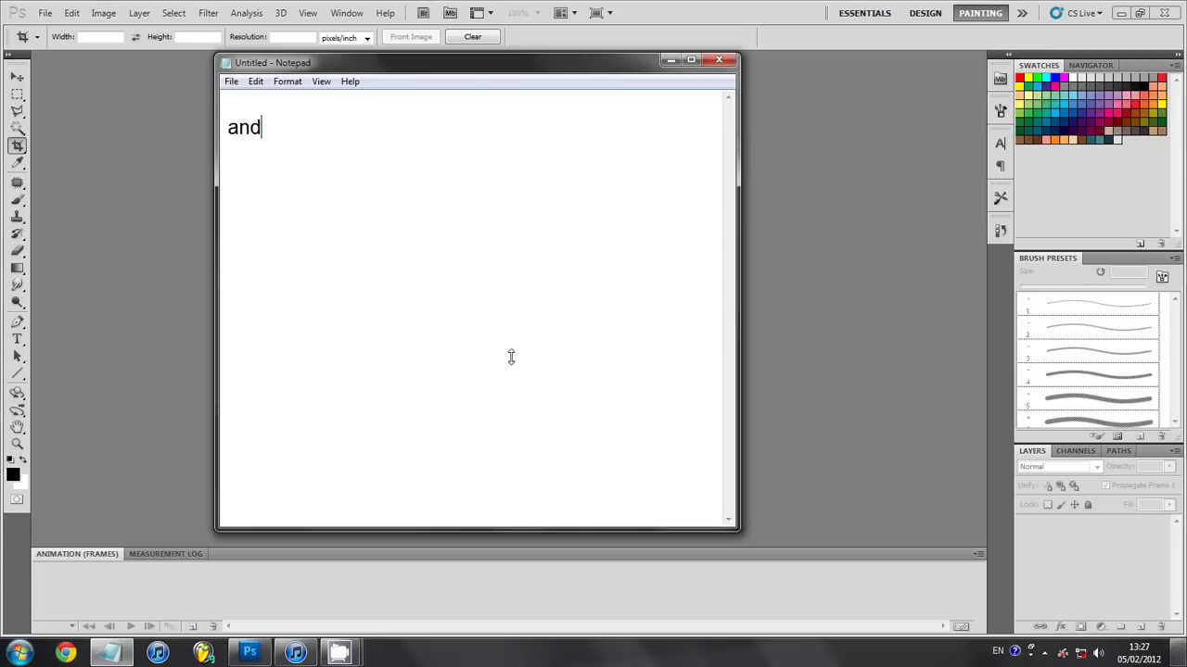
{"action": "type", "text": " welcome to"}
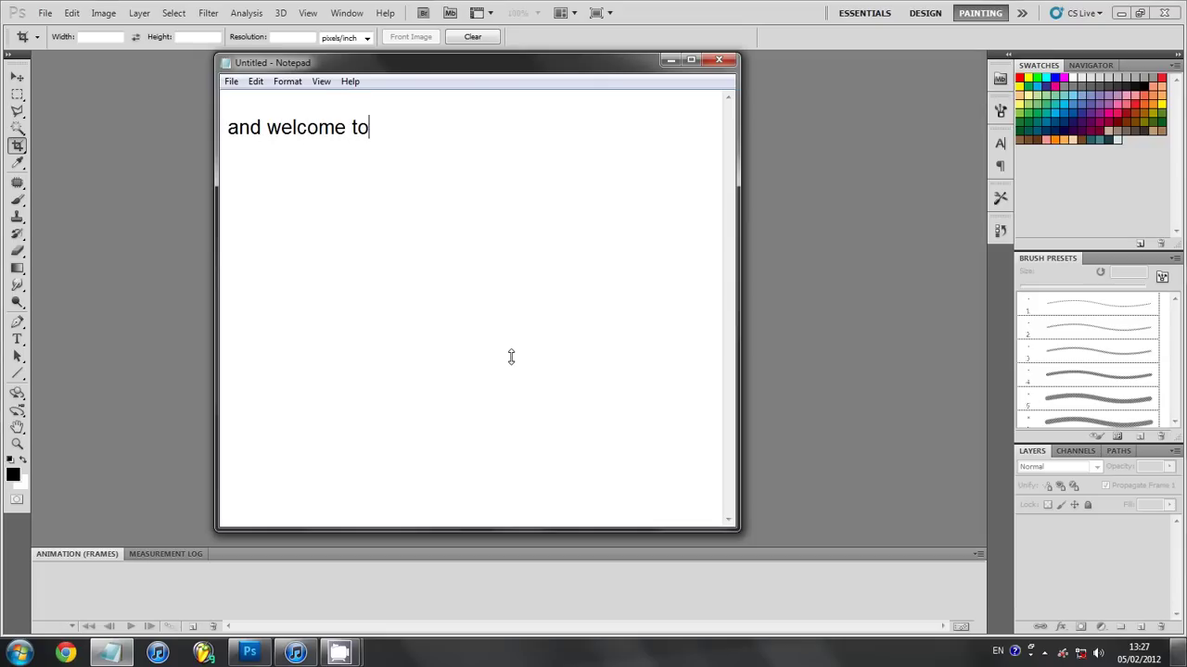
{"action": "type", "text": " my tutor"}
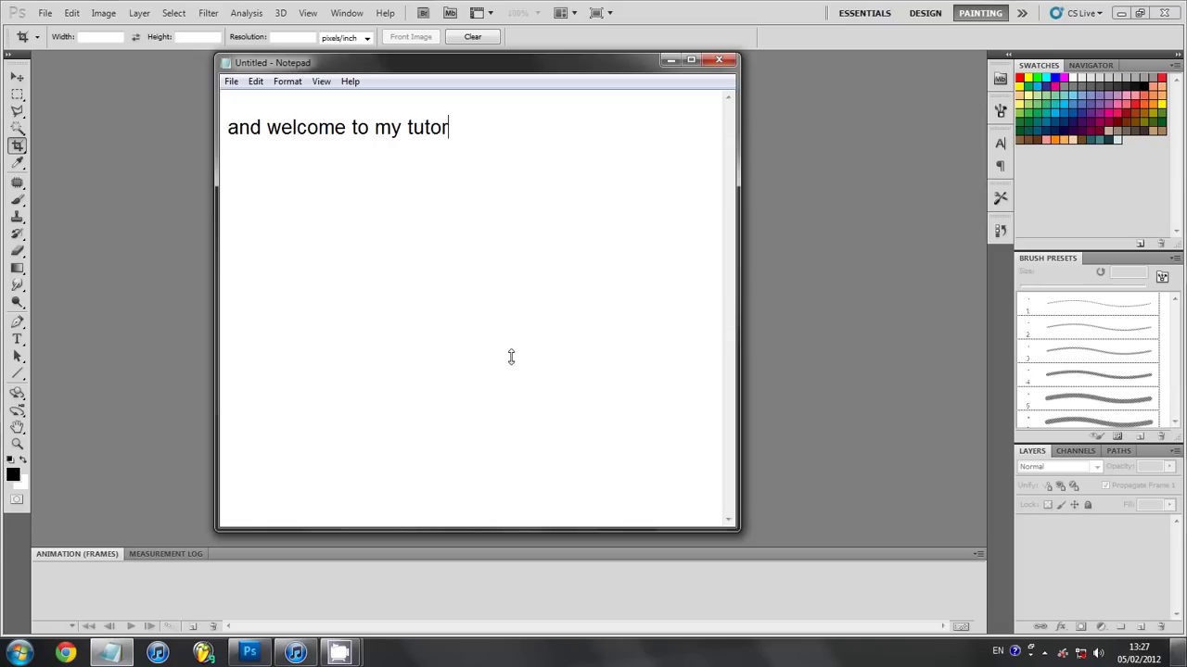
{"action": "type", "text": "ial on how t"}
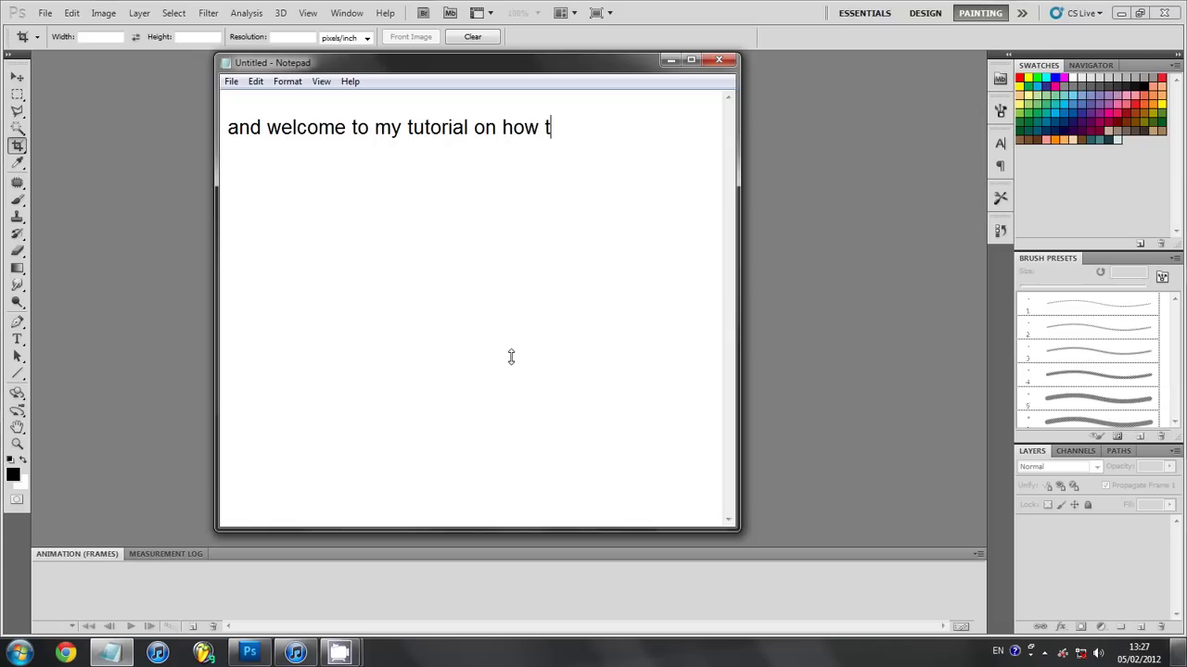
{"action": "type", "text": "o remov"}
{"action": "key", "text": "BackSpace"}
{"action": "type", "text": "ce"}
{"action": "key", "text": "BackSpace"}
{"action": "key", "text": "BackSpace"}
{"action": "type", "text": "v"}
{"action": "type", "text": "e"}
{"action": "key", "text": "Return"}
{"action": "type", "text": "jagge"}
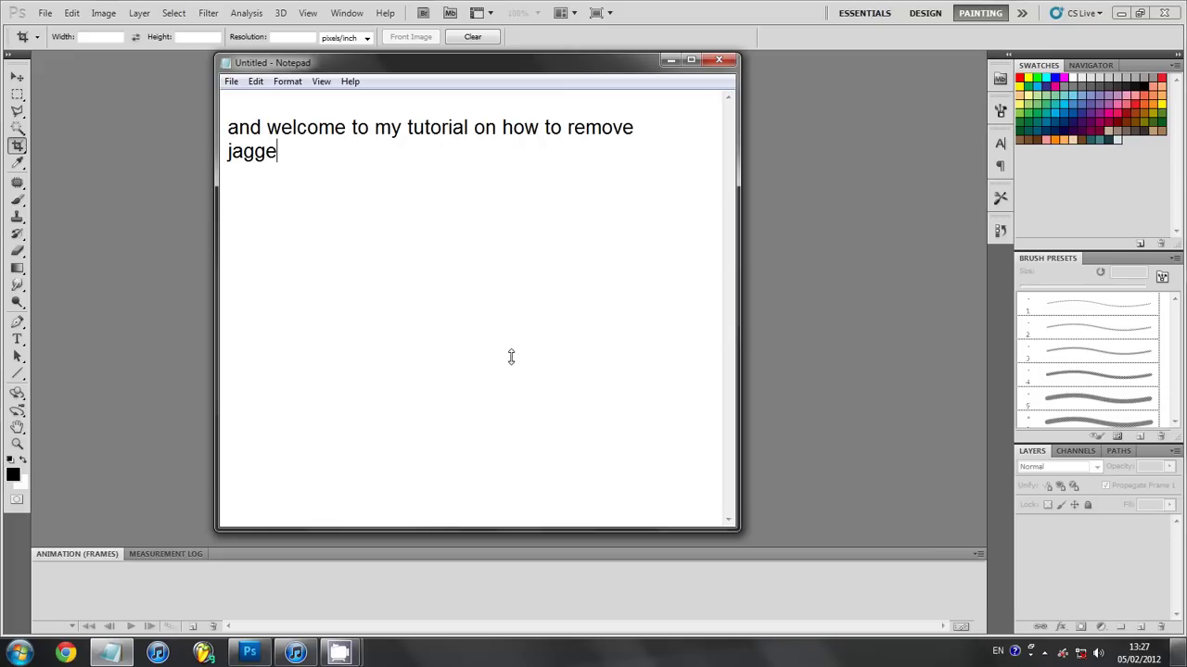
{"action": "type", "text": "d a"}
{"action": "key", "text": "BackSpace"}
{"action": "type", "text": "edge"}
{"action": "type", "text": "s on p"}
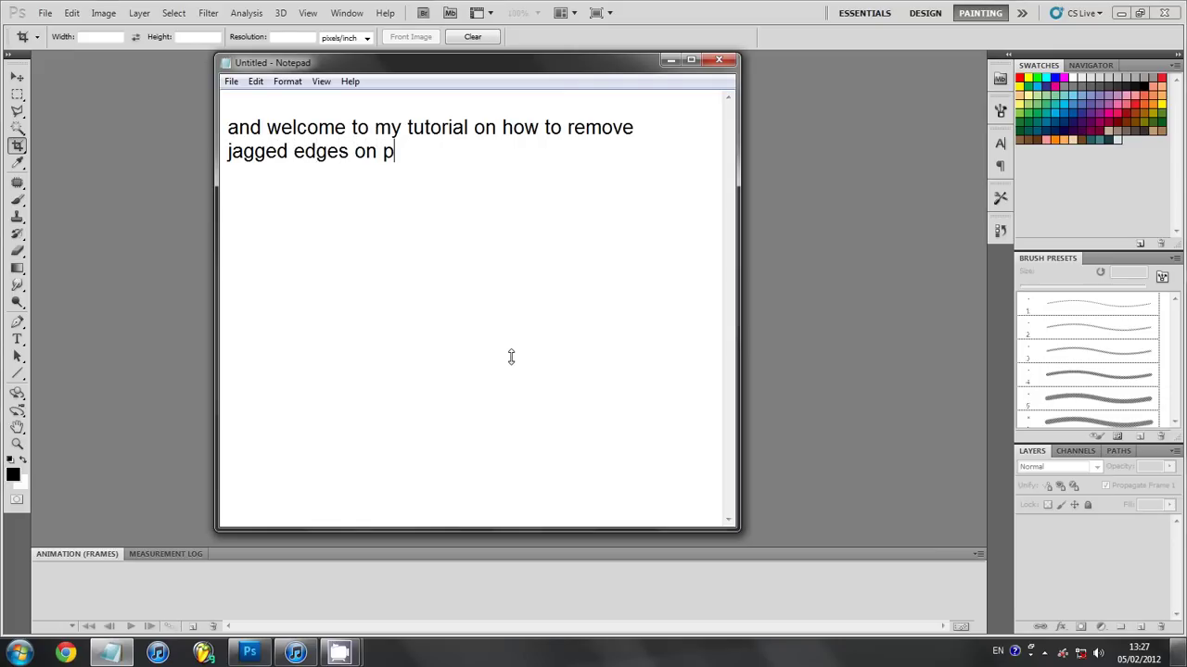
{"action": "type", "text": "ictures "}
{"action": "type", "text": "from G"}
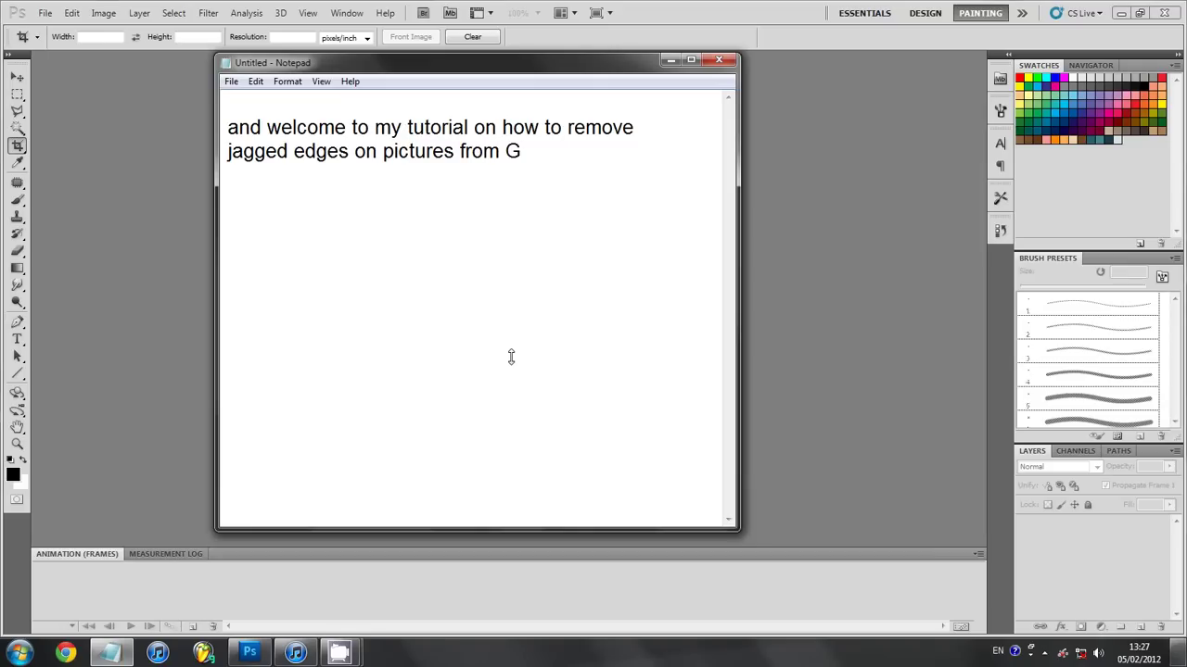
{"action": "type", "text": "T5!"}
- Replace the intro with 'First of all' and '1 open the picture you want to edit ;)'
{"action": "key", "text": "ctrl+a"}
{"action": "key", "text": "Delete"}
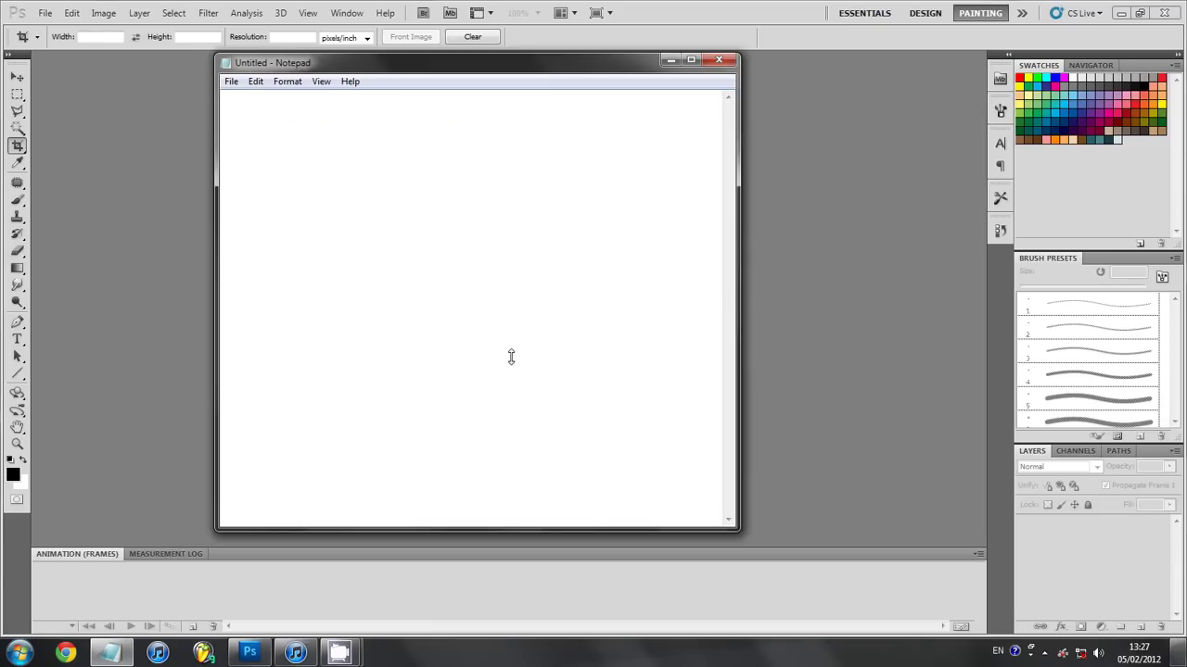
{"action": "type", "text": "First of all"}
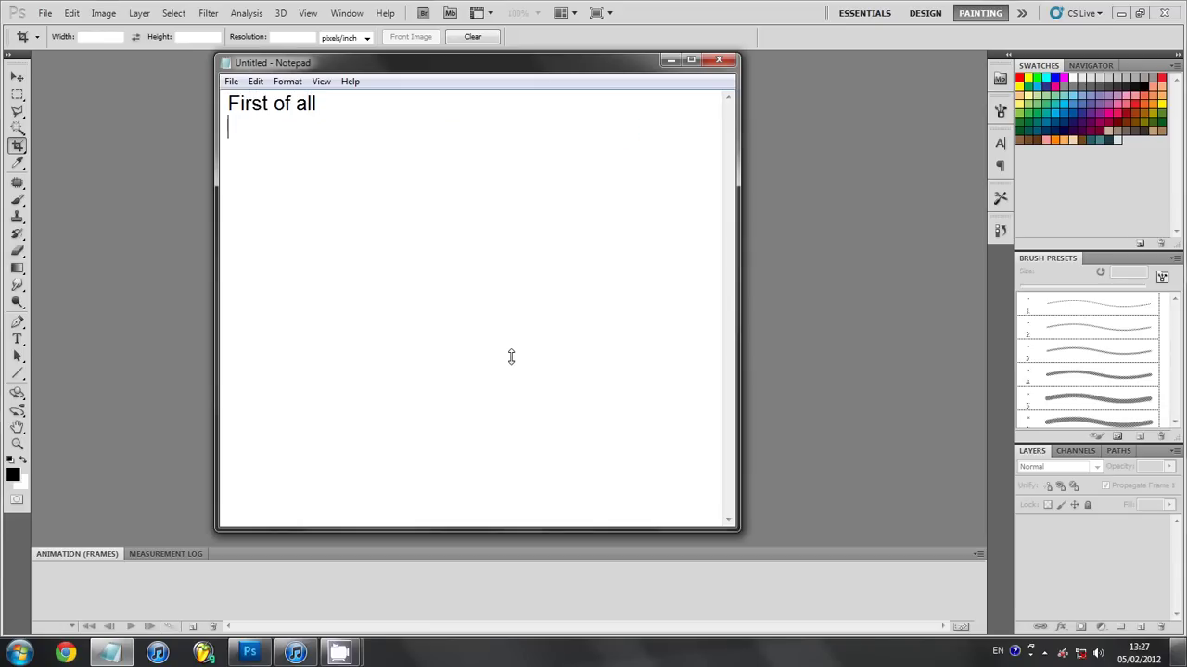
{"action": "key", "text": "Return"}
{"action": "type", "text": "1. op"}
{"action": "type", "text": "ne"}
{"action": "key", "text": "BackSpace"}
{"action": "key", "text": "BackSpace"}
{"action": "type", "text": "en"}
{"action": "type", "text": " the picture y"}
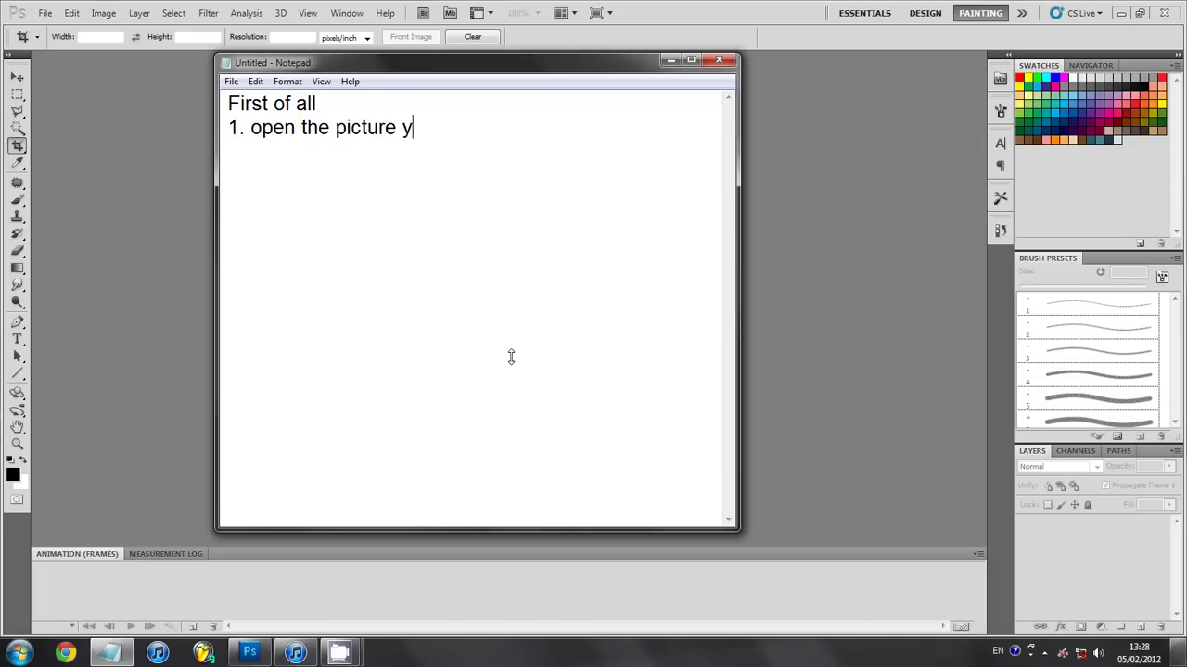
{"action": "type", "text": "ou want to e"}
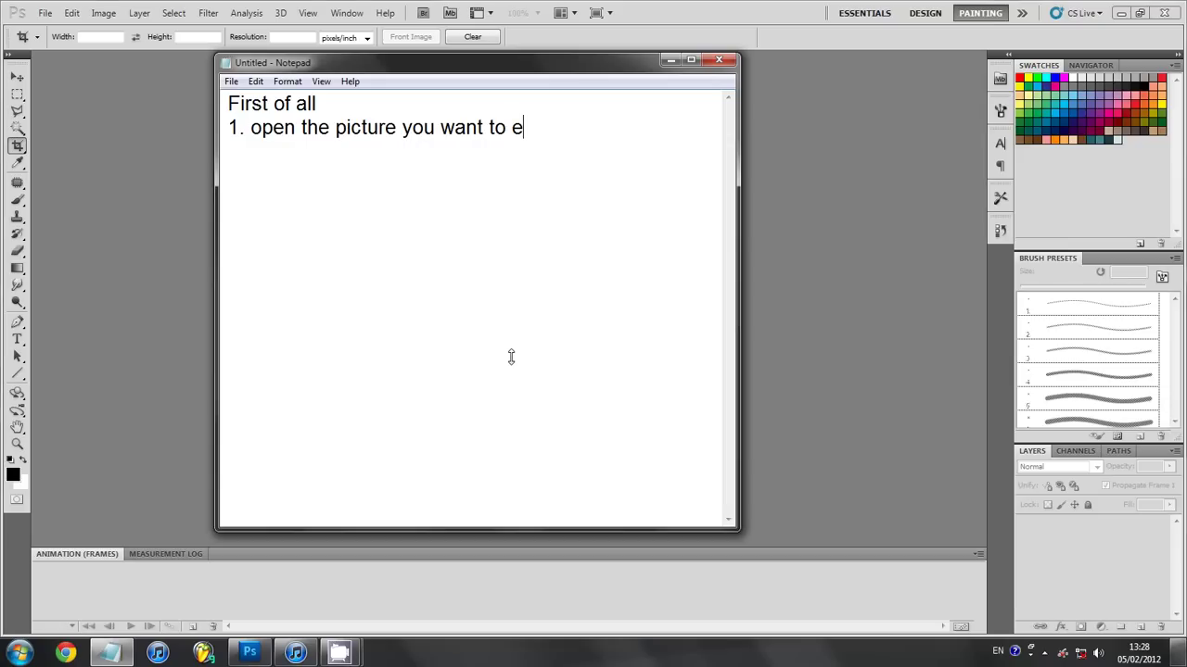
{"action": "type", "text": "dit ;"}
{"action": "type", "text": ")"}
- Open Eiger Nordwand Short Track_9.jpg from the Desktop, dismissing the damaged-data warning
{"action": "left_click", "coordinate": [593, 44]}
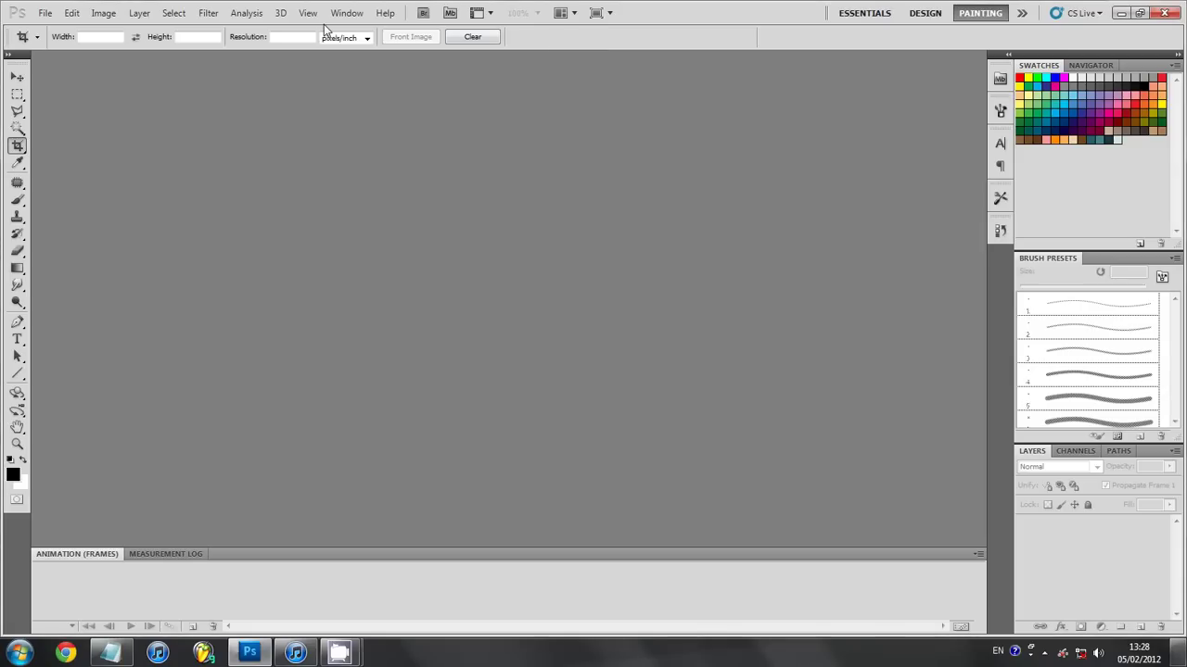
{"action": "left_click", "coordinate": [45, 13]}
{"action": "left_click", "coordinate": [56, 43]}
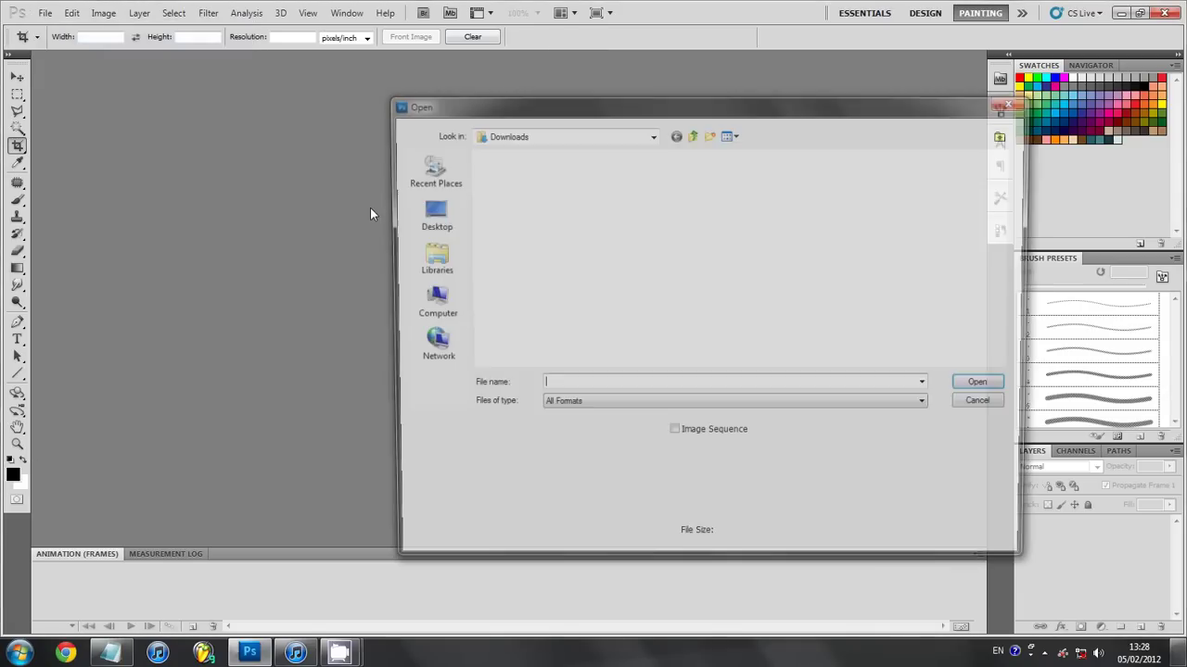
{"action": "left_click", "coordinate": [428, 213]}
{"action": "type", "text": "e"}
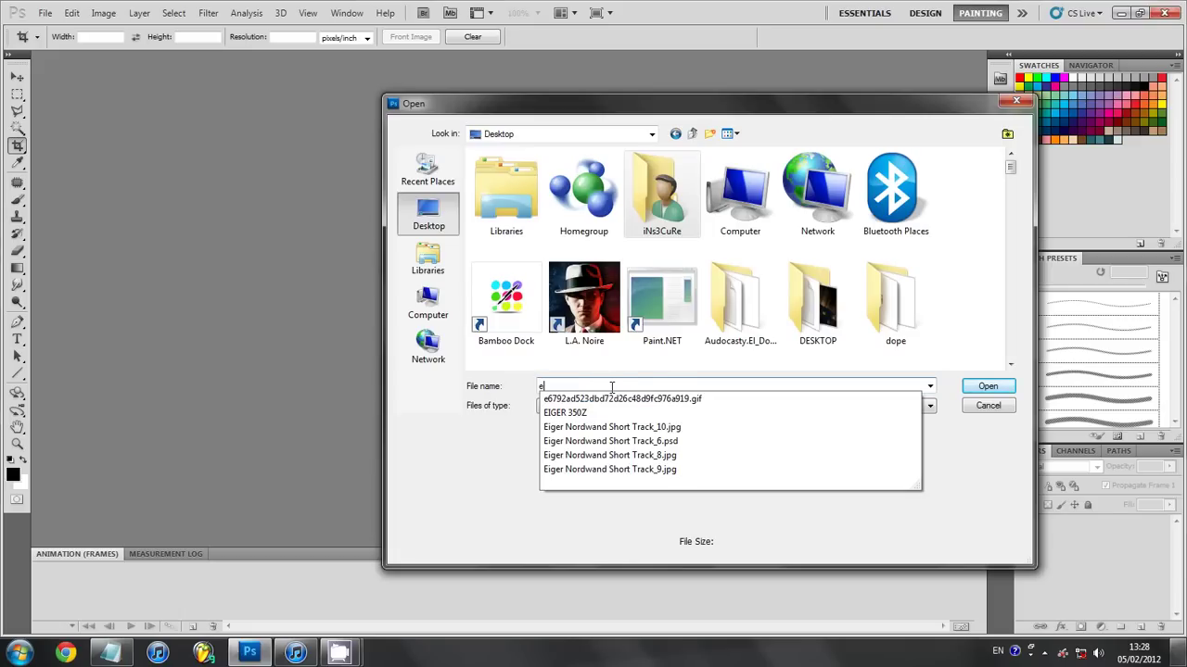
{"action": "type", "text": "iger"}
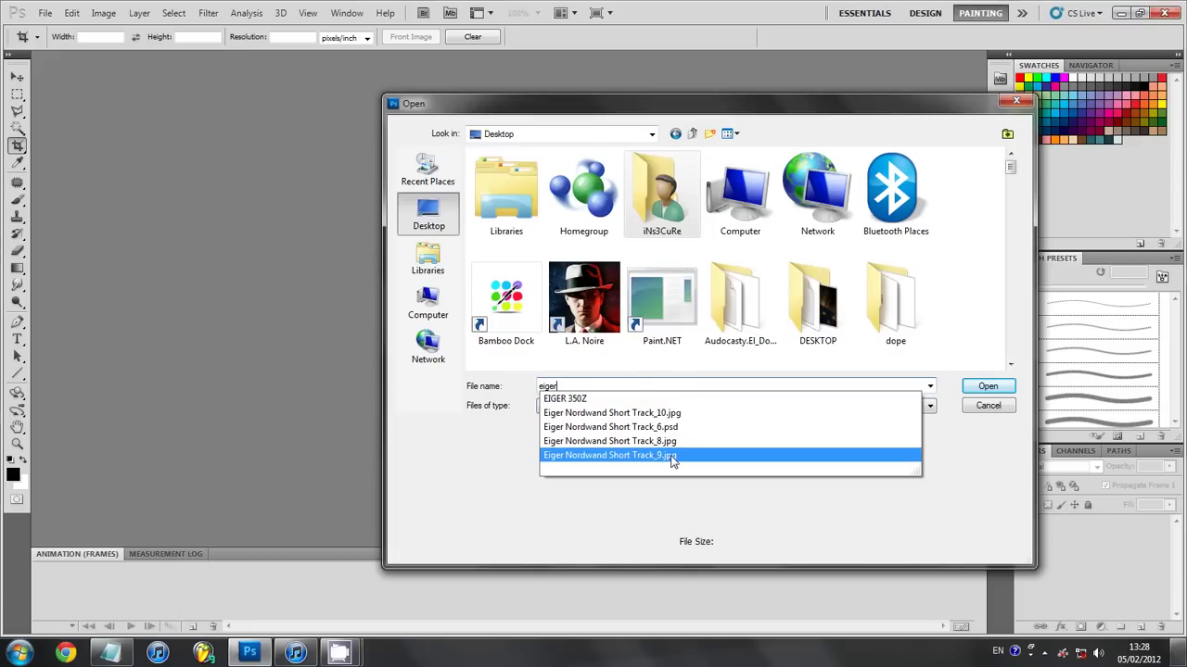
{"action": "left_click", "coordinate": [672, 456]}
{"action": "left_click", "coordinate": [987, 387]}
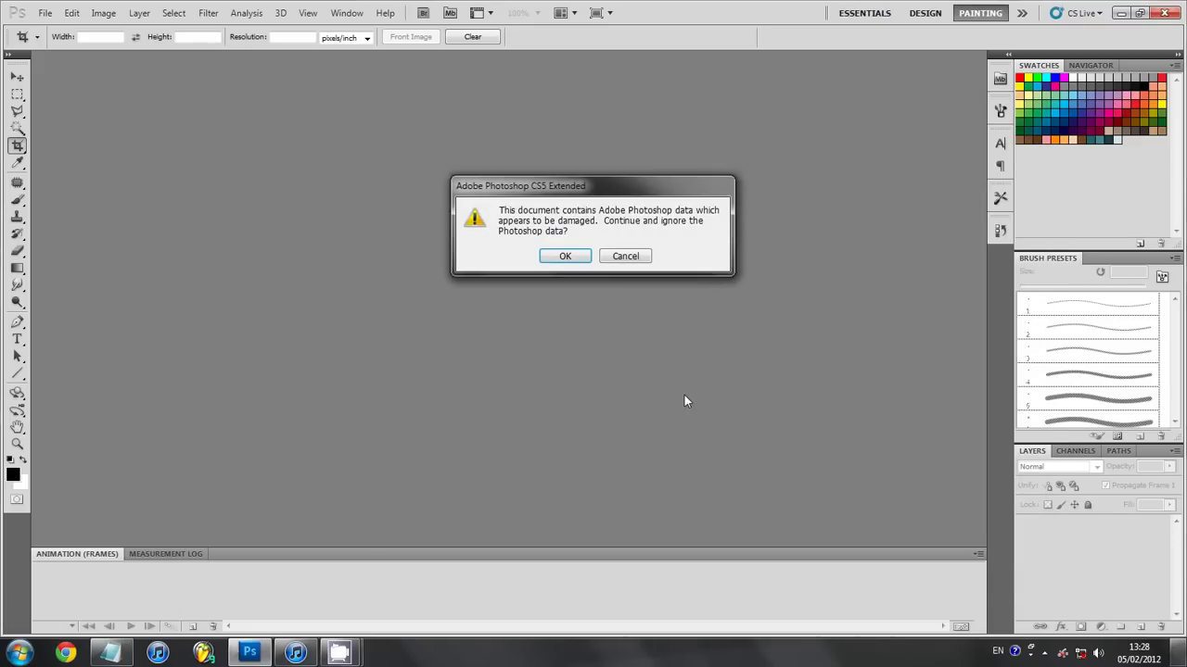
{"action": "left_click", "coordinate": [568, 257]}
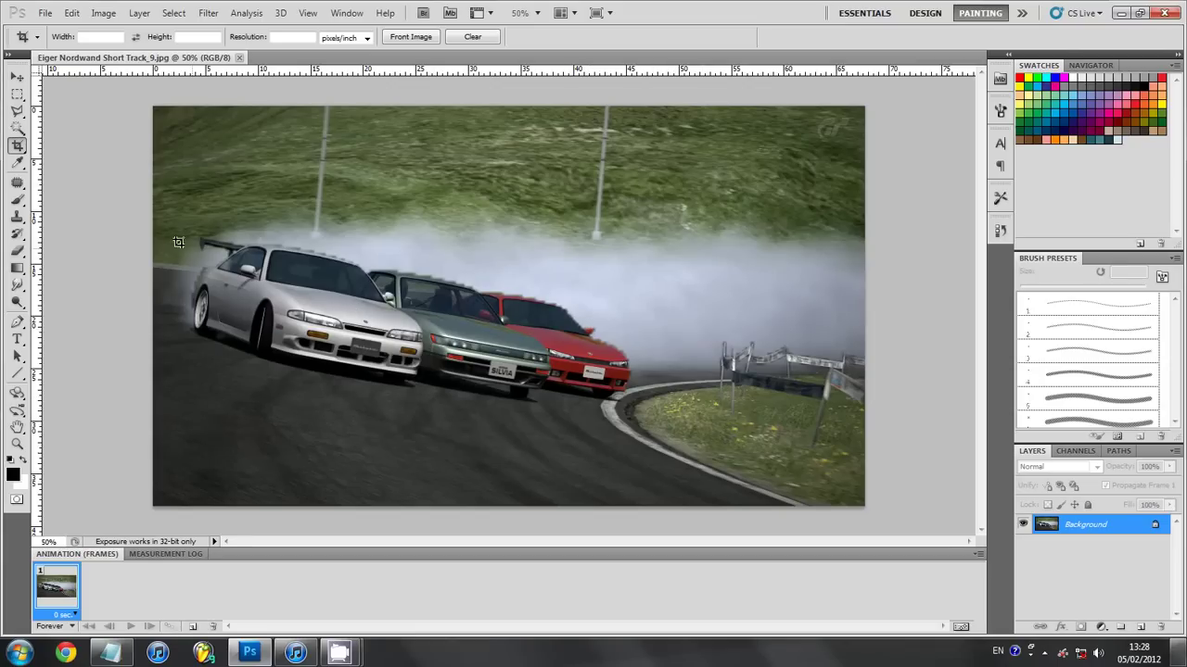
- Pick the Polygonal Lasso tool and bring the Notepad notes back in front
{"action": "left_click", "coordinate": [17, 199]}
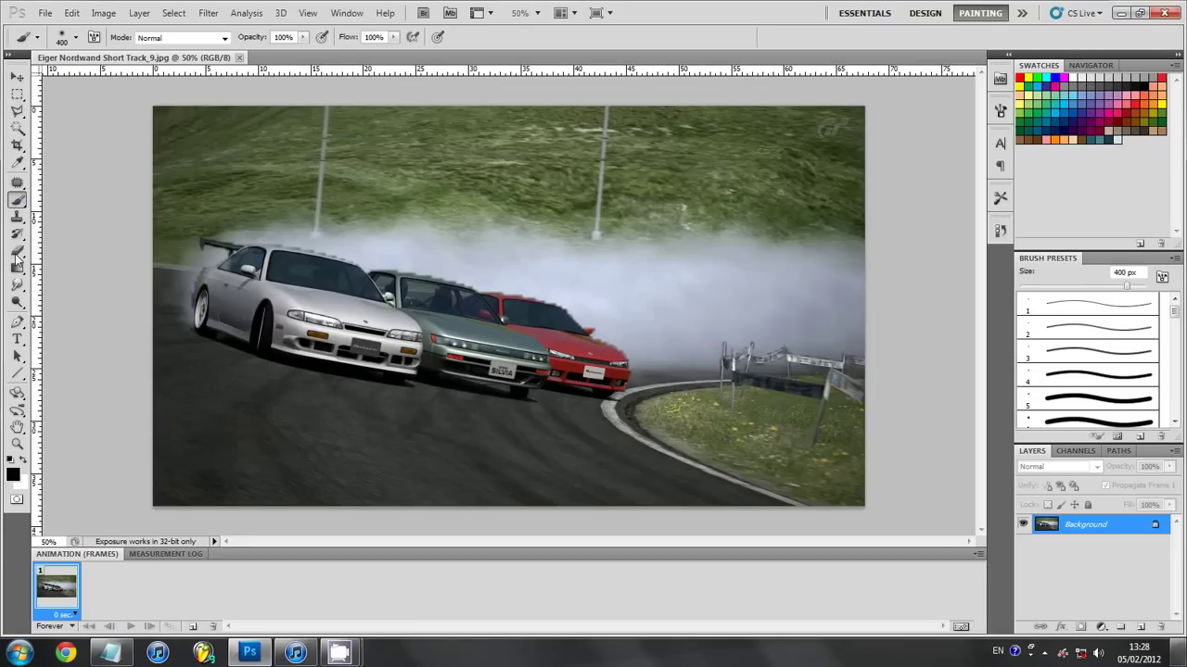
{"action": "left_click", "coordinate": [17, 110]}
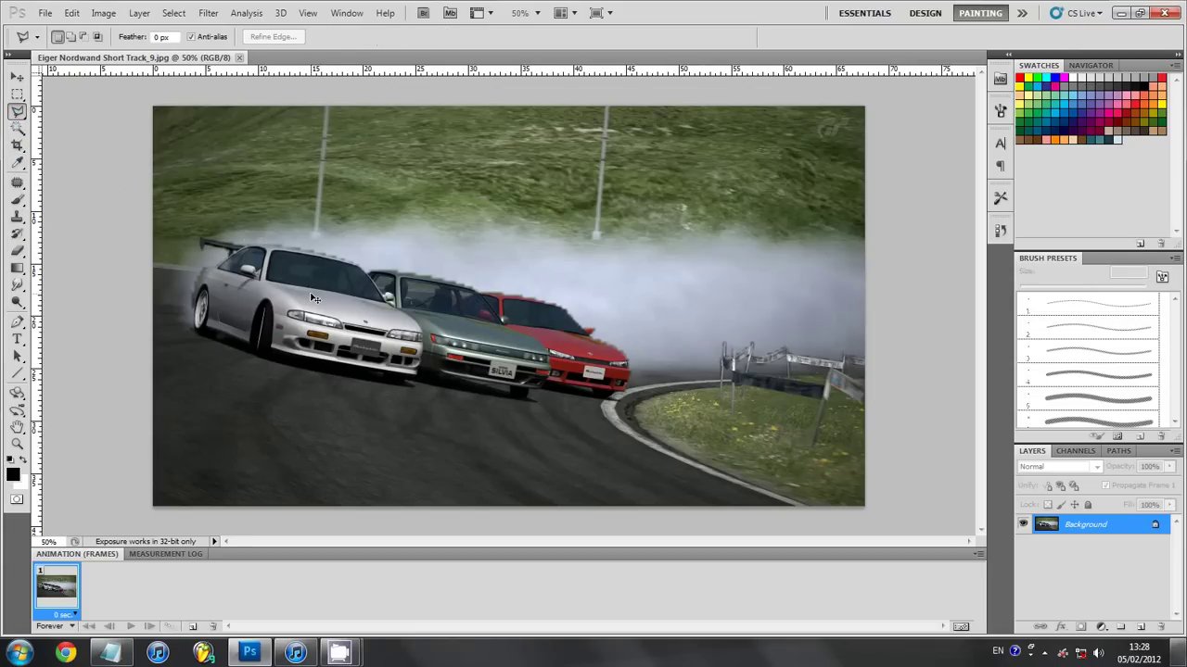
{"action": "scroll", "coordinate": [313, 297], "scroll_direction": "up", "scroll_amount": 3}
{"action": "scroll", "coordinate": [315, 297], "scroll_direction": "up", "scroll_amount": 2}
{"action": "scroll", "coordinate": [319, 299], "scroll_direction": "down", "scroll_amount": 1}
{"action": "scroll", "coordinate": [321, 298], "scroll_direction": "down", "scroll_amount": 2}
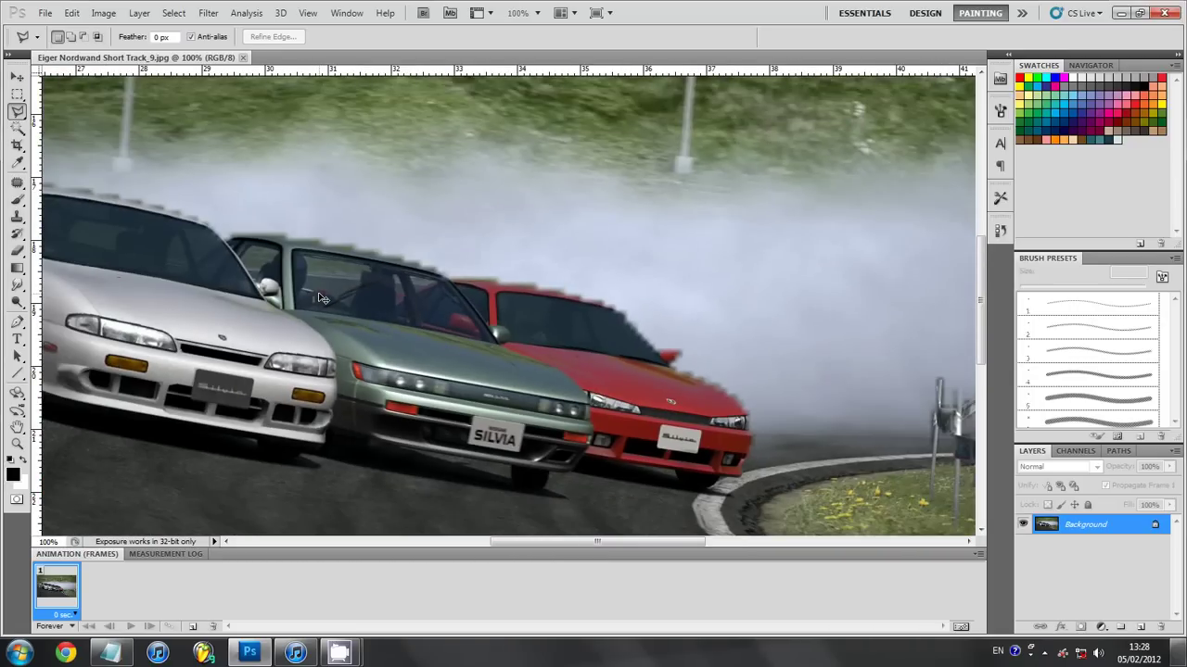
{"action": "left_click_drag", "start_coordinate": [530, 542], "coordinate": [438, 516]}
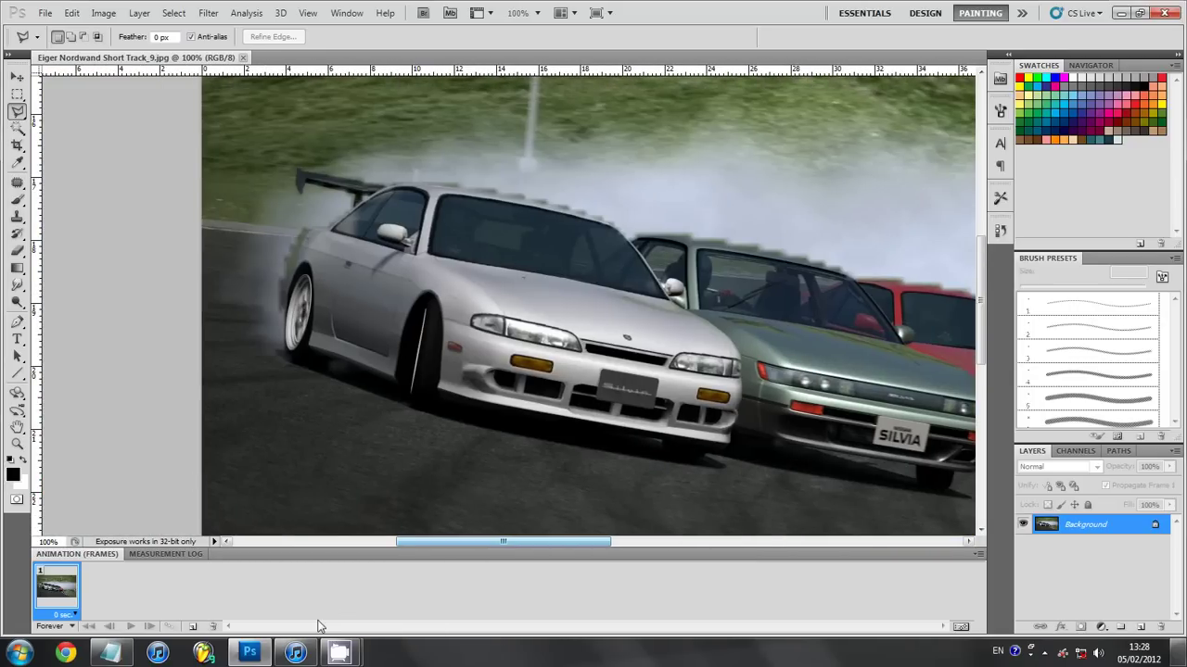
{"action": "left_click", "coordinate": [110, 652]}
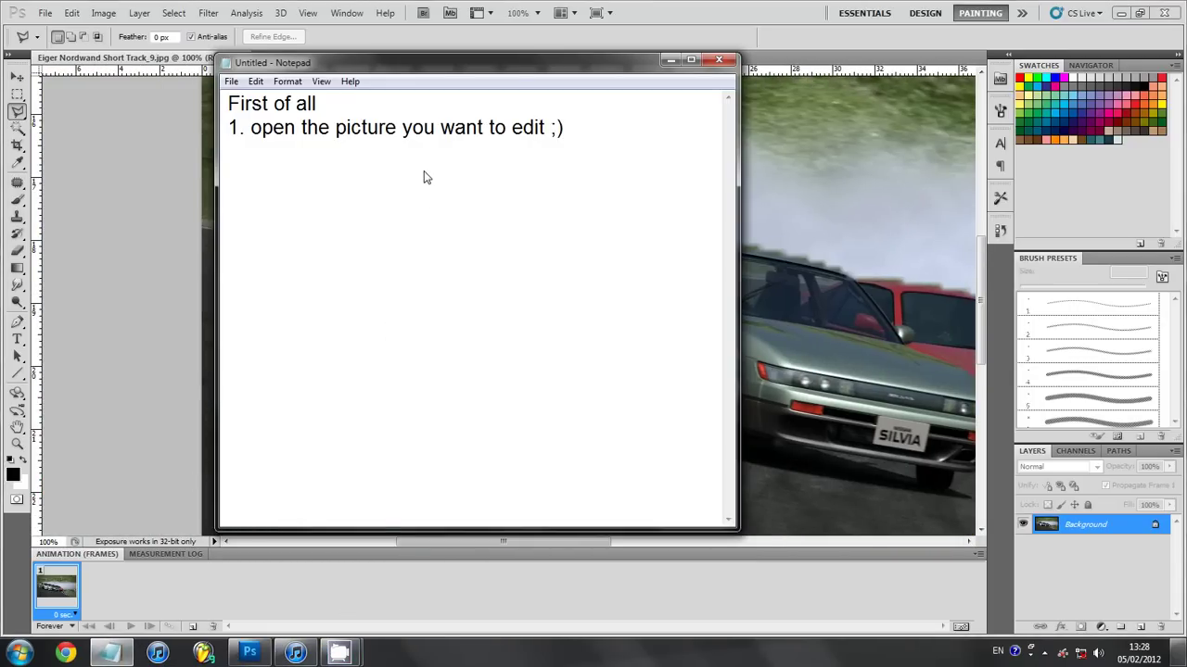
- Shrink the Notepad window, move it to the lower right, and clear its old notes
{"action": "mouse_move", "coordinate": [736, 528]}
{"action": "left_mouse_down"}
{"action": "mouse_move", "coordinate": [627, 393]}
{"action": "mouse_move", "coordinate": [602, 290]}
{"action": "left_mouse_up"}
{"action": "mouse_move", "coordinate": [476, 71]}
{"action": "left_mouse_down"}
{"action": "mouse_move", "coordinate": [827, 341]}
{"action": "mouse_move", "coordinate": [777, 340]}
{"action": "left_mouse_up"}
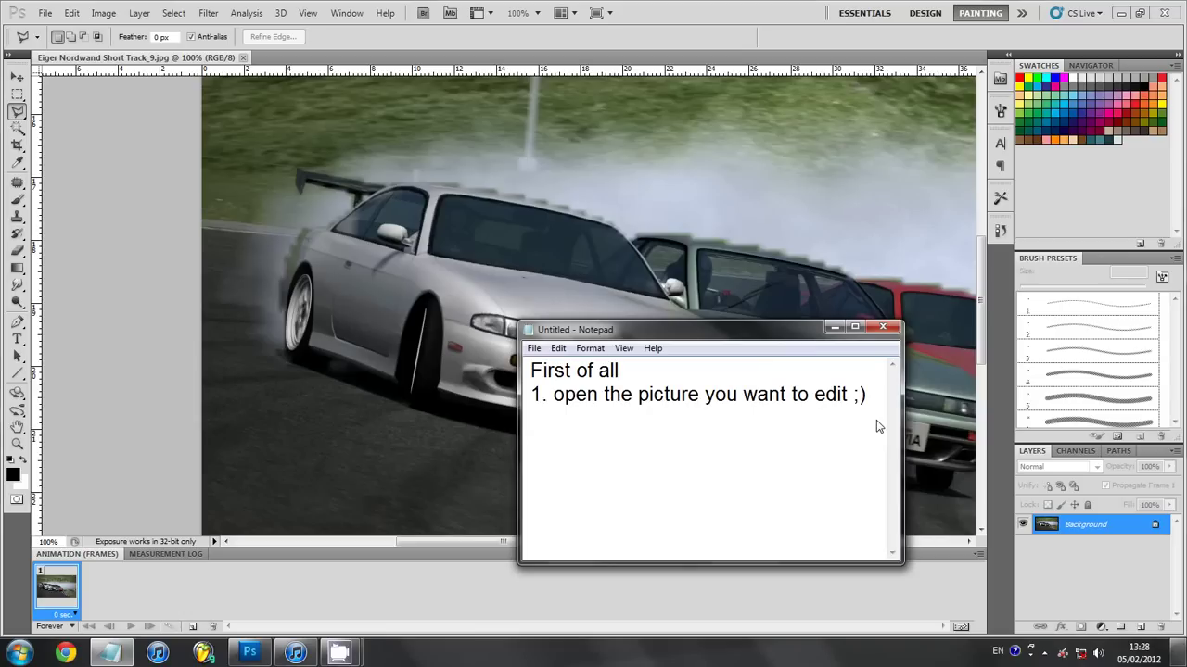
{"action": "key", "text": "ctrl+a"}
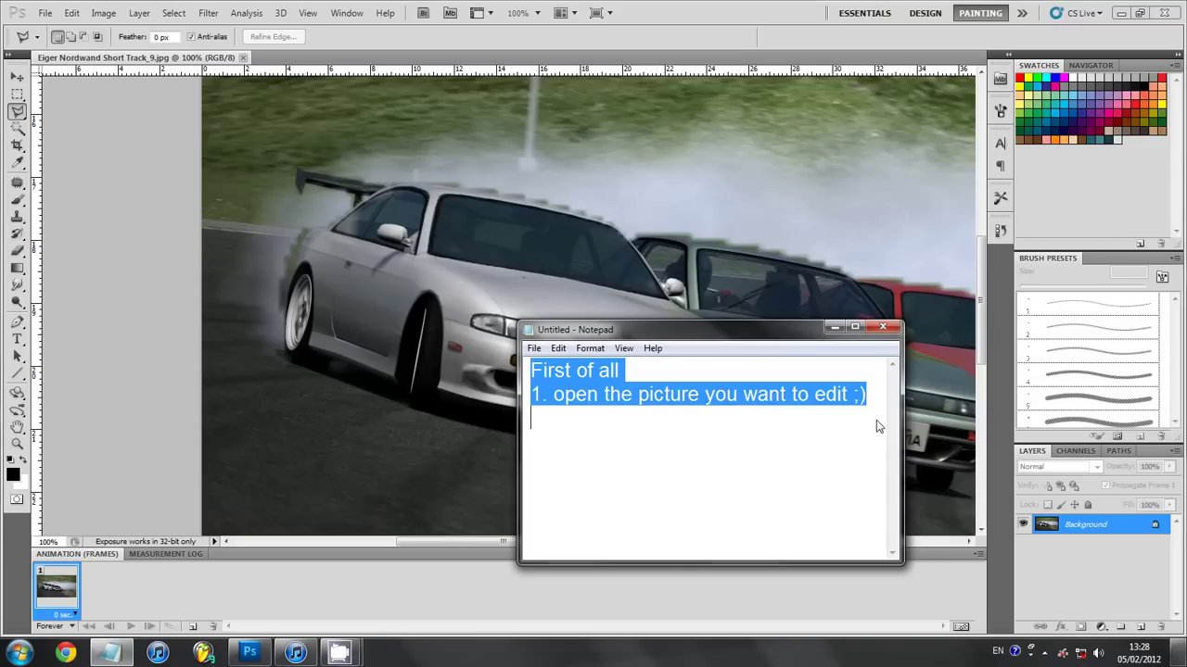
{"action": "key", "text": "Delete"}
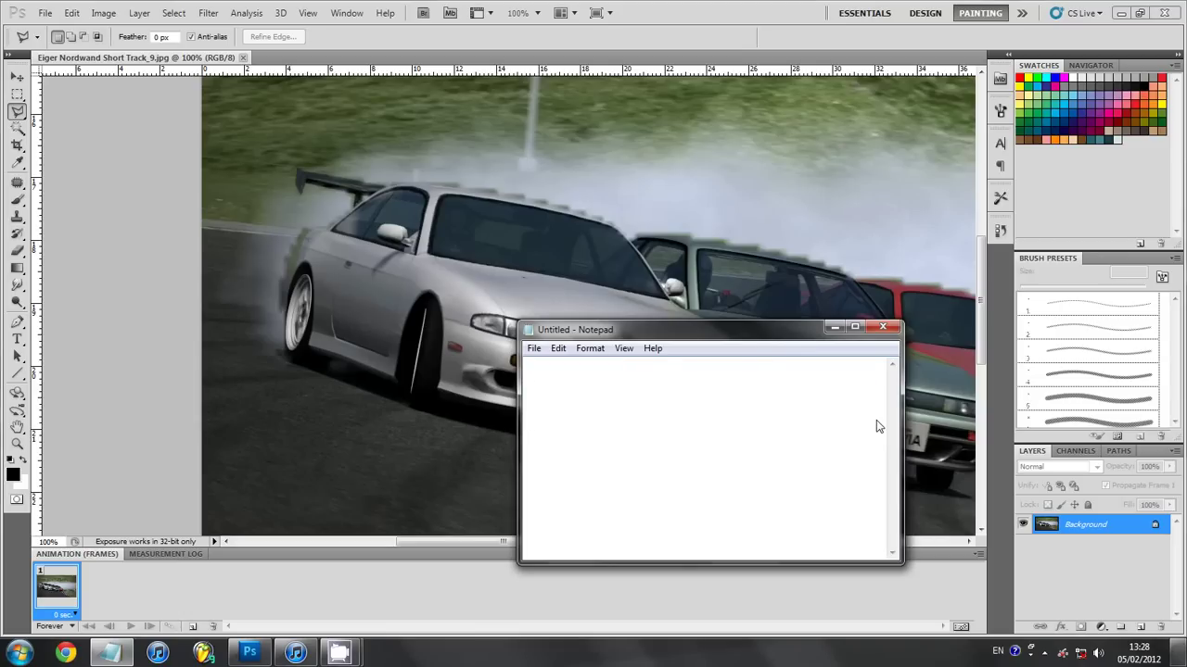
- Write 'Ok now what you want to do is' and show Photoshop's lasso tool variants
{"action": "type", "text": "O"}
{"action": "type", "text": "k now "}
{"action": "type", "text": "what you want to "}
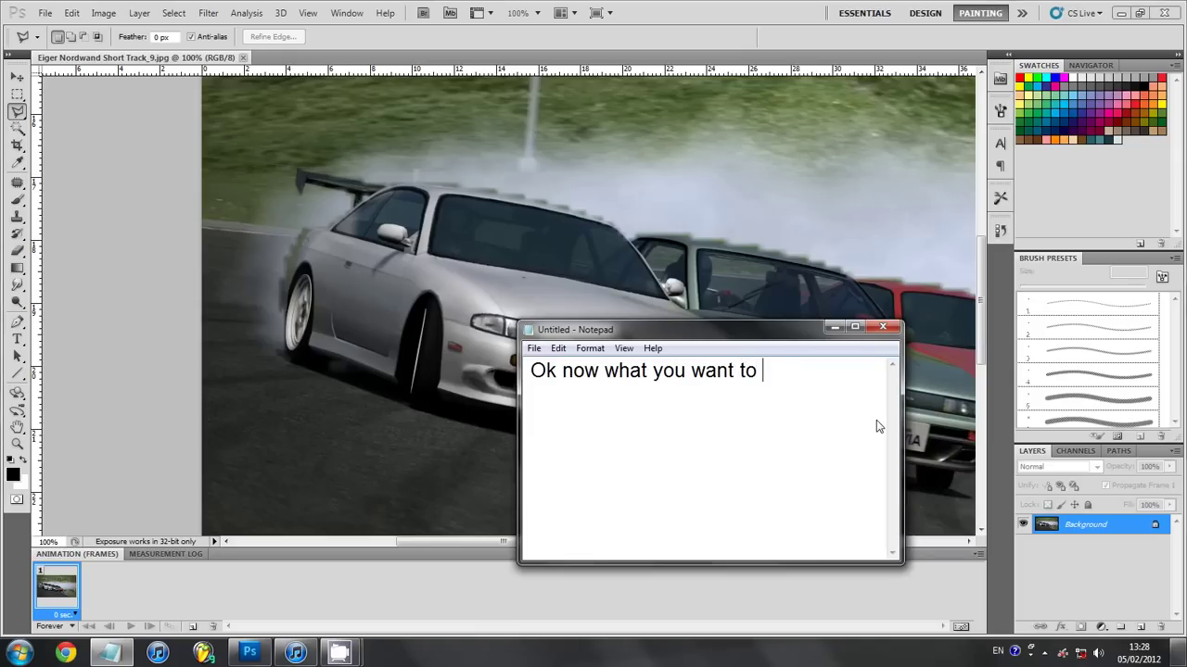
{"action": "type", "text": "do"}
{"action": "key", "text": "BackSpace"}
{"action": "type", "text": "do is"}
{"action": "left_click", "coordinate": [540, 40]}
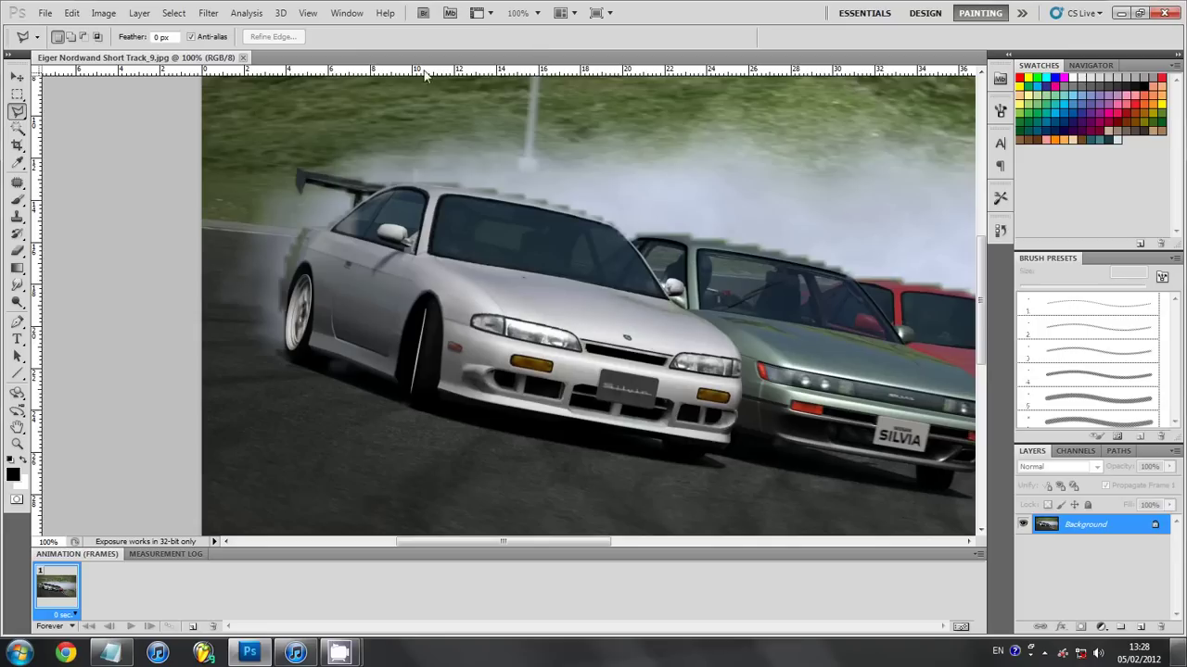
{"action": "left_click", "coordinate": [17, 110]}
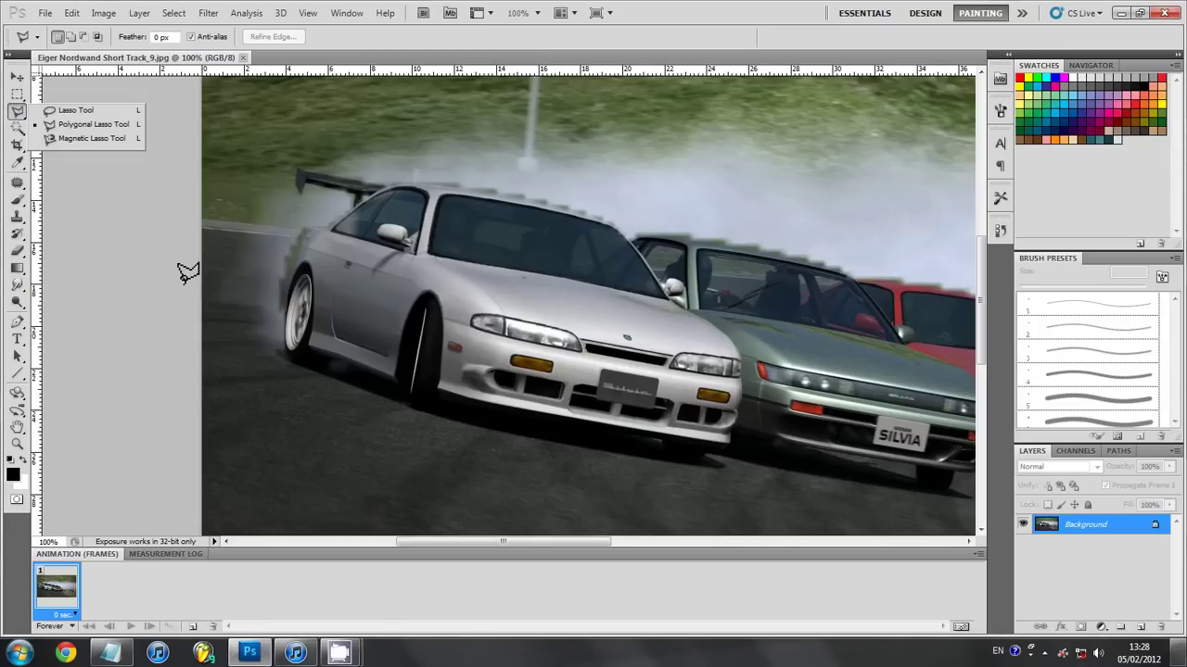
{"action": "left_click", "coordinate": [338, 653]}
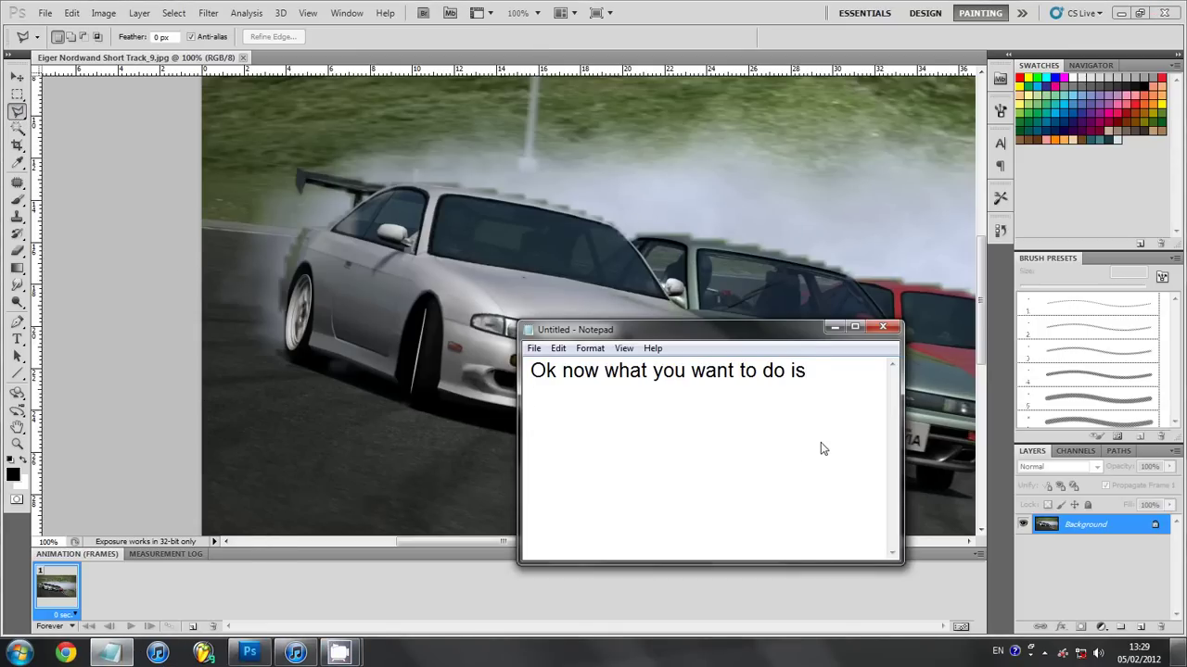
- Add the line 'pick the pollygonal lasso tool' under the opening sentence, then select all text
{"action": "type", "text": "pick the "}
{"action": "type", "text": "polly"}
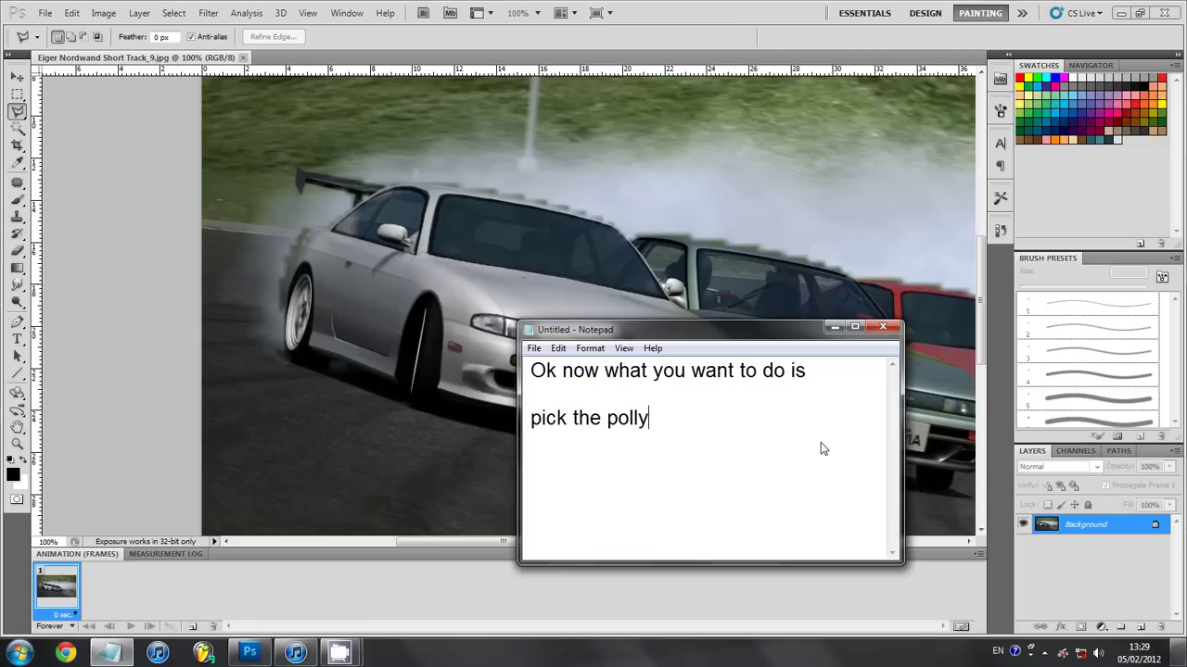
{"action": "type", "text": "gonal lasos"}
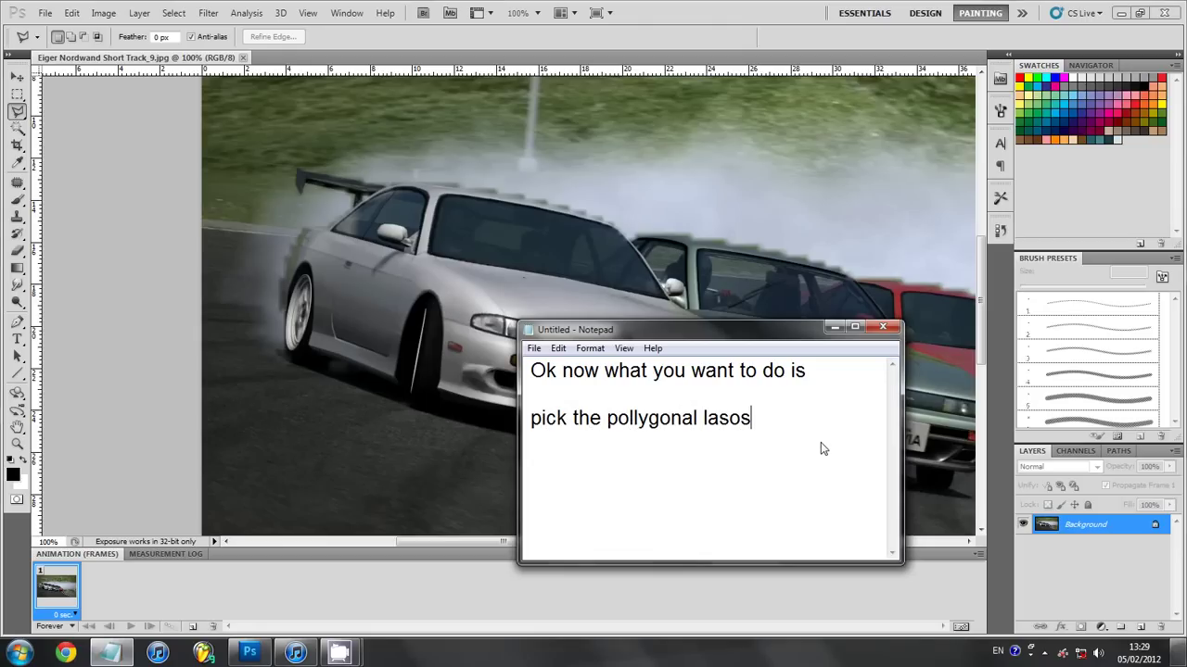
{"action": "key", "text": "BackSpace"}
{"action": "key", "text": "BackSpace"}
{"action": "type", "text": "so tyoo"}
{"action": "key", "text": "BackSpace"}
{"action": "key", "text": "BackSpace"}
{"action": "key", "text": "BackSpace"}
{"action": "type", "text": "ool"}
{"action": "key", "text": "ctrl+a"}
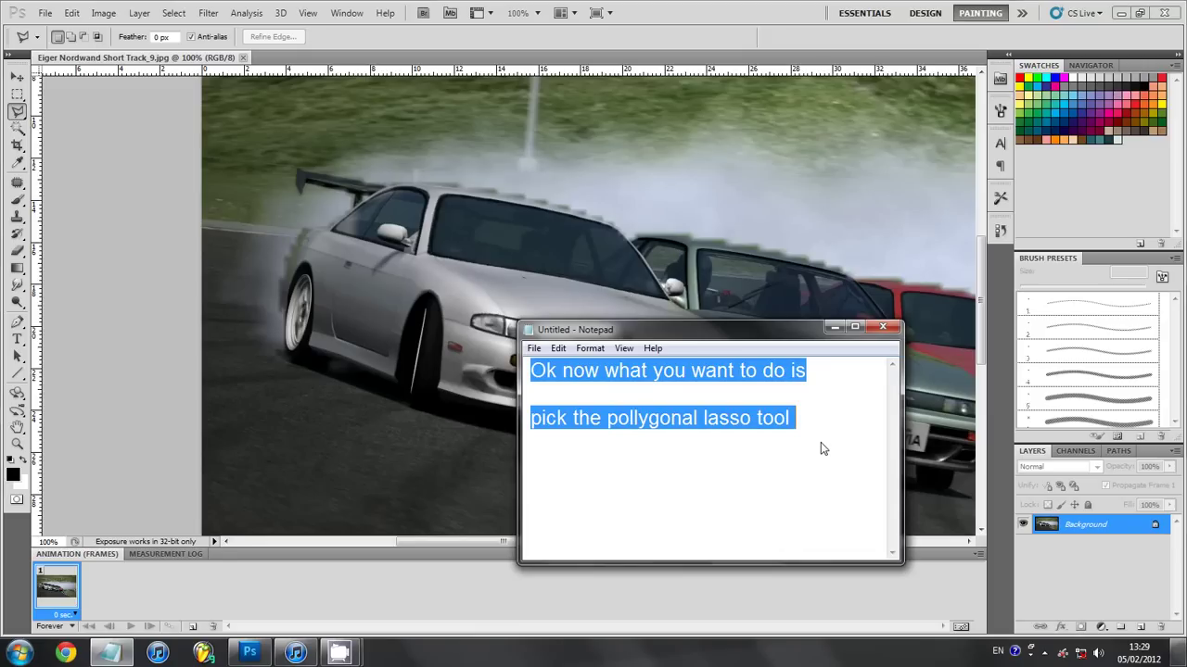
- Replace the note with 'And you want to select the area around the pixelized edges like so'
{"action": "key", "text": "BackSpace"}
{"action": "type", "text": "And "}
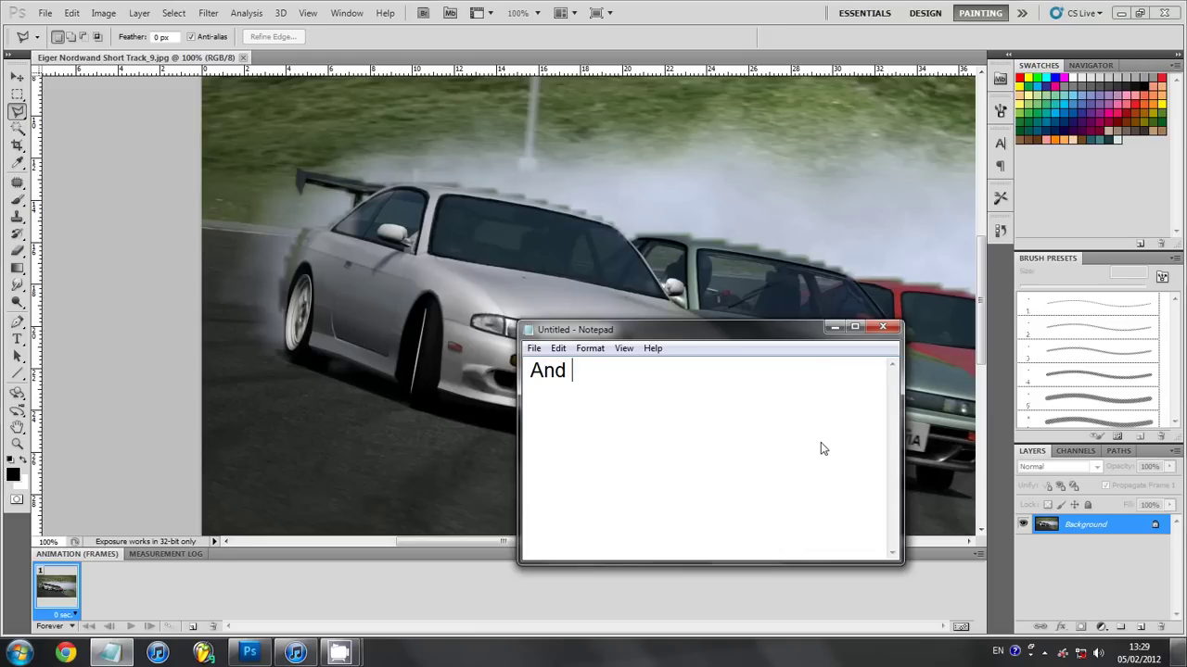
{"action": "type", "text": "youwant to"}
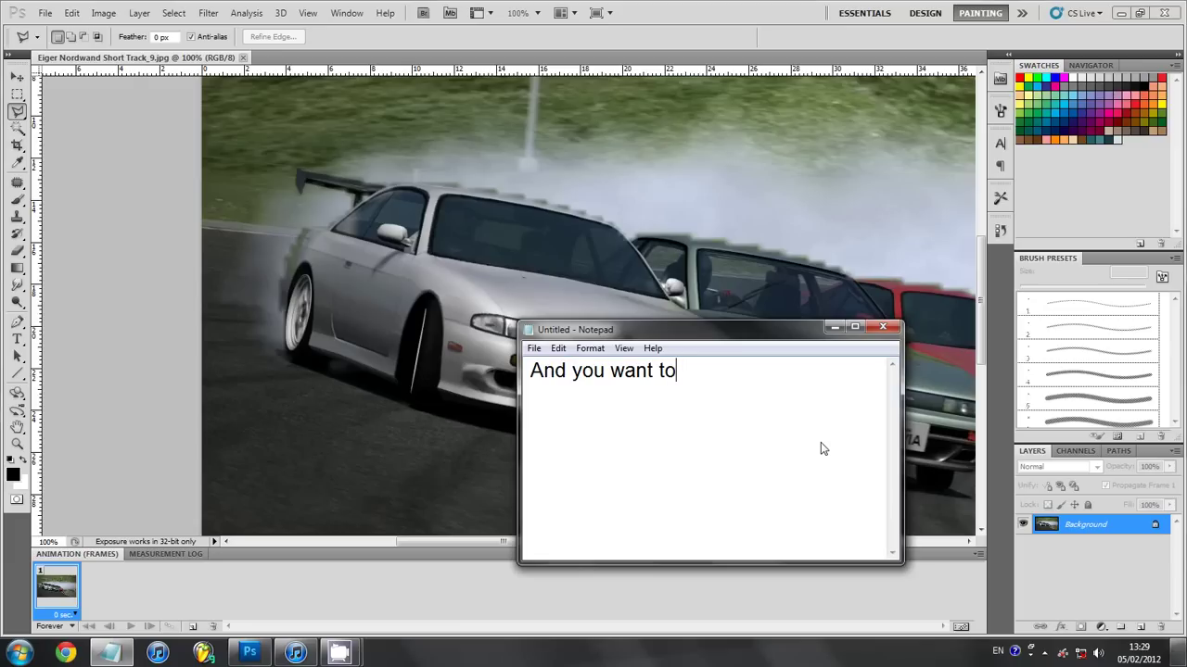
{"action": "type", "text": " select the are"}
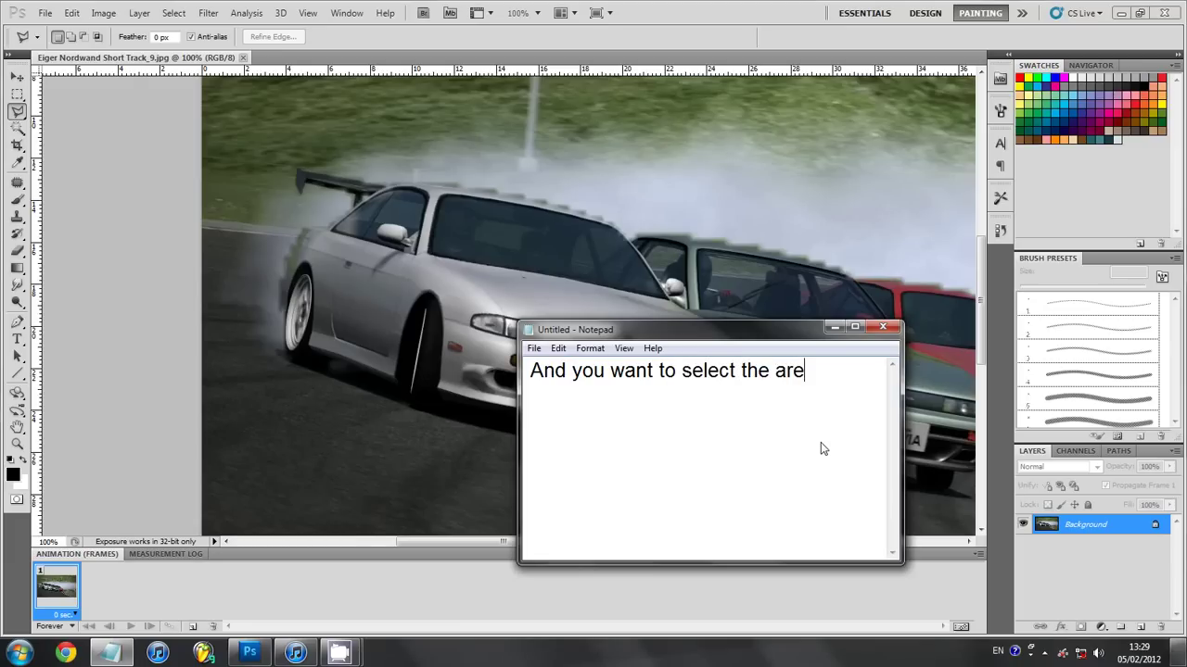
{"action": "type", "text": "d"}
{"action": "key", "text": "BackSpace"}
{"action": "type", "text": "arou"}
{"action": "key", "text": "BackSpace"}
{"action": "type", "text": "ound the "}
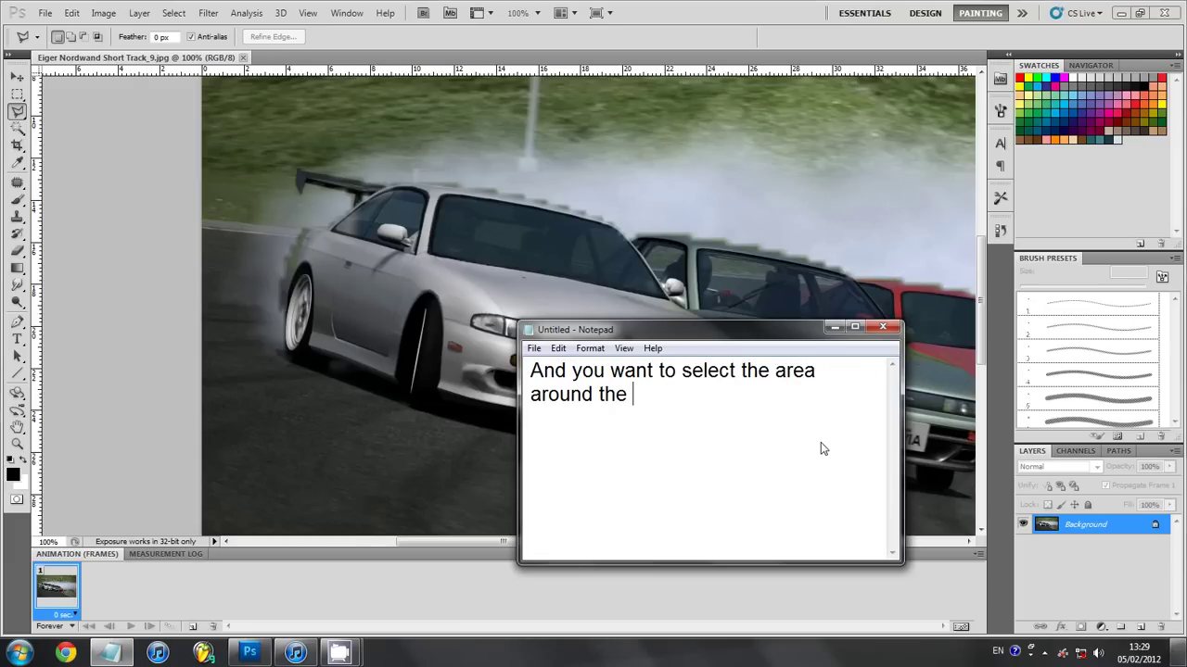
{"action": "type", "text": "c"}
{"action": "key", "text": "BackSpace"}
{"action": "type", "text": "ja"}
{"action": "type", "text": "dged"}
{"action": "key", "text": "BackSpace"}
{"action": "key", "text": "BackSpace"}
{"action": "key", "text": "BackSpace"}
{"action": "key", "text": "BackSpace"}
{"action": "type", "text": "ge"}
{"action": "type", "text": "ed"}
{"action": "key", "text": "BackSpace"}
{"action": "key", "text": "BackSpace"}
{"action": "key", "text": "BackSpace"}
{"action": "key", "text": "BackSpace"}
{"action": "key", "text": "BackSpace"}
{"action": "key", "text": "BackSpace"}
{"action": "type", "text": "pixel"}
{"action": "type", "text": "ized edge"}
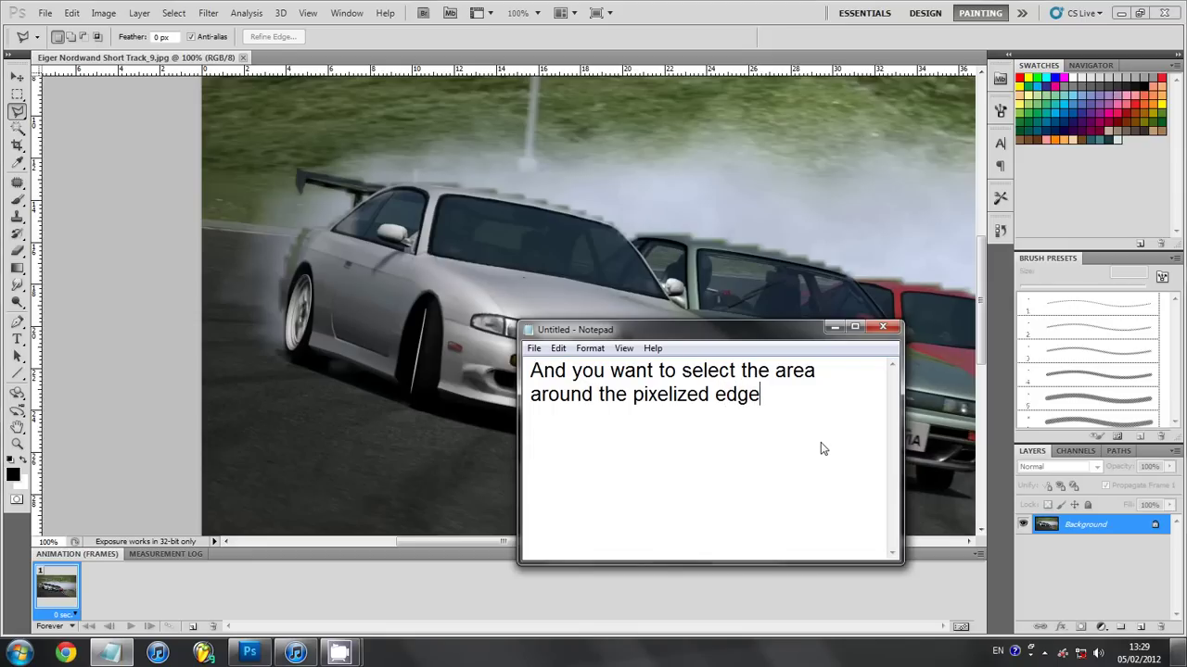
{"action": "type", "text": "s "}
{"action": "type", "text": "like so"}
- Write 'If a big part of a car is pixelized you have to estimate where the part would be', then clear it
{"action": "key", "text": "ctrl+a"}
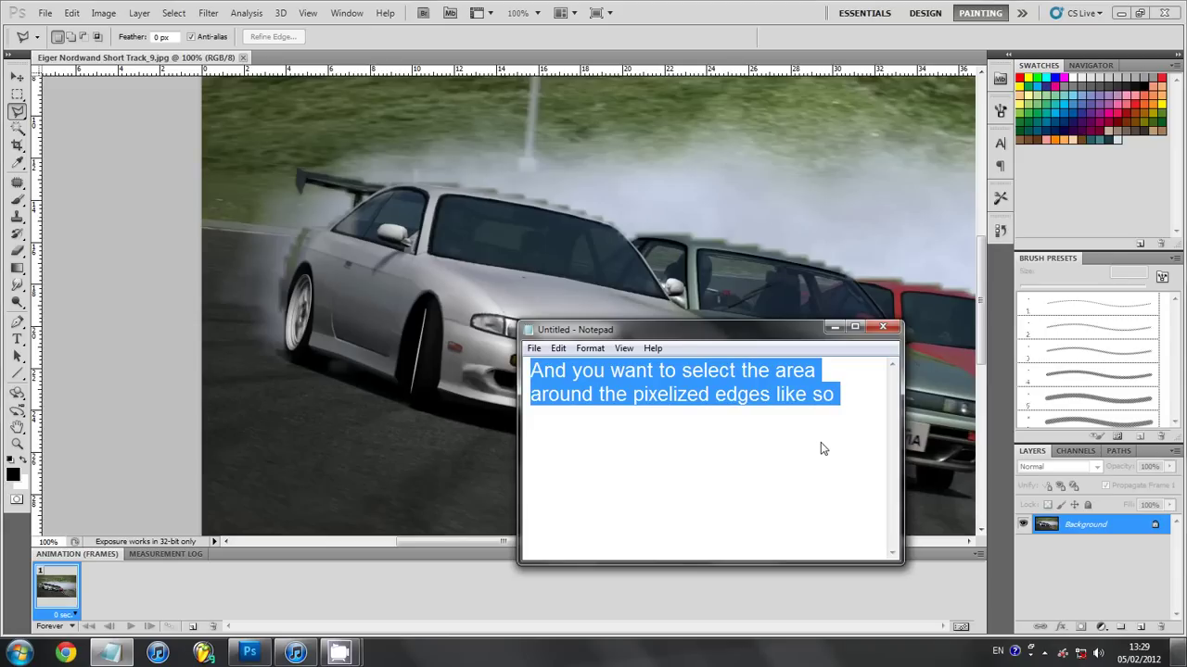
{"action": "key", "text": "BackSpace"}
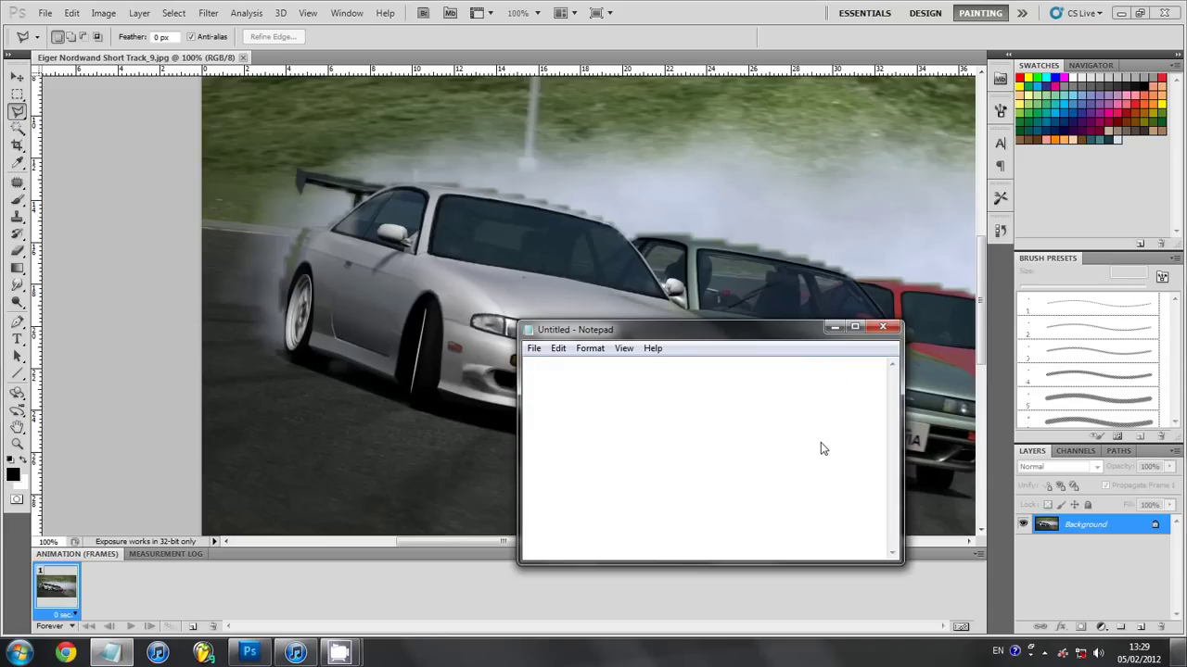
{"action": "type", "text": "If the"}
{"action": "key", "text": "BackSpace"}
{"action": "key", "text": "BackSpace"}
{"action": "key", "text": "BackSpace"}
{"action": "type", "text": "a"}
{"action": "type", "text": " big part of"}
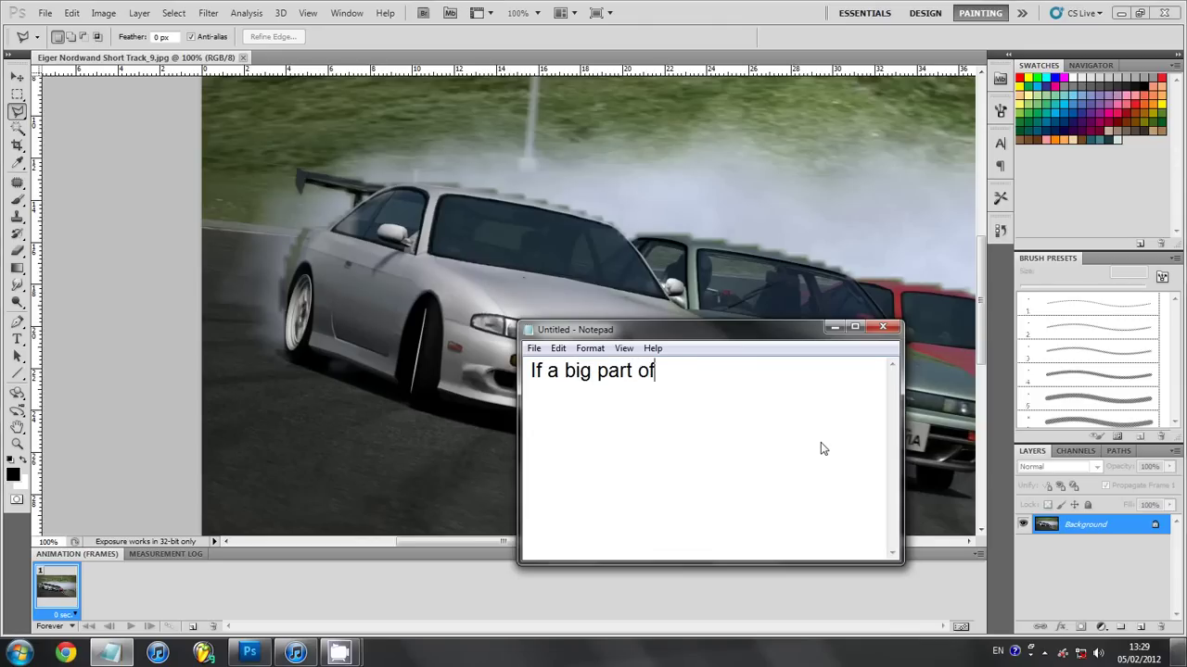
{"action": "type", "text": " a car is pi"}
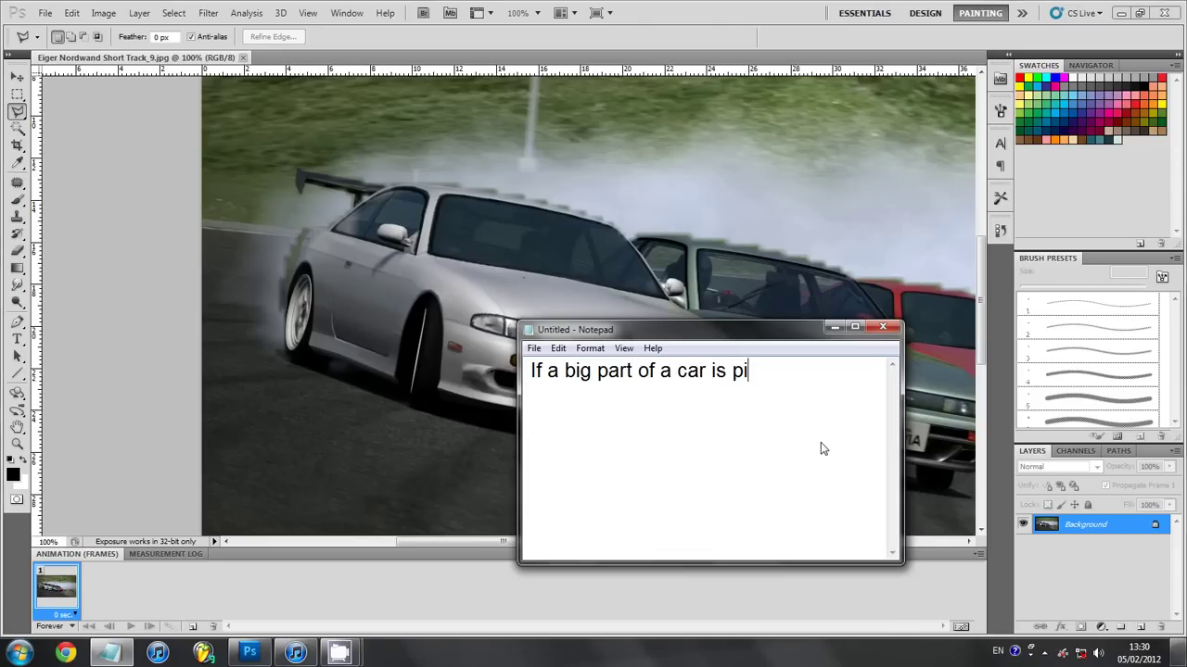
{"action": "type", "text": "xelized "}
{"action": "type", "text": "you h"}
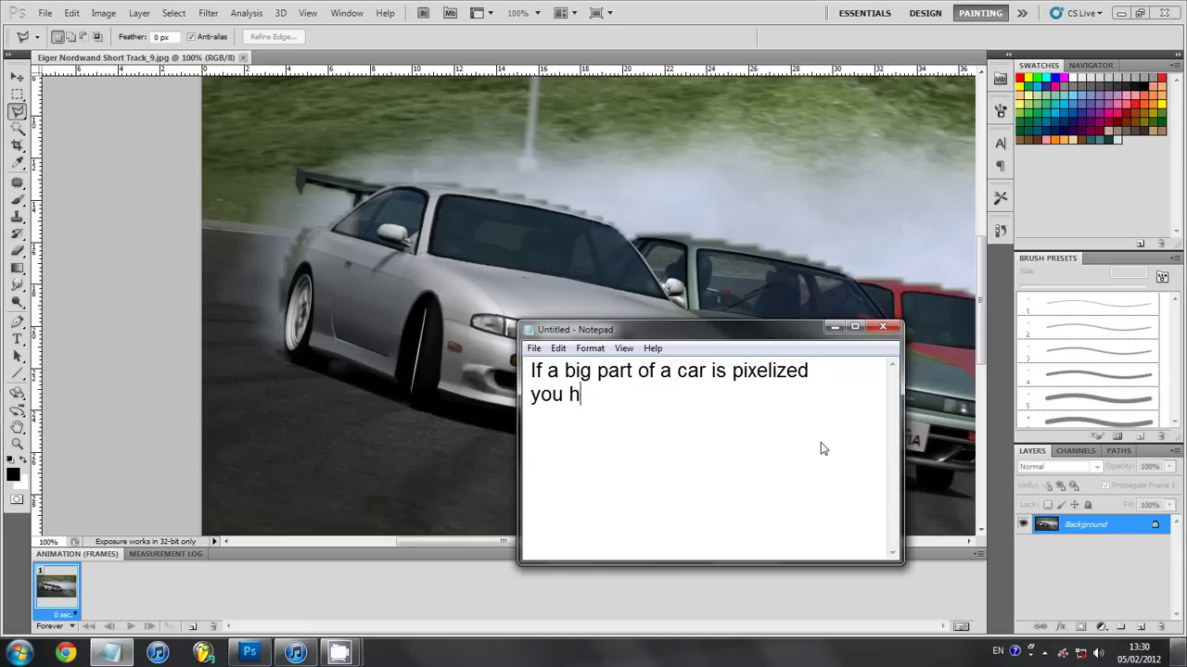
{"action": "type", "text": "ave to esti"}
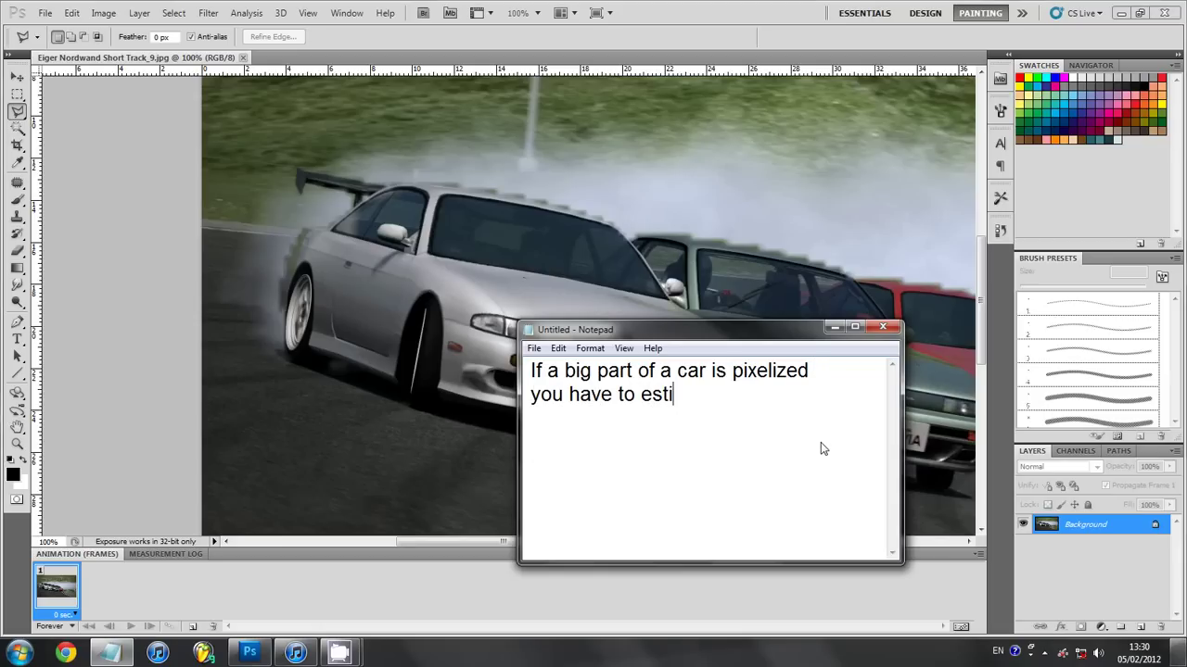
{"action": "type", "text": "mate where the"}
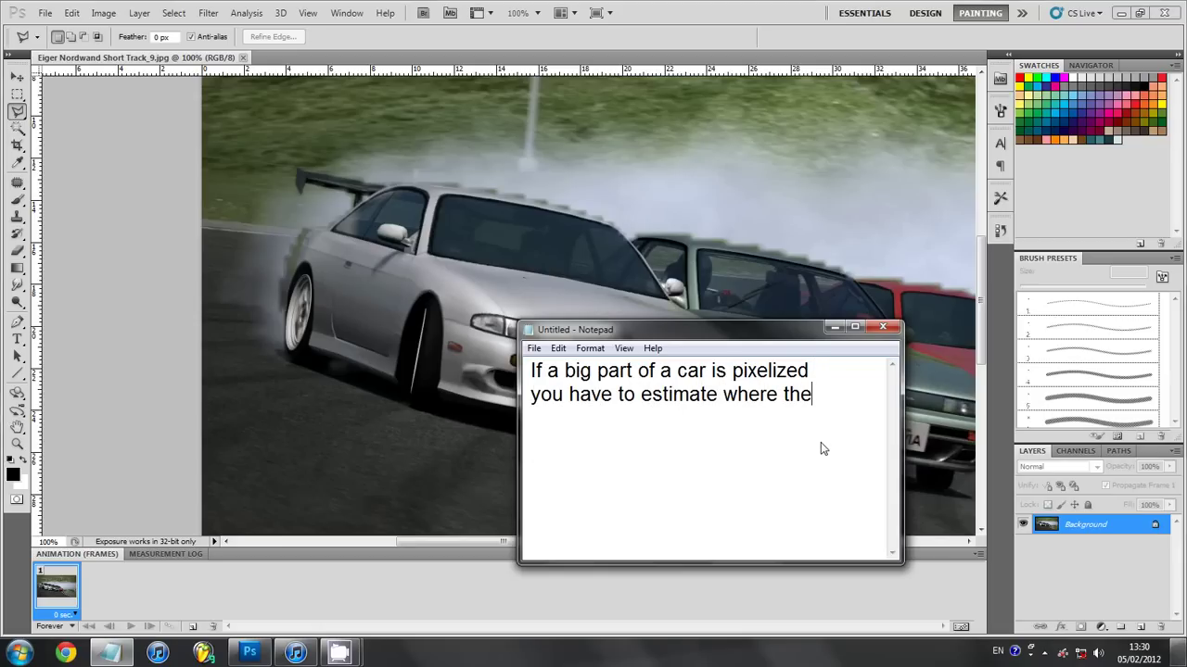
{"action": "type", "text": " part would "}
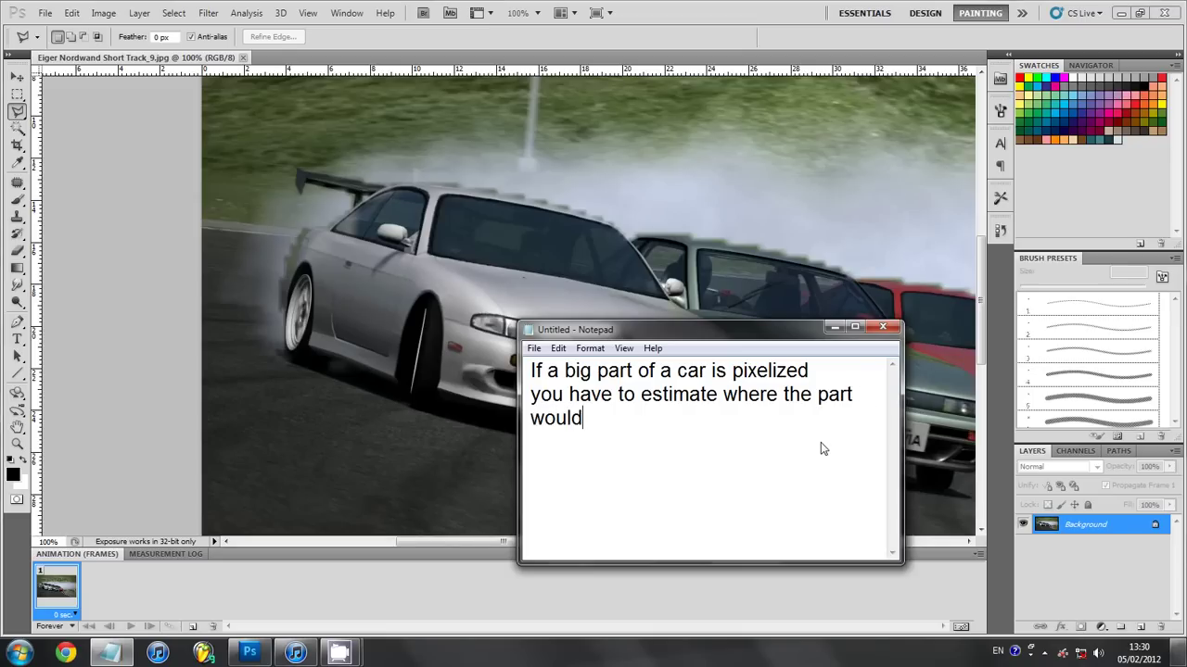
{"action": "type", "text": "be "}
{"action": "type", "text": "("}
{"action": "type", "text": "its hard to exp"}
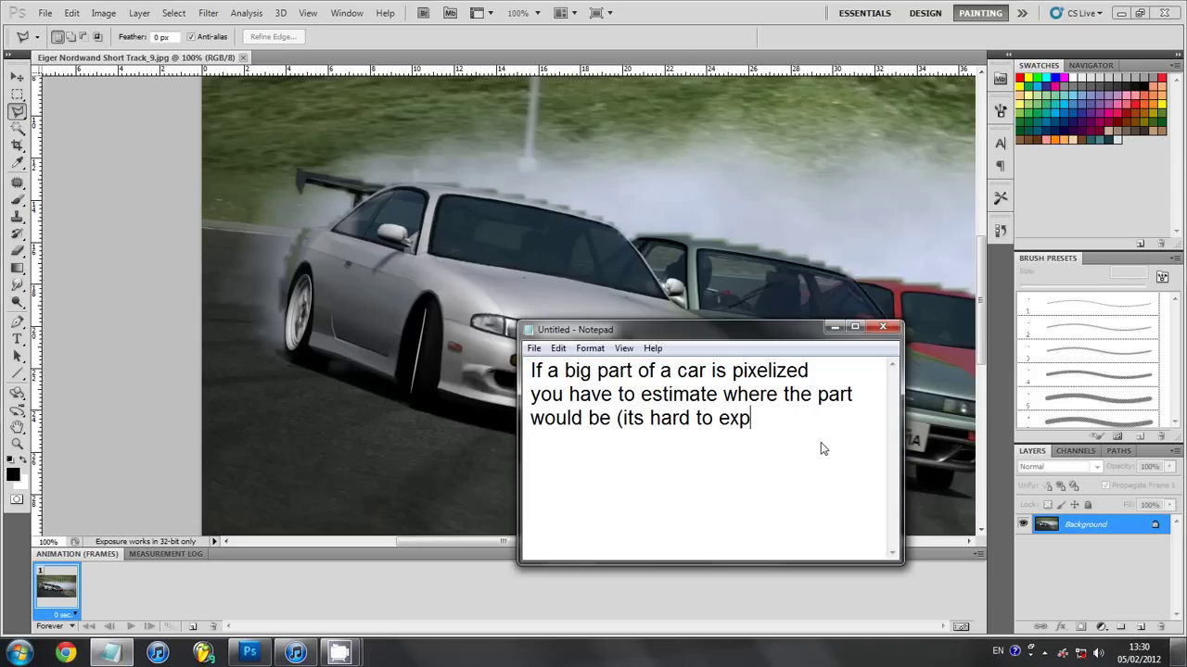
{"action": "type", "text": "la"}
{"action": "key", "text": "BackSpace"}
{"action": "type", "text": "lain"}
{"action": "type", "text": ")"}
{"action": "key", "text": "ctrl+a"}
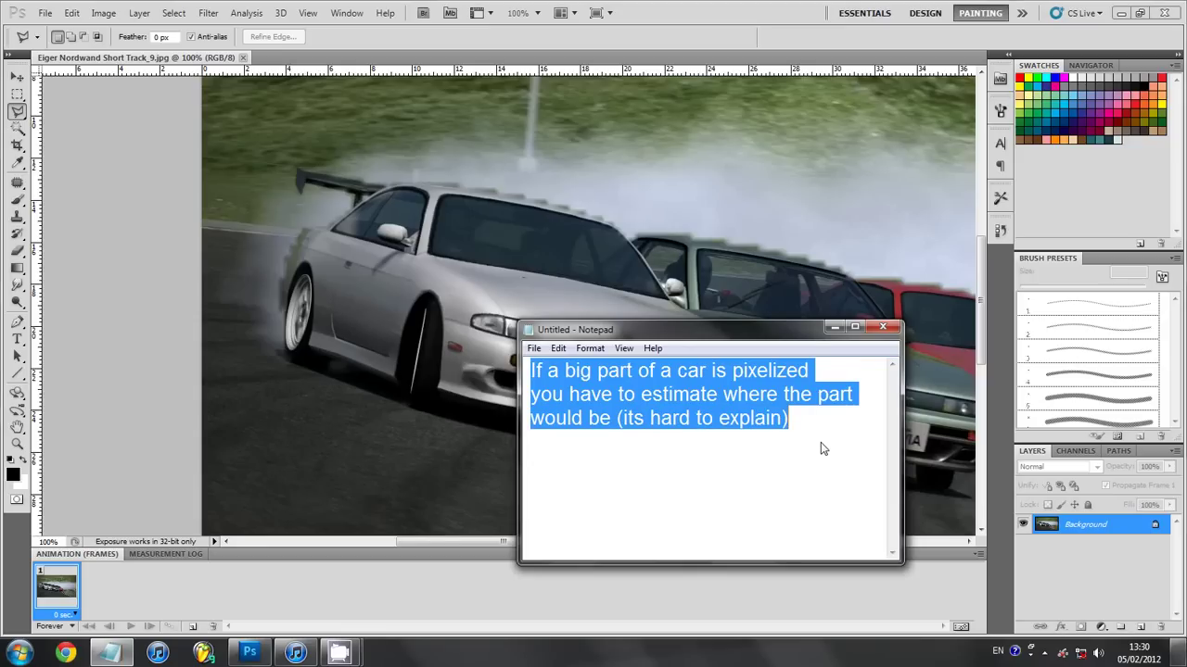
{"action": "key", "text": "BackSpace"}
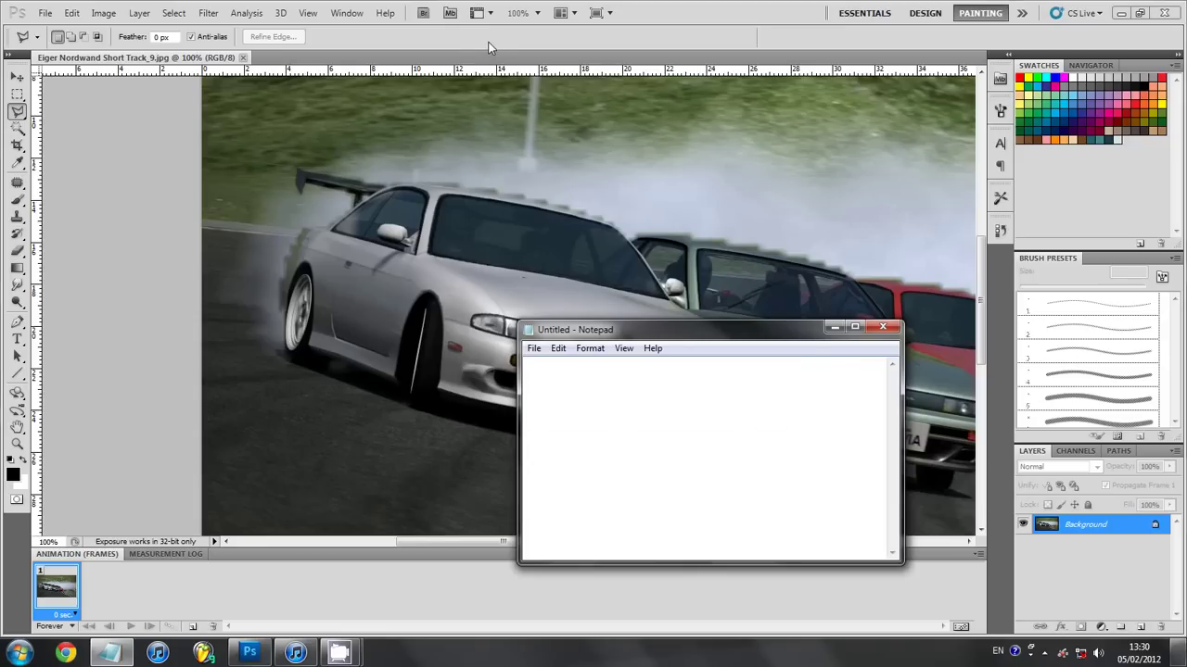
- Draw a polygonal lasso selection around the jagged smoke edge behind the car's rear, then return to Notepad
{"action": "left_click", "coordinate": [490, 47]}
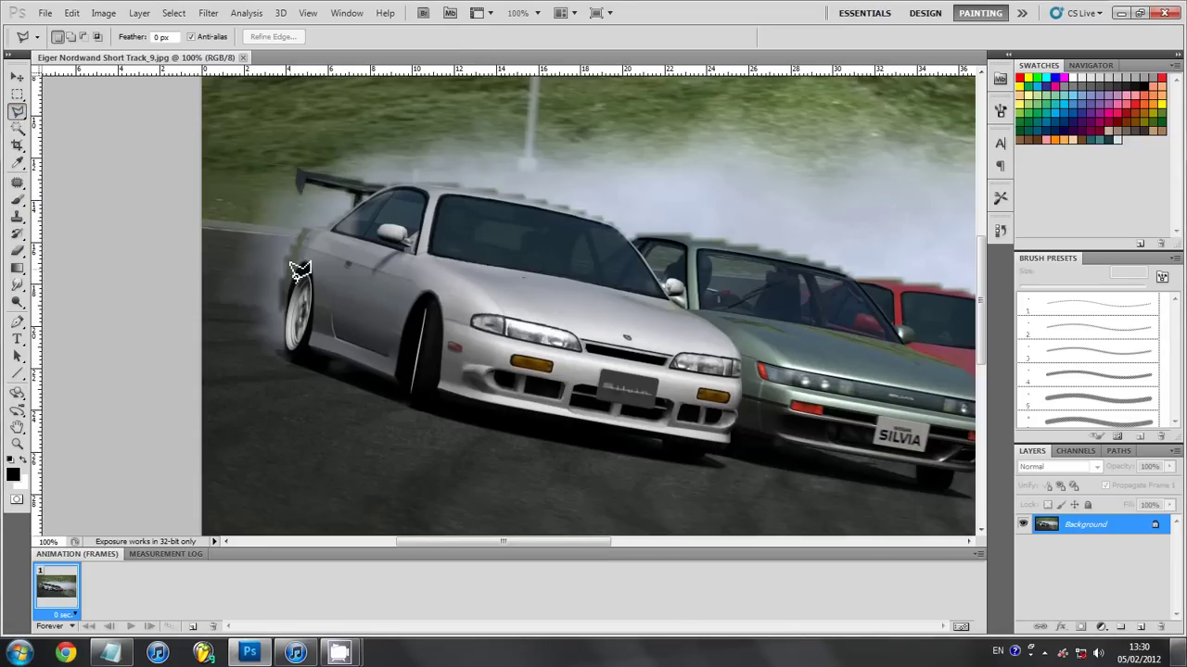
{"action": "scroll", "coordinate": [301, 273], "scroll_direction": "up", "scroll_amount": 3}
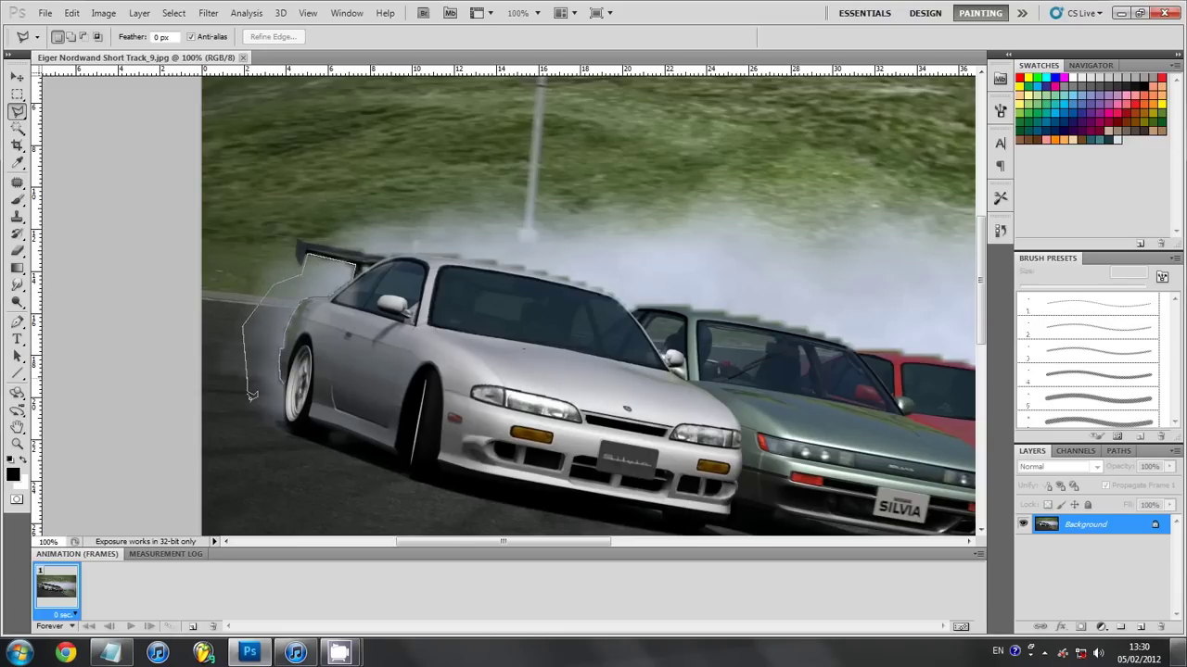
{"action": "double_click", "coordinate": [285, 380]}
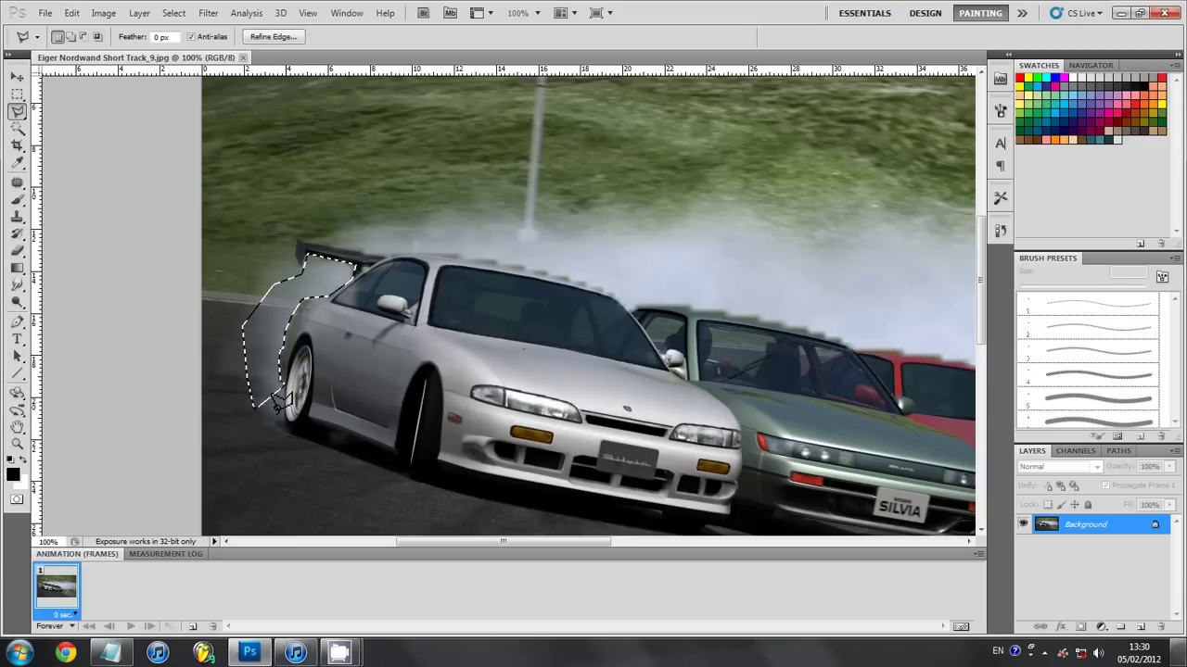
{"action": "left_click", "coordinate": [338, 651]}
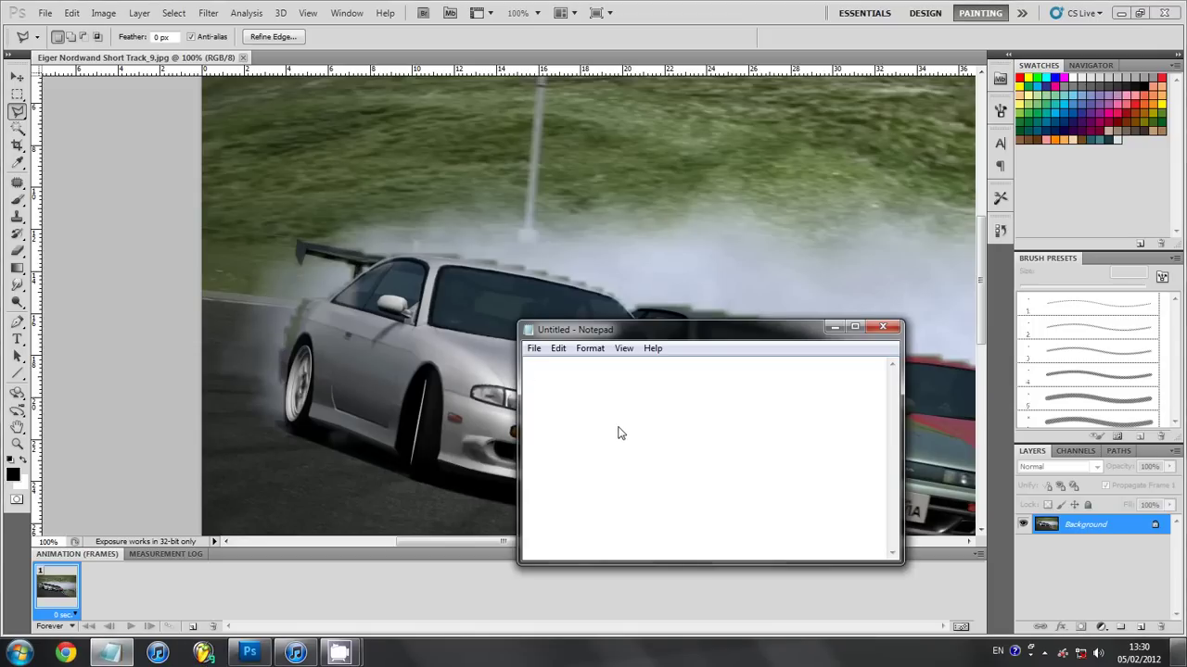
- Write 'ok now you have the area selected you want to choose the smudge tool from the palette on the left'
{"action": "type", "text": "ok now you"}
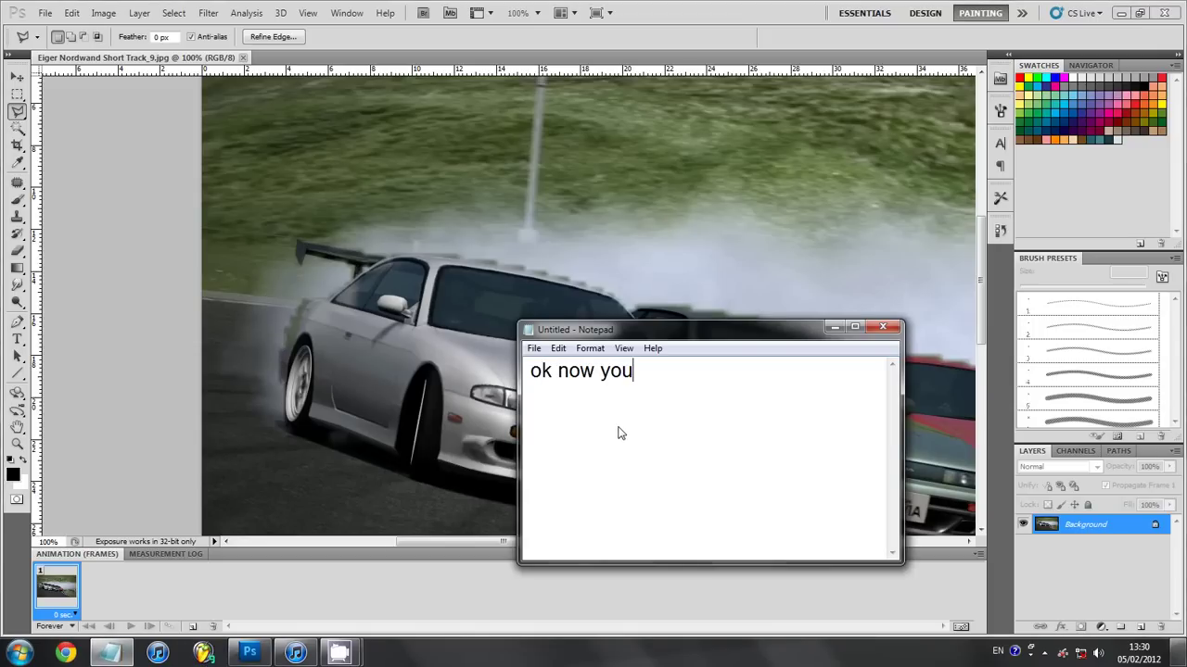
{"action": "type", "text": " have th"}
{"action": "key", "text": "BackSpace"}
{"action": "type", "text": "the"}
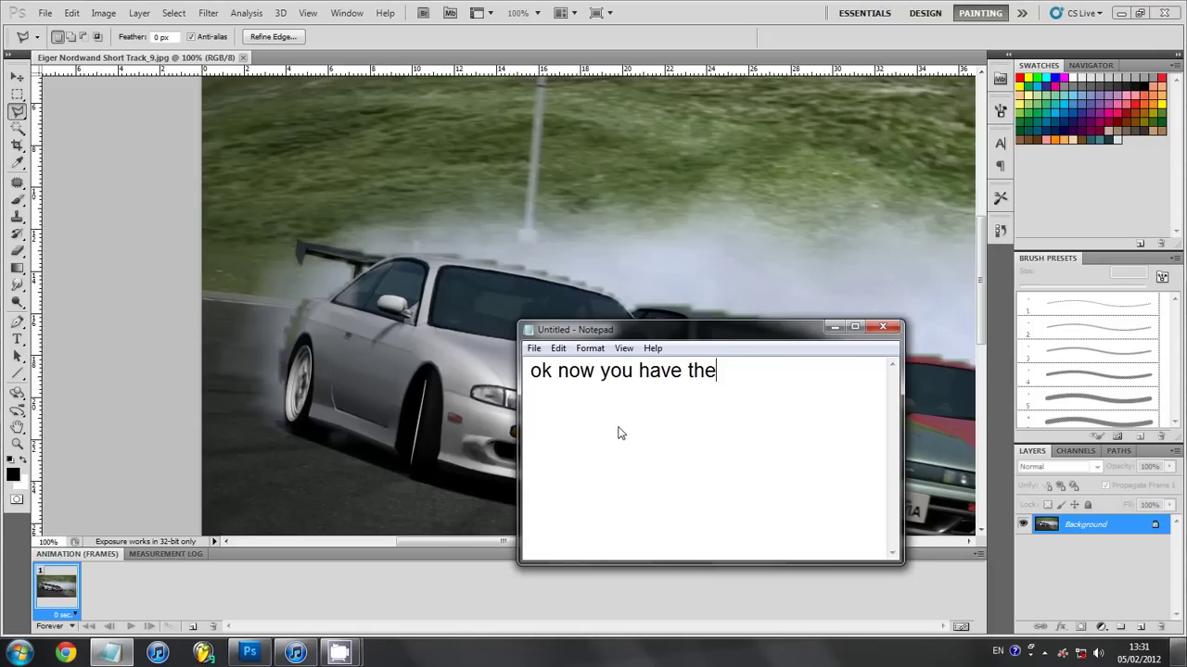
{"action": "type", "text": " area selc"}
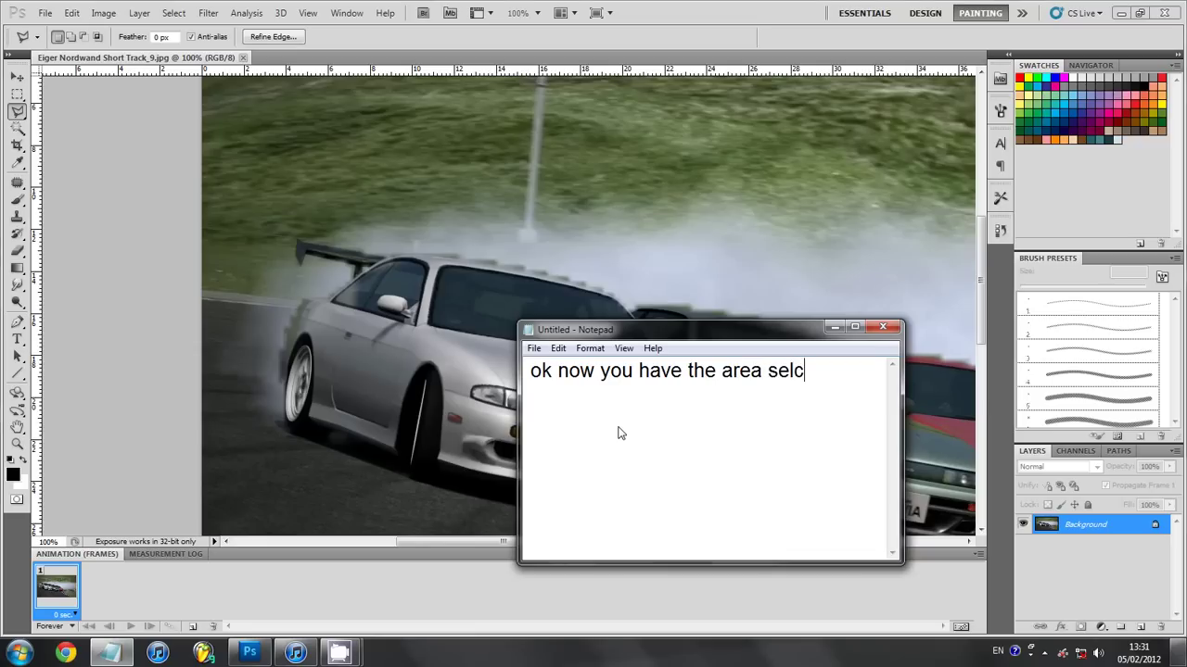
{"action": "type", "text": "te"}
{"action": "key", "text": "BackSpace"}
{"action": "key", "text": "BackSpace"}
{"action": "key", "text": "BackSpace"}
{"action": "type", "text": "exte"}
{"action": "key", "text": "BackSpace"}
{"action": "key", "text": "BackSpace"}
{"action": "key", "text": "BackSpace"}
{"action": "type", "text": "cted "}
{"action": "type", "text": "you want "}
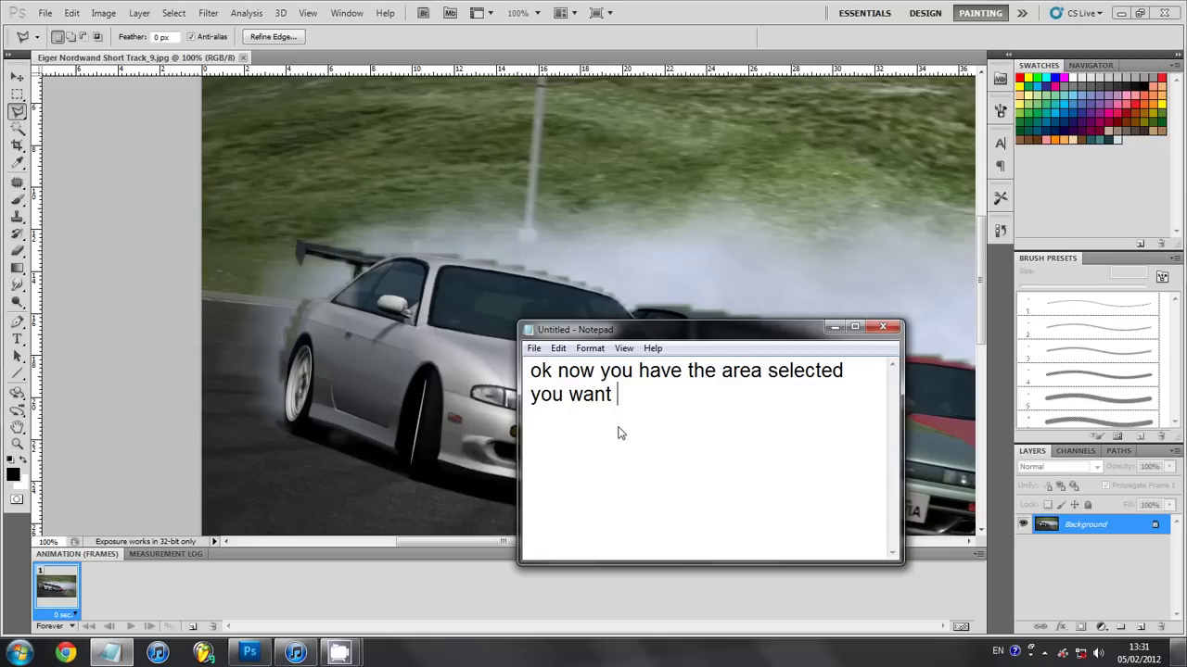
{"action": "type", "text": "to choose th"}
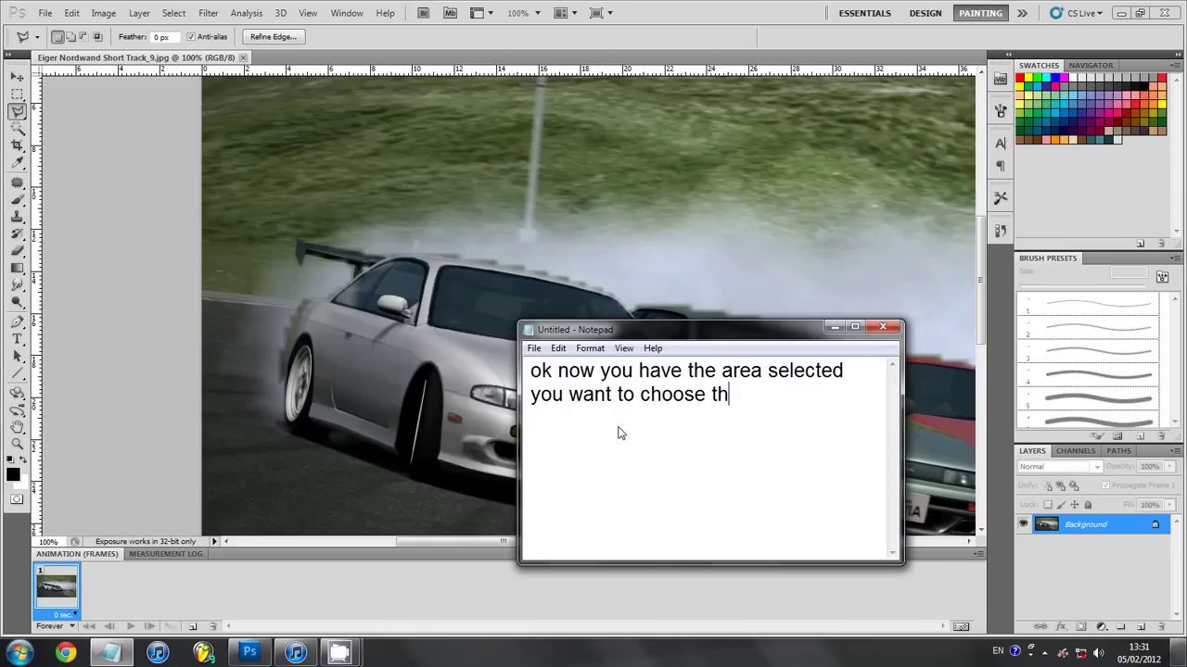
{"action": "type", "text": "e smudge tool"}
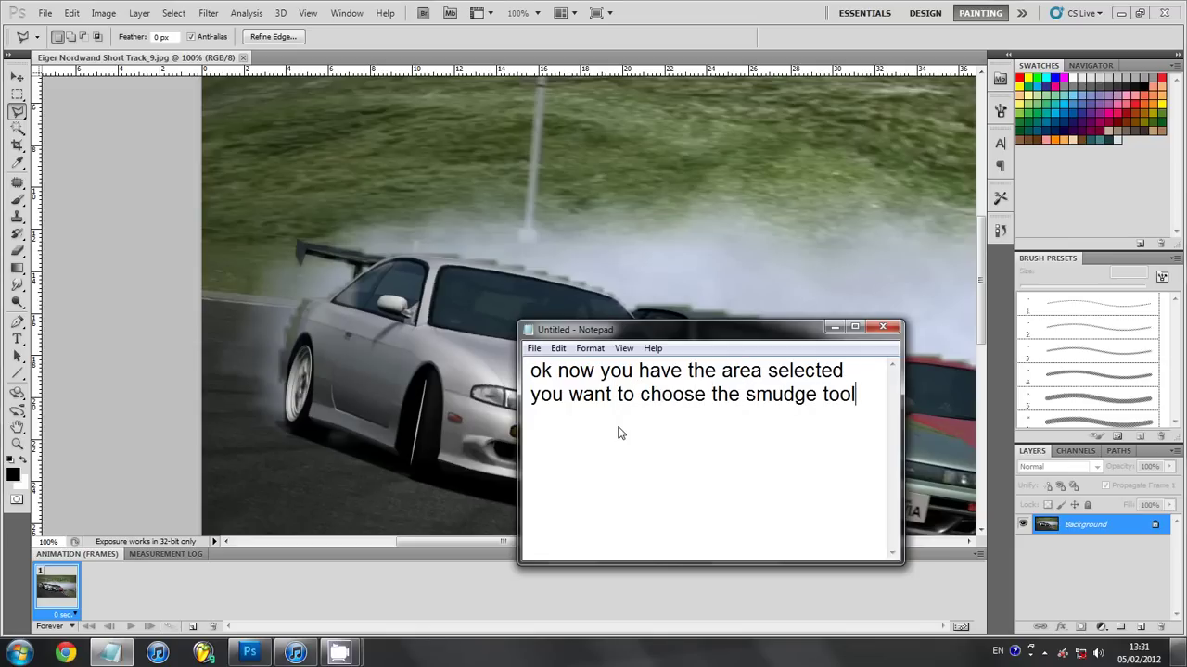
{"action": "type", "text": " from the pa"}
{"action": "type", "text": "lette on th"}
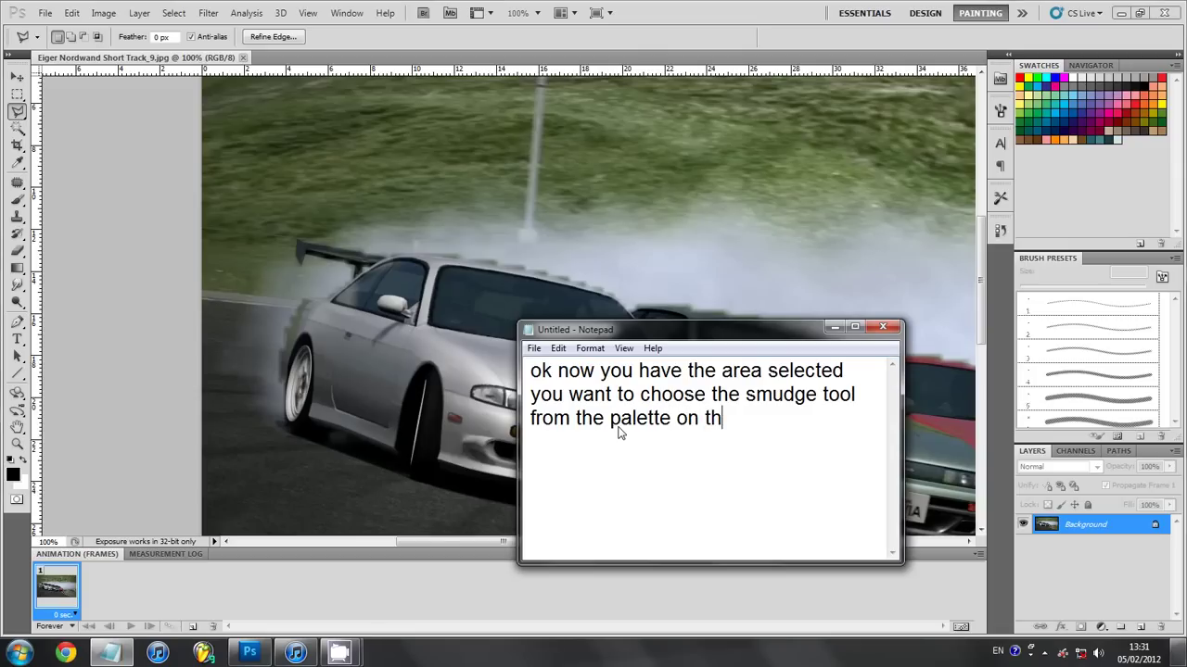
{"action": "type", "text": "e left"}
- Select the Smudge tool with Sample All Layers off, 35 px size and 55% strength, then return to Notepad
{"action": "left_click", "coordinate": [366, 38]}
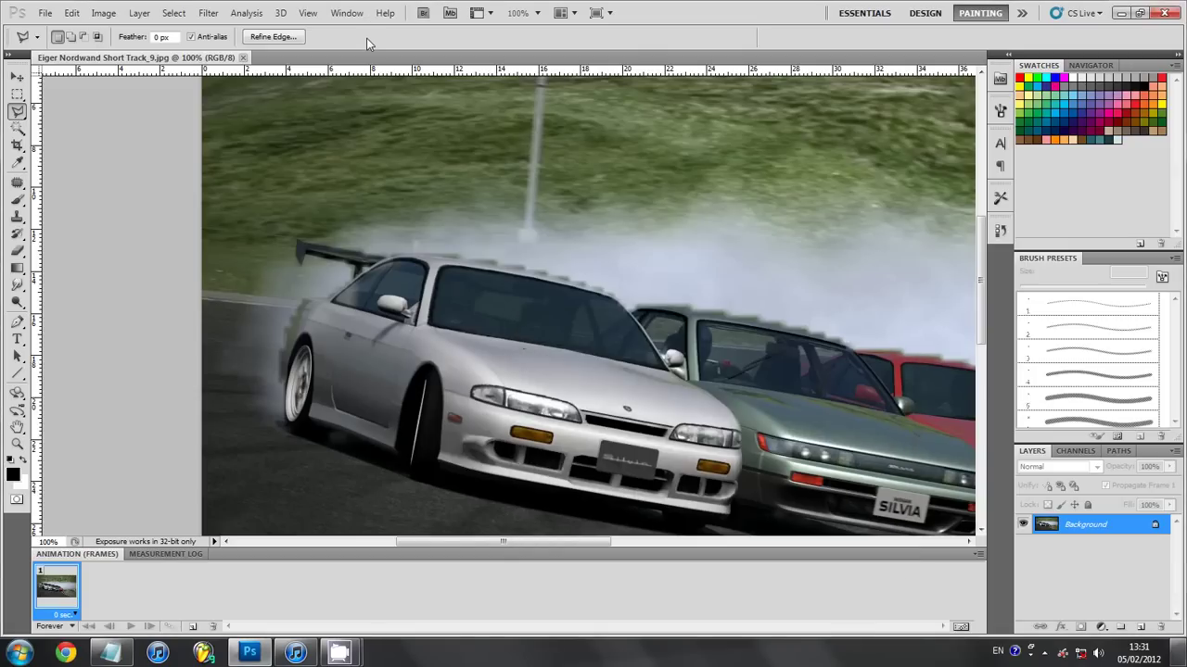
{"action": "left_click", "coordinate": [19, 295]}
{"action": "left_click", "coordinate": [80, 312]}
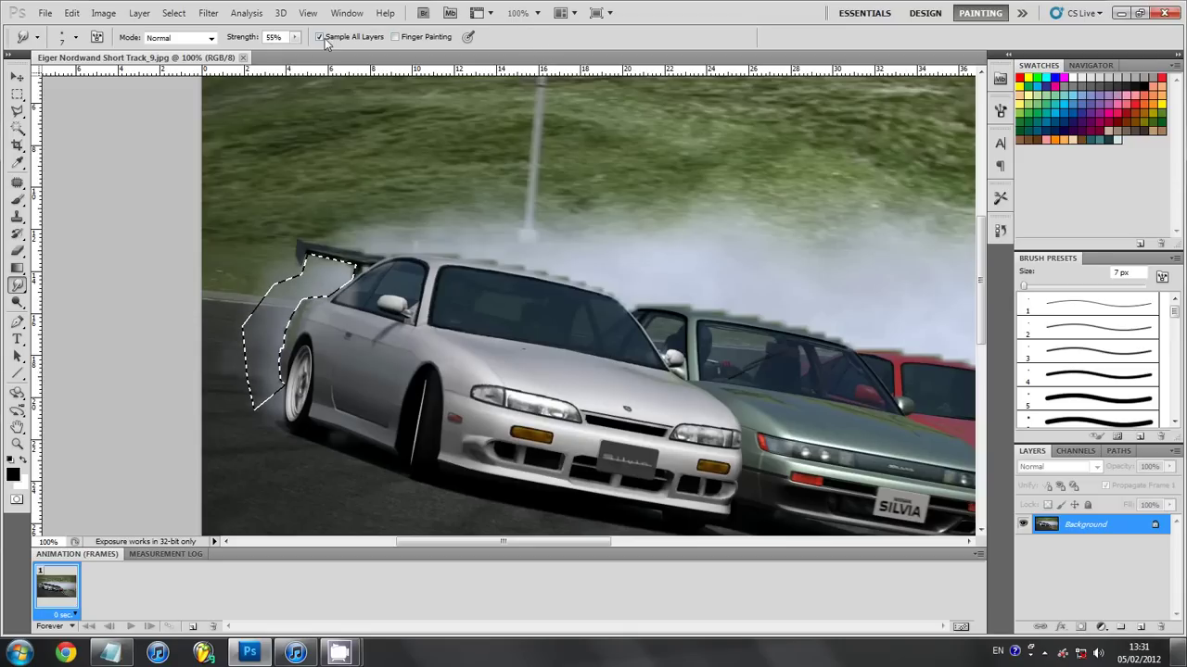
{"action": "left_click", "coordinate": [320, 37]}
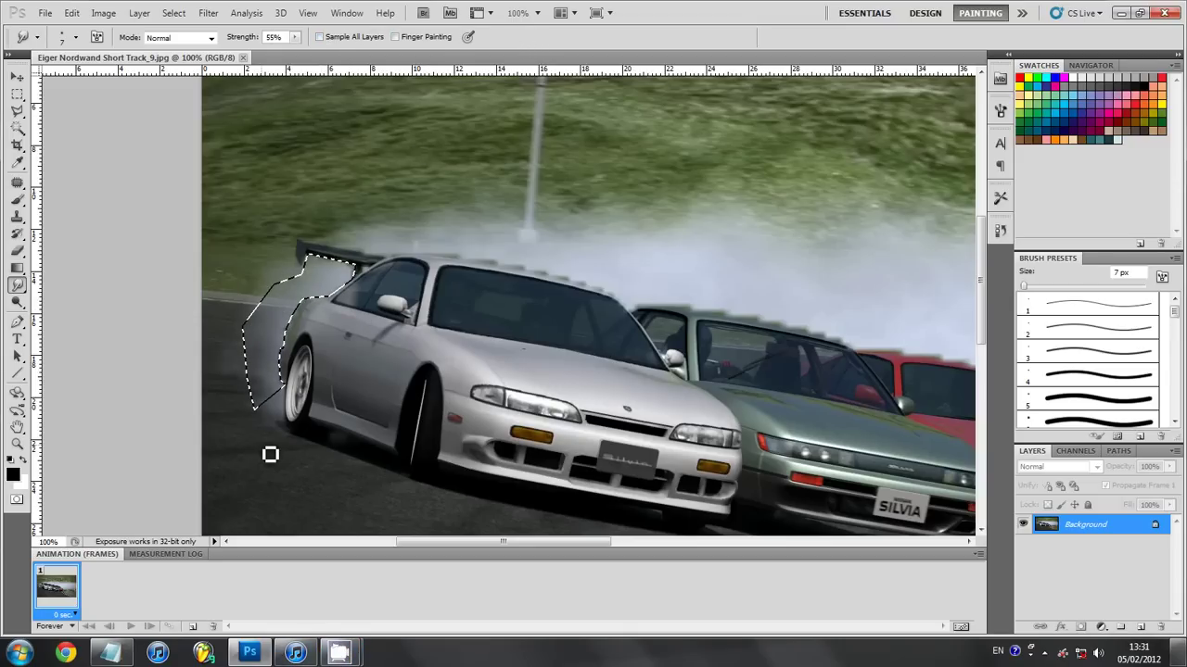
{"action": "key", "text": "bracketright"}
{"action": "key", "text": "bracketright"}
{"action": "key", "text": "bracketright"}
{"action": "key", "text": "bracketright"}
{"action": "key", "text": "bracketright"}
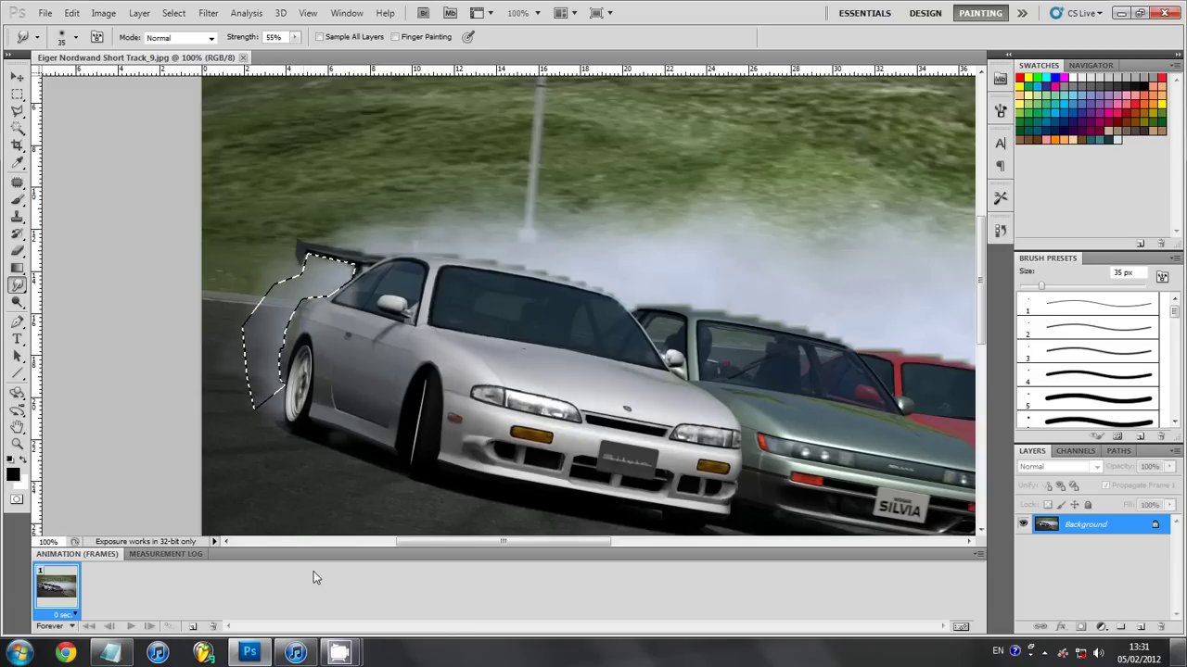
{"action": "left_click", "coordinate": [110, 653]}
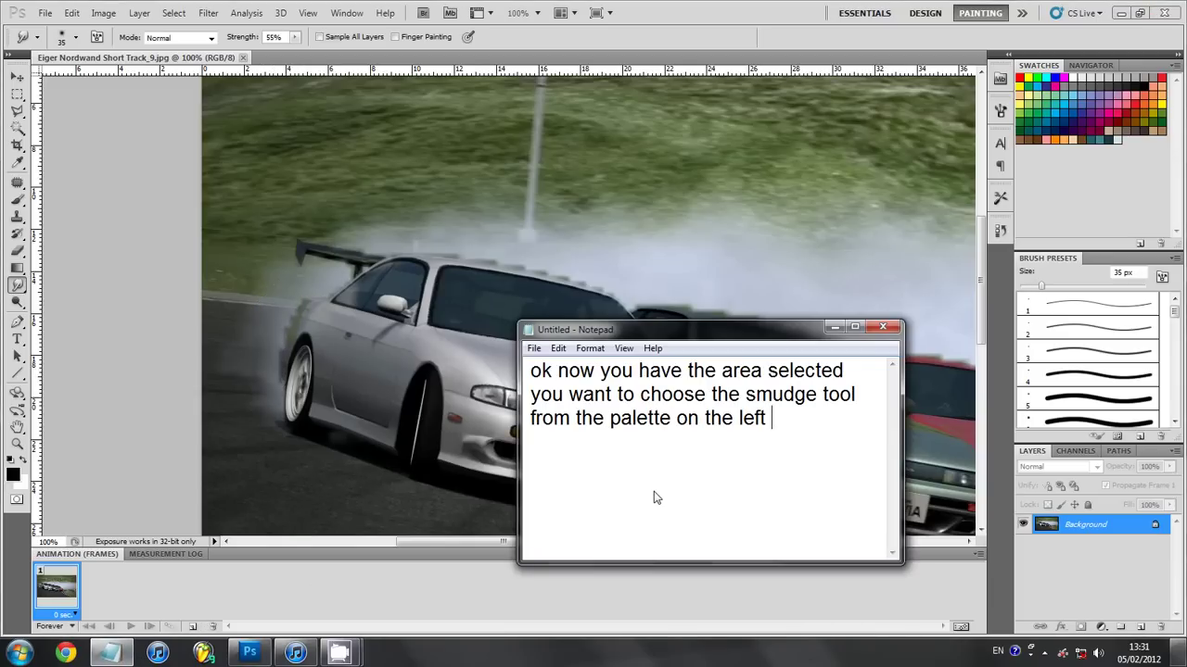
- Write 'Size is about 35 and the strength is 55%' and 'push the pixelized smoke of the edge like so', then select it all
{"action": "type", "text": "Size"}
{"action": "type", "text": " is about 35 "}
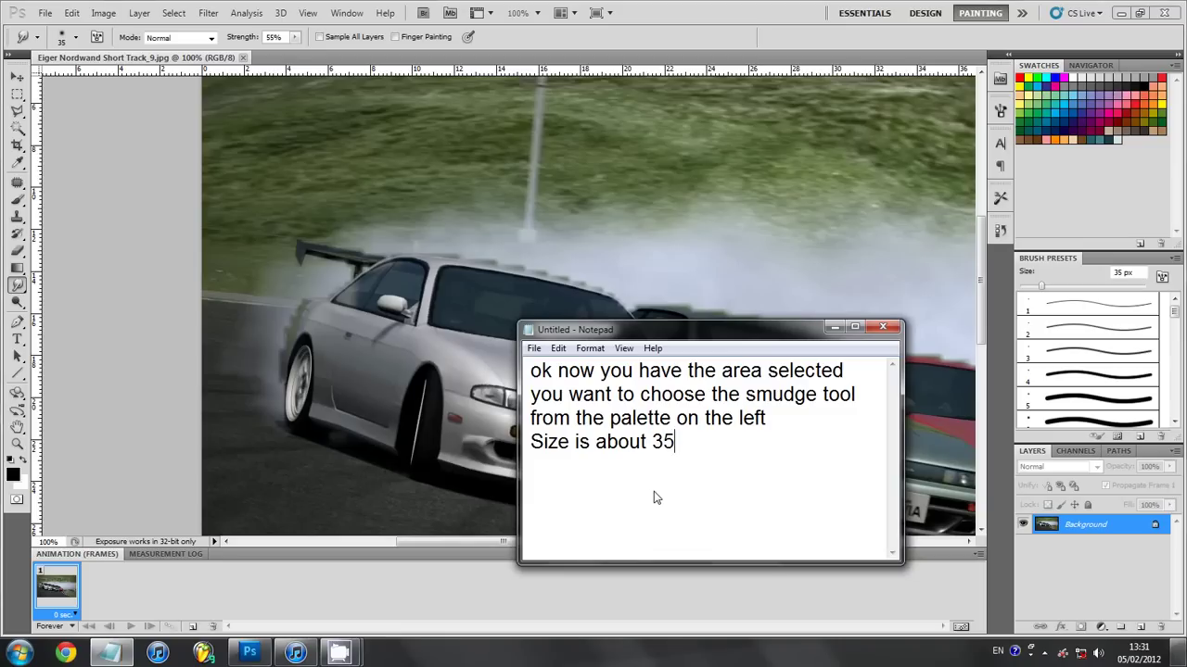
{"action": "type", "text": "and"}
{"action": "type", "text": " the strengt"}
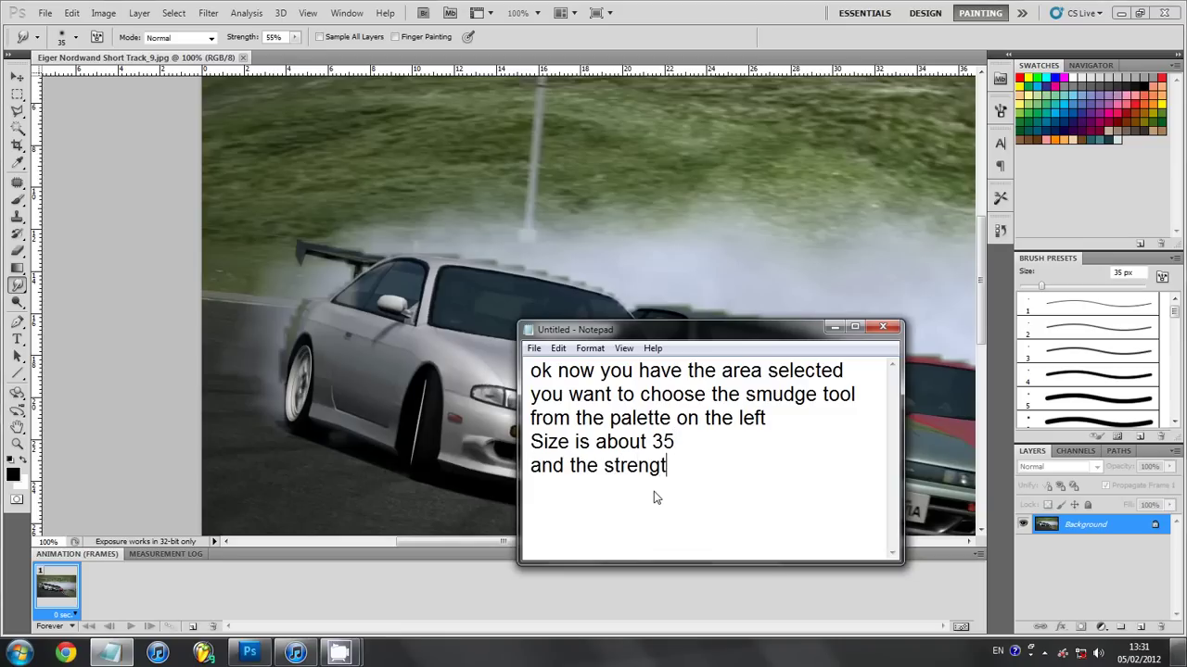
{"action": "type", "text": "h is 55%  "}
{"action": "type", "text": "And "}
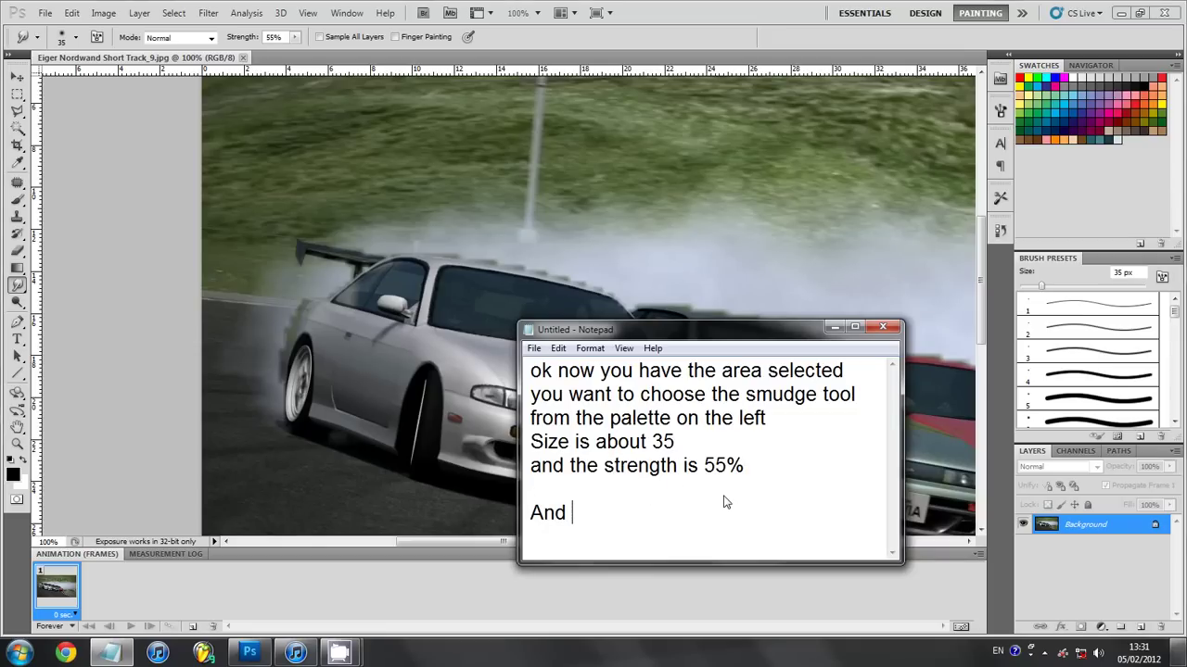
{"action": "type", "text": "what you want "}
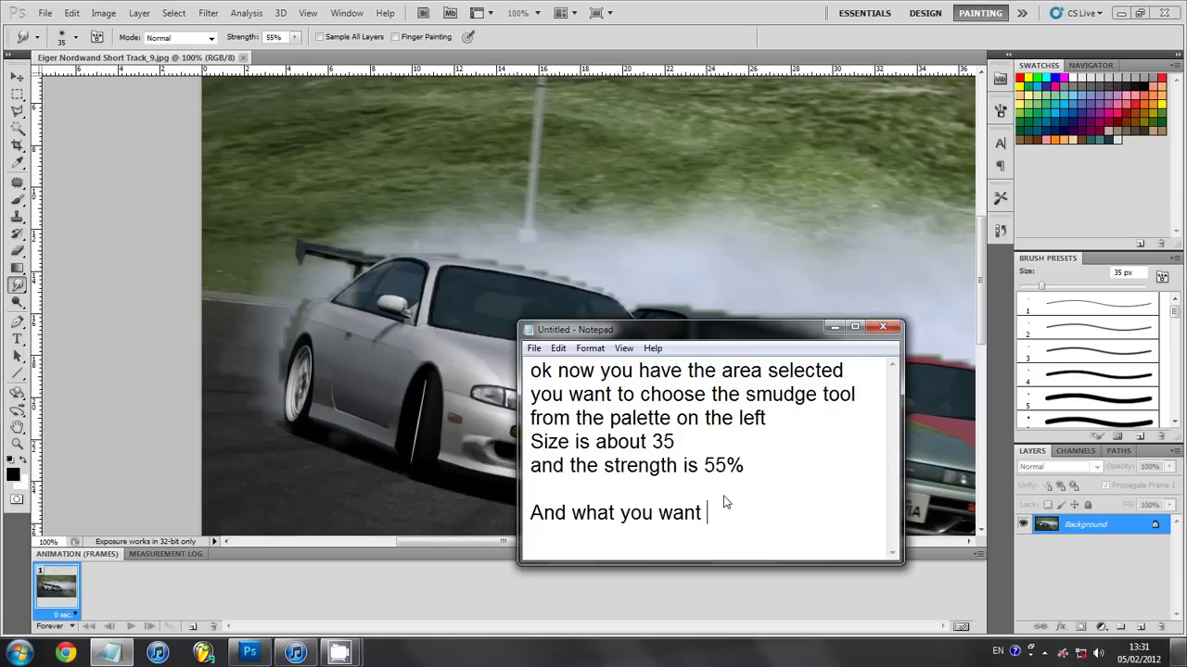
{"action": "type", "text": "to do is "}
{"action": "type", "text": "bring the "}
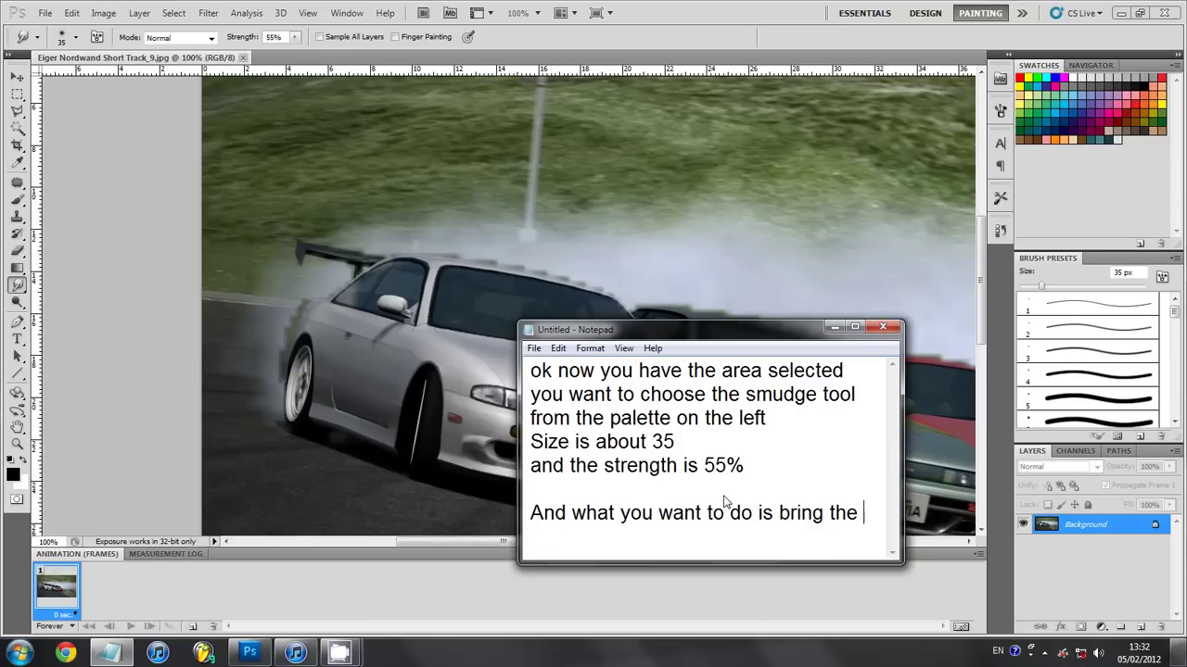
{"action": "type", "text": "smoke"}
{"action": "key", "text": "BackSpace"}
{"action": "key", "text": "BackSpace"}
{"action": "key", "text": "BackSpace"}
{"action": "key", "text": "BackSpace"}
{"action": "key", "text": "BackSpace"}
{"action": "type", "text": "pixel"}
{"action": "type", "text": "ized sm"}
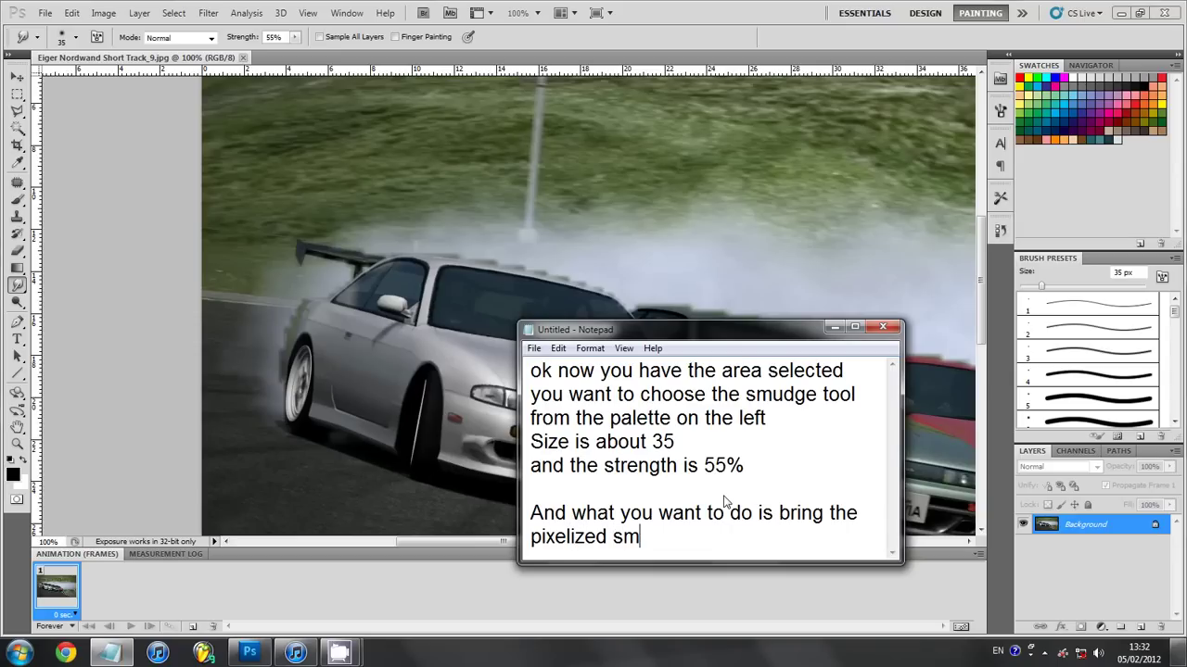
{"action": "type", "text": "oke"}
{"action": "key", "text": "BackSpace"}
{"action": "key", "text": "BackSpace"}
{"action": "key", "text": "BackSpace"}
{"action": "key", "text": "BackSpace"}
{"action": "key", "text": "BackSpace"}
{"action": "key", "text": "BackSpace"}
{"action": "key", "text": "BackSpace"}
{"action": "key", "text": "BackSpace"}
{"action": "key", "text": "BackSpace"}
{"action": "key", "text": "BackSpace"}
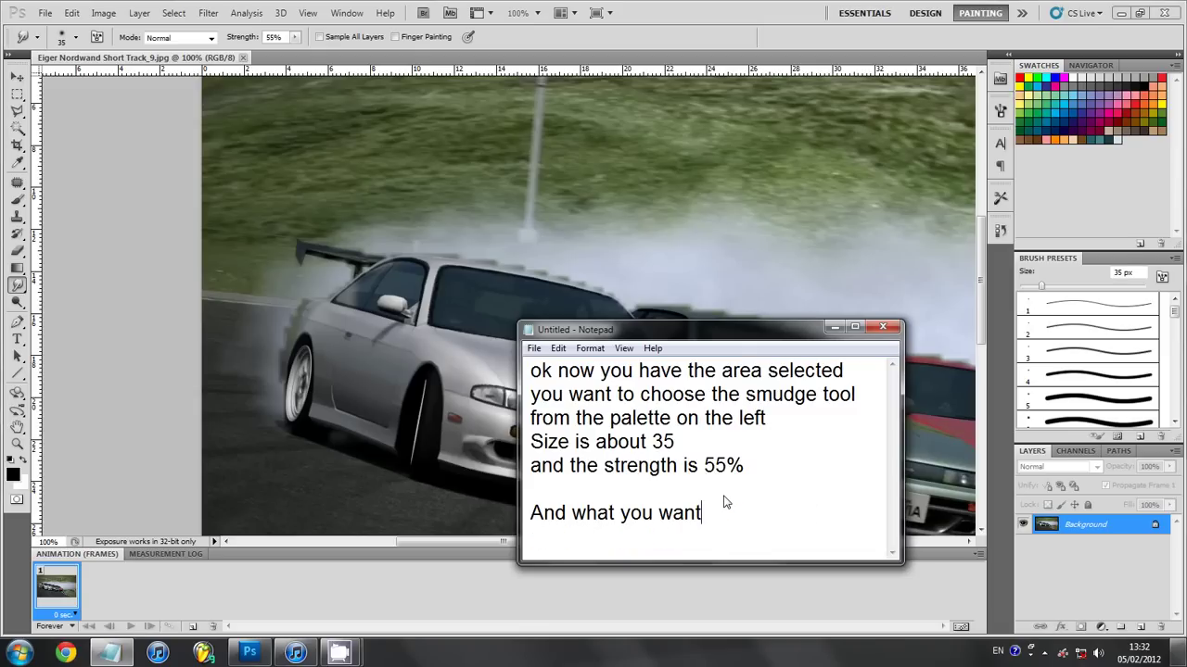
{"action": "key", "text": "BackSpace"}
{"action": "key", "text": "BackSpace"}
{"action": "key", "text": "BackSpace"}
{"action": "key", "text": "BackSpace"}
{"action": "type", "text": "what you"}
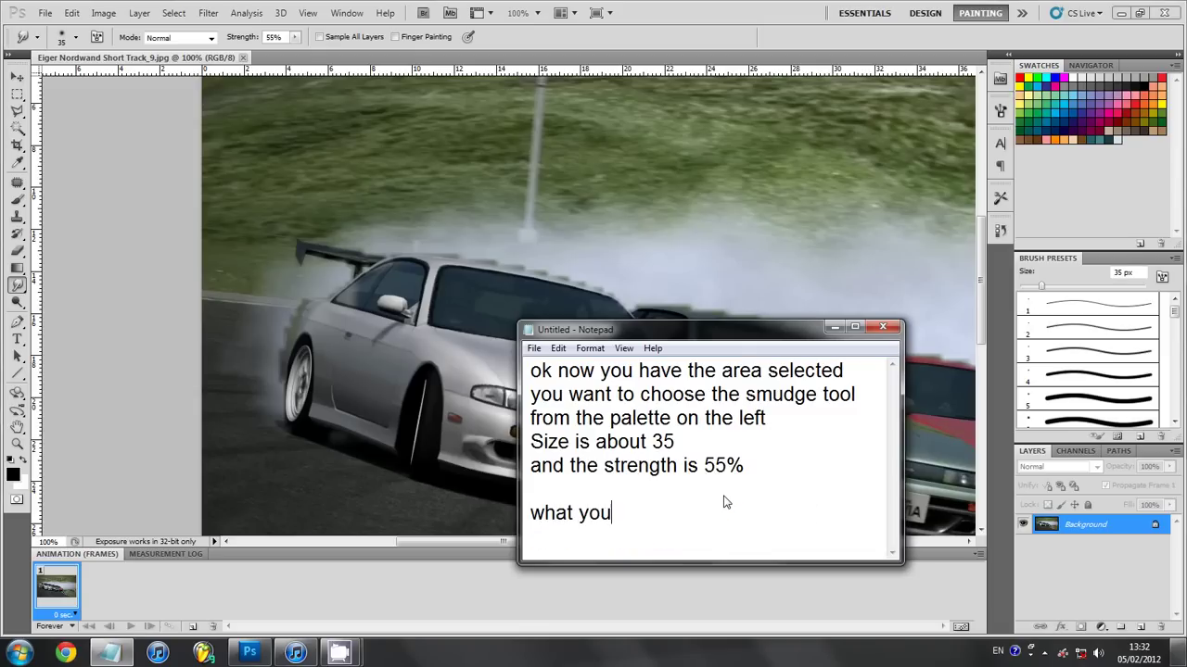
{"action": "type", "text": " want to do "}
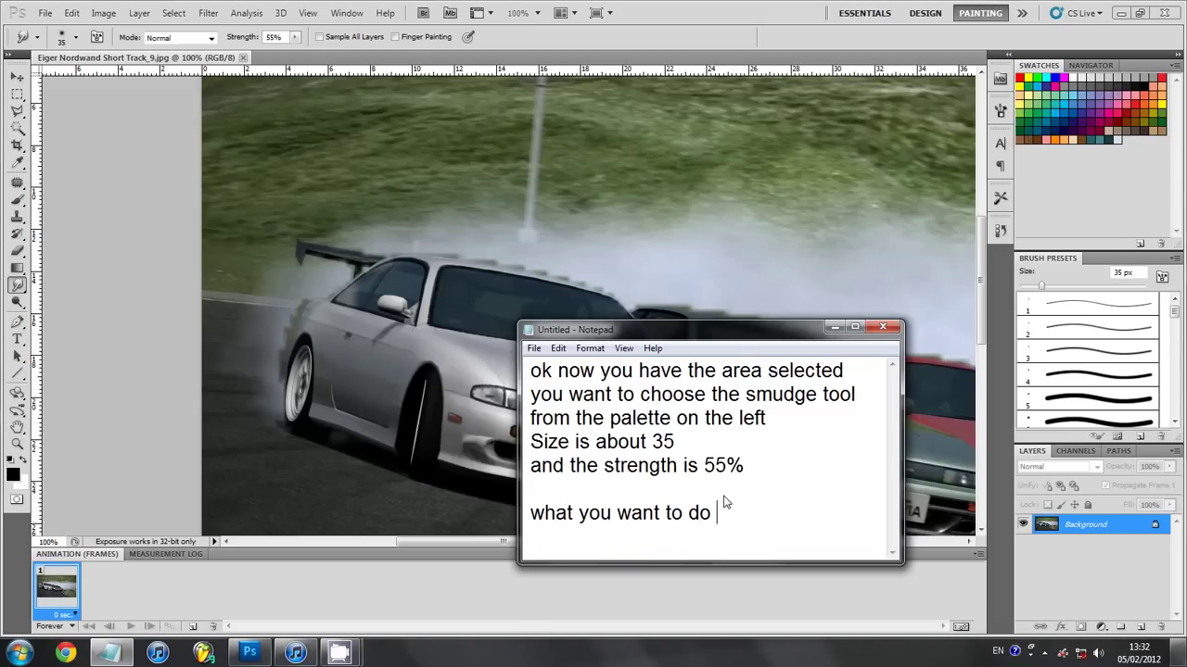
{"action": "type", "text": "is p"}
{"action": "type", "text": "ush the pix"}
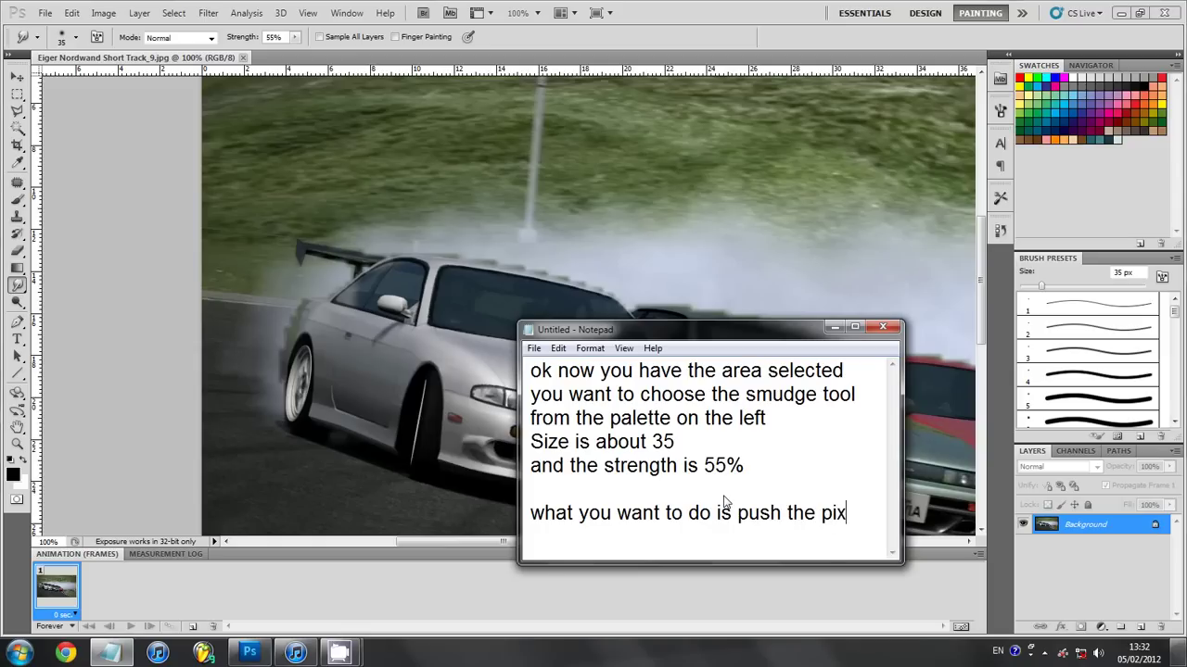
{"action": "type", "text": "elized "}
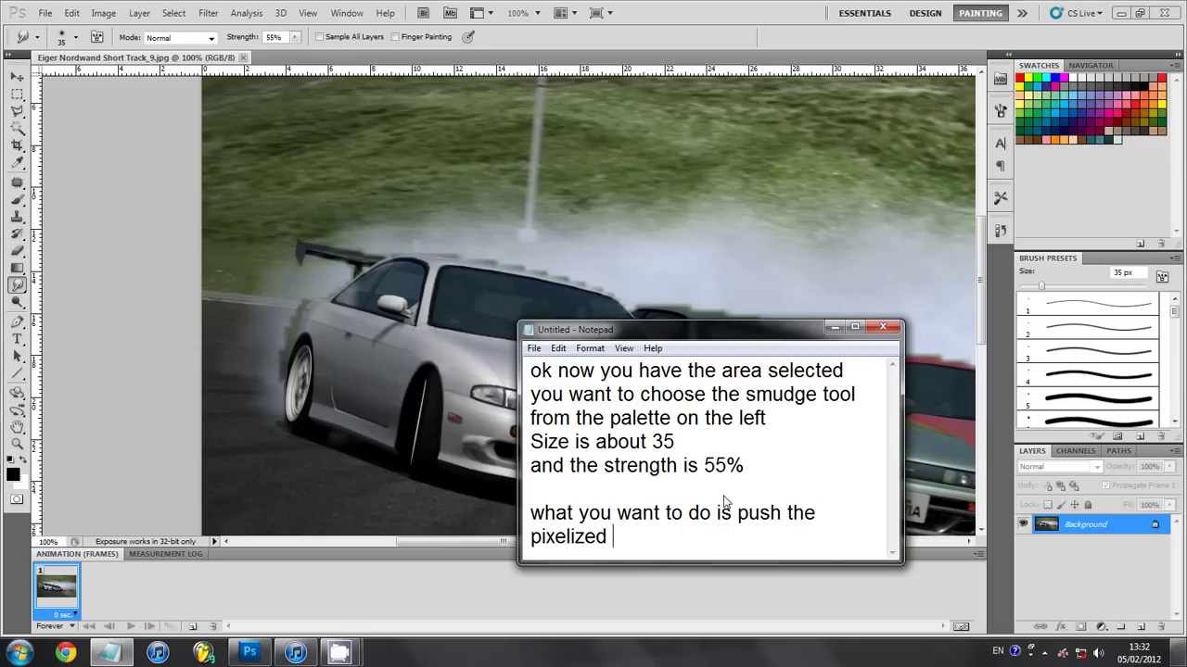
{"action": "type", "text": "ed"}
{"action": "key", "text": "BackSpace"}
{"action": "key", "text": "BackSpace"}
{"action": "type", "text": "sm"}
{"action": "type", "text": "oke of "}
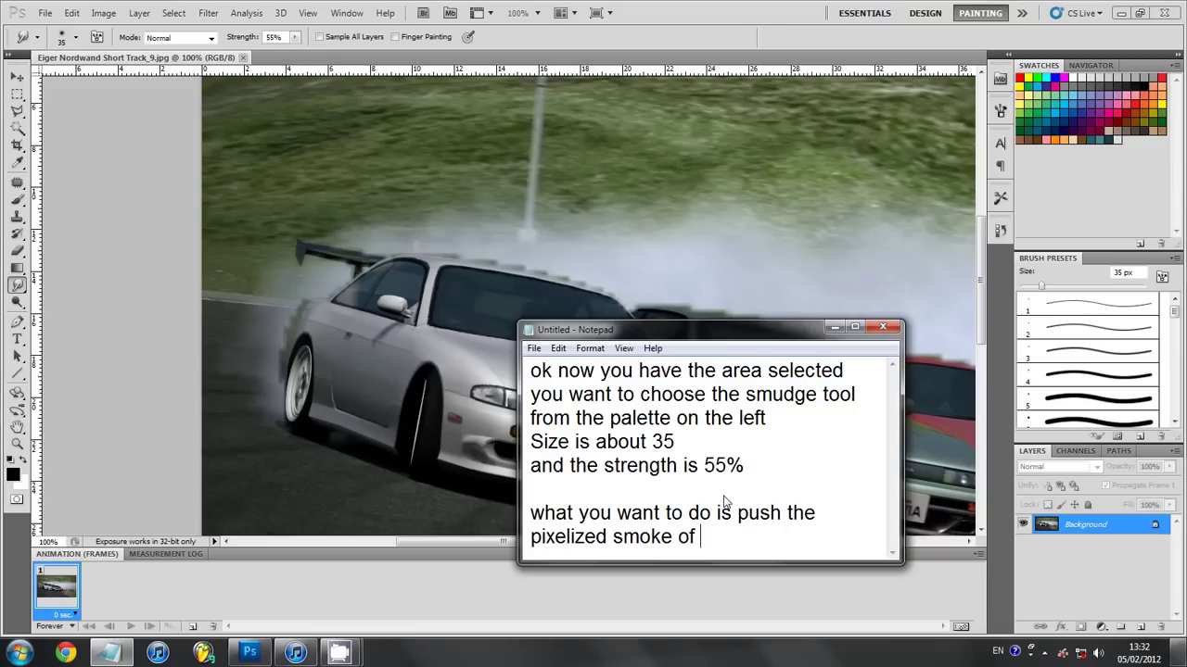
{"action": "type", "text": "the edge l"}
{"action": "type", "text": "ike "}
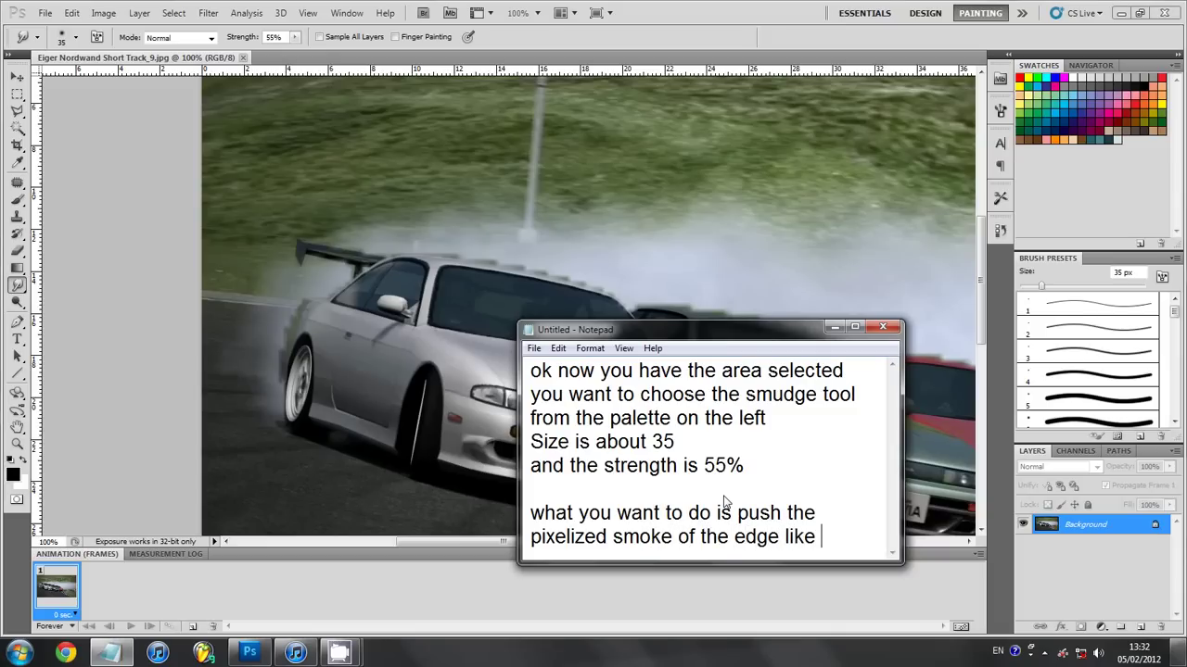
{"action": "type", "text": "so"}
{"action": "key", "text": "ctrl+a"}
- Write 'just show you instead of writing ;/' in the note, then clear the whole note
{"action": "key", "text": "BackSpace"}
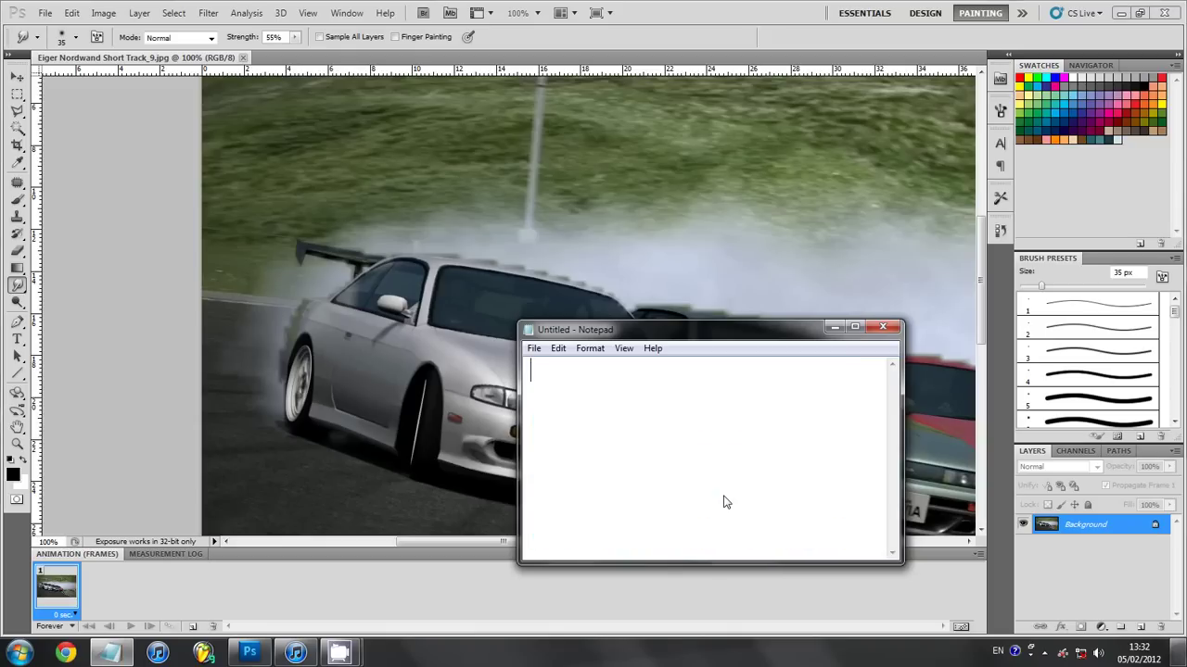
{"action": "type", "text": "t will b"}
{"action": "type", "text": "e better if"}
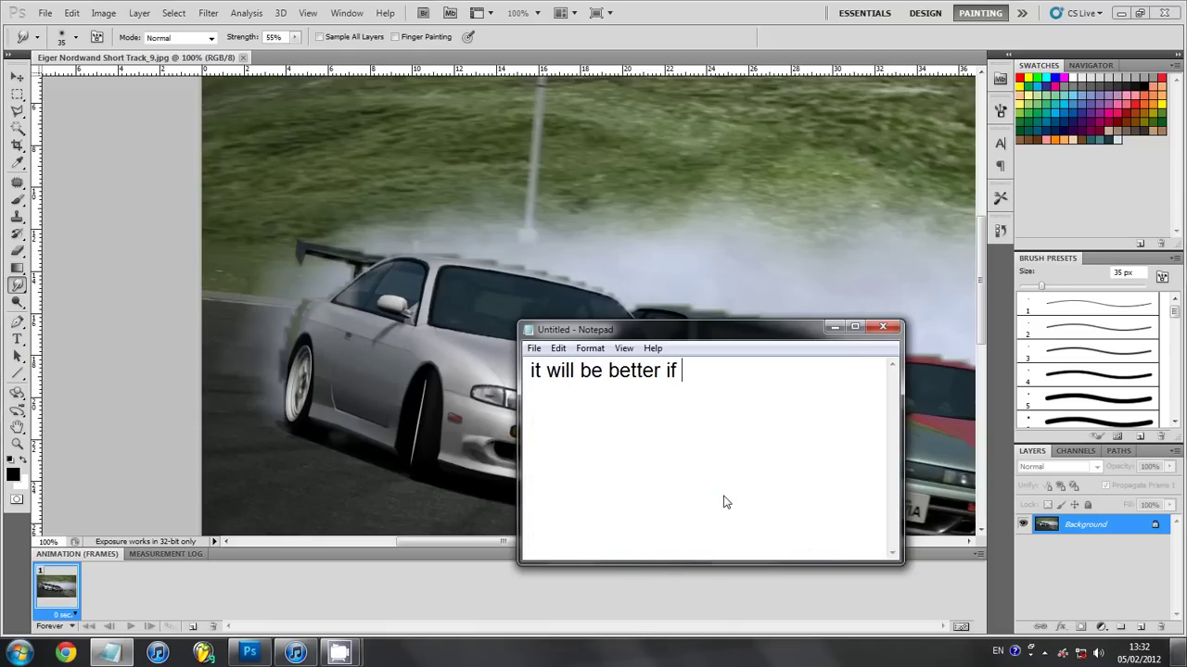
{"action": "type", "text": " il s"}
{"action": "key", "text": "BackSpace"}
{"action": "type", "text": "just show you "}
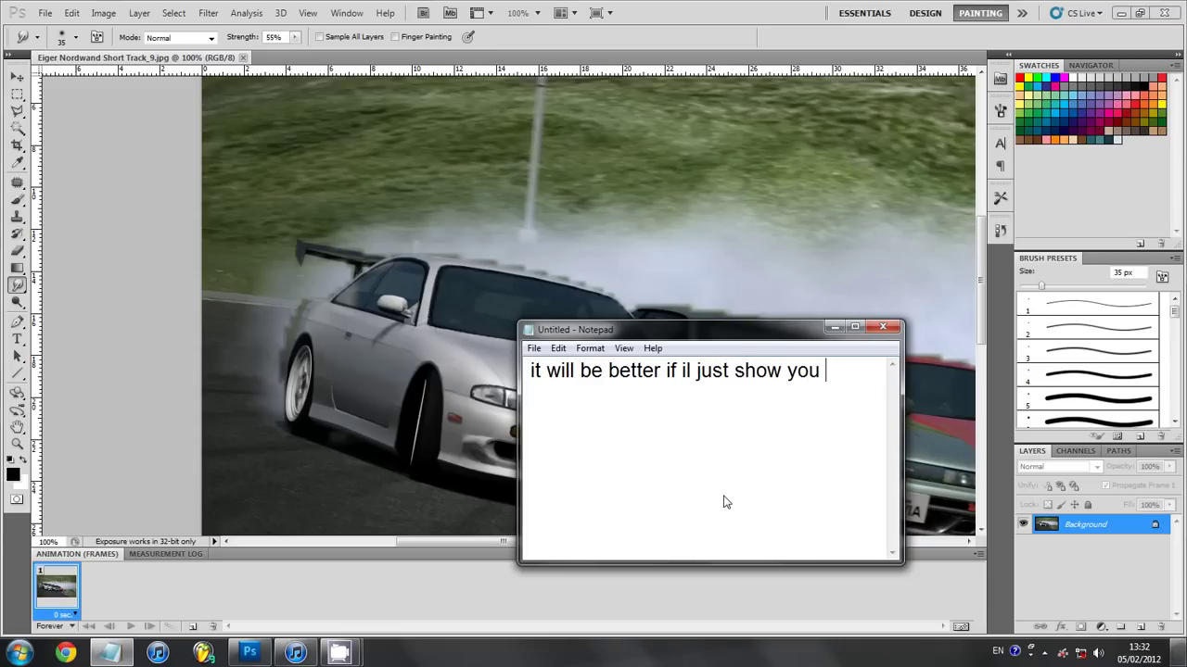
{"action": "type", "text": "instead of wr"}
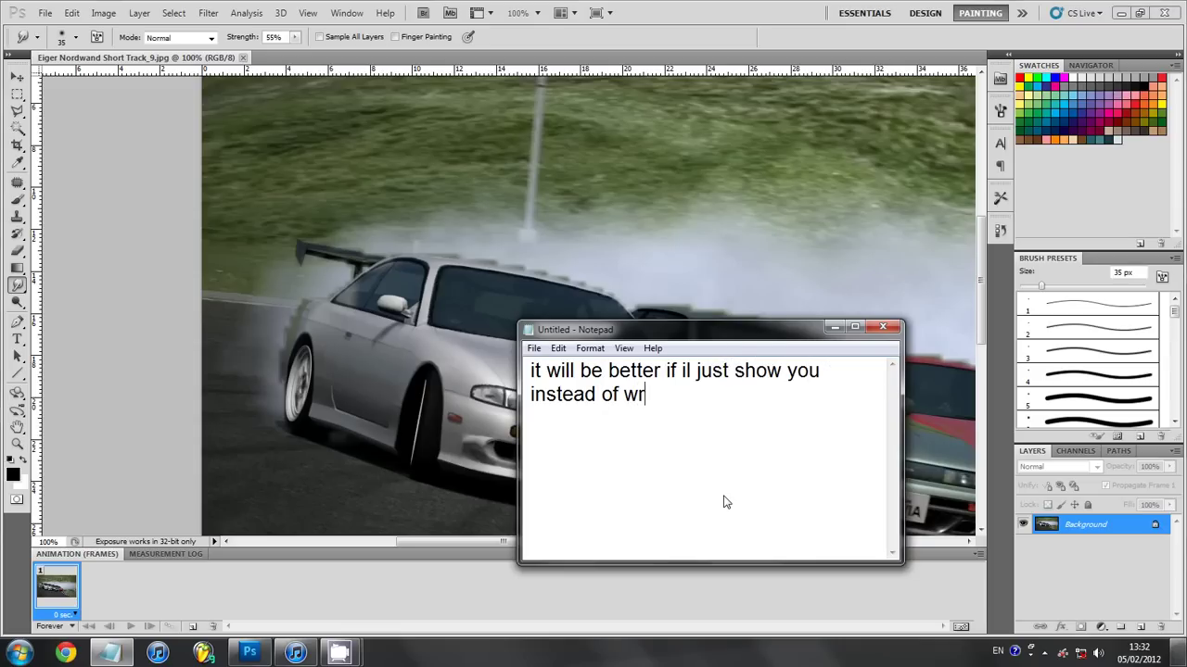
{"action": "type", "text": "iting ;/"}
{"action": "key", "text": "ctrl+a"}
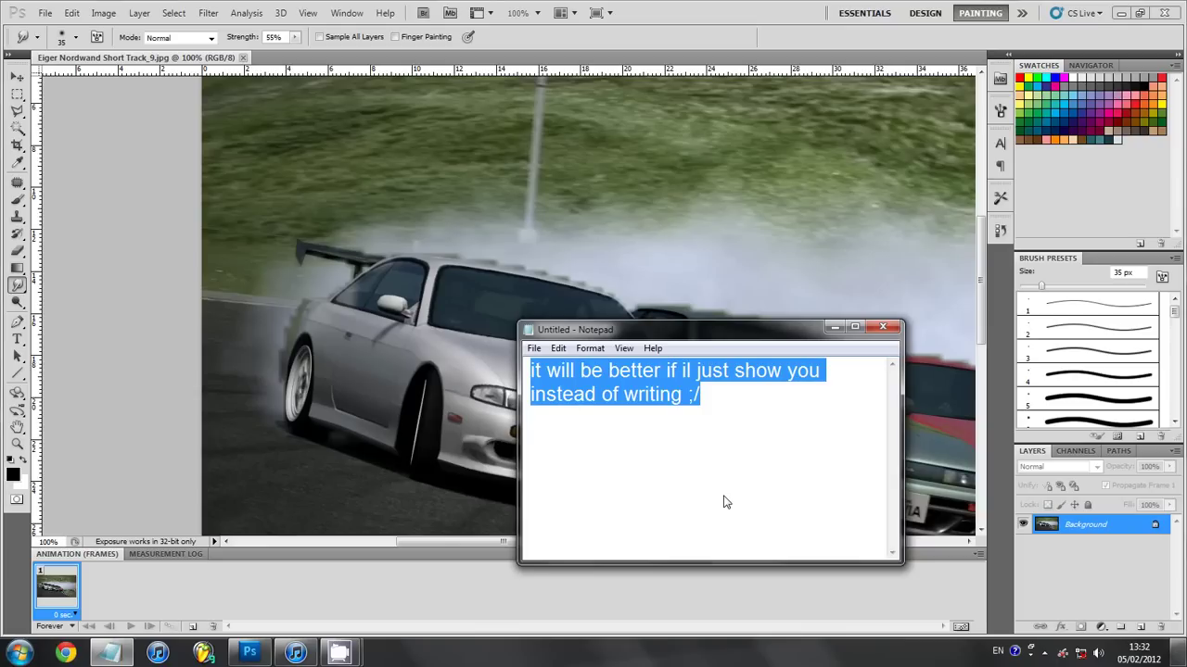
{"action": "key", "text": "BackSpace"}
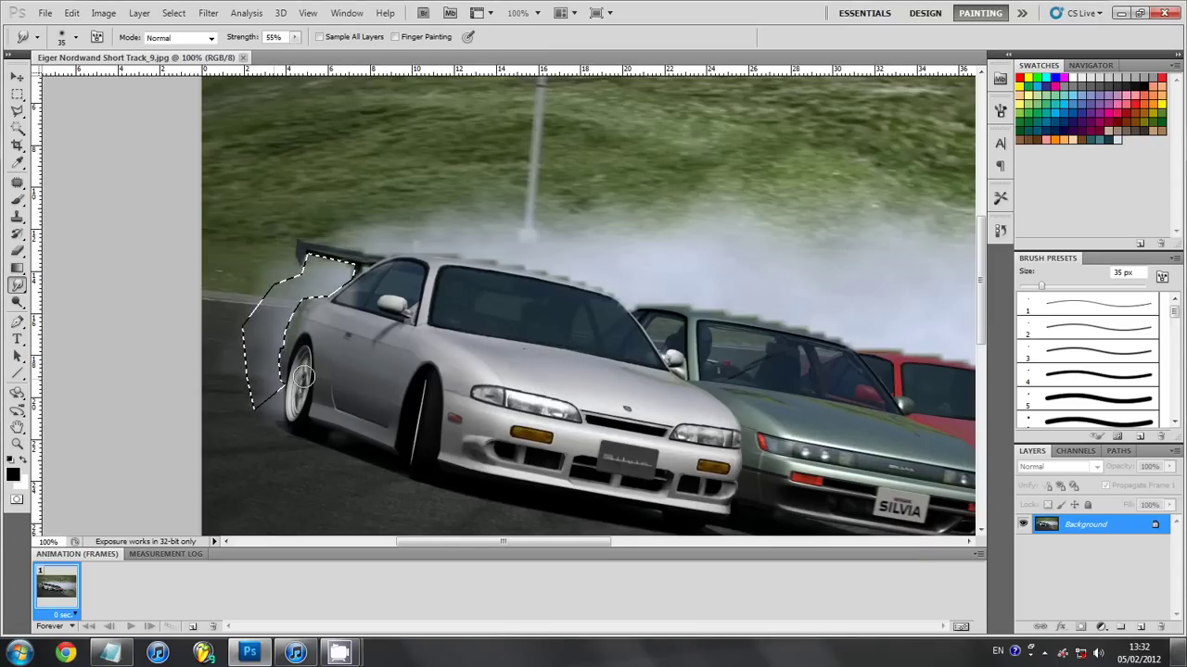
- Smudge the jagged smoke edge behind the car's rear wheel within the lasso selection
{"action": "left_click_drag", "start_coordinate": [303, 377], "coordinate": [274, 369]}
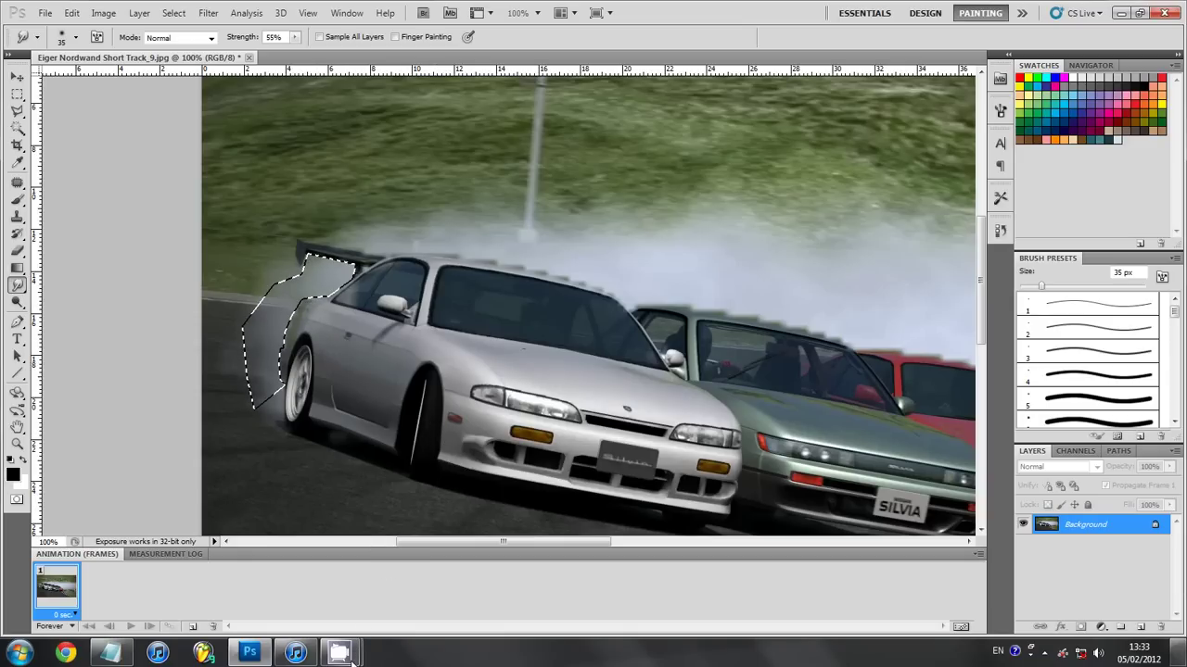
- Write a tip about inverting the selection with Ctrl+Shift+I, then clear it
{"action": "left_click", "coordinate": [126, 655]}
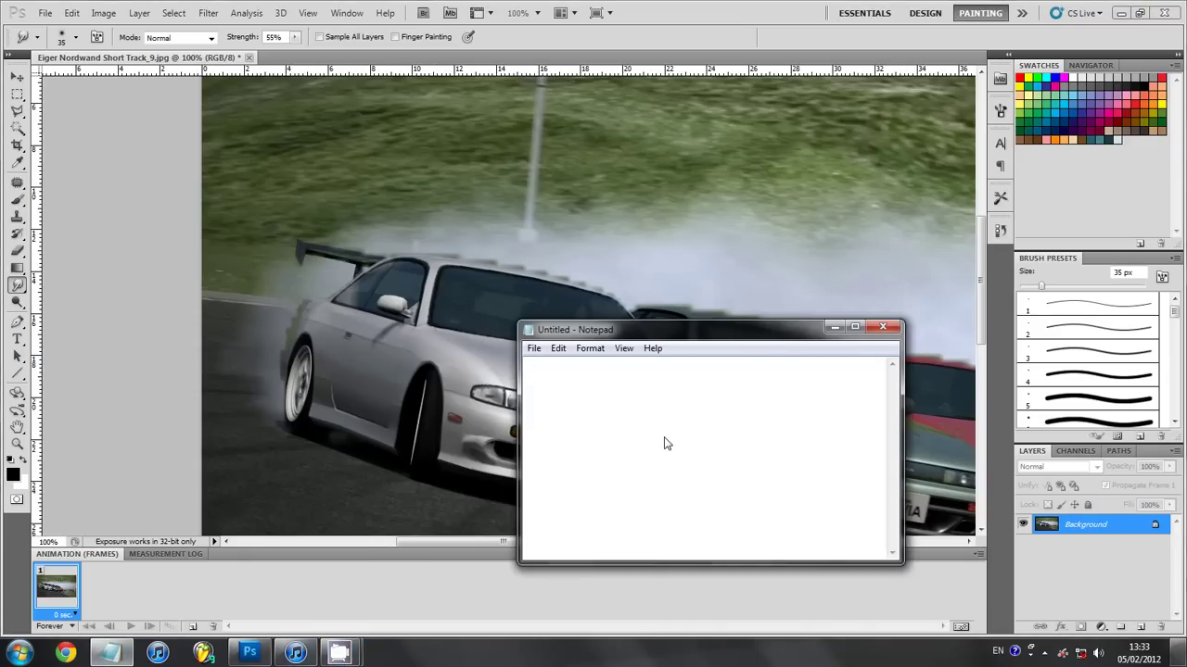
{"action": "type", "text": "ok now w"}
{"action": "type", "text": "hat you want to "}
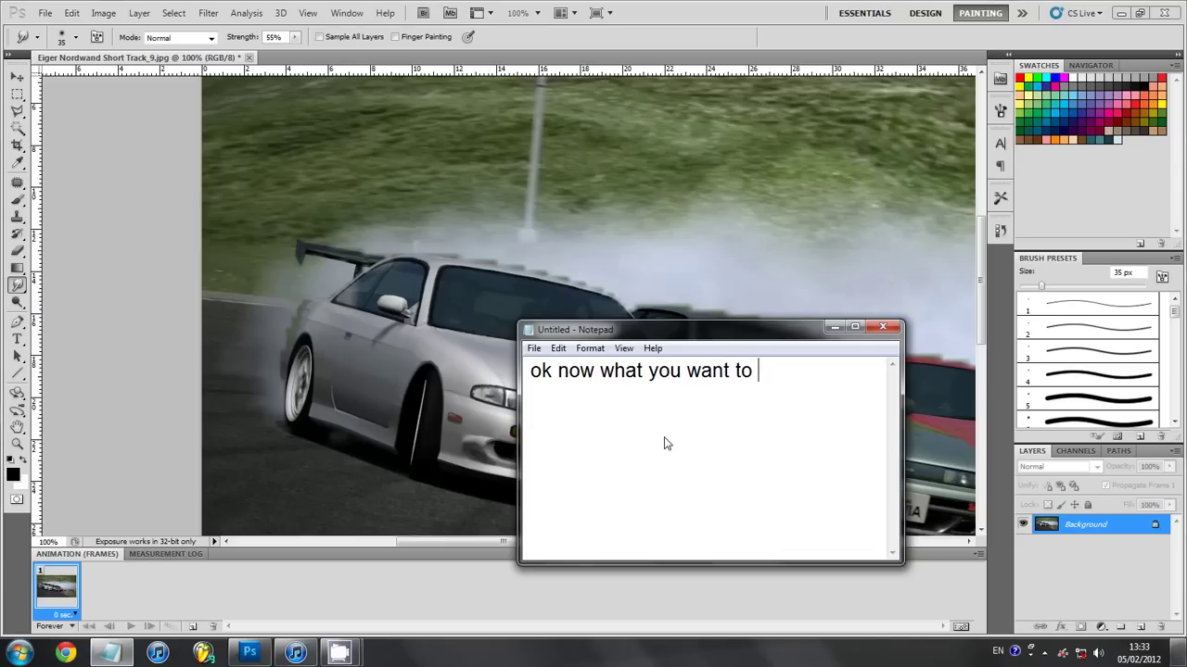
{"action": "type", "text": "do is"}
{"action": "type", "text": " inver"}
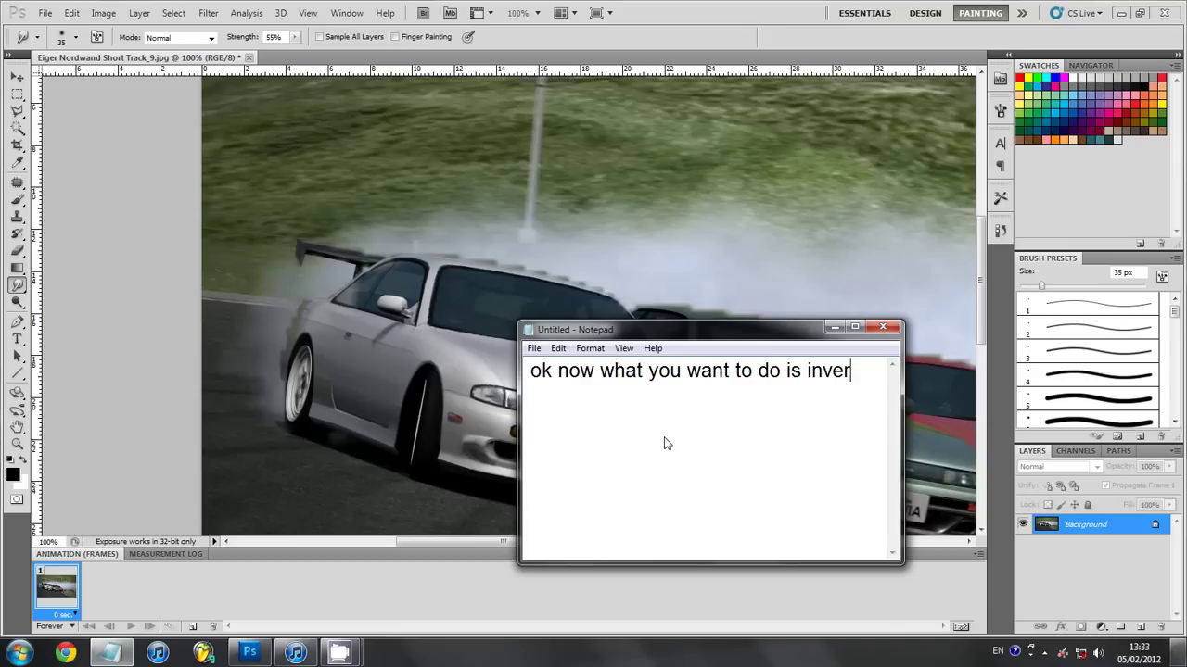
{"action": "type", "text": "t the sele"}
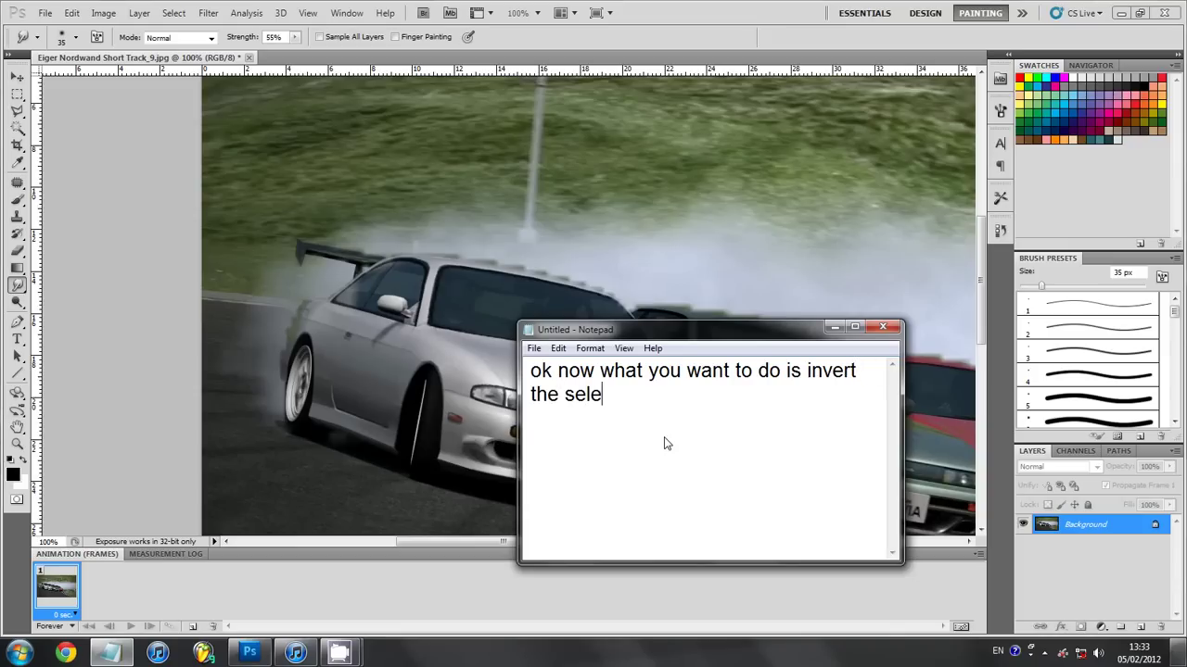
{"action": "type", "text": "ction "}
{"action": "type", "text": ", yo"}
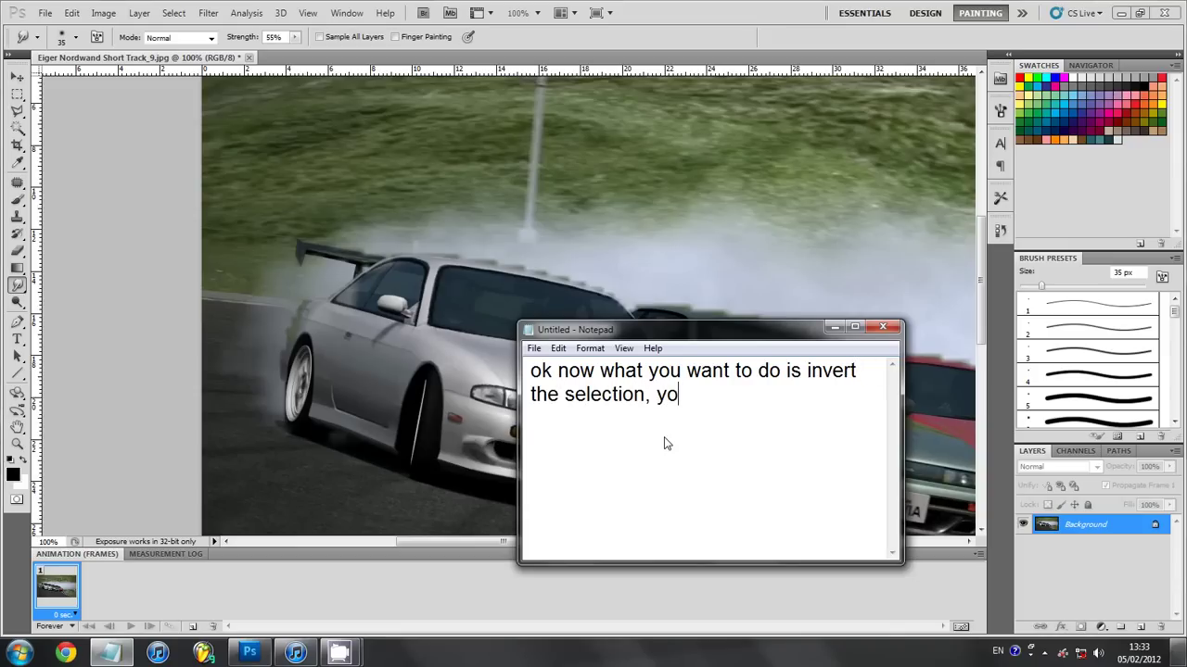
{"action": "type", "text": "u can do this "}
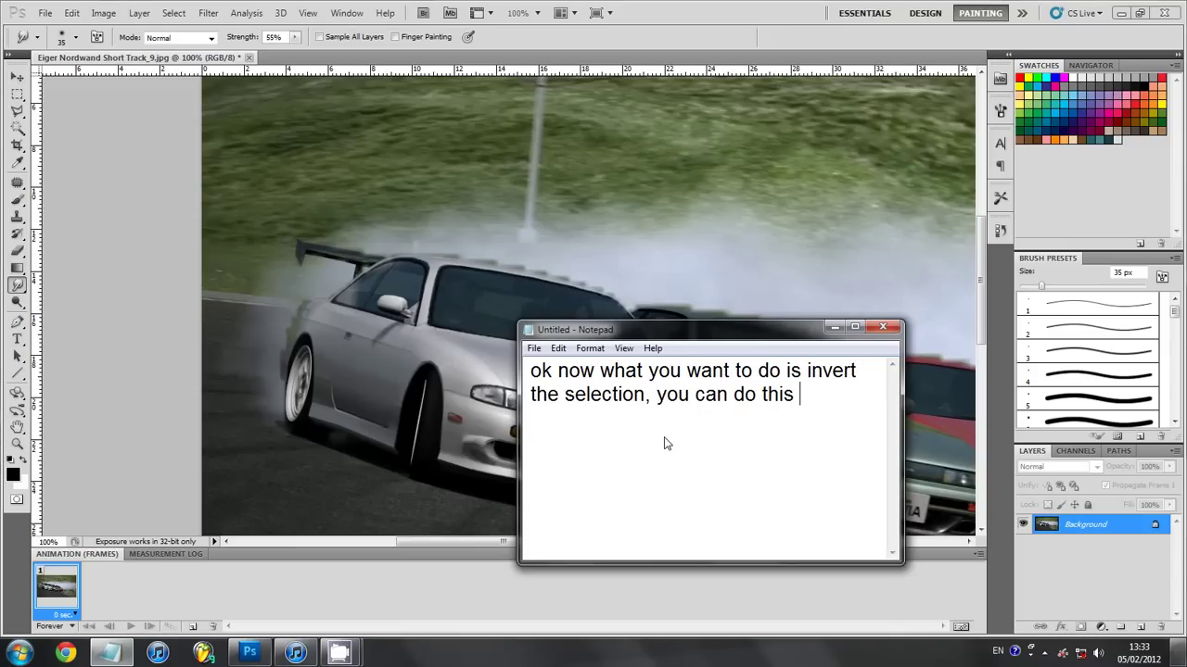
{"action": "type", "text": "by clicking "}
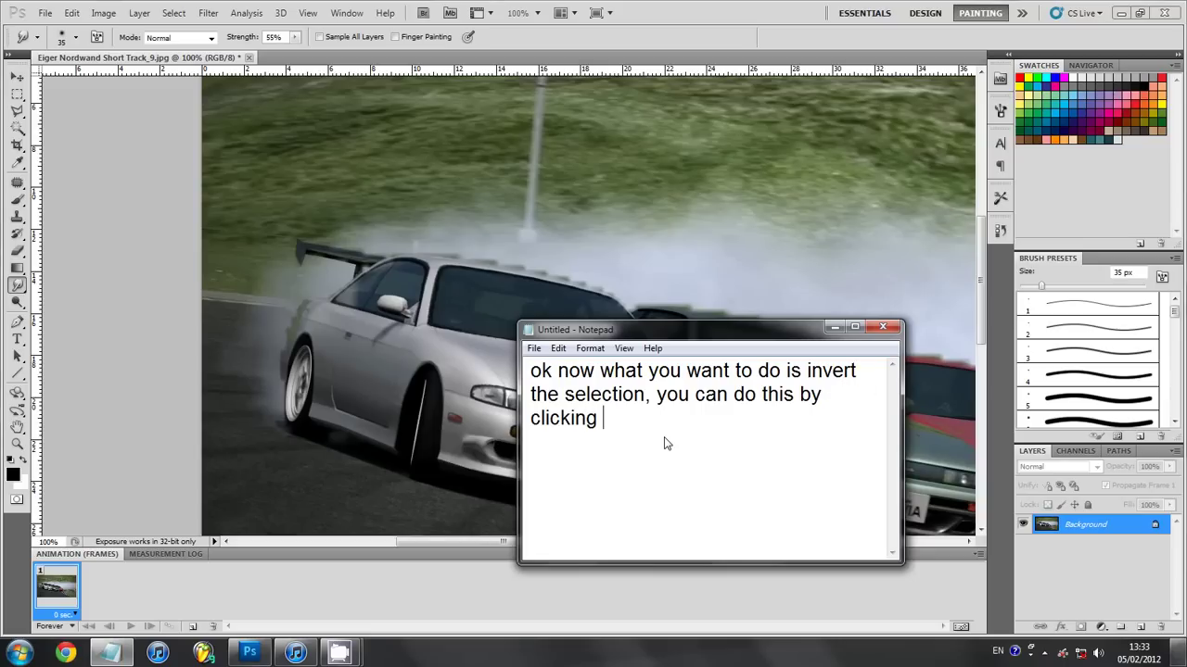
{"action": "type", "text": "Ctr"}
{"action": "type", "text": "l+Sh"}
{"action": "type", "text": "ift"}
{"action": "type", "text": "+I"}
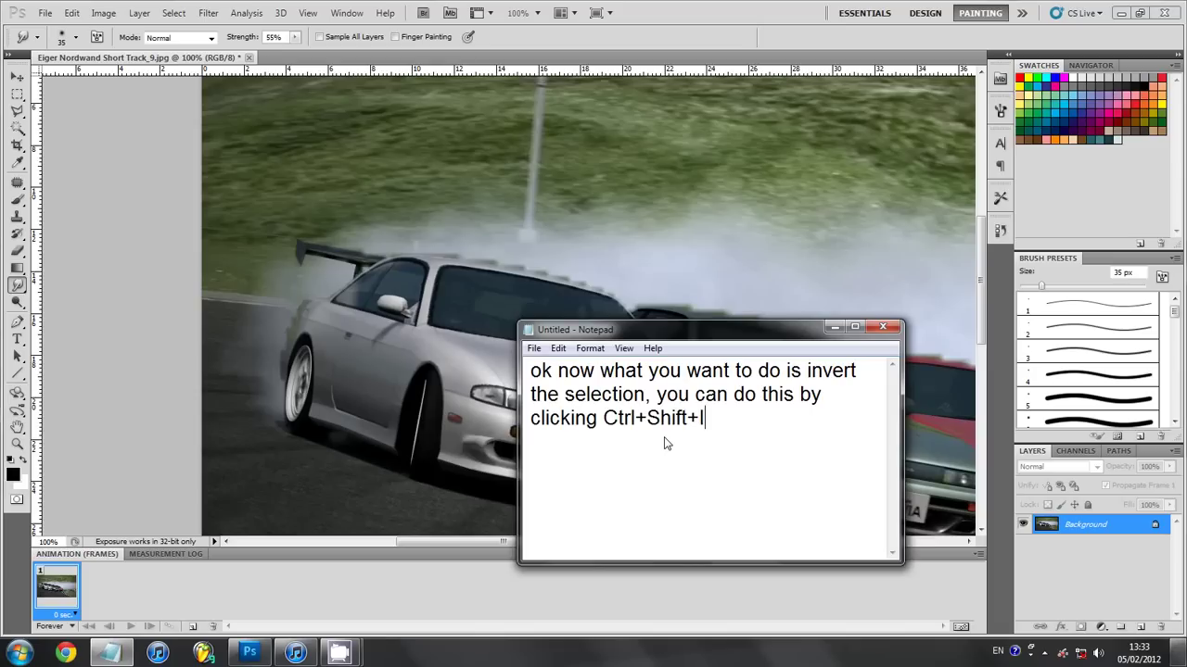
{"action": "type", "text": "he s"}
{"action": "type", "text": "ame time"}
{"action": "key", "text": "BackSpace"}
{"action": "key", "text": "BackSpace"}
{"action": "type", "text": "ime"}
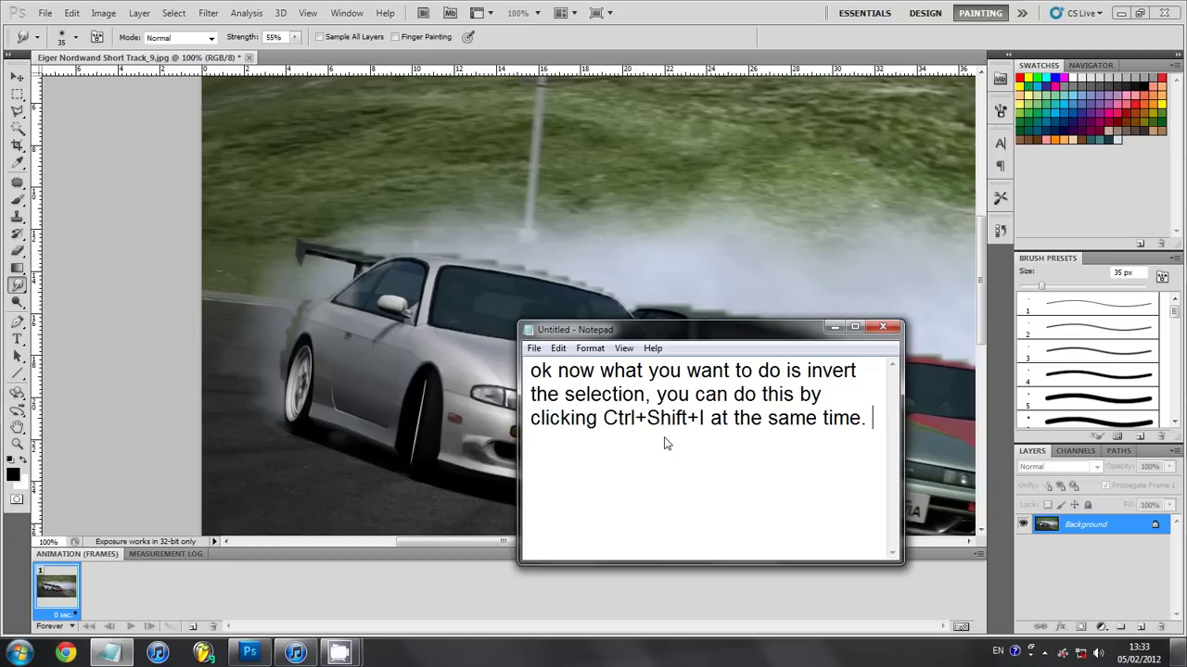
{"action": "key", "text": "ctrl+a"}
{"action": "key", "text": "Delete"}
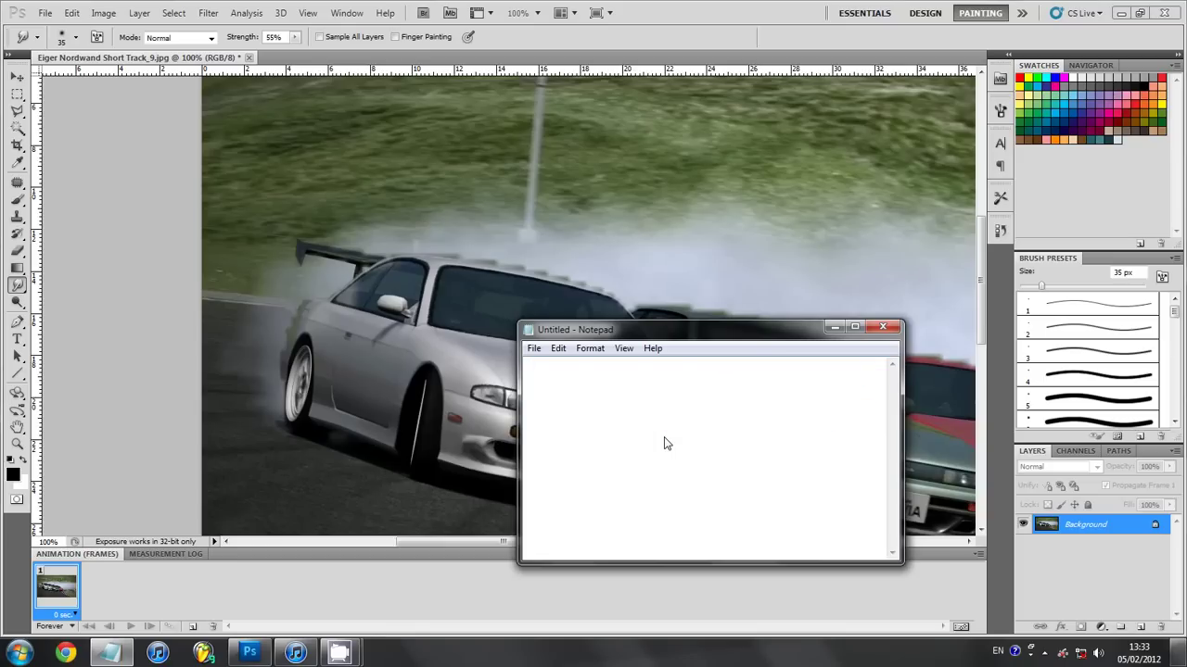
- Type the note 'and again you want to push the pixelization away' and select it
{"action": "type", "text": "and again you"}
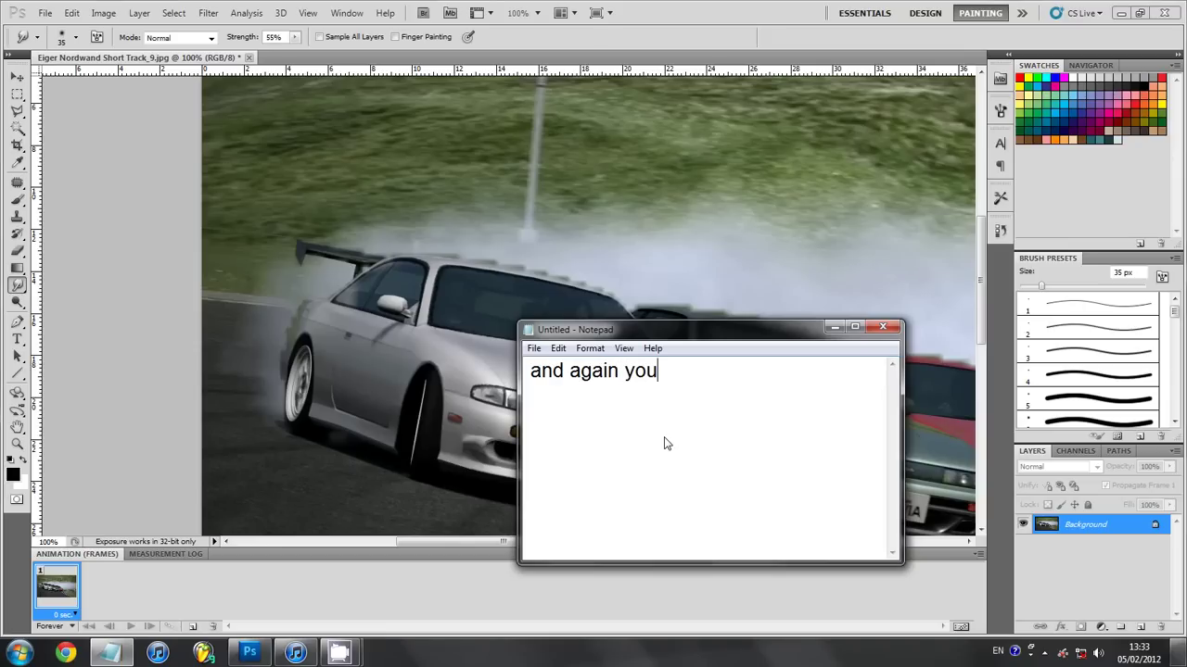
{"action": "type", "text": " want to p"}
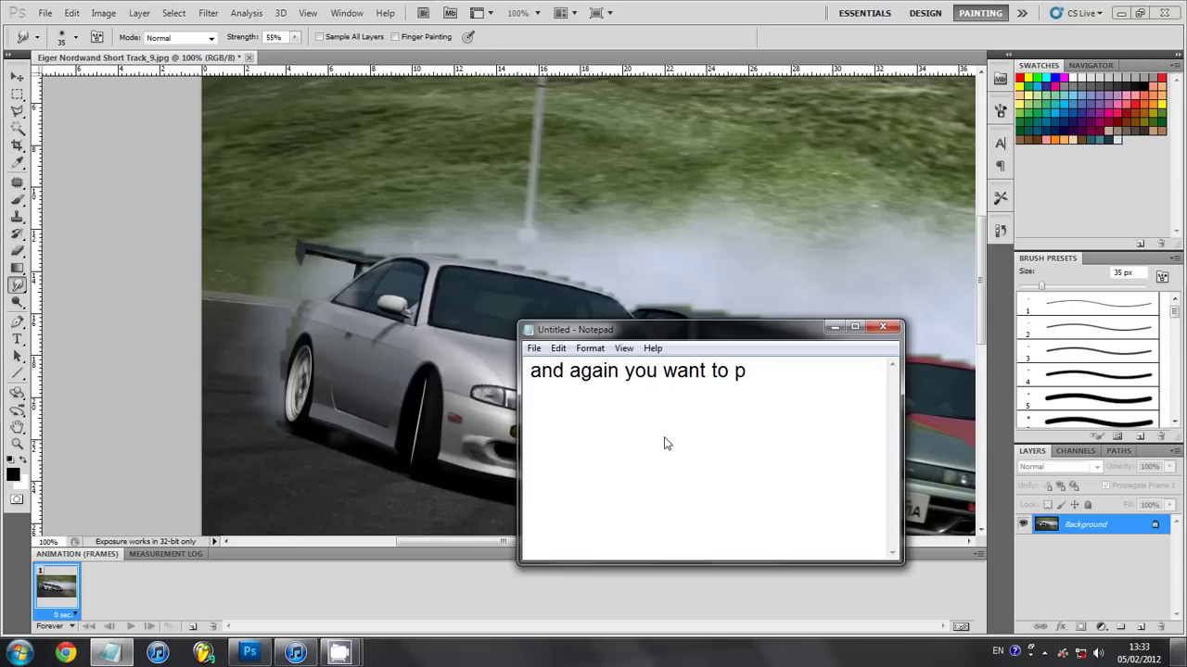
{"action": "type", "text": "ush the pix"}
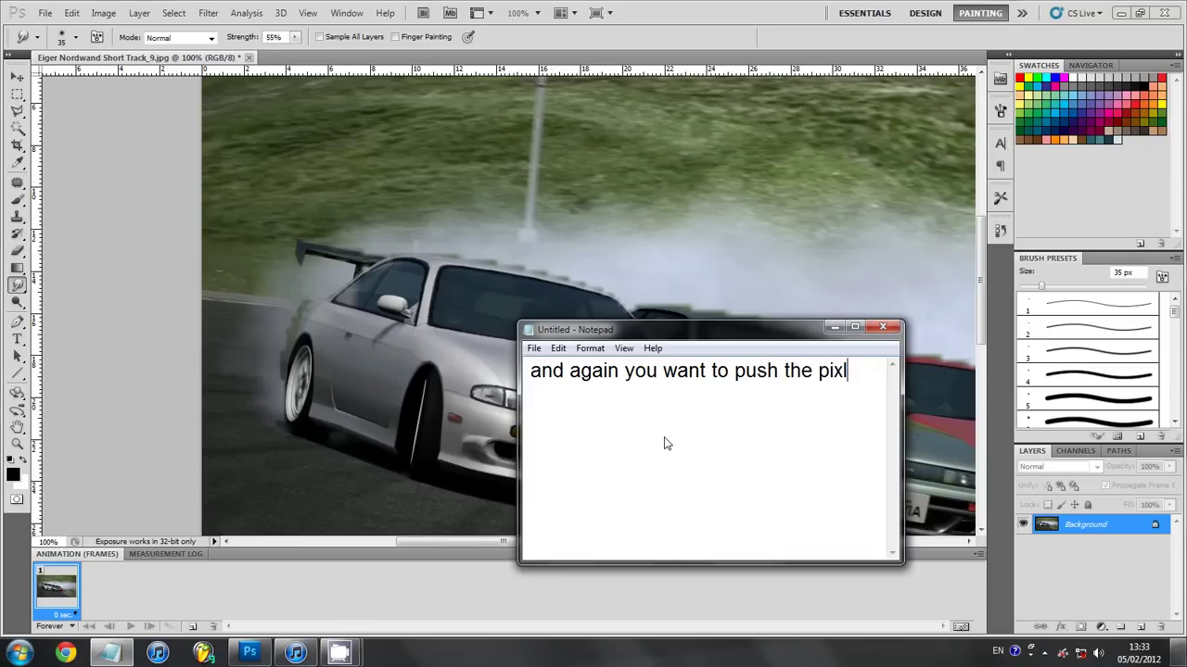
{"action": "key", "text": "BackSpace"}
{"action": "type", "text": "e"}
{"action": "type", "text": "lizatio"}
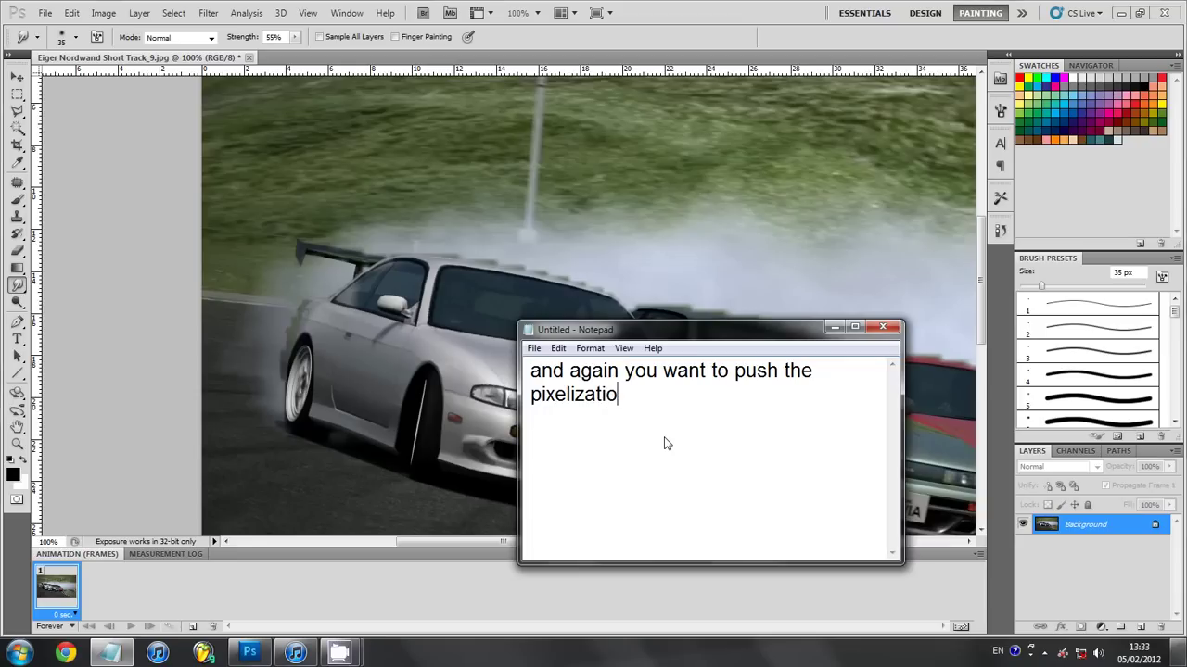
{"action": "type", "text": "n away."}
{"action": "key", "text": "ctrl+a"}
- Clear the note, zoom the image to 200%, and shrink the Smudge brush to 20 px
{"action": "key", "text": "Delete"}
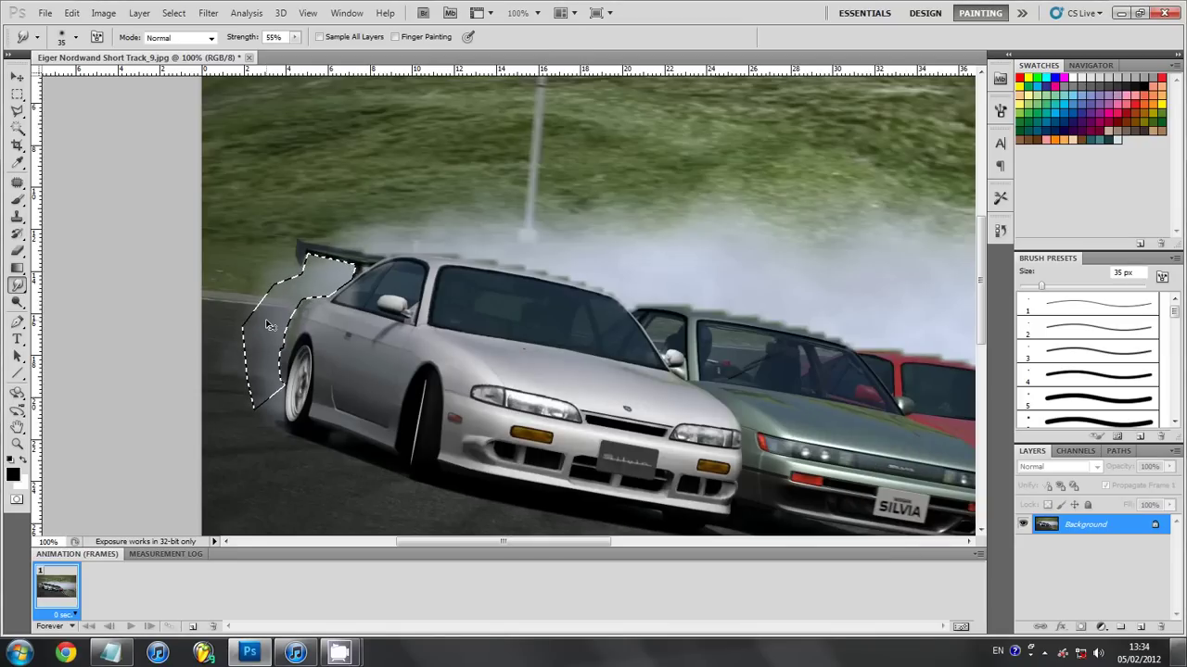
{"action": "key", "text": "ctrl+plus"}
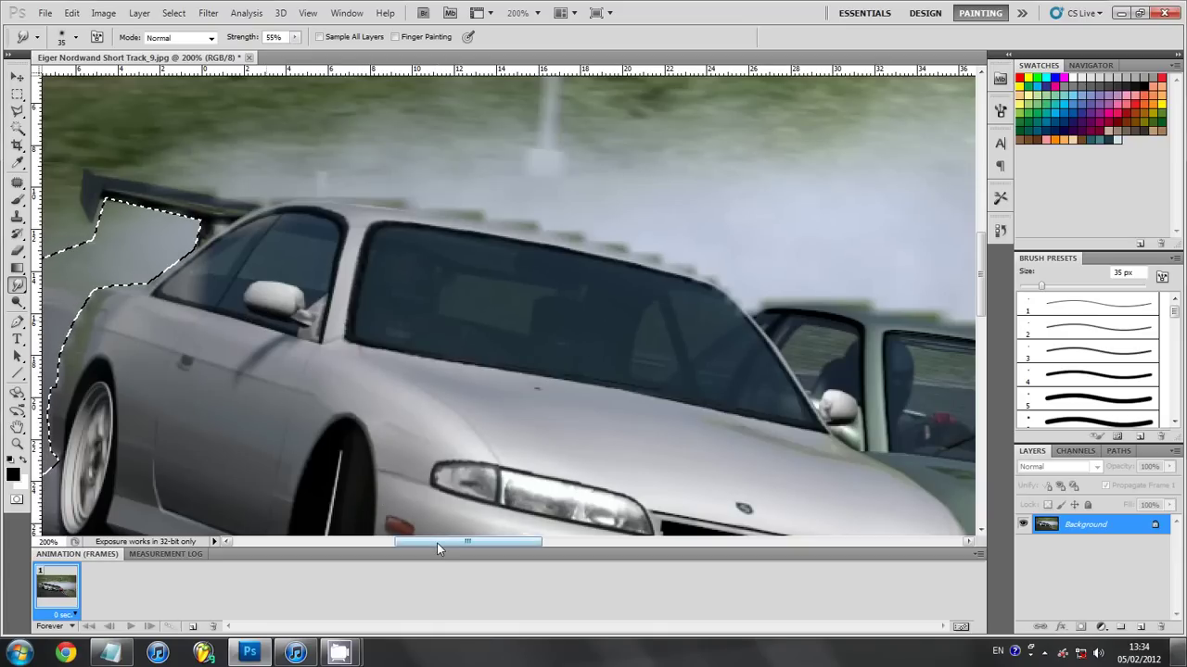
{"action": "left_click_drag", "start_coordinate": [437, 543], "coordinate": [387, 549]}
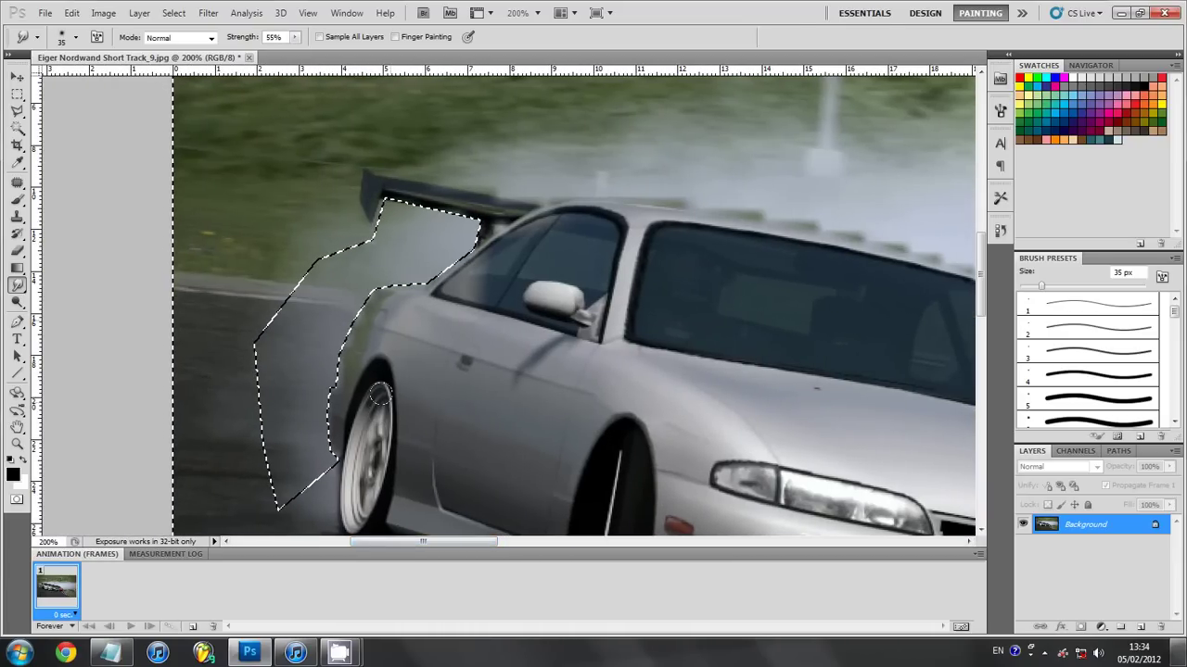
{"action": "key", "text": "bracketleft"}
{"action": "key", "text": "bracketleft"}
{"action": "key", "text": "bracketleft"}
{"action": "key", "text": "bracketleft"}
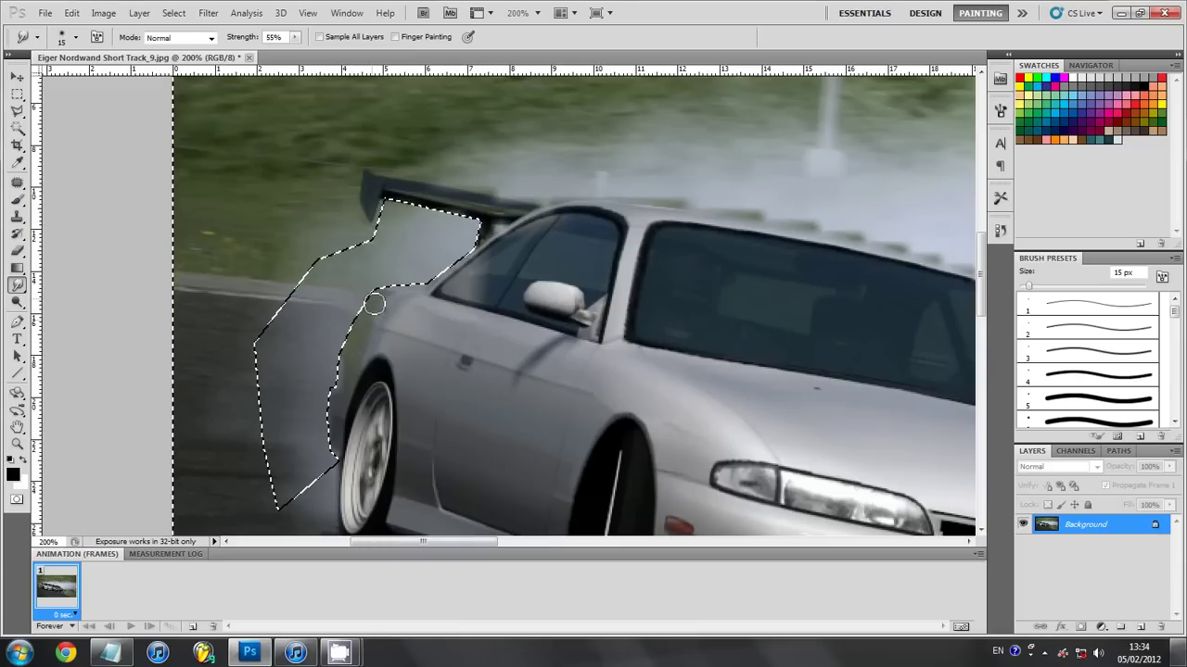
- Smudge the car's jagged rear edge and wheel arch inside the selection, then return to the blank note
{"action": "left_click_drag", "start_coordinate": [365, 330], "coordinate": [352, 360]}
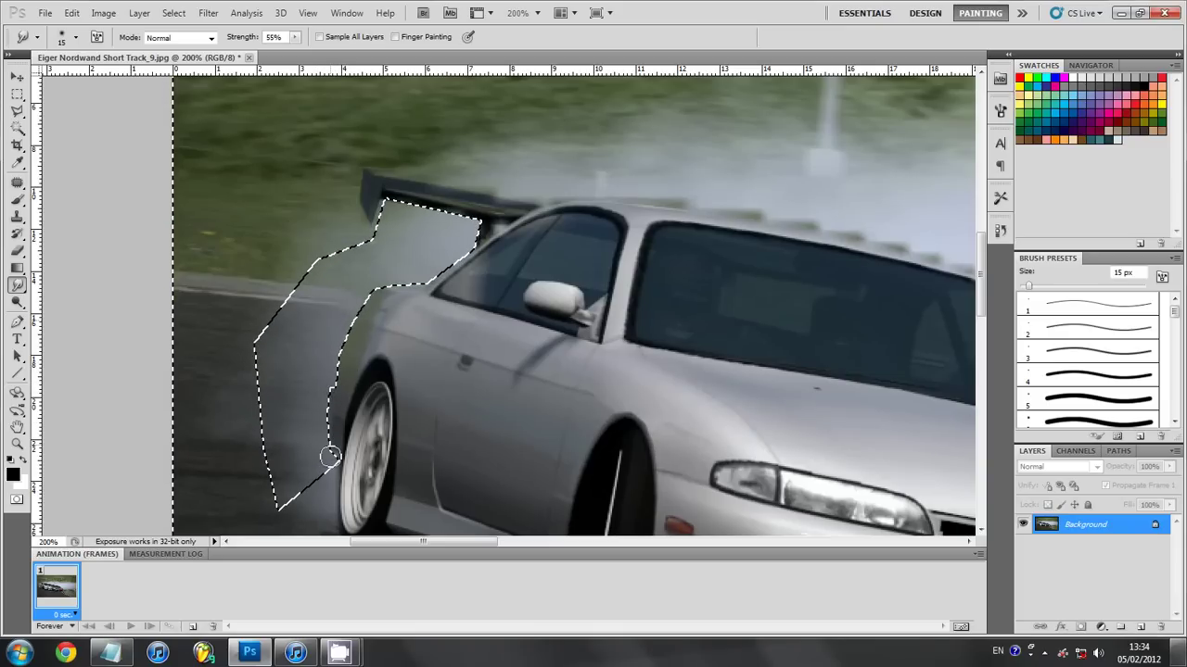
{"action": "mouse_move", "coordinate": [327, 460]}
{"action": "left_mouse_down"}
{"action": "mouse_move", "coordinate": [312, 416]}
{"action": "mouse_move", "coordinate": [330, 418]}
{"action": "mouse_move", "coordinate": [313, 411]}
{"action": "mouse_move", "coordinate": [330, 390]}
{"action": "left_mouse_up"}
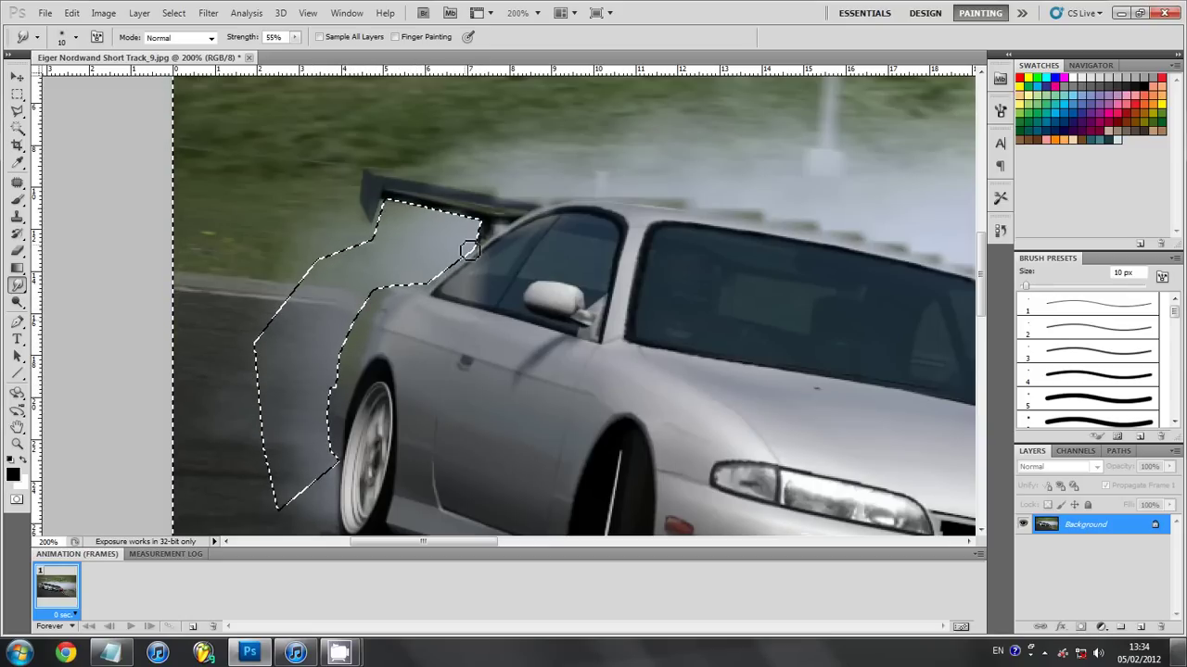
{"action": "key", "text": "bracketleft"}
{"action": "key", "text": "bracketleft"}
{"action": "left_click", "coordinate": [110, 653]}
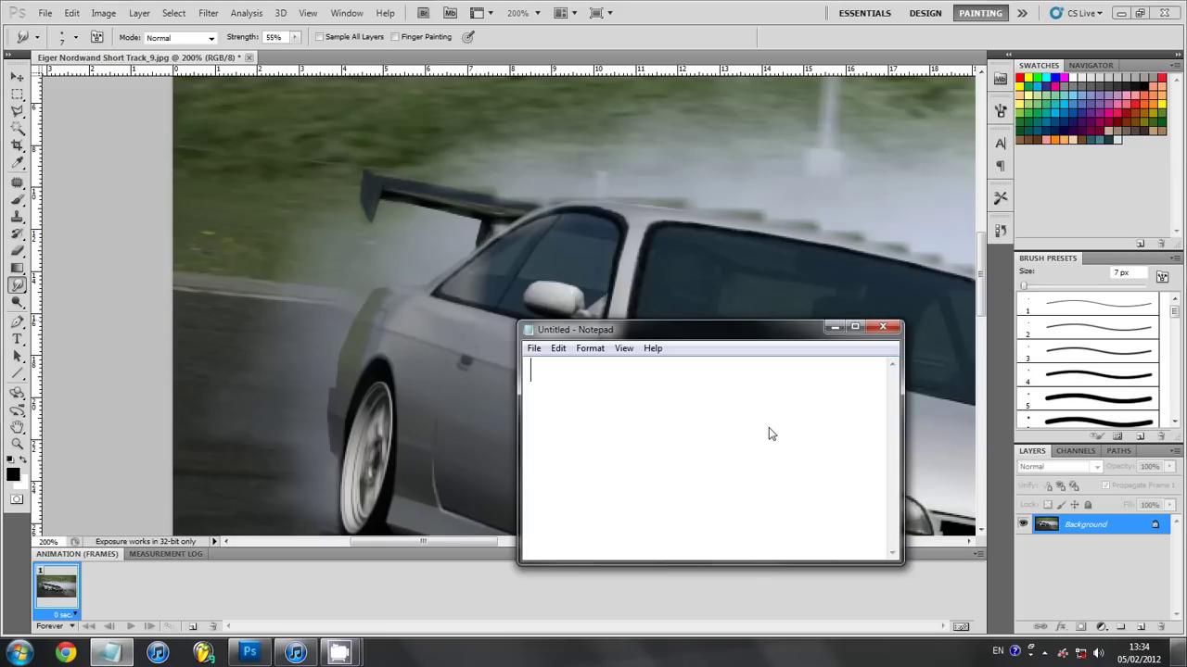
{"action": "type", "text": "ok n"}
{"action": "type", "text": "ow that you ha"}
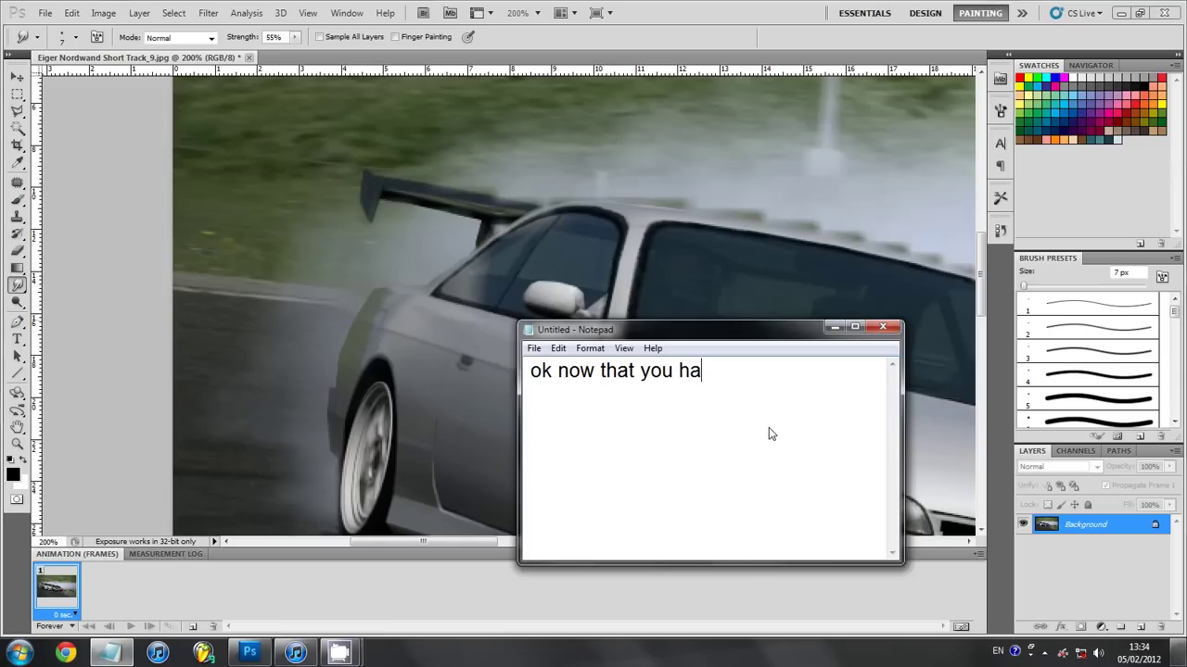
{"action": "type", "text": "ve done "}
{"action": "type", "text": "that you"}
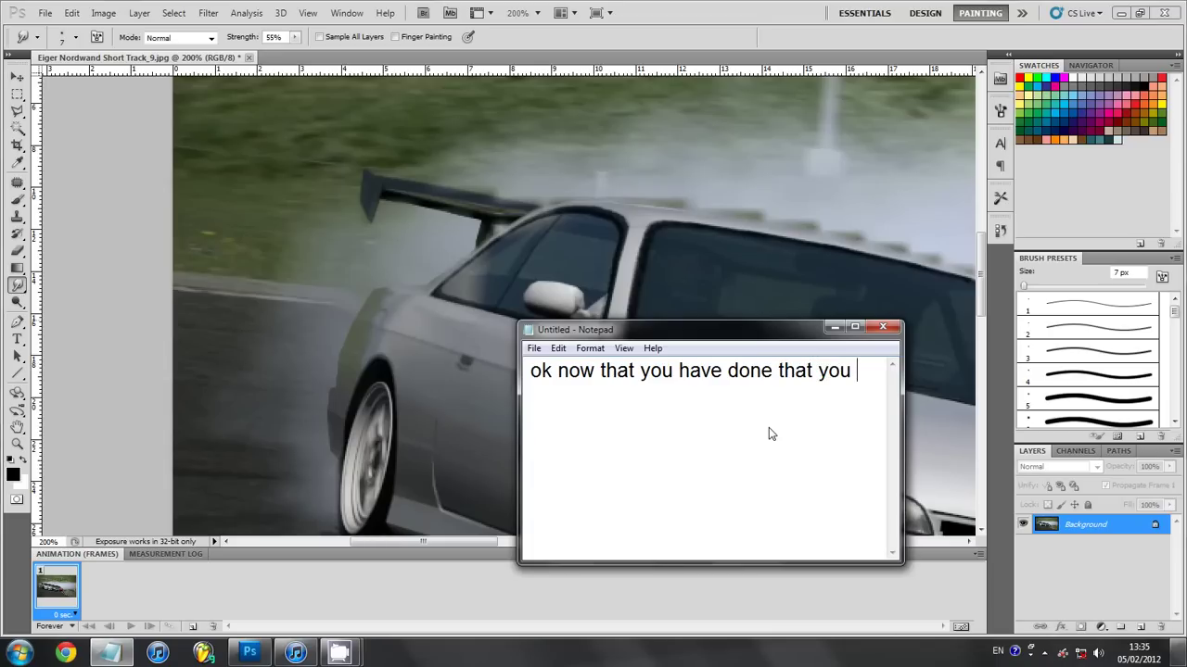
{"action": "type", "text": " can dese"}
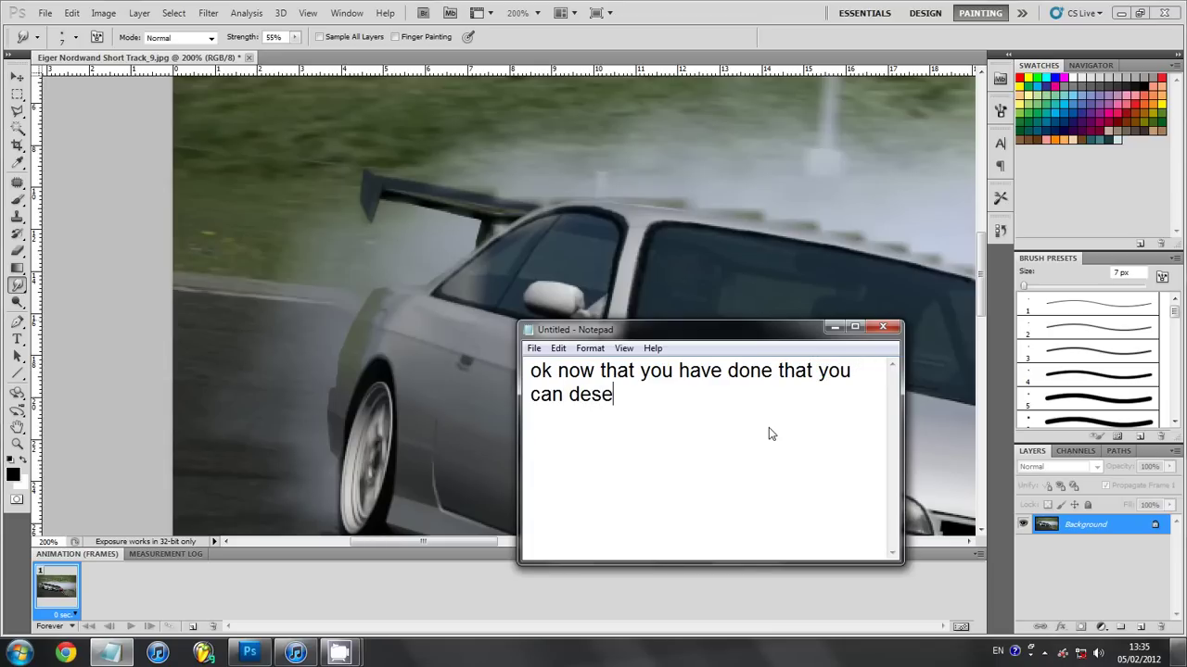
{"action": "type", "text": "lect "}
{"action": "type", "text": "the "}
{"action": "type", "text": "selection."}
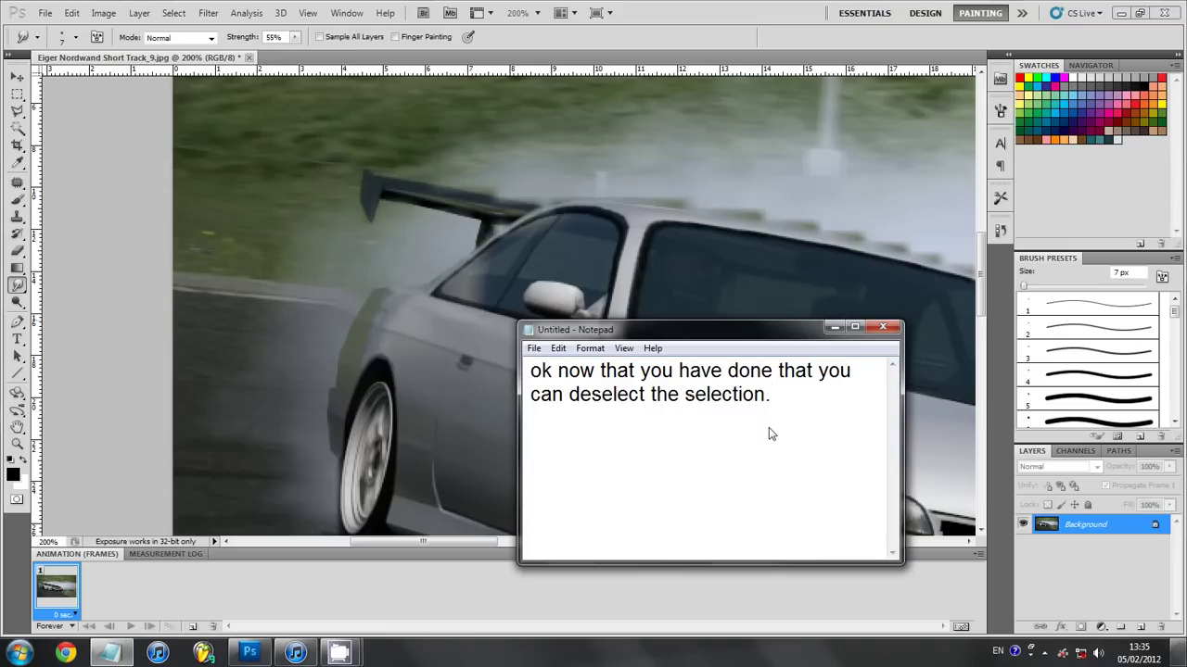
{"action": "key", "text": "ctrl+a"}
{"action": "key", "text": "Delete"}
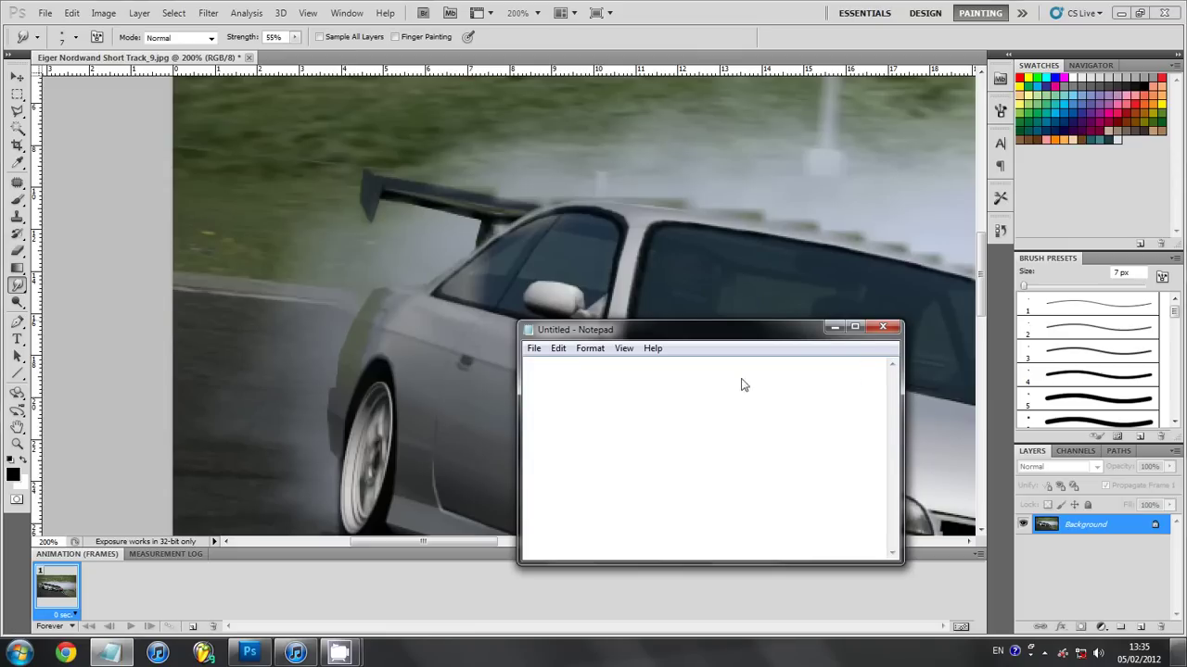
- Switch to the Lasso tool and drop the selection around the smoothed rear
{"action": "left_click", "coordinate": [497, 40]}
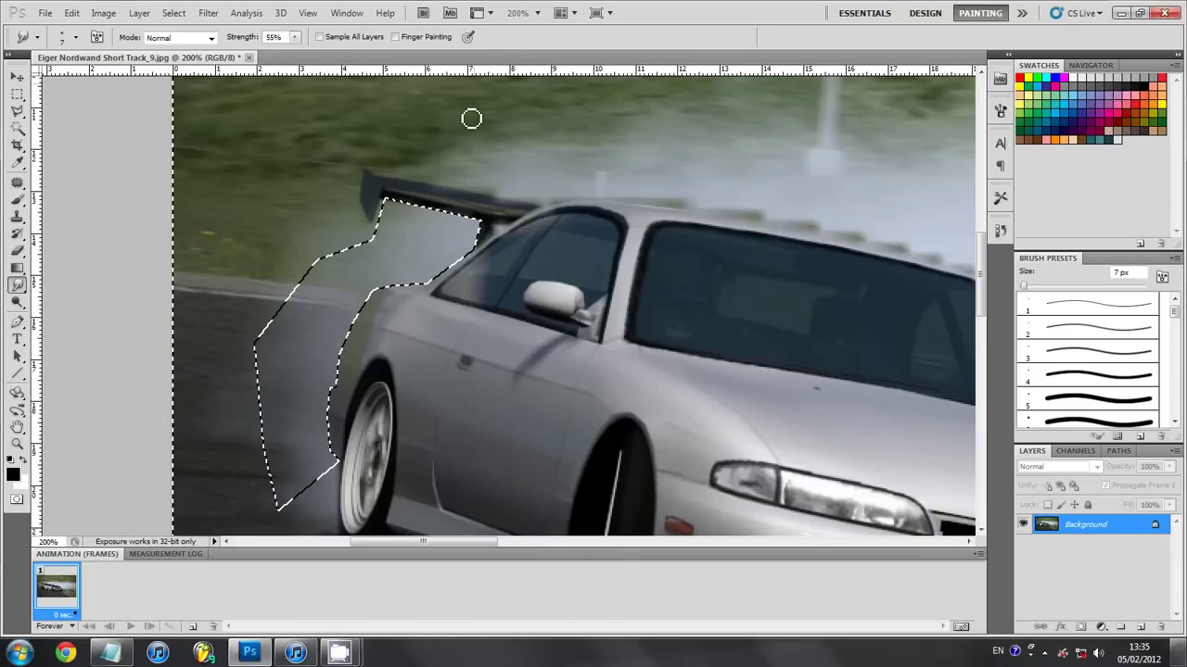
{"action": "right_click", "coordinate": [357, 335]}
{"action": "left_click", "coordinate": [17, 109]}
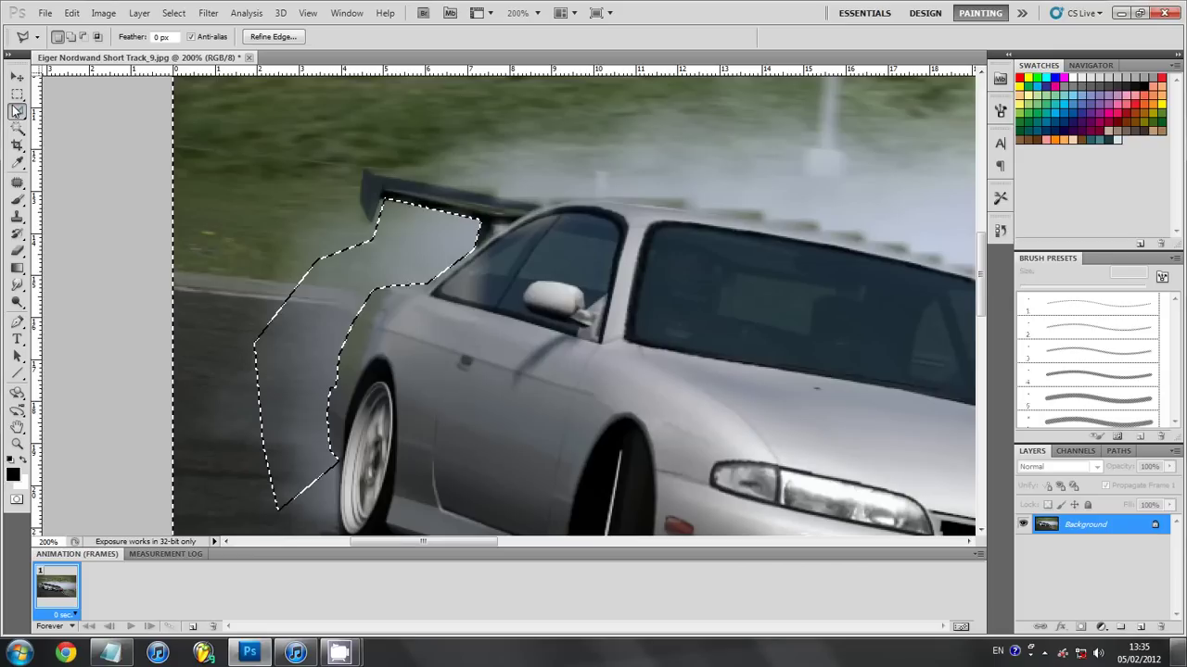
{"action": "left_click", "coordinate": [403, 310]}
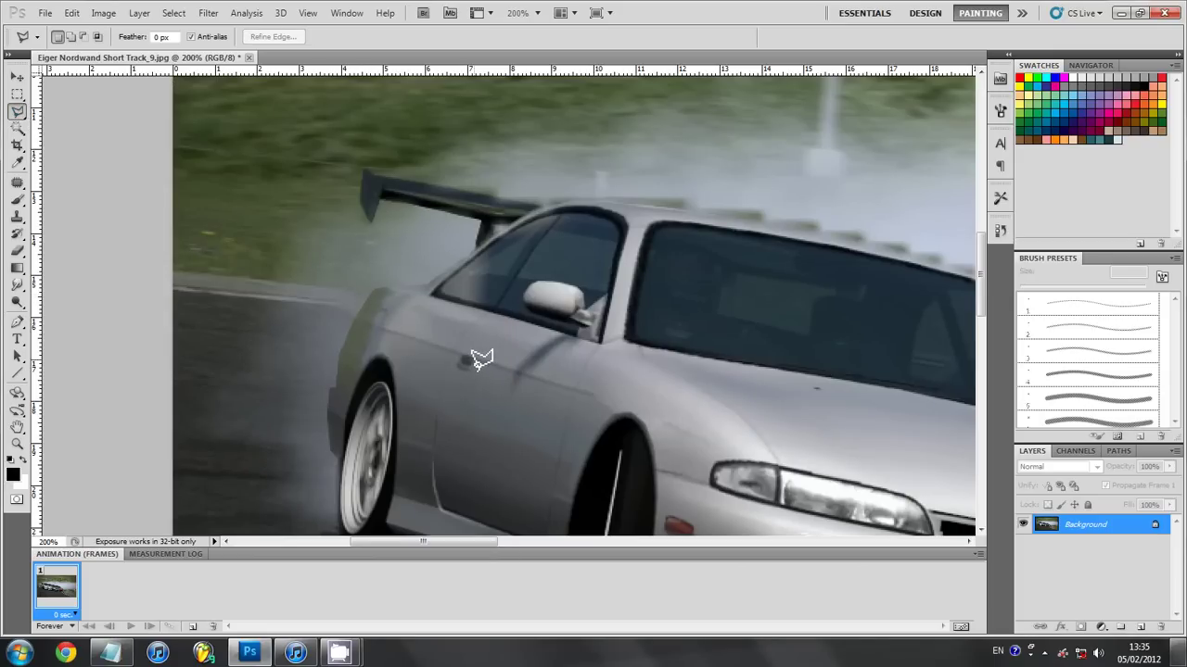
- Pan the 300% view to show the car's rough rear fender beneath the spoiler
{"action": "scroll", "coordinate": [417, 416], "scroll_direction": "down", "scroll_amount": 1}
{"action": "scroll", "coordinate": [416, 416], "scroll_direction": "down", "scroll_amount": 1}
{"action": "scroll", "coordinate": [405, 374], "scroll_direction": "down", "scroll_amount": 1}
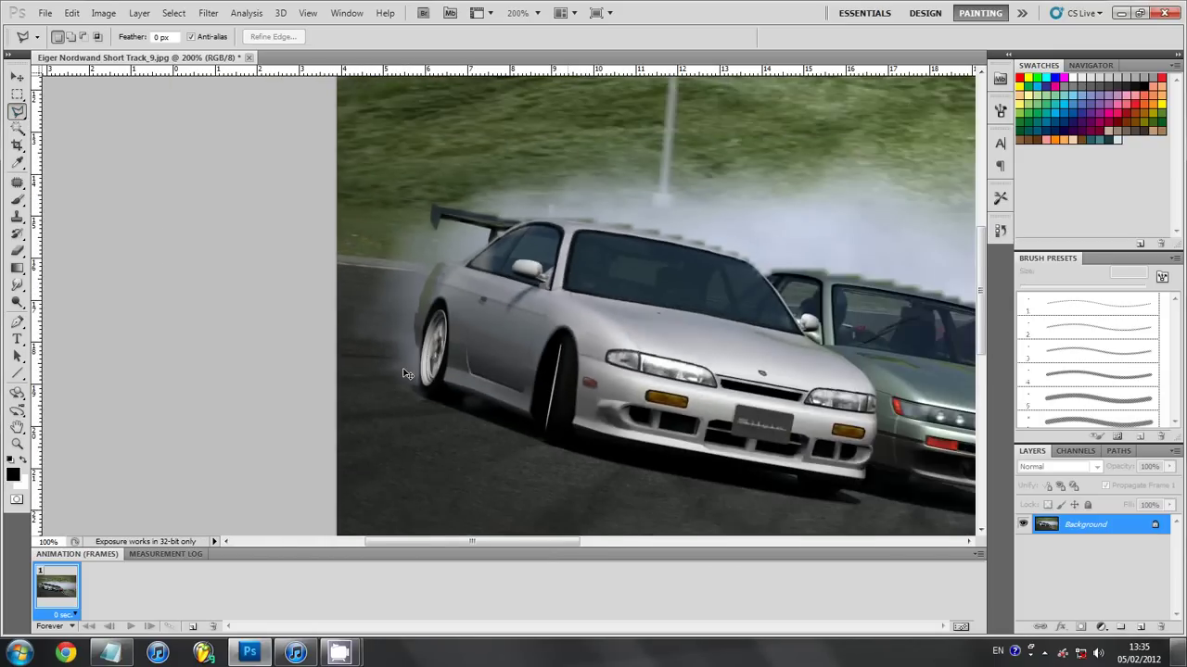
{"action": "scroll", "coordinate": [405, 374], "scroll_direction": "down", "scroll_amount": 1}
{"action": "scroll", "coordinate": [403, 374], "scroll_direction": "up", "scroll_amount": 1}
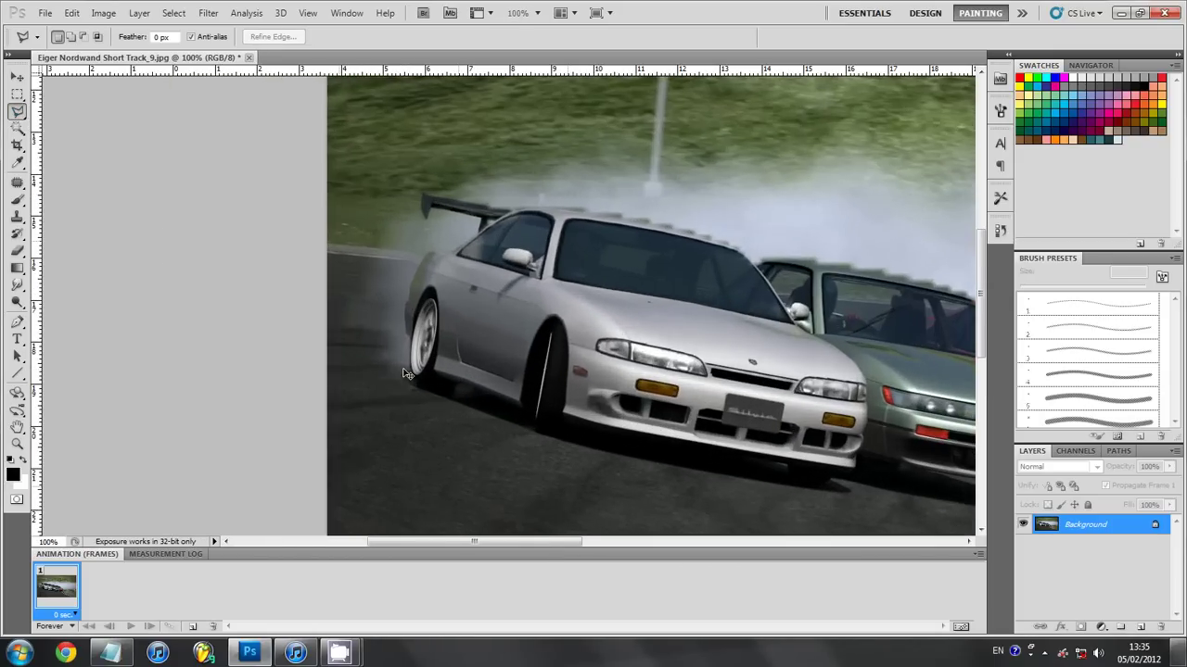
{"action": "scroll", "coordinate": [403, 374], "scroll_direction": "up", "scroll_amount": 2}
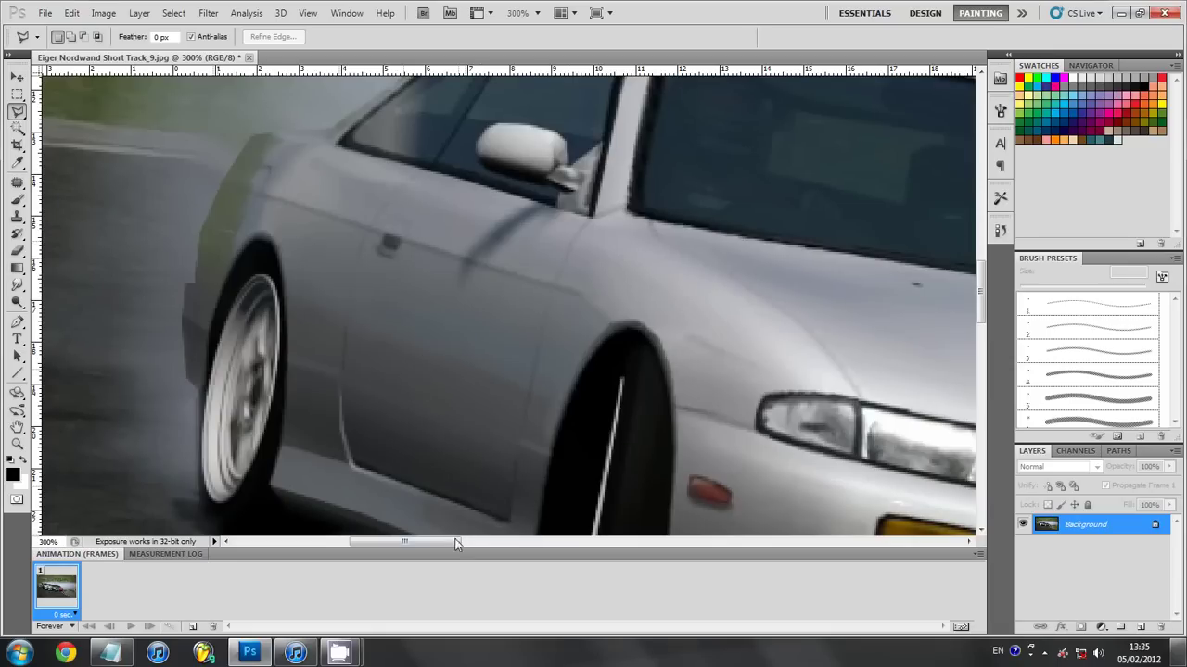
{"action": "left_click_drag", "start_coordinate": [442, 543], "coordinate": [424, 544]}
{"action": "scroll", "coordinate": [371, 435], "scroll_direction": "up", "scroll_amount": 3}
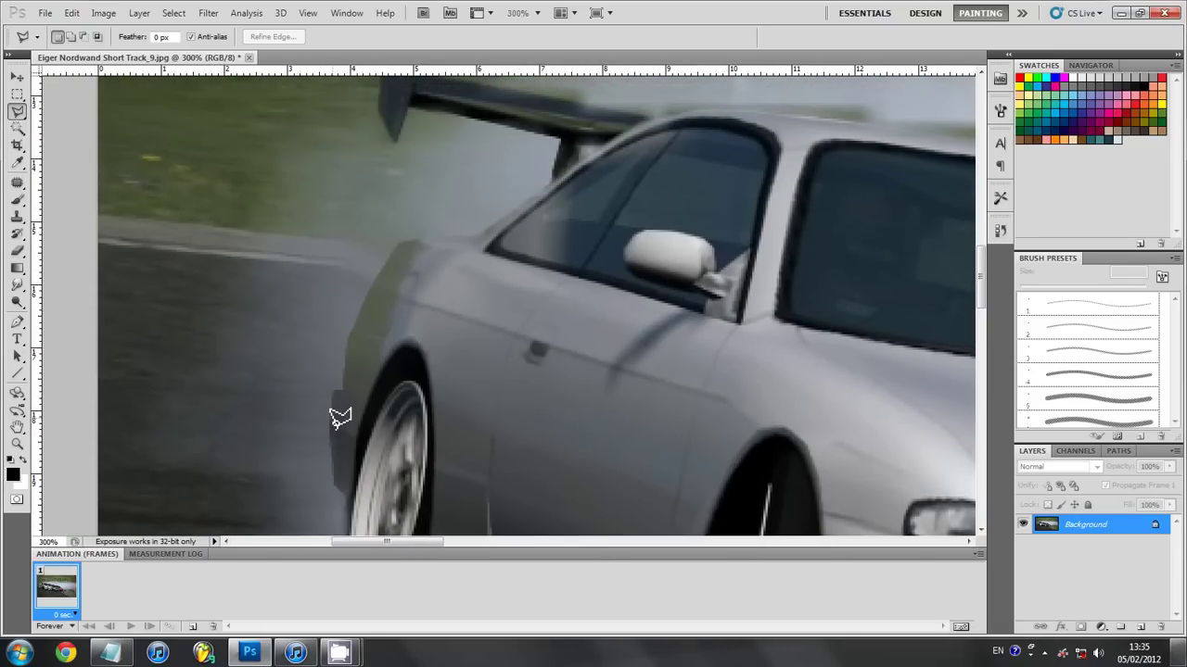
- Write a note: the edge is rough, so smudge it at about 10-15% strength
{"action": "left_click", "coordinate": [111, 653]}
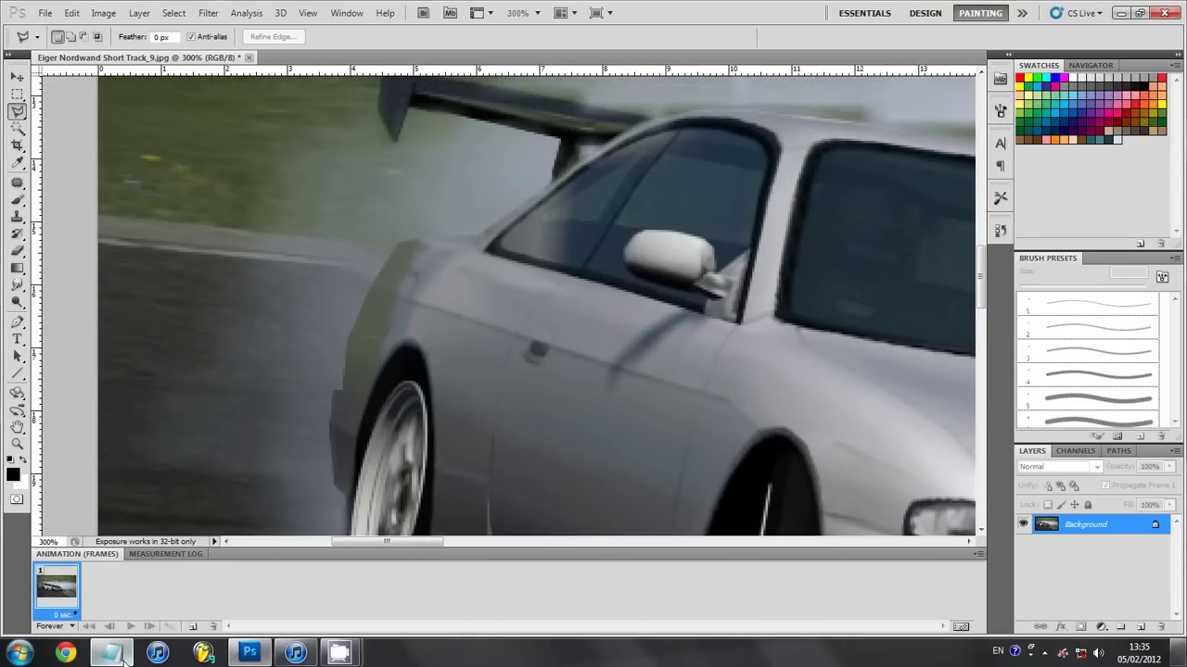
{"action": "type", "text": "T"}
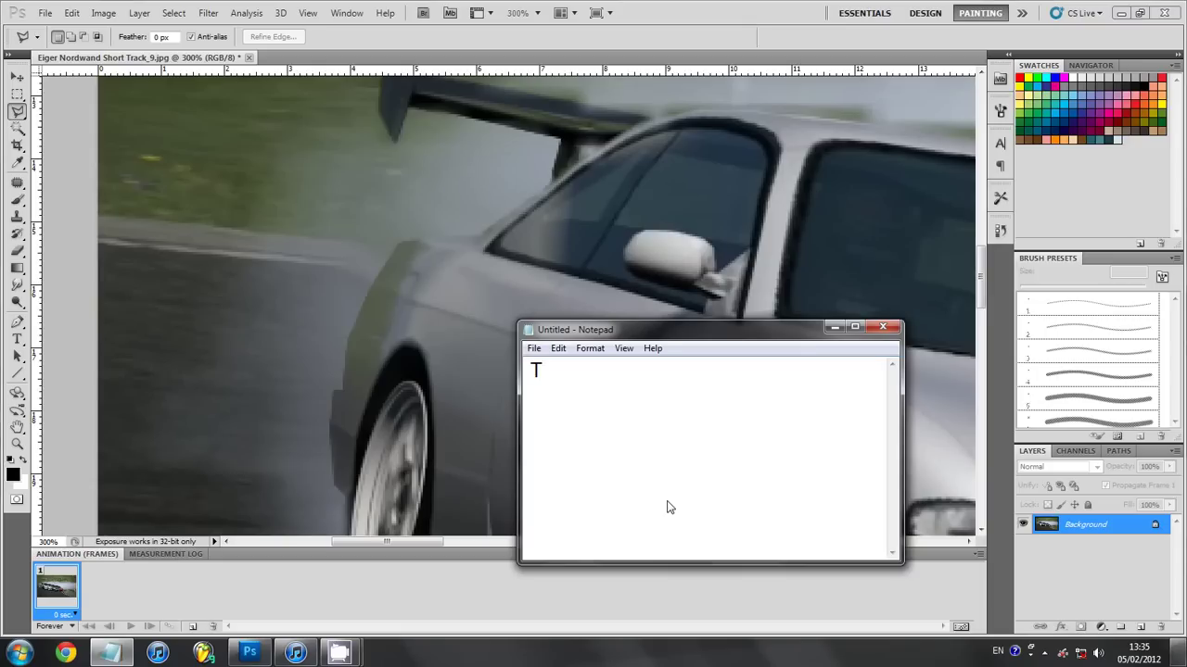
{"action": "type", "text": "he edge is a"}
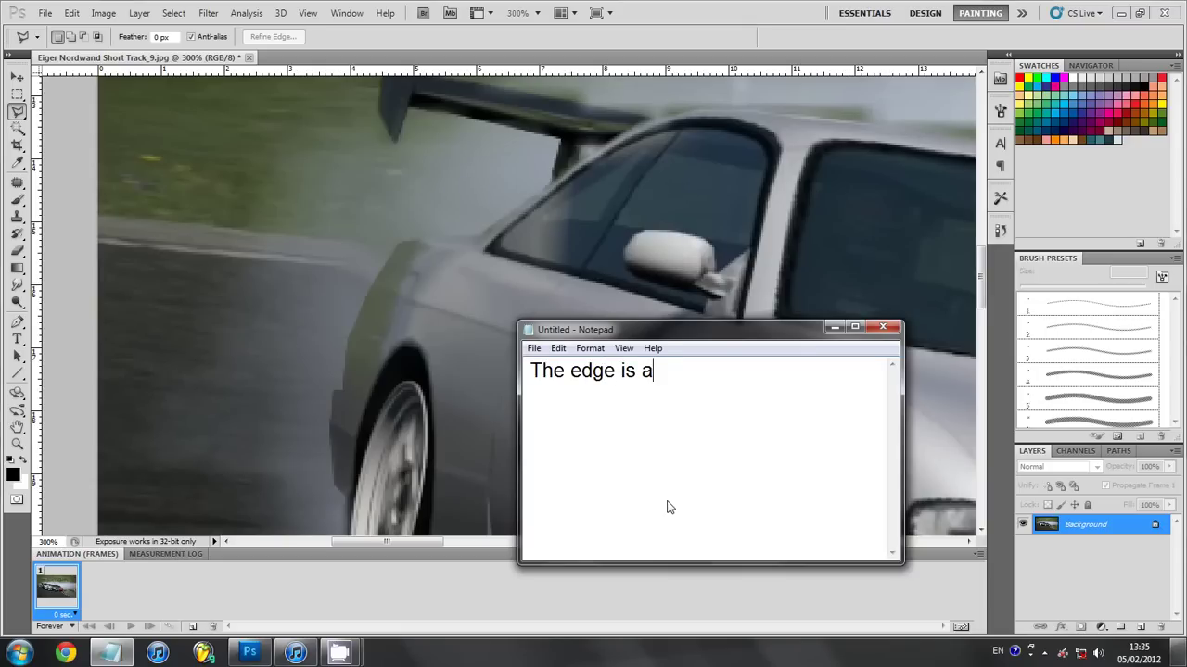
{"action": "type", "text": " bit rough"}
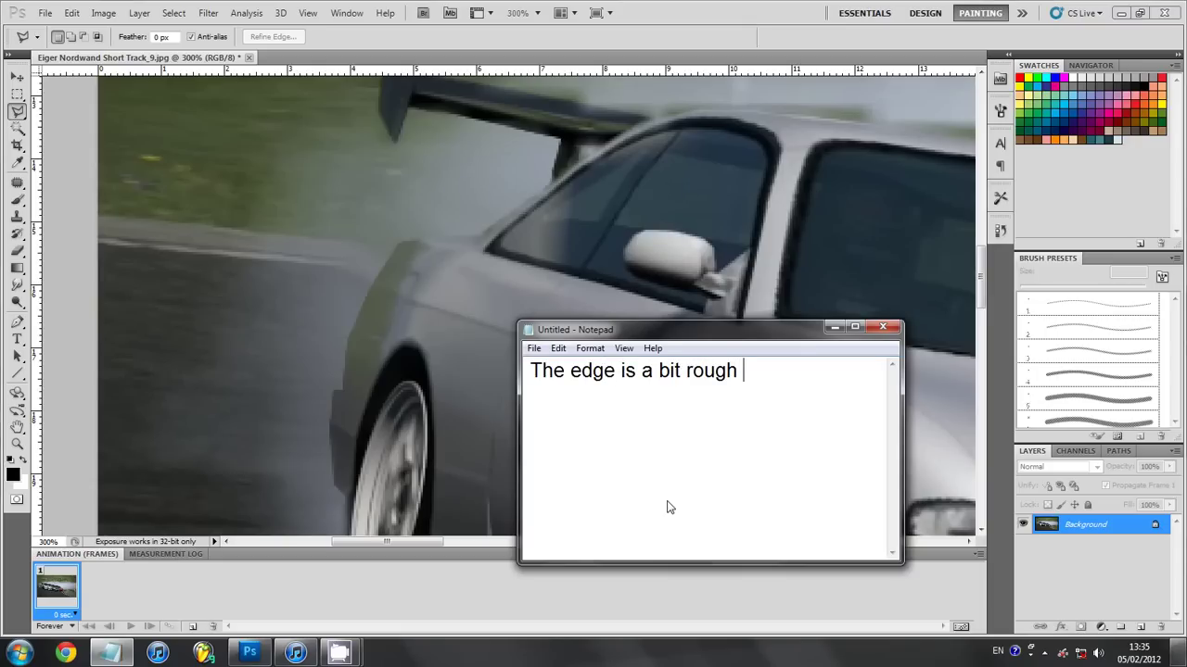
{"action": "type", "text": ", what you"}
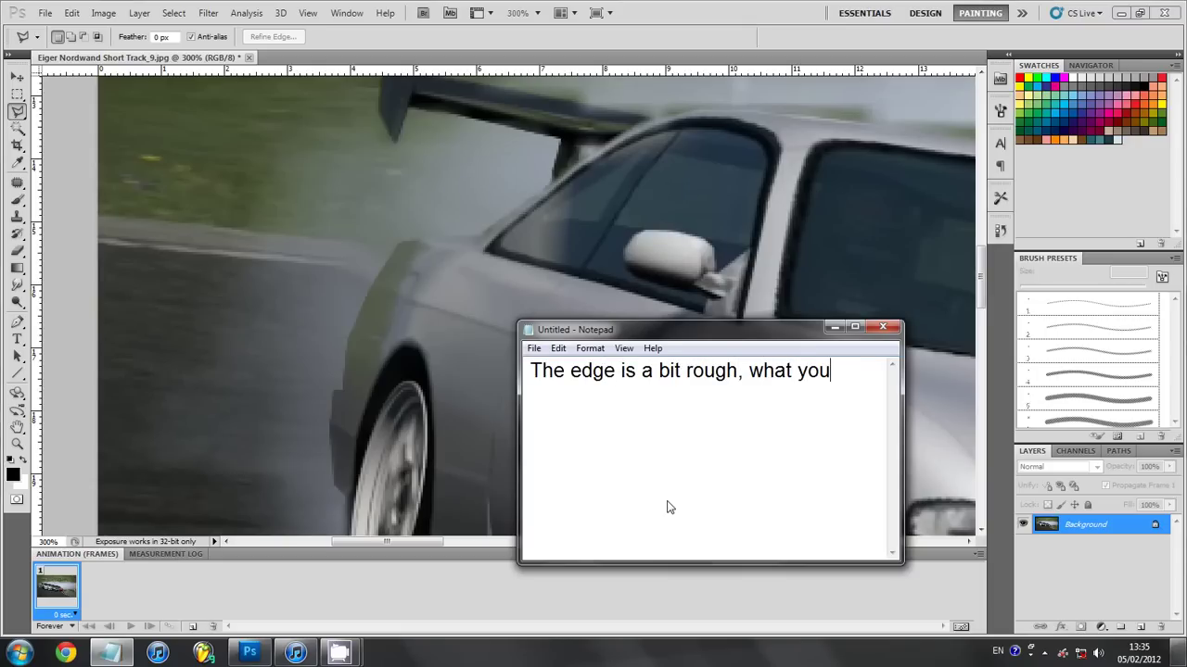
{"action": "type", "text": " want to do i"}
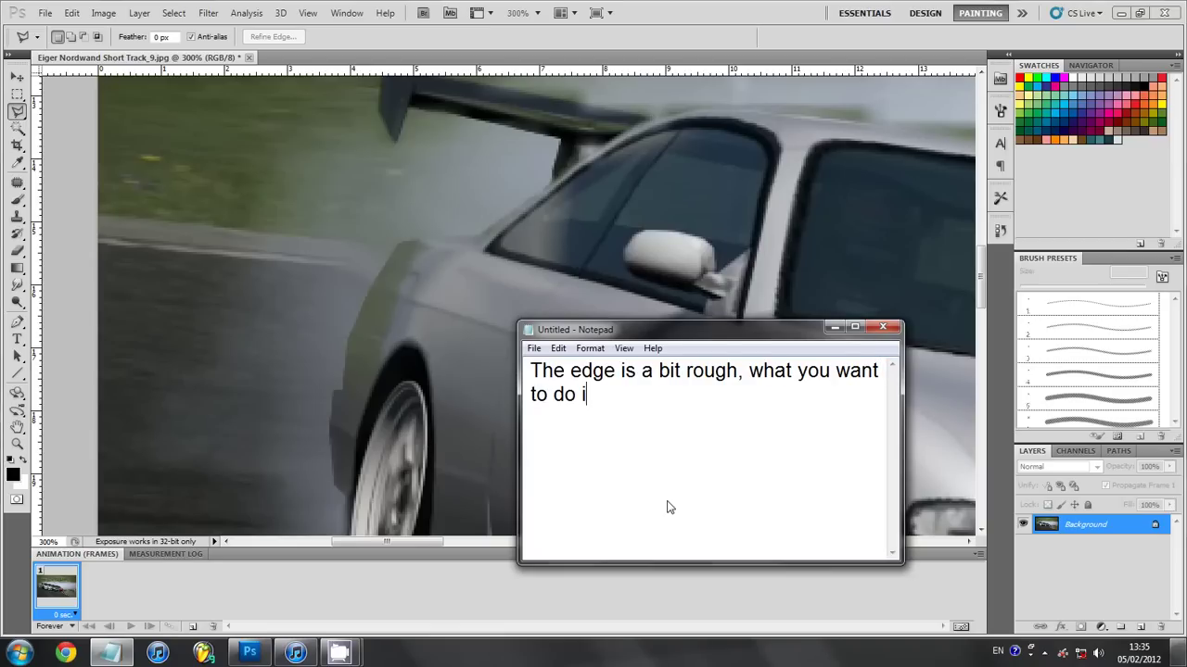
{"action": "type", "text": "s pick the "}
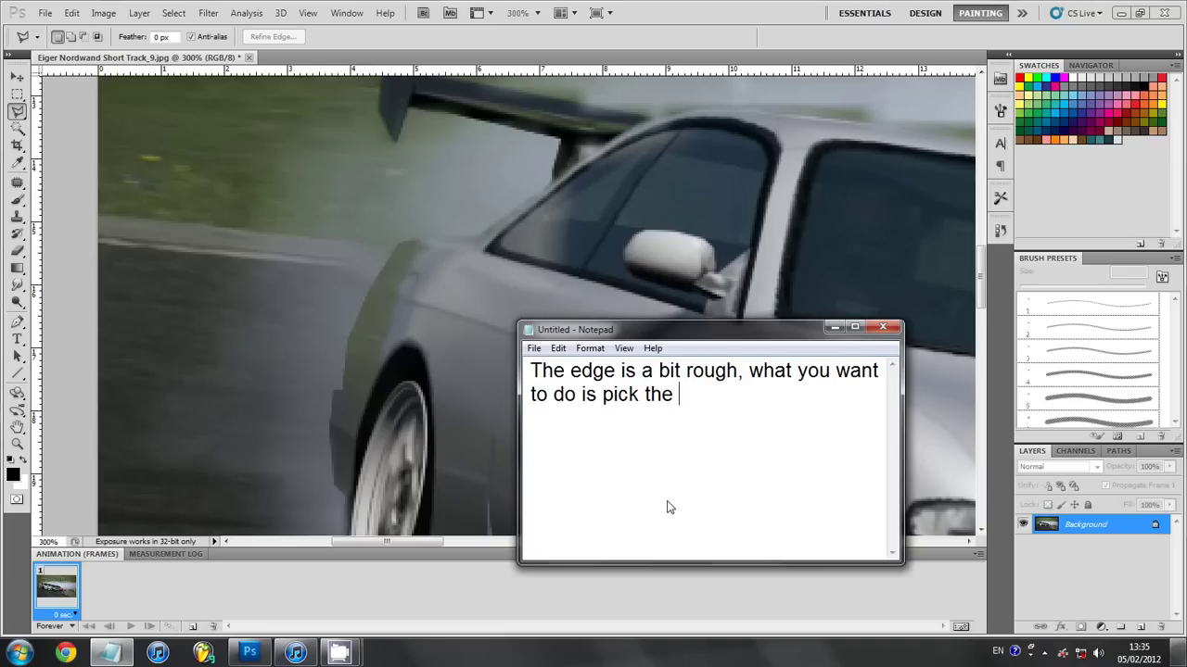
{"action": "type", "text": "smudge tool a"}
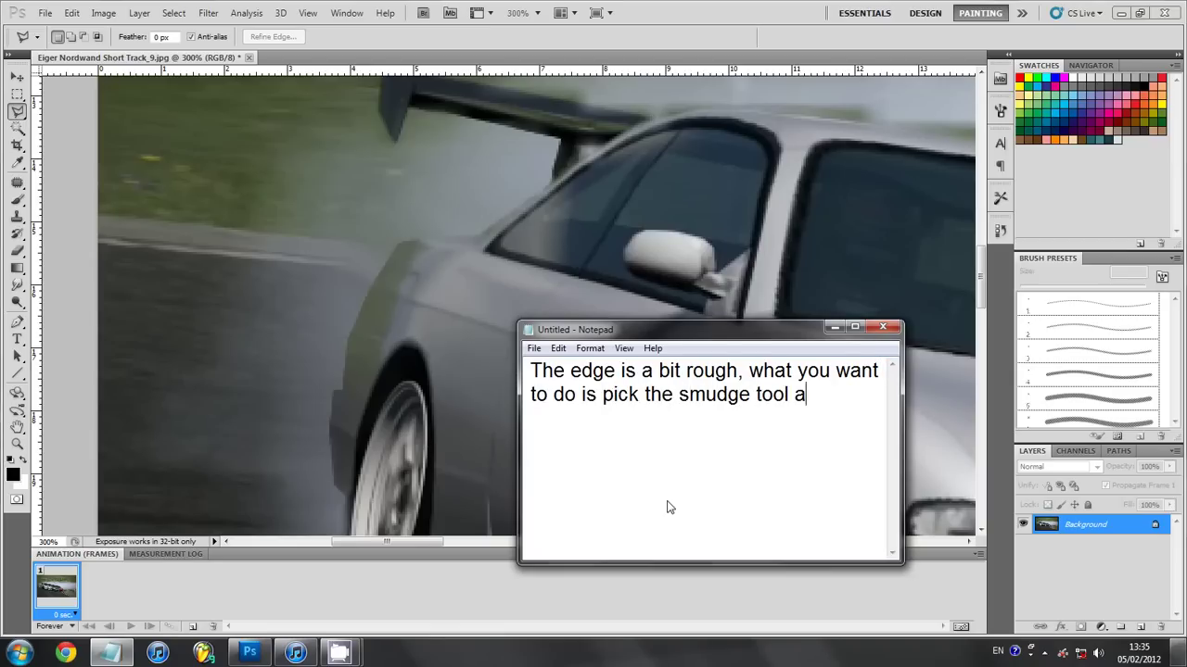
{"action": "type", "text": "gain and t"}
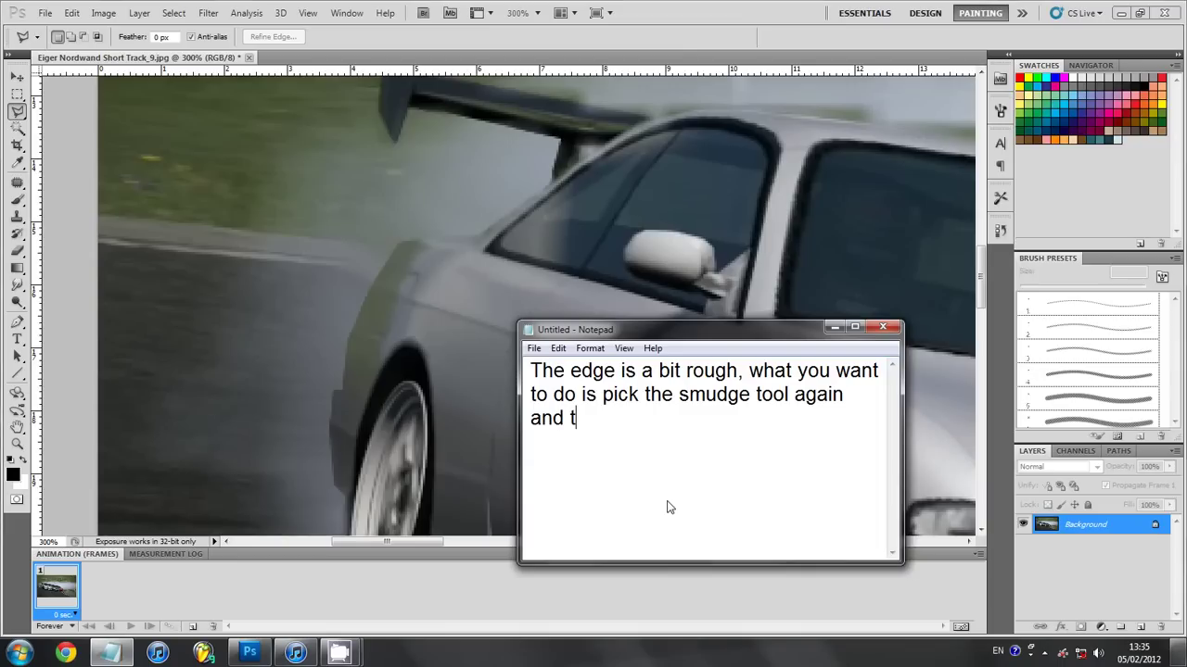
{"action": "key", "text": "BackSpace"}
{"action": "type", "text": "set"}
{"action": "type", "text": " the "}
{"action": "type", "text": "renth"}
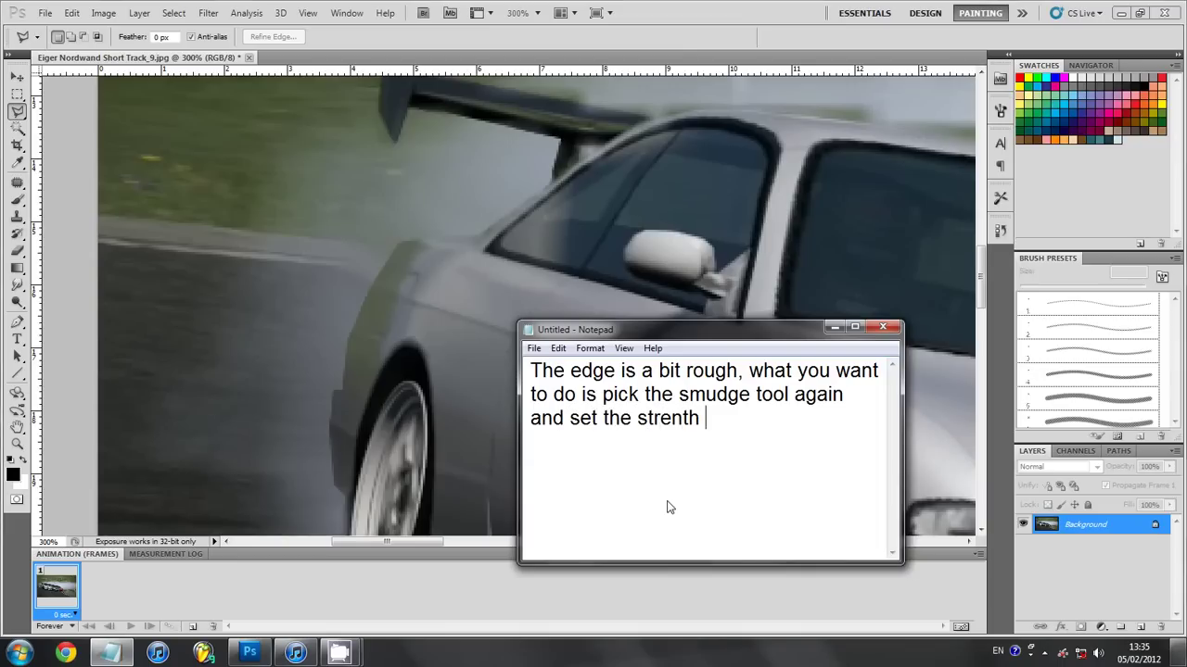
{"action": "key", "text": "BackSpace"}
{"action": "key", "text": "BackSpace"}
{"action": "type", "text": "gth to"}
{"action": "type", "text": " about 10"}
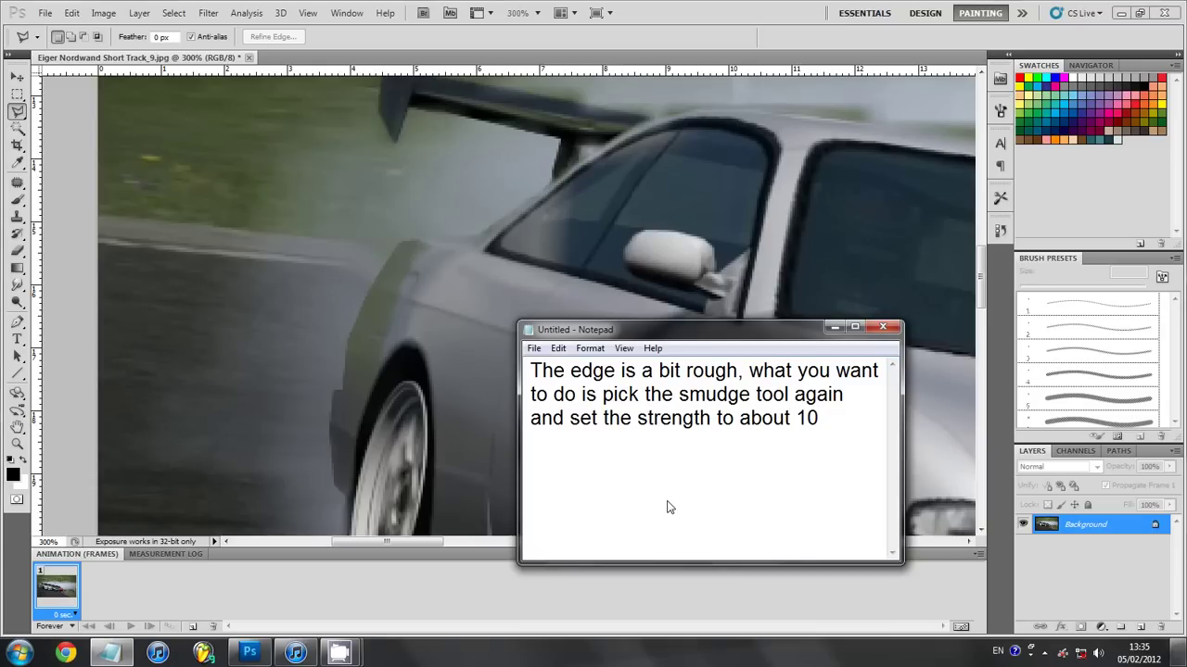
{"action": "type", "text": "-15% "}
{"action": "type", "text": "and s"}
{"action": "type", "text": "mooth th"}
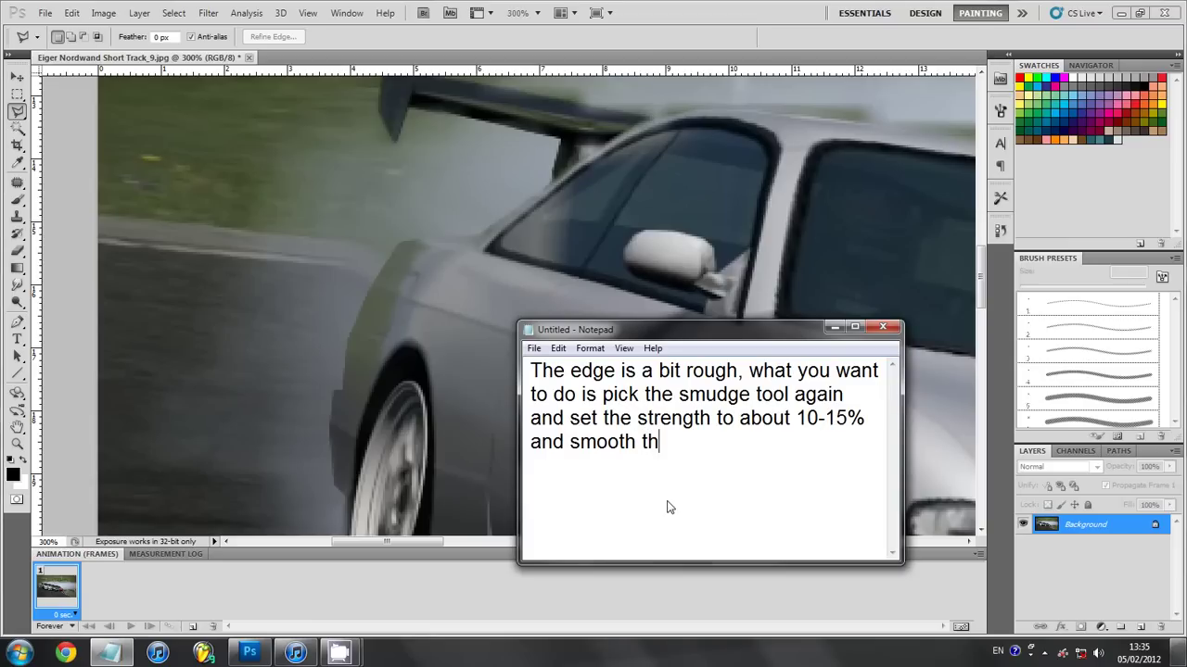
{"action": "type", "text": "e edge out."}
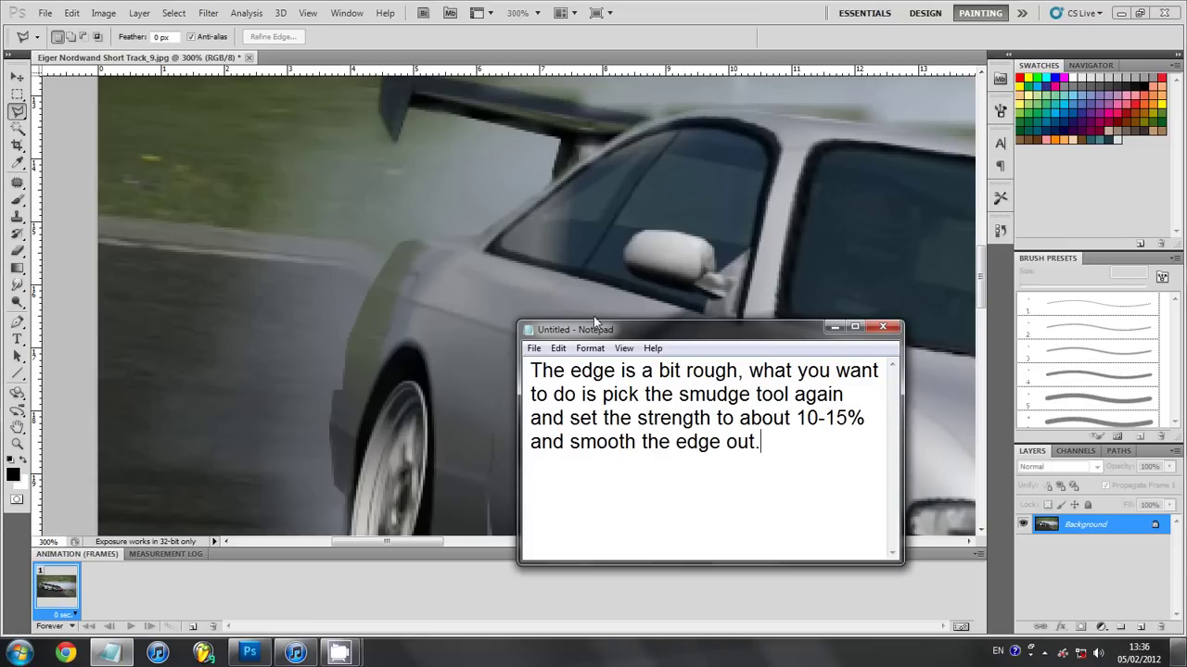
- Switch to the Smudge tool in Photoshop and set its Strength to 12%
{"action": "left_click", "coordinate": [473, 38]}
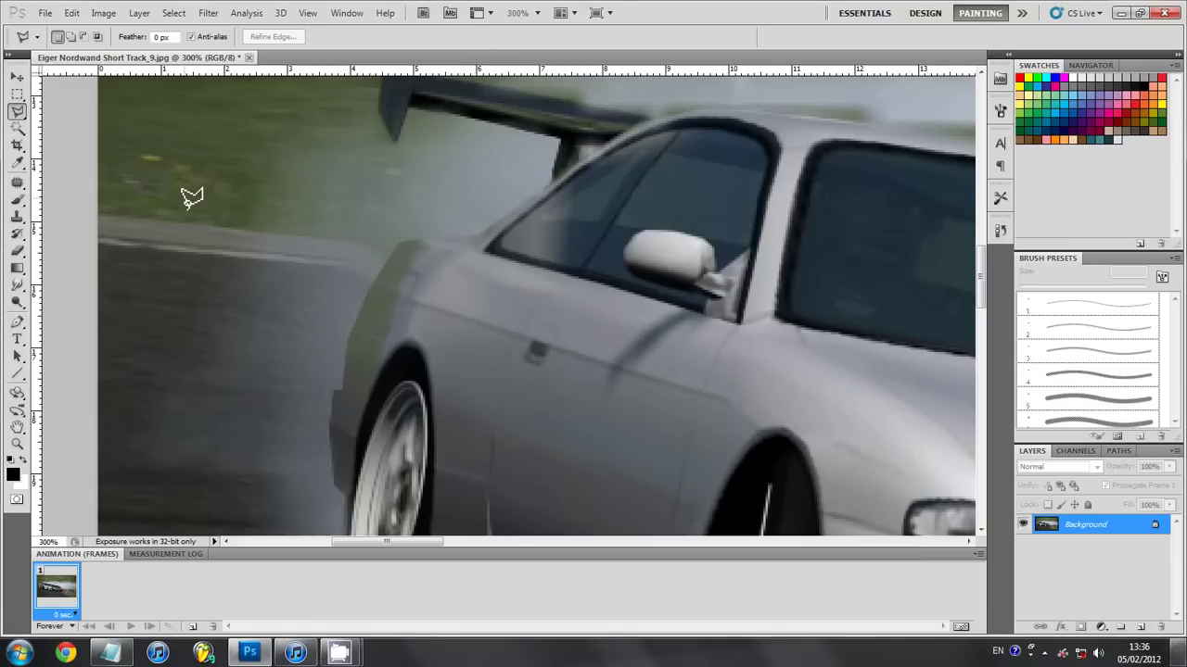
{"action": "key", "text": "r"}
{"action": "left_click", "coordinate": [295, 37]}
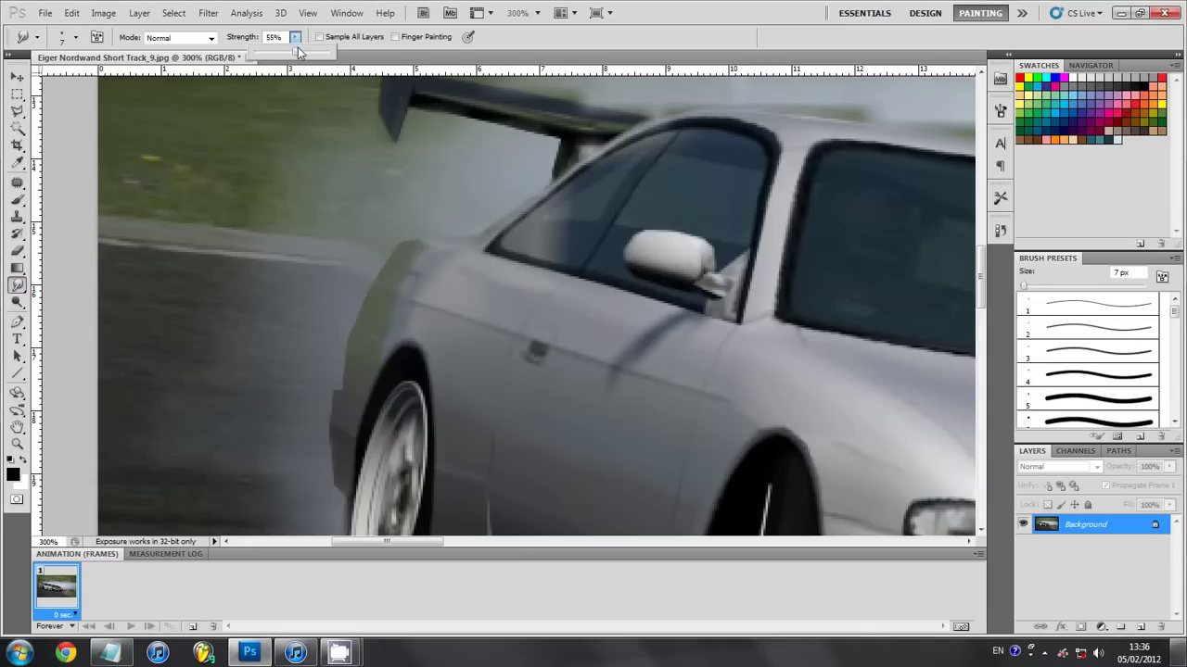
{"action": "left_click_drag", "start_coordinate": [297, 49], "coordinate": [261, 55]}
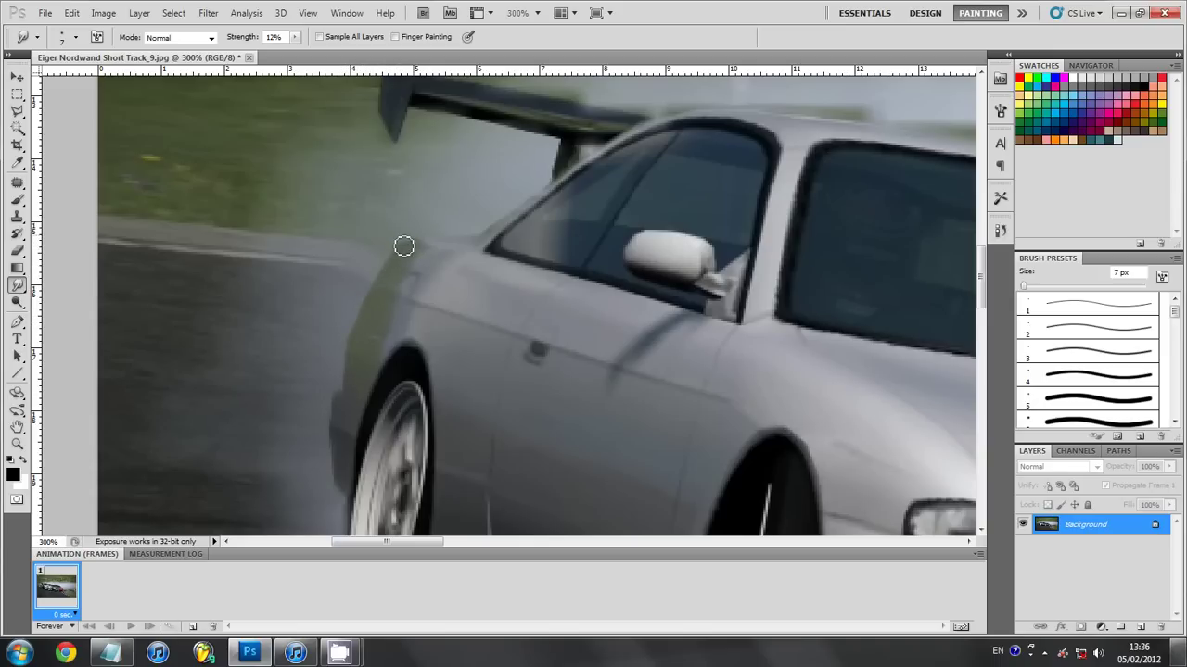
- Smudge along the fender's top and left edges, then review at 300% and 100% zoom
{"action": "mouse_move", "coordinate": [398, 251]}
{"action": "left_mouse_down"}
{"action": "mouse_move", "coordinate": [488, 241]}
{"action": "mouse_move", "coordinate": [542, 195]}
{"action": "mouse_move", "coordinate": [485, 225]}
{"action": "left_mouse_up"}
{"action": "mouse_move", "coordinate": [356, 301]}
{"action": "left_mouse_down"}
{"action": "mouse_move", "coordinate": [343, 387]}
{"action": "mouse_move", "coordinate": [423, 359]}
{"action": "left_mouse_up"}
{"action": "scroll", "coordinate": [423, 360], "scroll_direction": "down", "scroll_amount": 4}
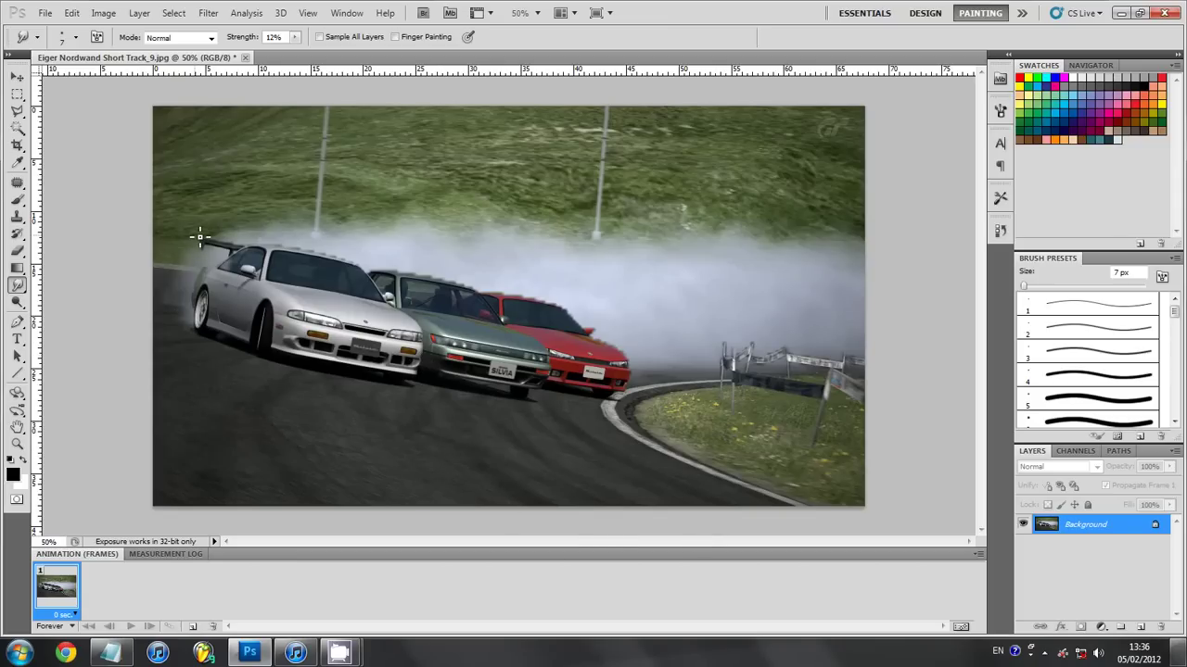
{"action": "key", "text": "ctrl+plus"}
{"action": "key", "text": "ctrl+plus"}
{"action": "key", "text": "ctrl+plus"}
{"action": "key", "text": "ctrl+plus"}
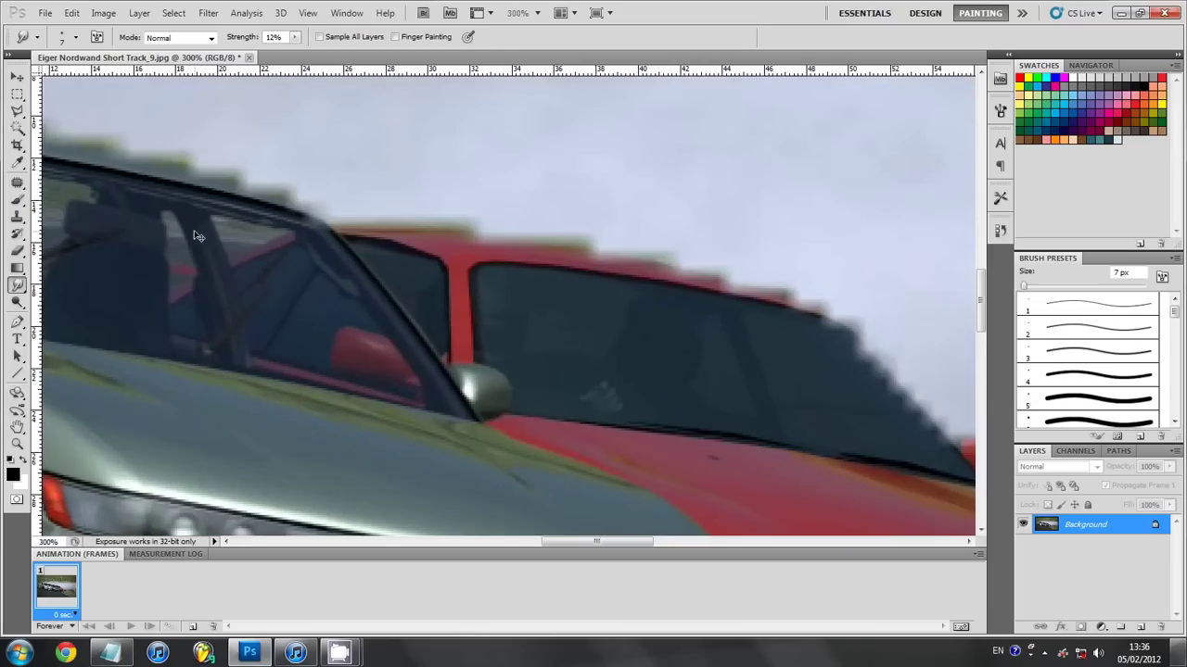
{"action": "left_click_drag", "start_coordinate": [637, 543], "coordinate": [470, 544]}
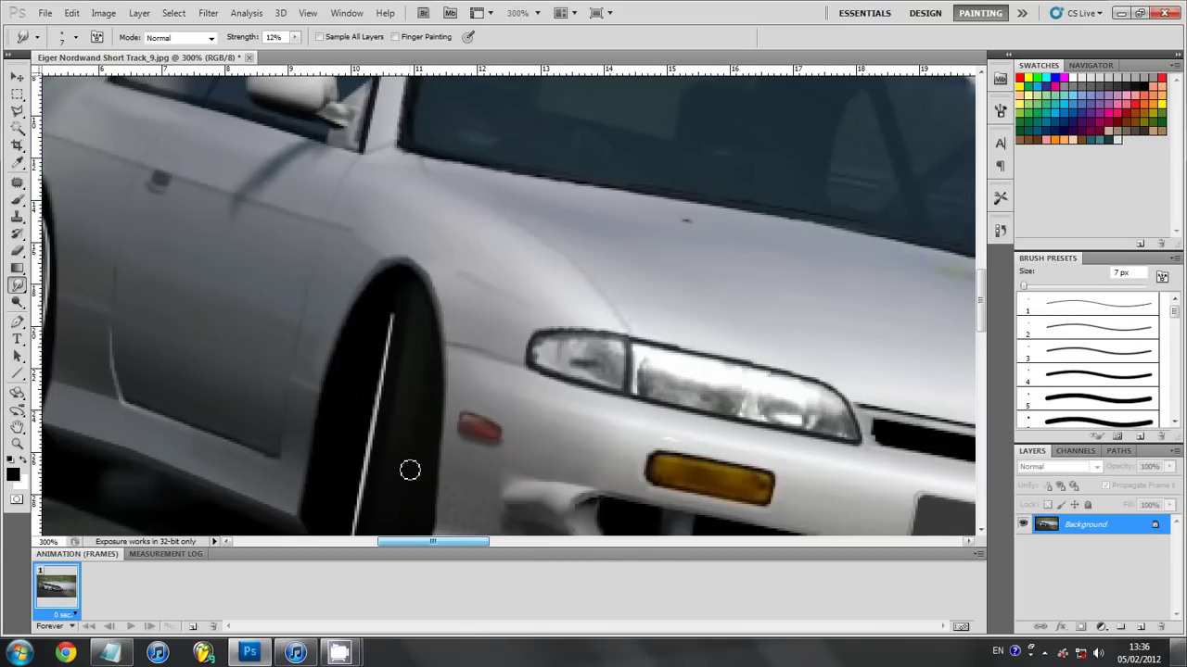
{"action": "scroll", "coordinate": [411, 469], "scroll_direction": "up", "scroll_amount": 3}
{"action": "scroll", "coordinate": [394, 374], "scroll_direction": "up", "scroll_amount": 2}
{"action": "scroll", "coordinate": [368, 429], "scroll_direction": "up", "scroll_amount": 3}
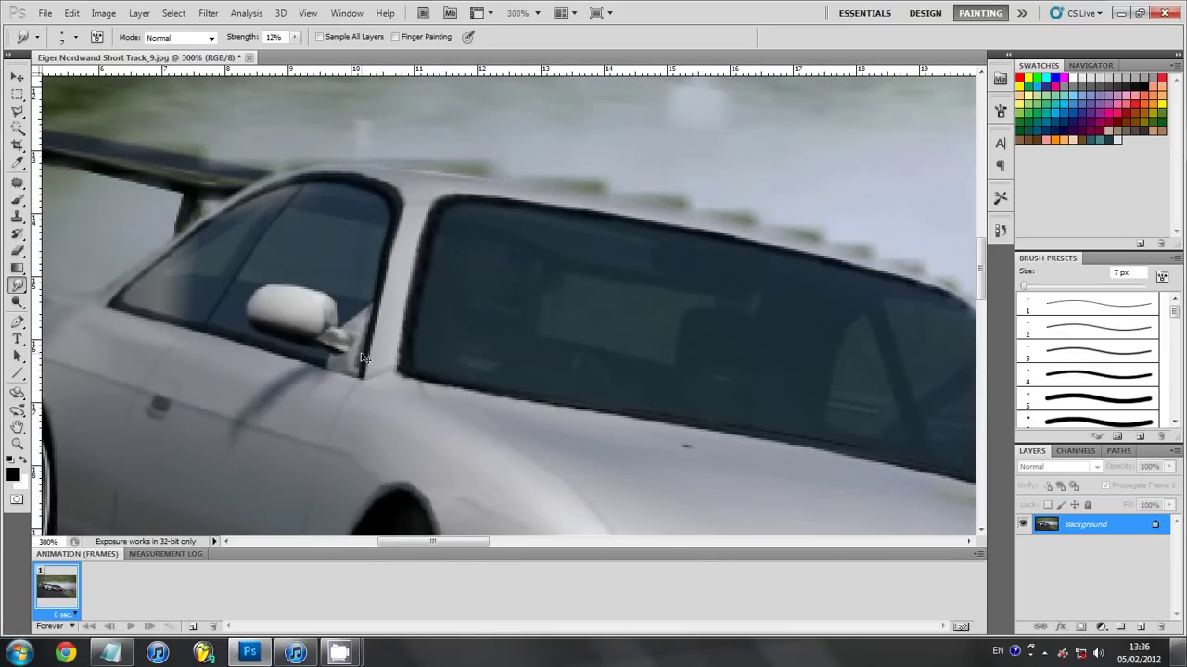
{"action": "key", "text": "ctrl+1"}
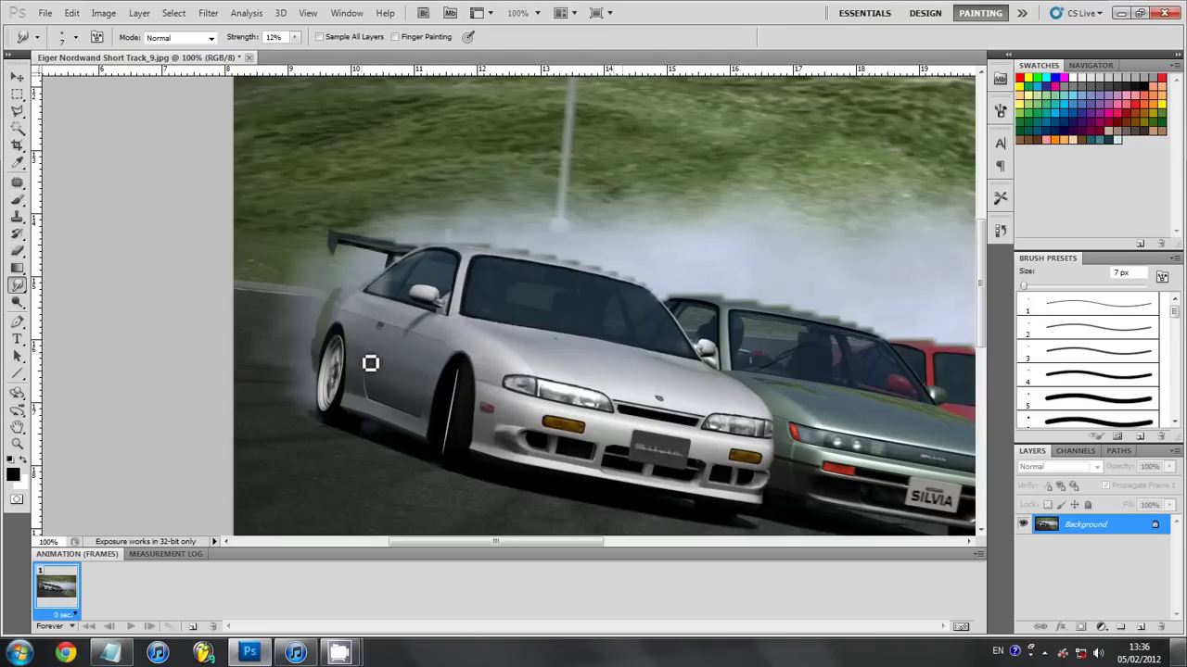
- Replace the old note with 'it looks a lot better ;'
{"action": "left_click", "coordinate": [134, 649]}
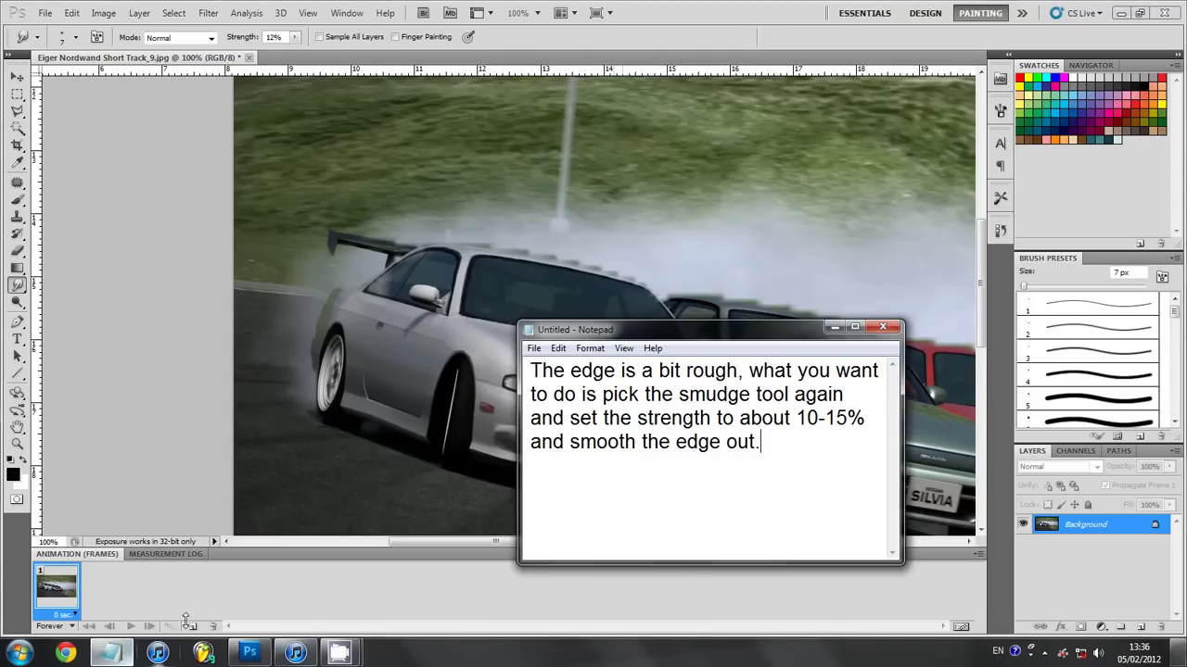
{"action": "key", "text": "ctrl+a"}
{"action": "key", "text": "BackSpace"}
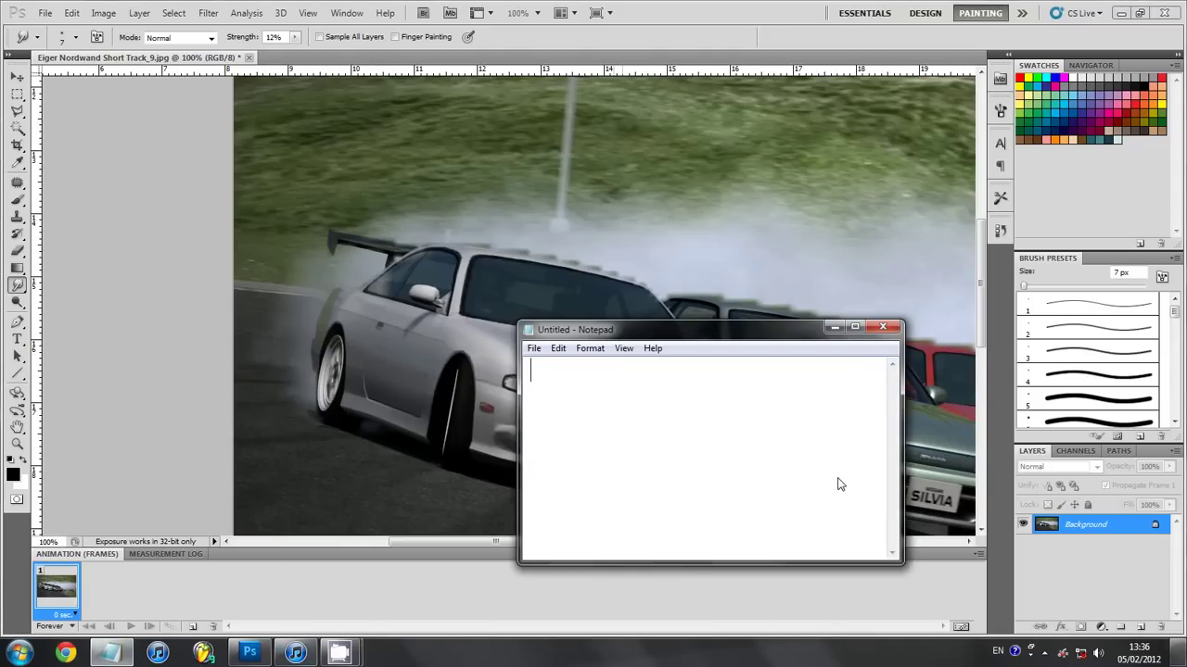
{"action": "type", "text": "it looks "}
{"action": "type", "text": "a lot "}
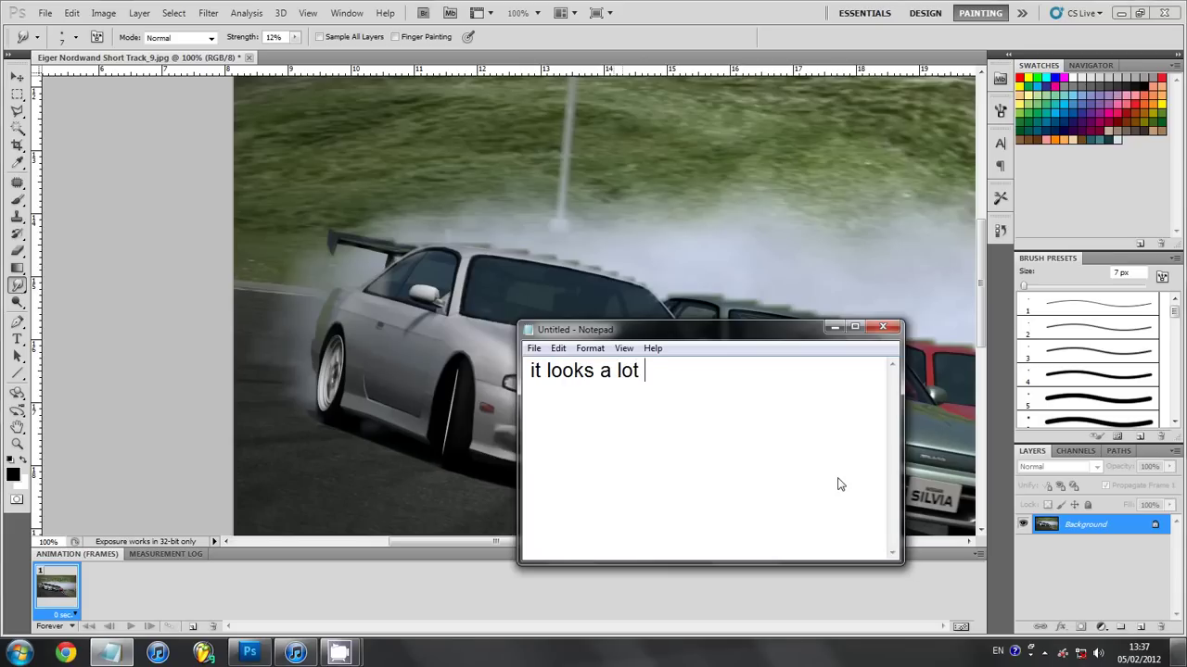
{"action": "type", "text": "bete"}
{"action": "key", "text": "BackSpace"}
{"action": "type", "text": "ter "}
{"action": "type", "text": ";"}
- Write that the rest of the picture will be done without writing :D, starting 'Basically'
{"action": "key", "text": "ctrl+a"}
{"action": "type", "text": "n"}
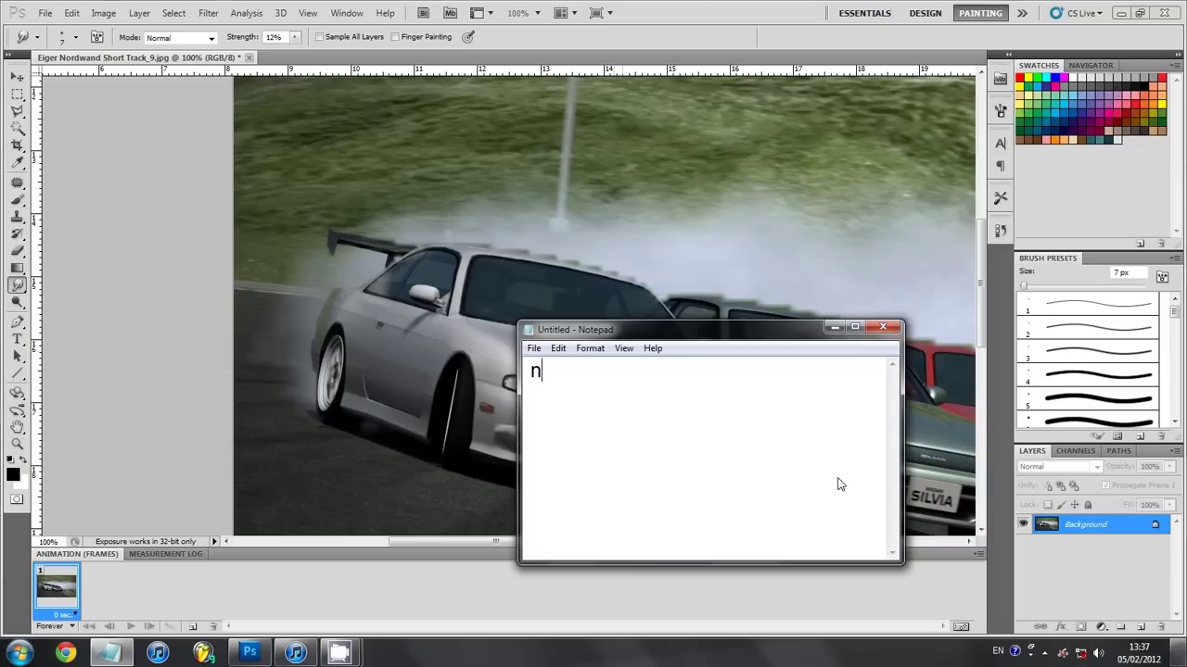
{"action": "type", "text": "ow that you kn"}
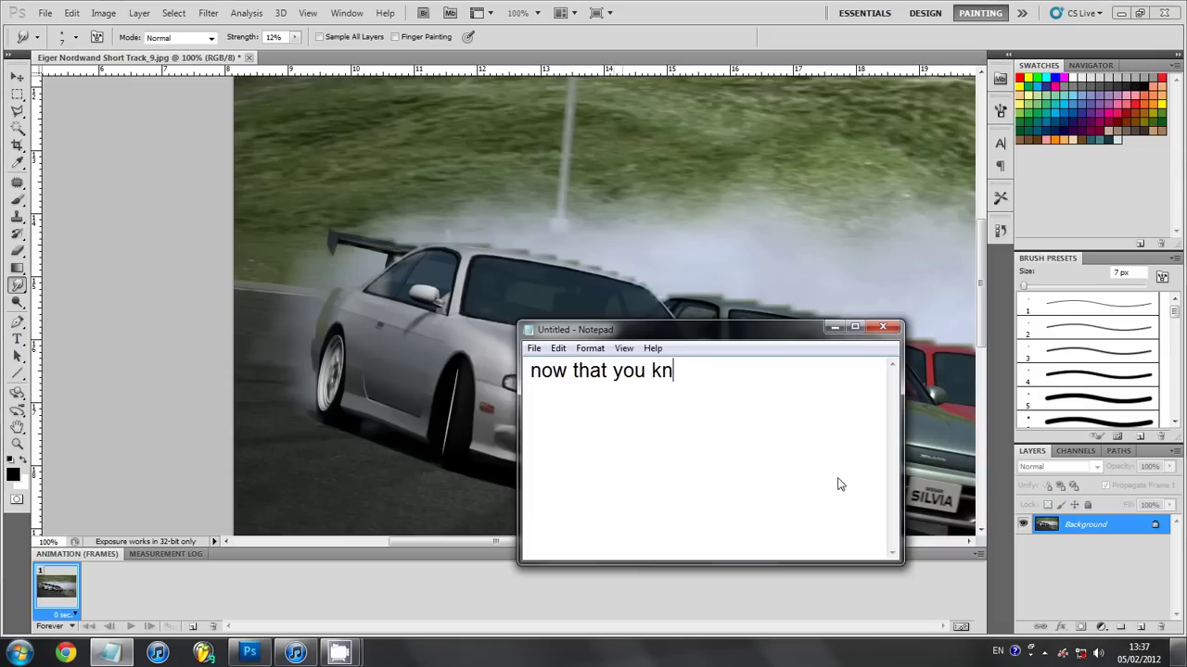
{"action": "type", "text": "ow thw"}
{"action": "key", "text": "BackSpace"}
{"action": "key", "text": "BackSpace"}
{"action": "type", "text": "e wh"}
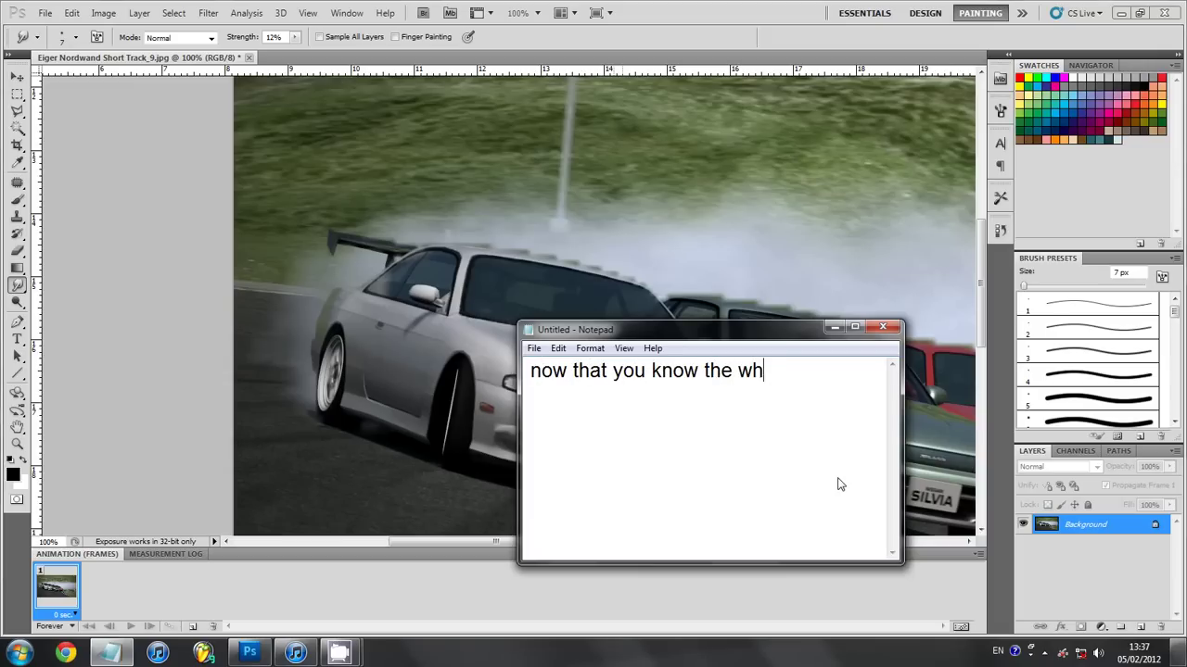
{"action": "type", "text": "ole com"}
{"action": "key", "text": "BackSpace"}
{"action": "type", "text": "ncept,"}
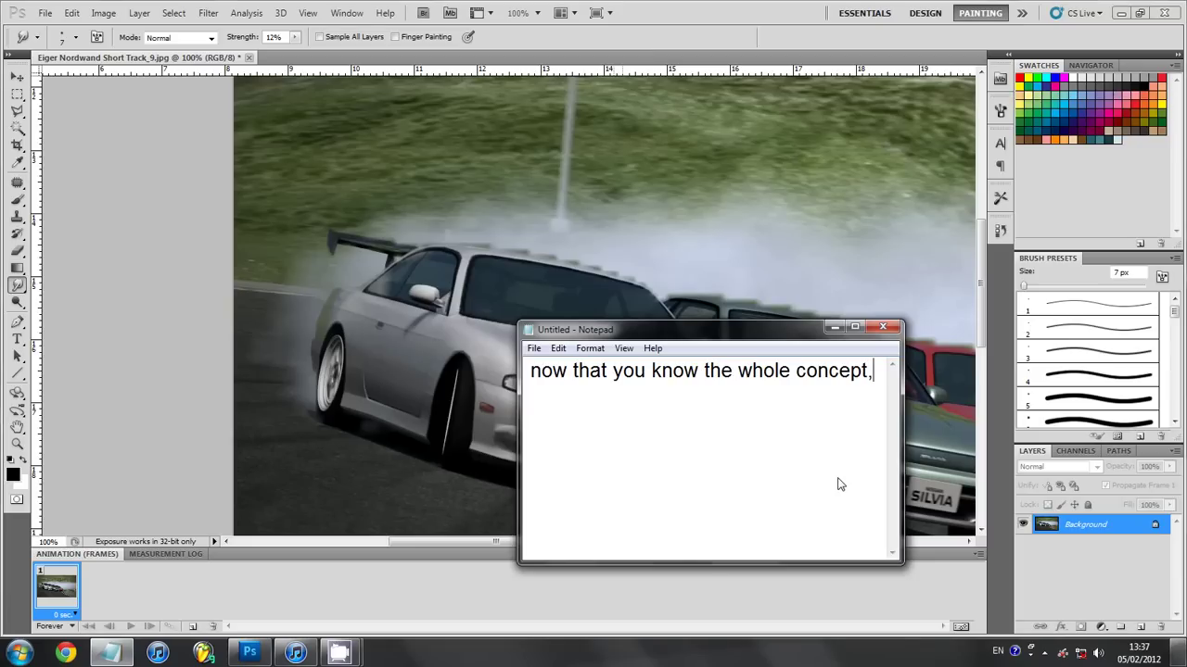
{"action": "type", "text": " I will d"}
{"action": "type", "text": "o the rest of the "}
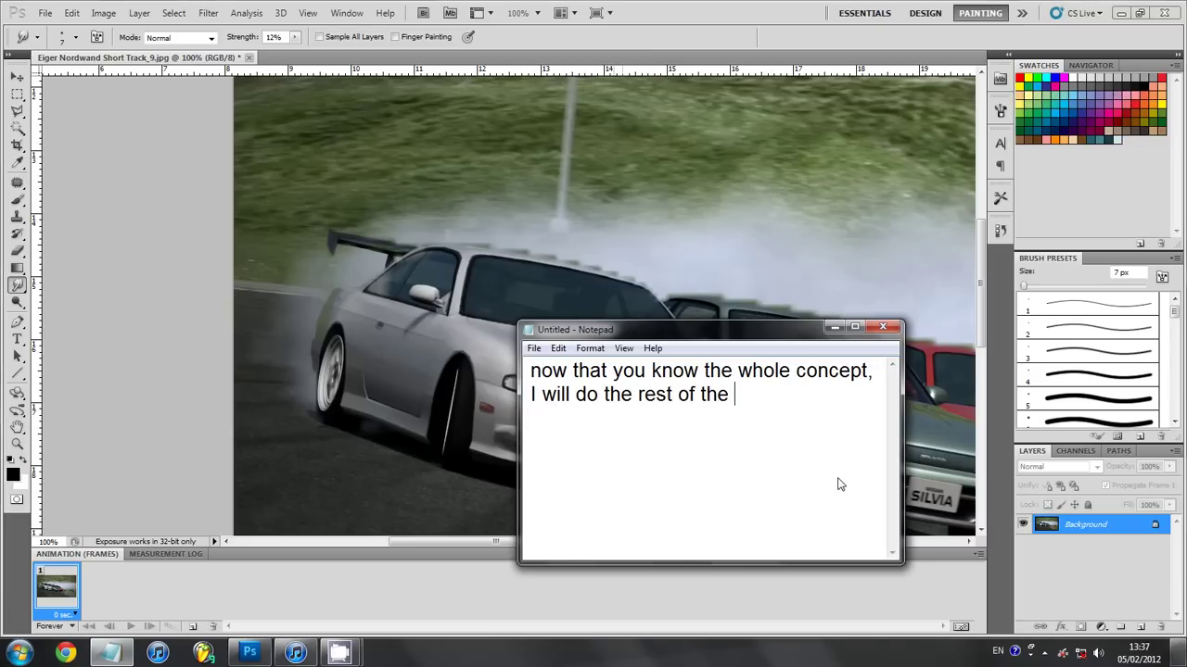
{"action": "type", "text": "picture "}
{"action": "type", "text": "wi"}
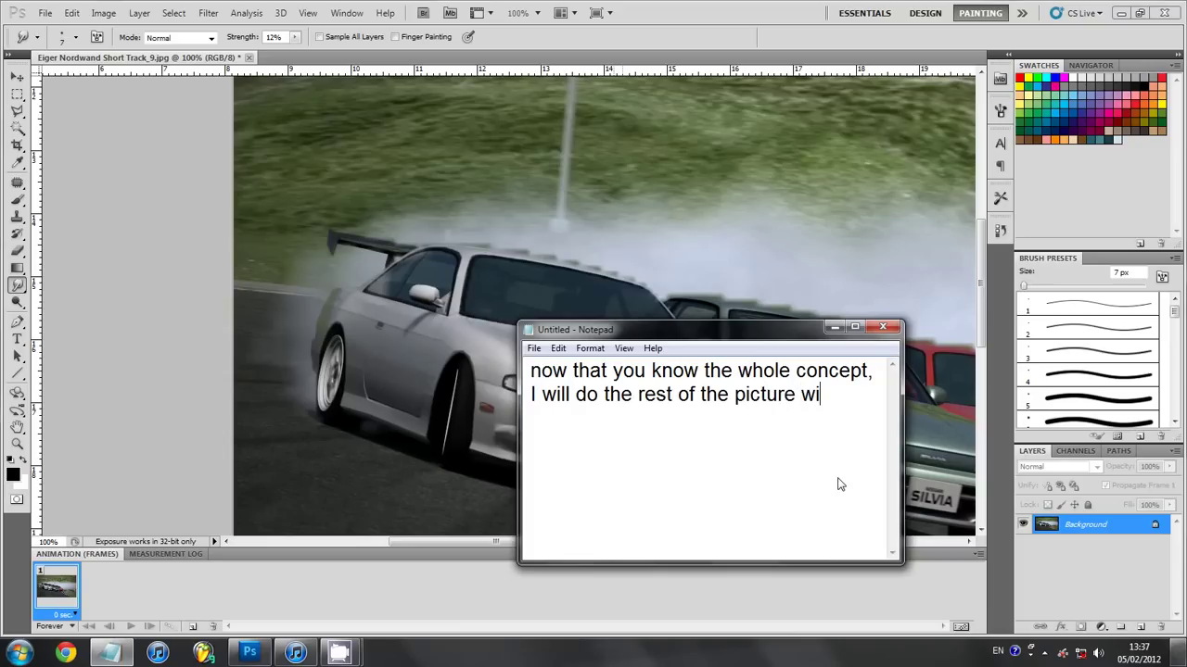
{"action": "type", "text": "thout talki"}
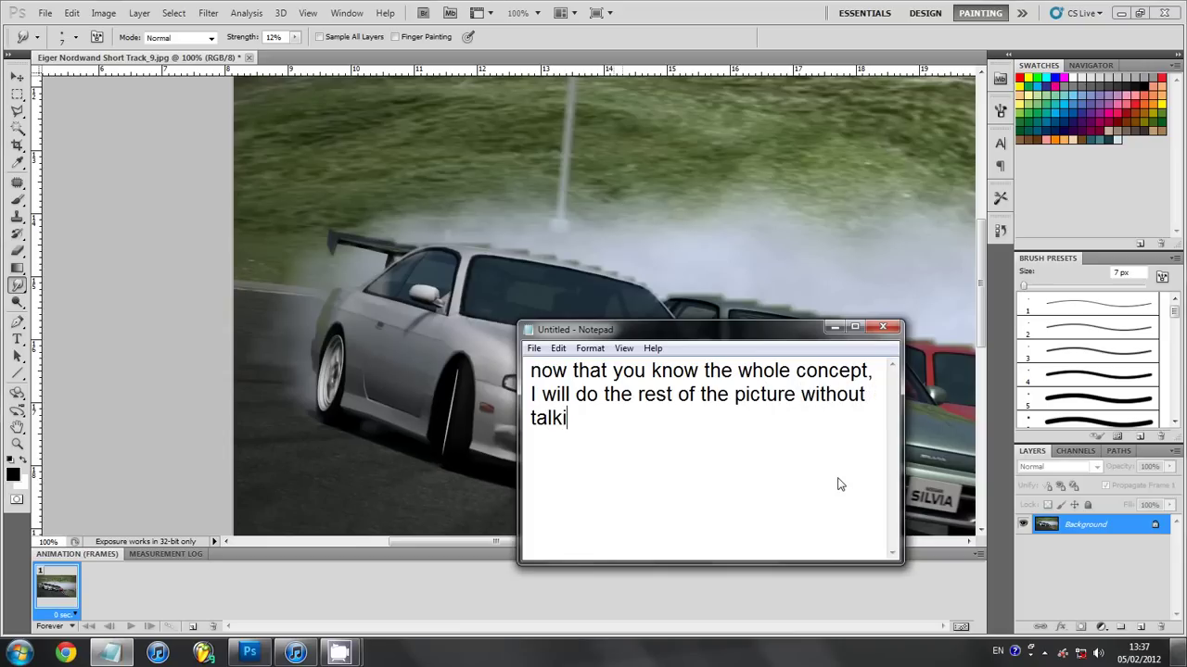
{"action": "type", "text": "n"}
{"action": "key", "text": "BackSpace"}
{"action": "key", "text": "BackSpace"}
{"action": "key", "text": "BackSpace"}
{"action": "key", "text": "BackSpace"}
{"action": "key", "text": "BackSpace"}
{"action": "key", "text": "BackSpace"}
{"action": "type", "text": "wr"}
{"action": "type", "text": "iting "}
{"action": "type", "text": ". :D"}
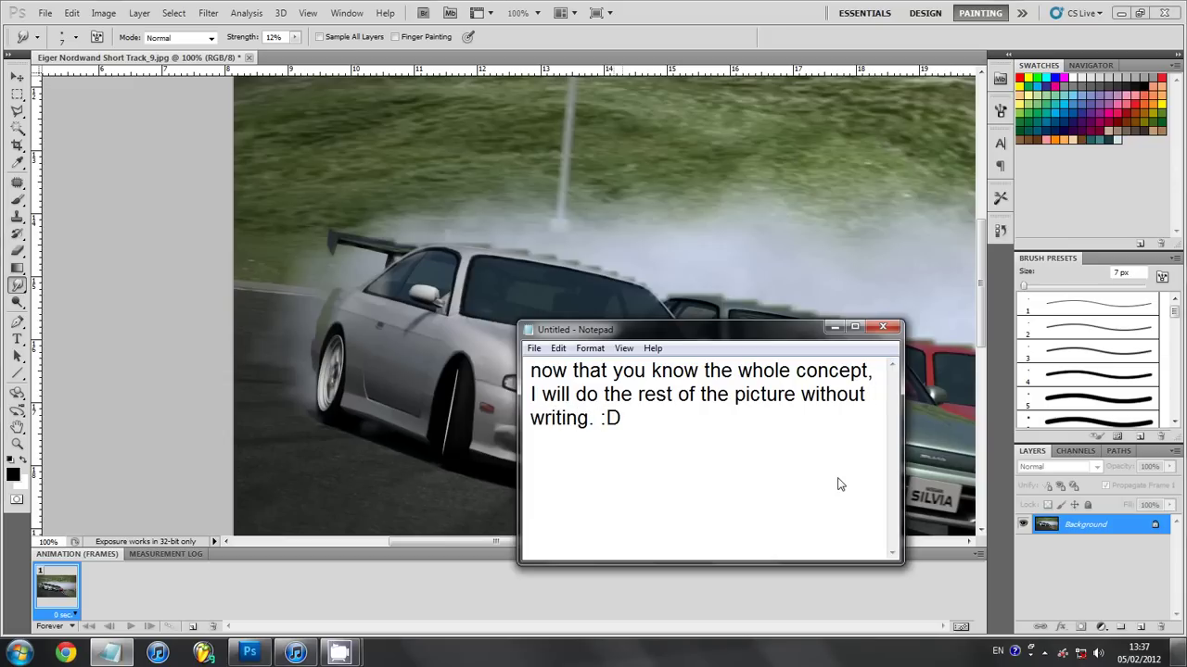
{"action": "type", "text": "Bas"}
{"action": "type", "text": "icall"}
- Note that the two tools used are the Polygonal lasso tool and Smudge tool
{"action": "key", "text": "BackSpace"}
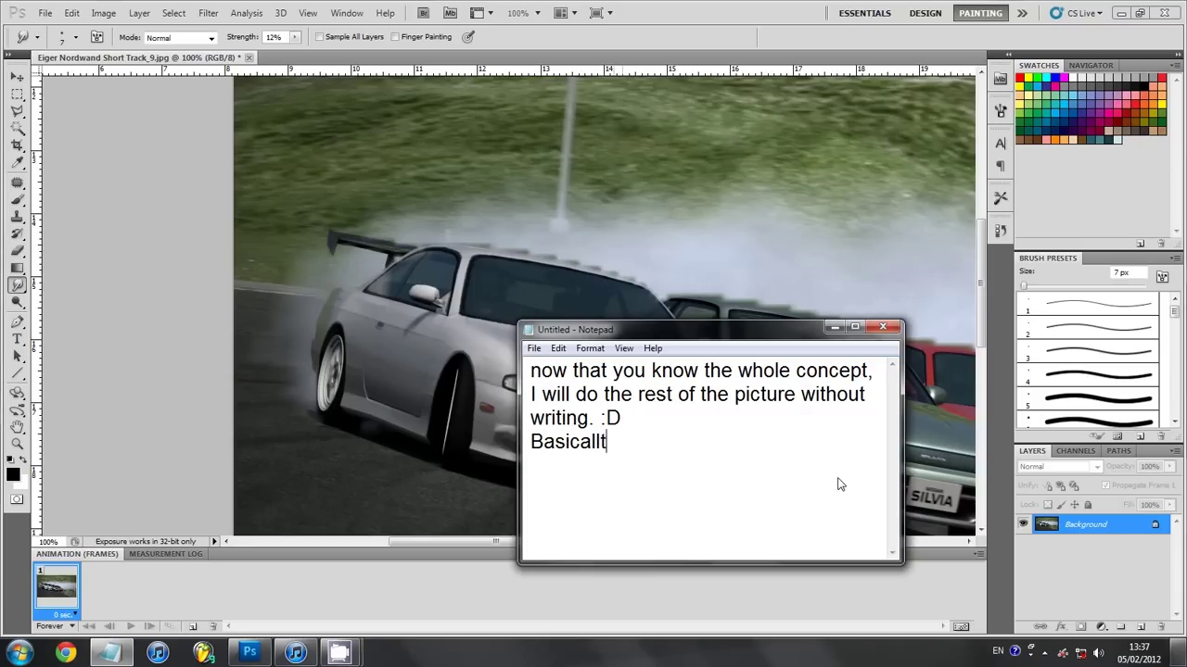
{"action": "type", "text": "y rhe"}
{"action": "key", "text": "BackSpace"}
{"action": "key", "text": "BackSpace"}
{"action": "type", "text": "the 2 "}
{"action": "type", "text": "tools I use are "}
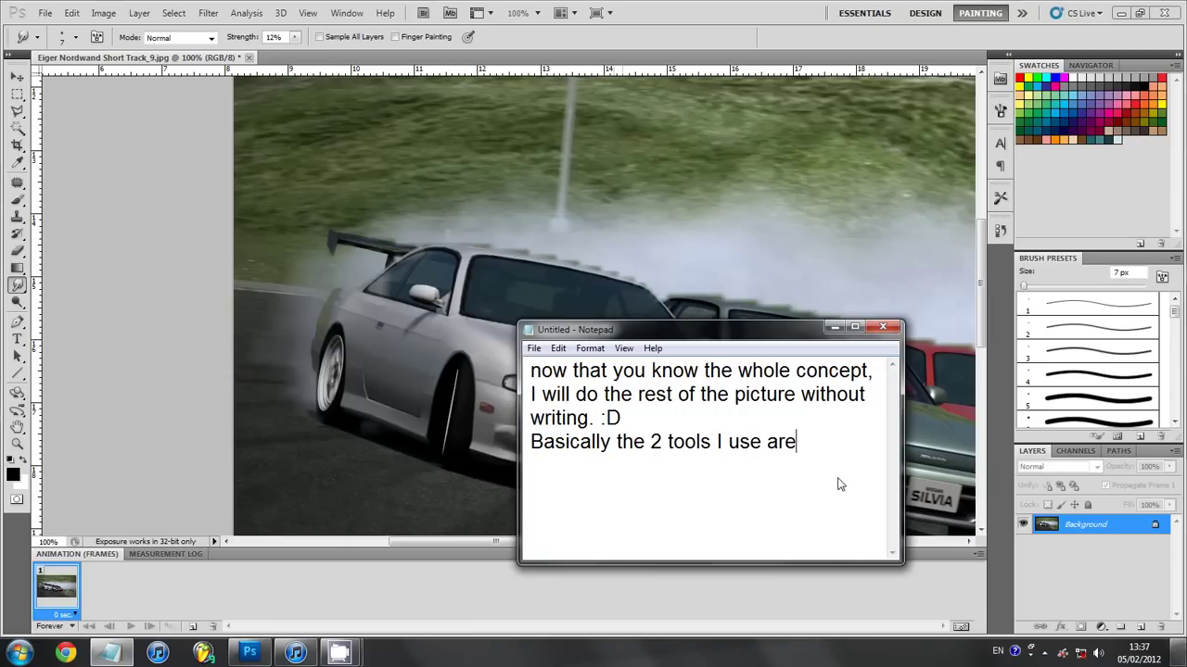
{"action": "type", "text": "Pol"}
{"action": "type", "text": "ygonal lasso"}
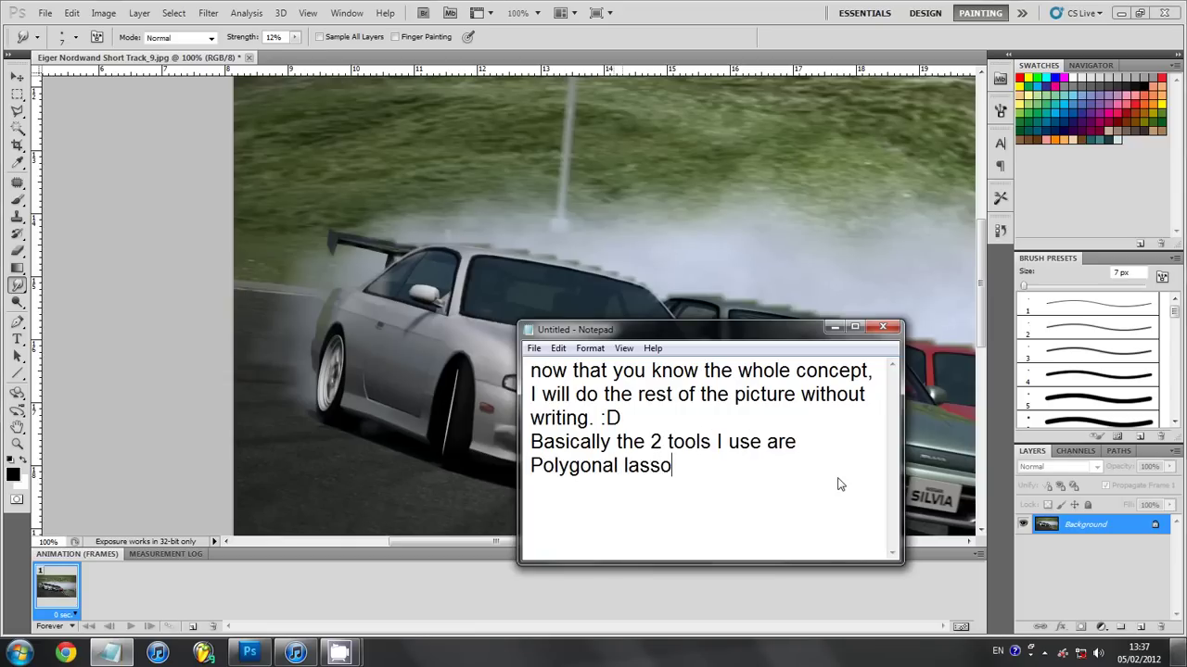
{"action": "type", "text": " tool"}
{"action": "key", "text": "Return"}
{"action": "type", "text": "Smud"}
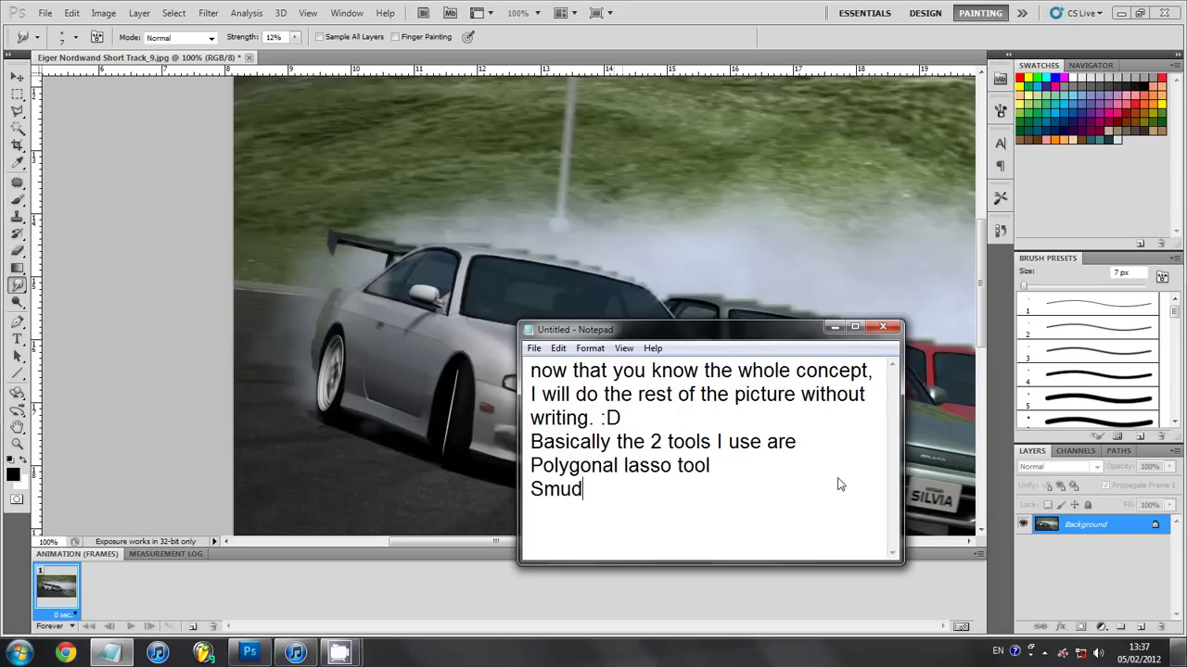
{"action": "type", "text": "ge tool"}
- Add strengths: 55% to push pixels out and 12% to smooth the edge
{"action": "key", "text": "Return"}
{"action": "type", "text": "St"}
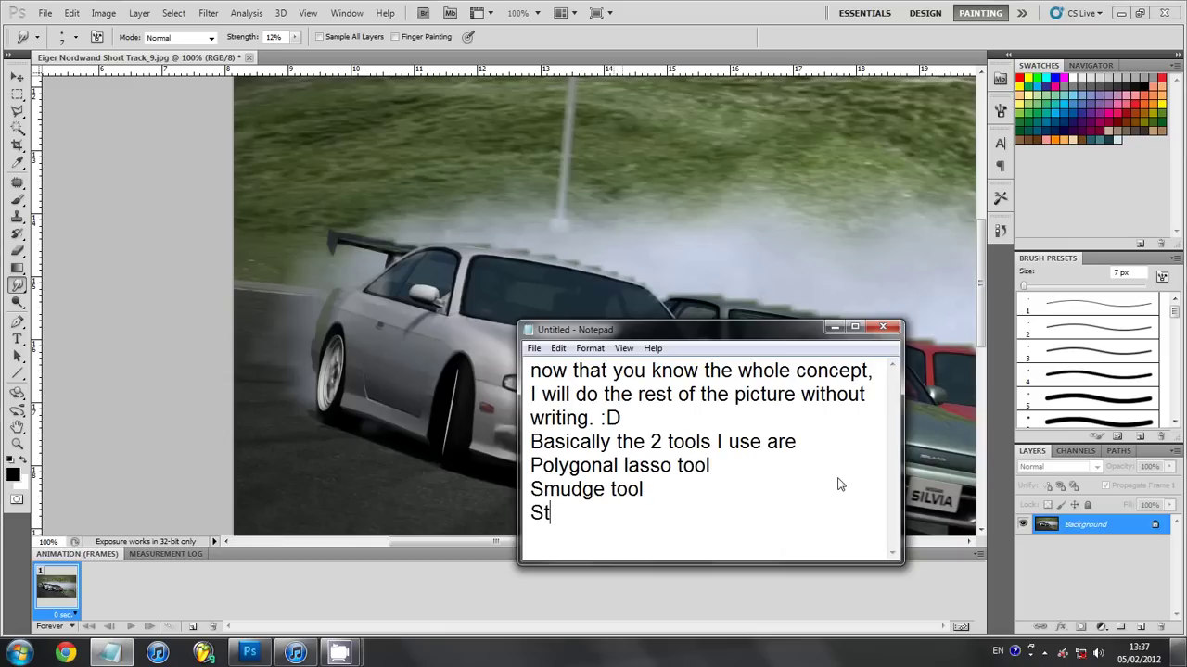
{"action": "type", "text": "renth"}
{"action": "key", "text": "BackSpace"}
{"action": "key", "text": "BackSpace"}
{"action": "type", "text": "th"}
{"action": "key", "text": "BackSpace"}
{"action": "key", "text": "BackSpace"}
{"action": "type", "text": "gth55"}
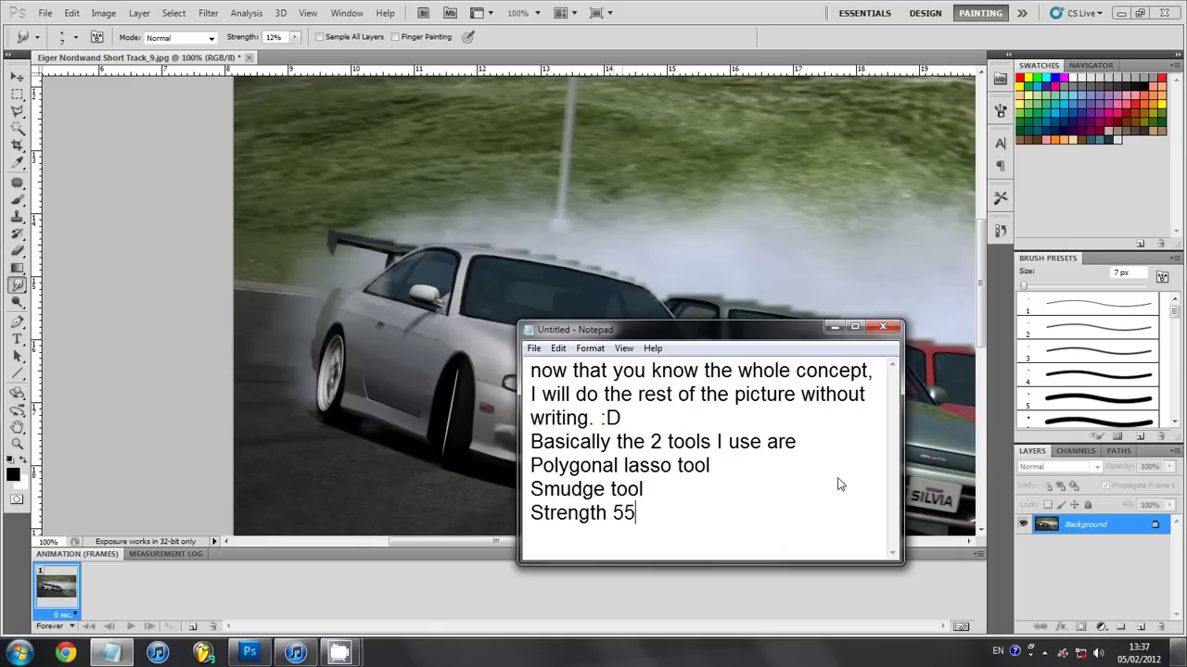
{"action": "type", "text": "% to pish"}
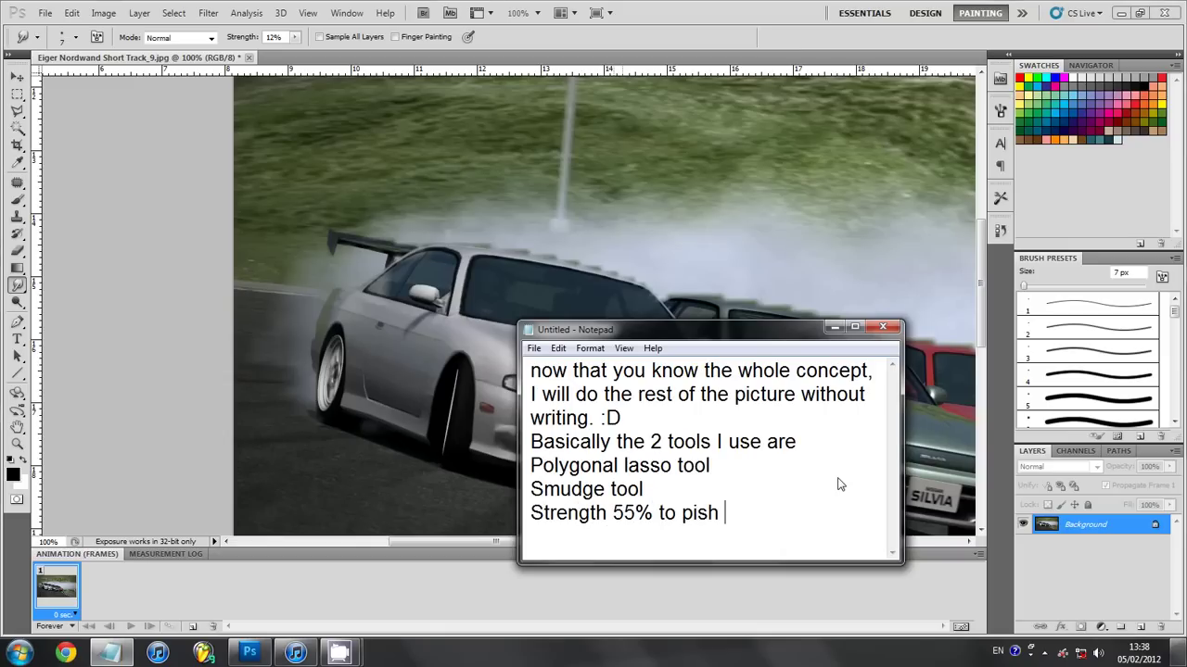
{"action": "key", "text": "BackSpace"}
{"action": "key", "text": "BackSpace"}
{"action": "key", "text": "BackSpace"}
{"action": "type", "text": "ush pi"}
{"action": "type", "text": "xels"}
{"action": "key", "text": "BackSpace"}
{"action": "type", "text": "ls out"}
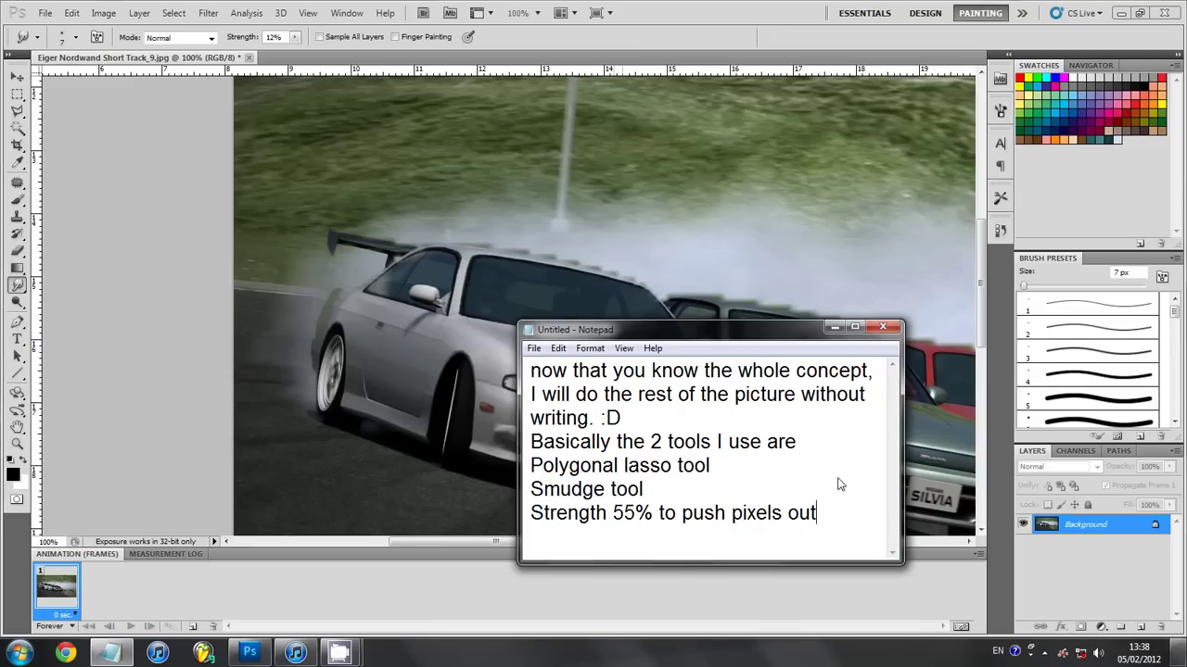
{"action": "key", "text": "Return"}
{"action": "type", "text": "and 10"}
{"action": "key", "text": "BackSpace"}
{"action": "type", "text": "2"}
{"action": "type", "text": "% to s"}
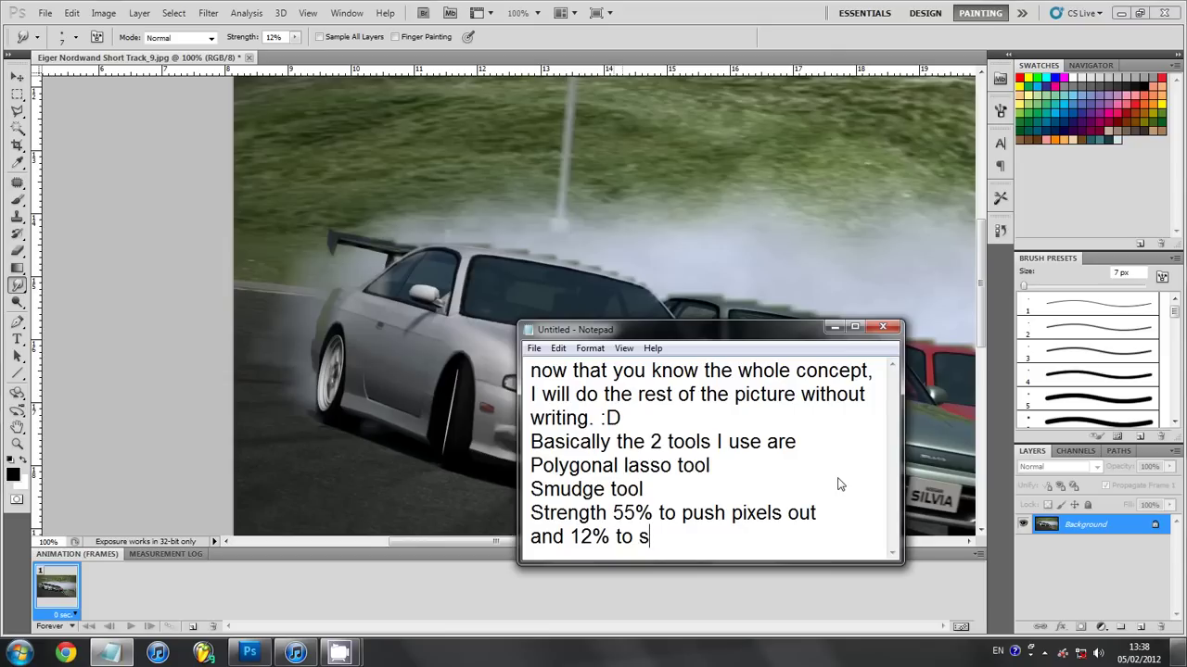
{"action": "type", "text": "mooth the ed"}
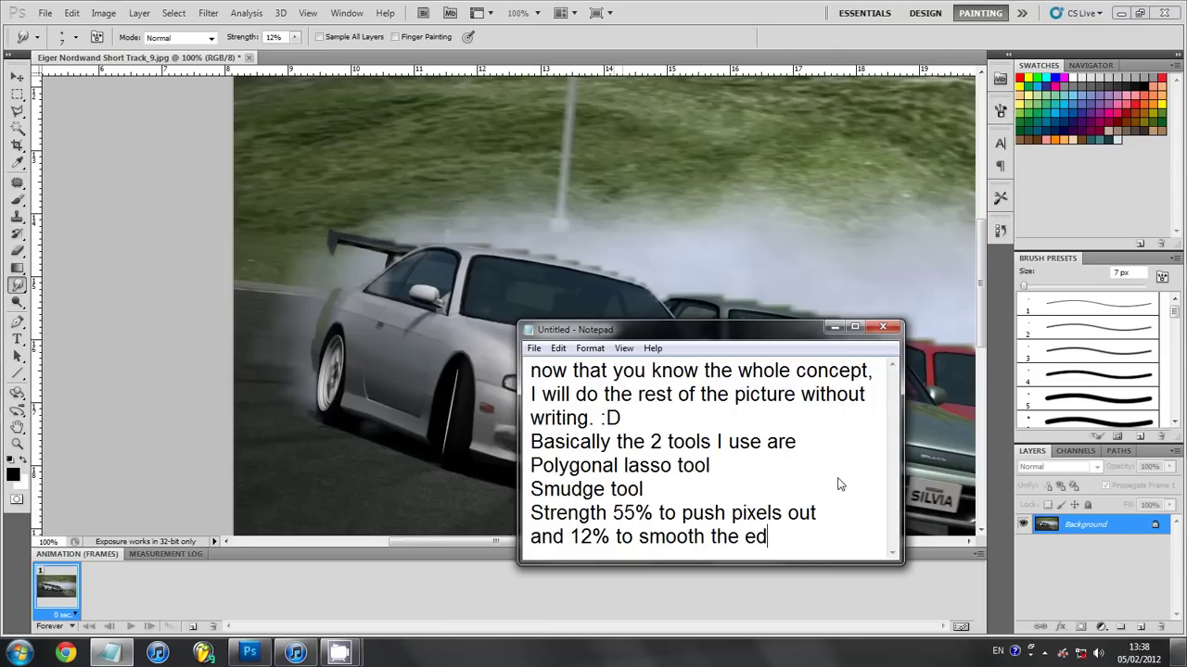
{"action": "type", "text": "ge ."}
- Clear the entire tools note
{"action": "key", "text": "Return"}
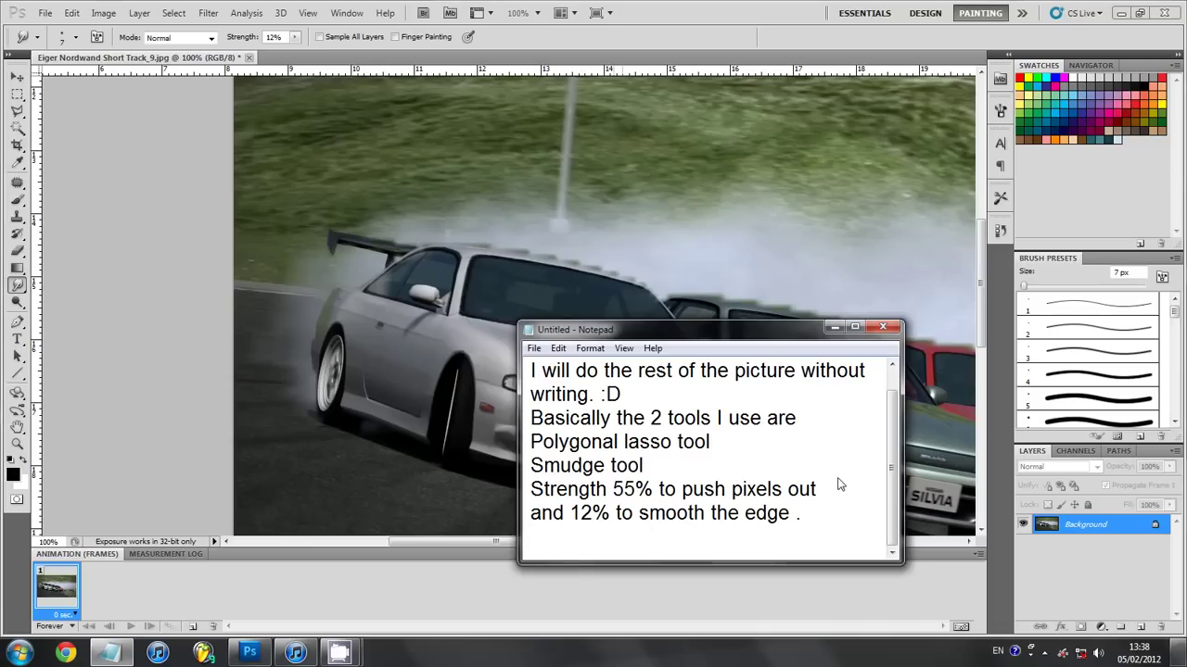
{"action": "key", "text": "ctrl+a"}
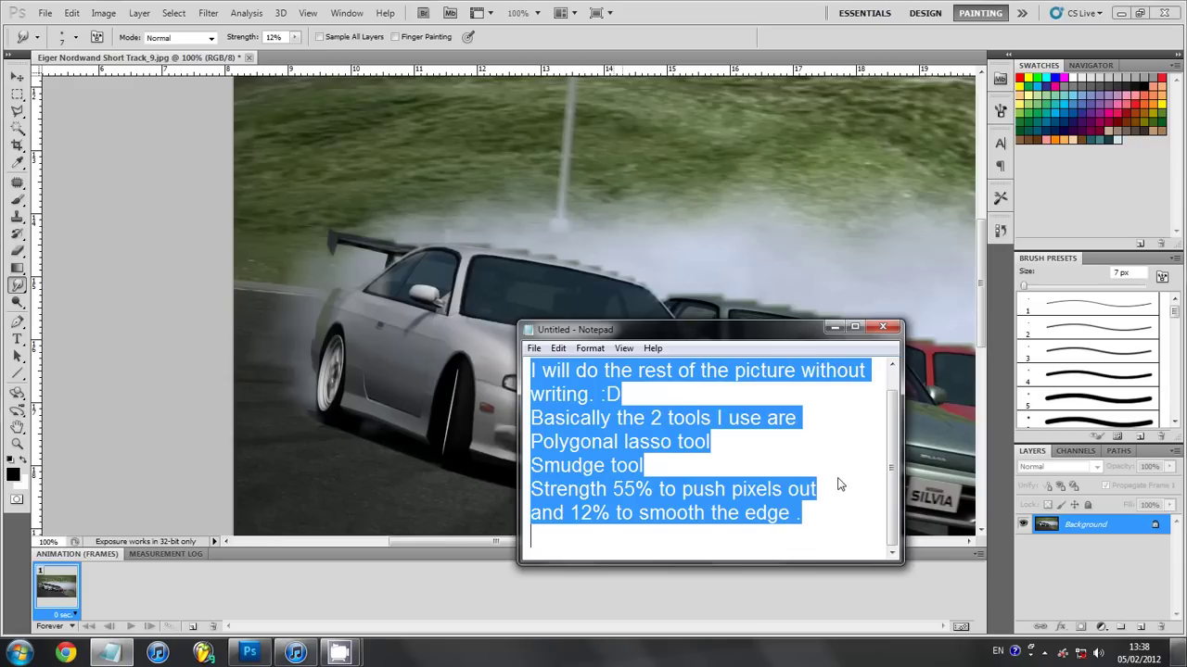
{"action": "key", "text": "BackSpace"}
- Bring the Photoshop image forward, scroll the view, and minimize the screen recorder from the tray
{"action": "left_click", "coordinate": [473, 165]}
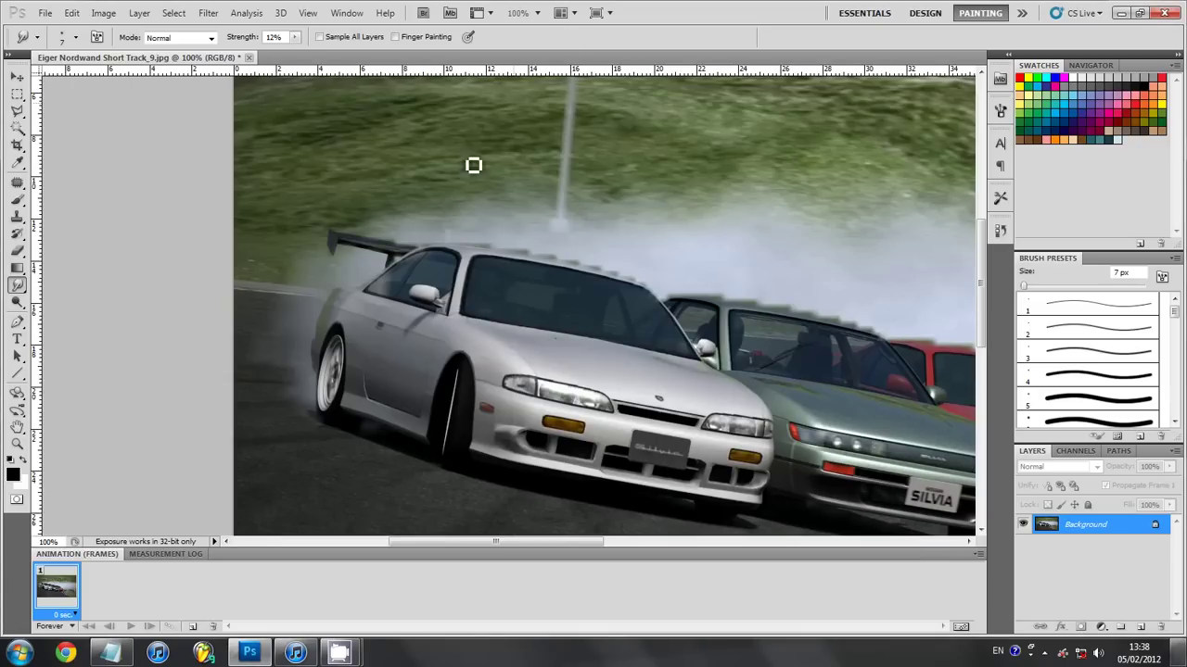
{"action": "scroll", "coordinate": [390, 211], "scroll_direction": "up", "scroll_amount": 1}
{"action": "scroll", "coordinate": [389, 212], "scroll_direction": "up", "scroll_amount": 1}
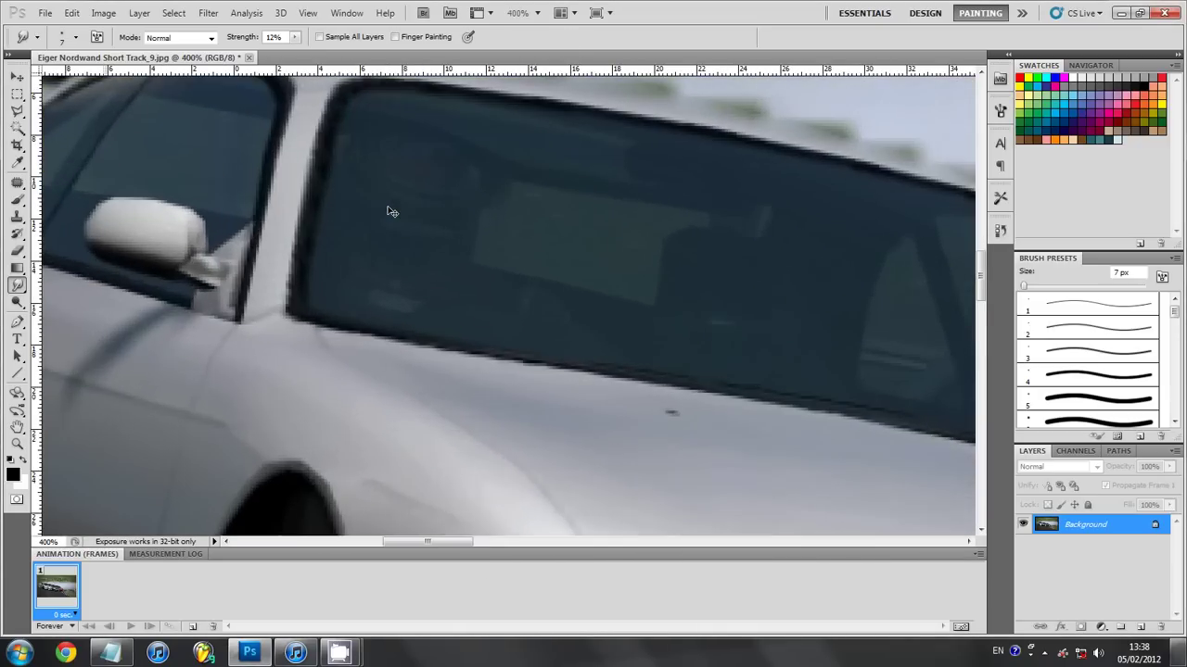
{"action": "scroll", "coordinate": [404, 364], "scroll_direction": "up", "scroll_amount": 2}
{"action": "scroll", "coordinate": [411, 424], "scroll_direction": "up", "scroll_amount": 3}
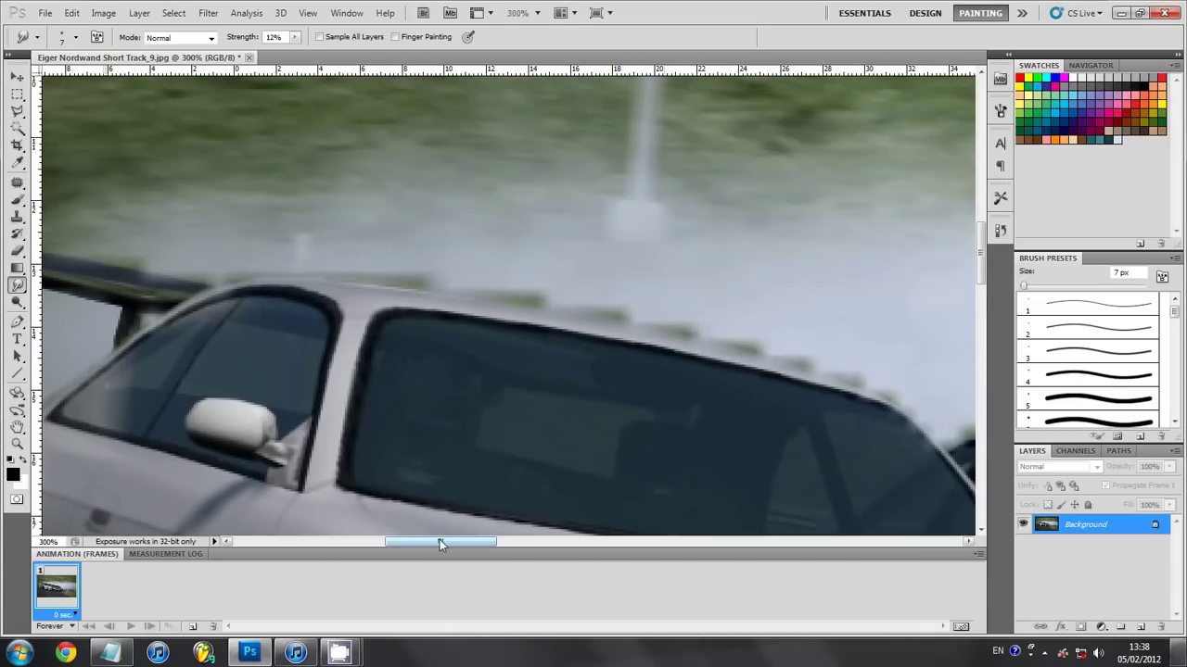
{"action": "left_click", "coordinate": [1097, 654]}
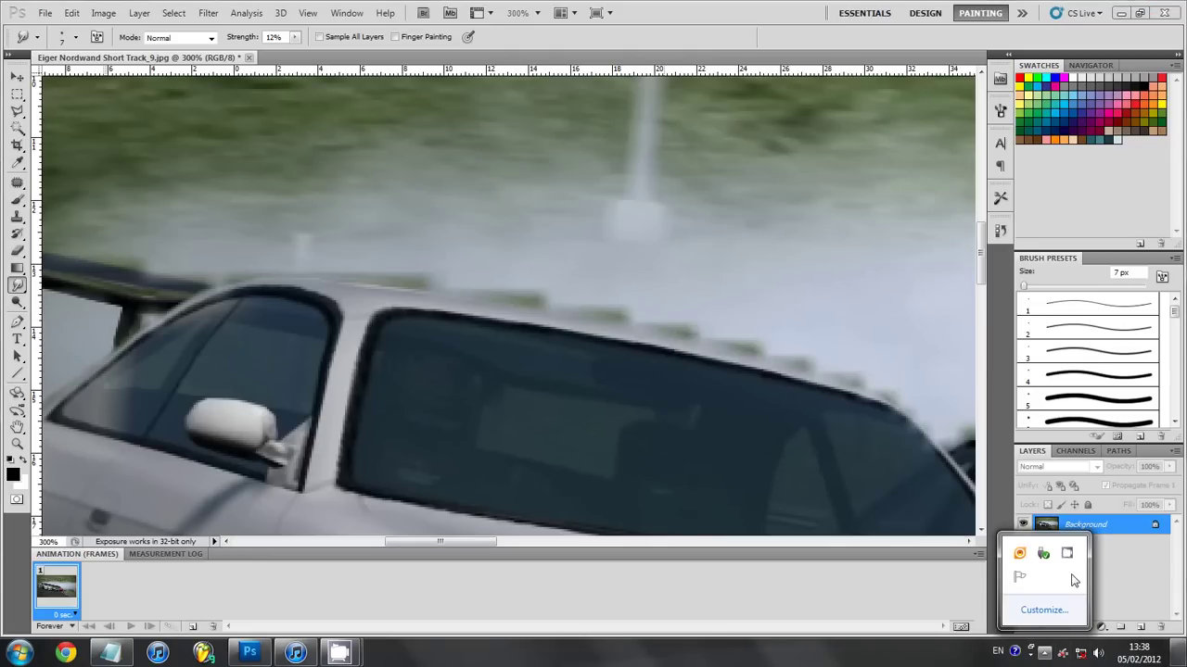
{"action": "left_click", "coordinate": [1020, 554]}
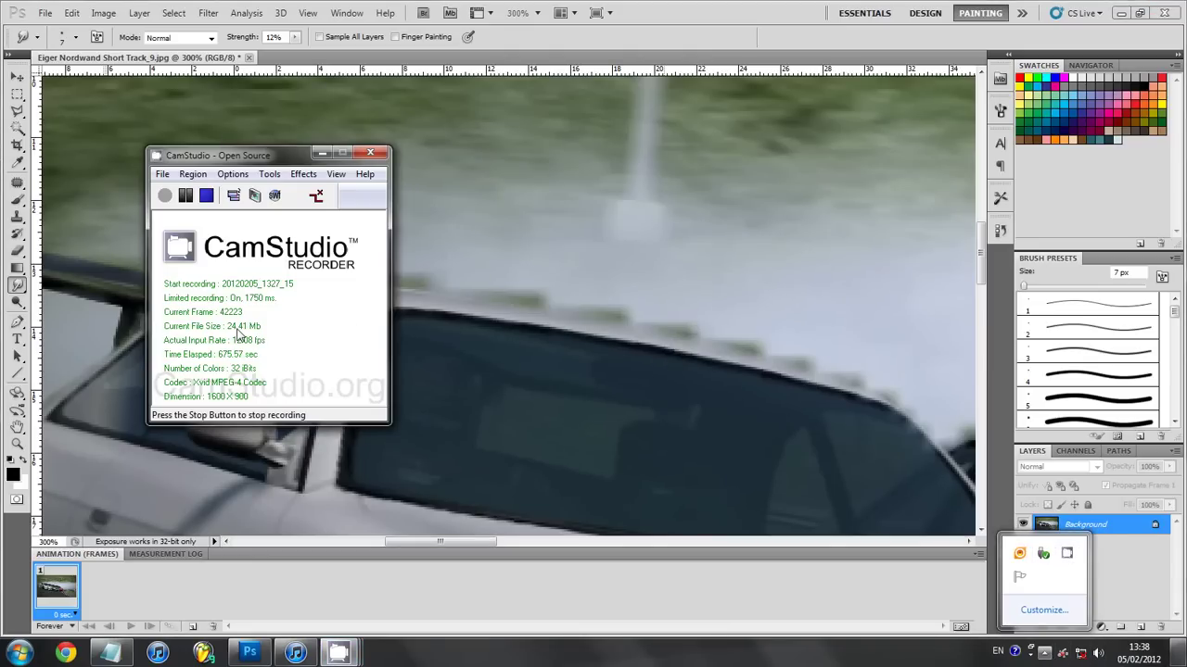
{"action": "left_click", "coordinate": [321, 152]}
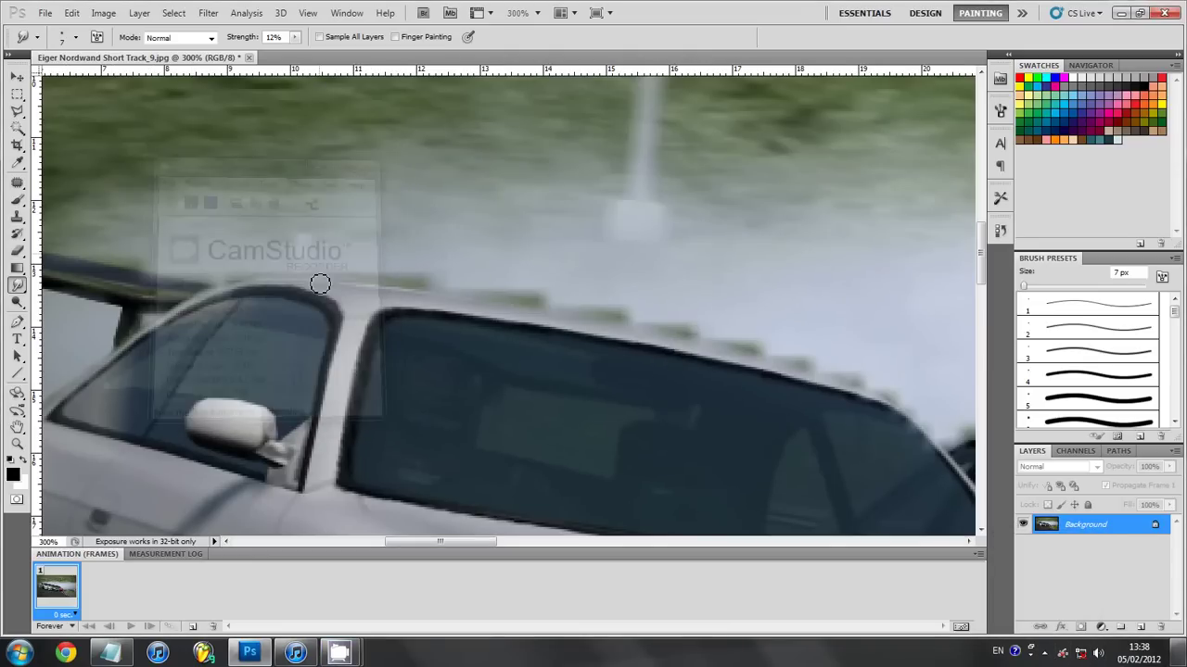
- Pan to the spoiler and lasso the smoky strip above the roof and spoiler edge
{"action": "scroll", "coordinate": [306, 297], "scroll_direction": "up", "scroll_amount": 1}
{"action": "left_click_drag", "start_coordinate": [479, 543], "coordinate": [439, 543]}
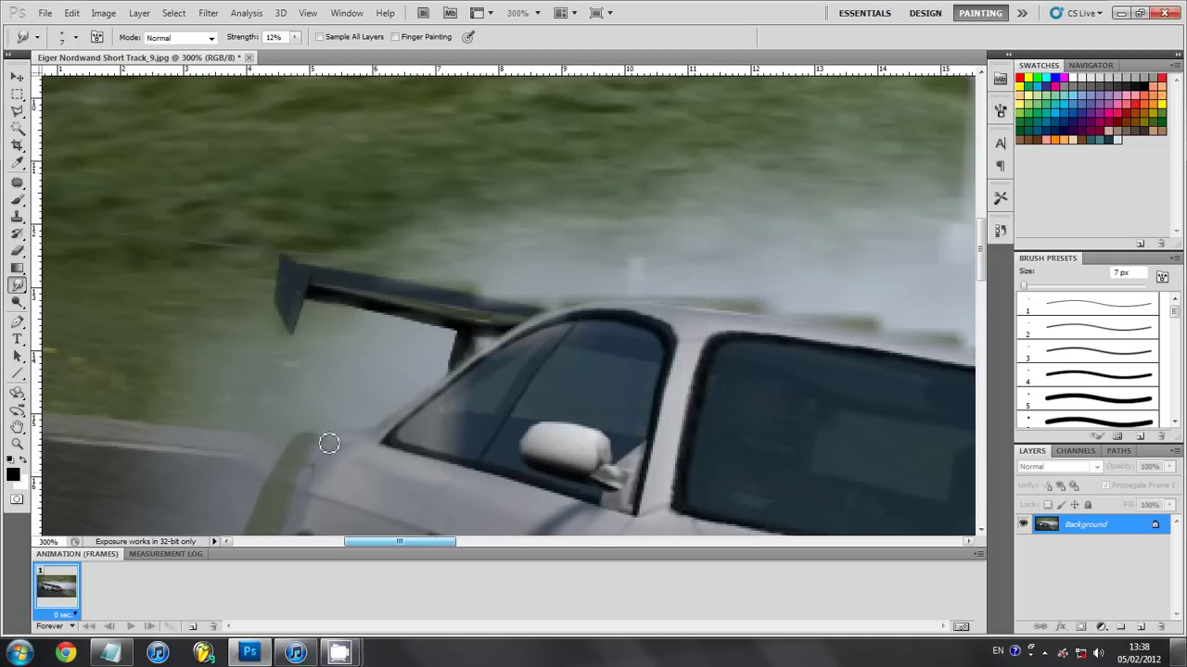
{"action": "left_click", "coordinate": [17, 110]}
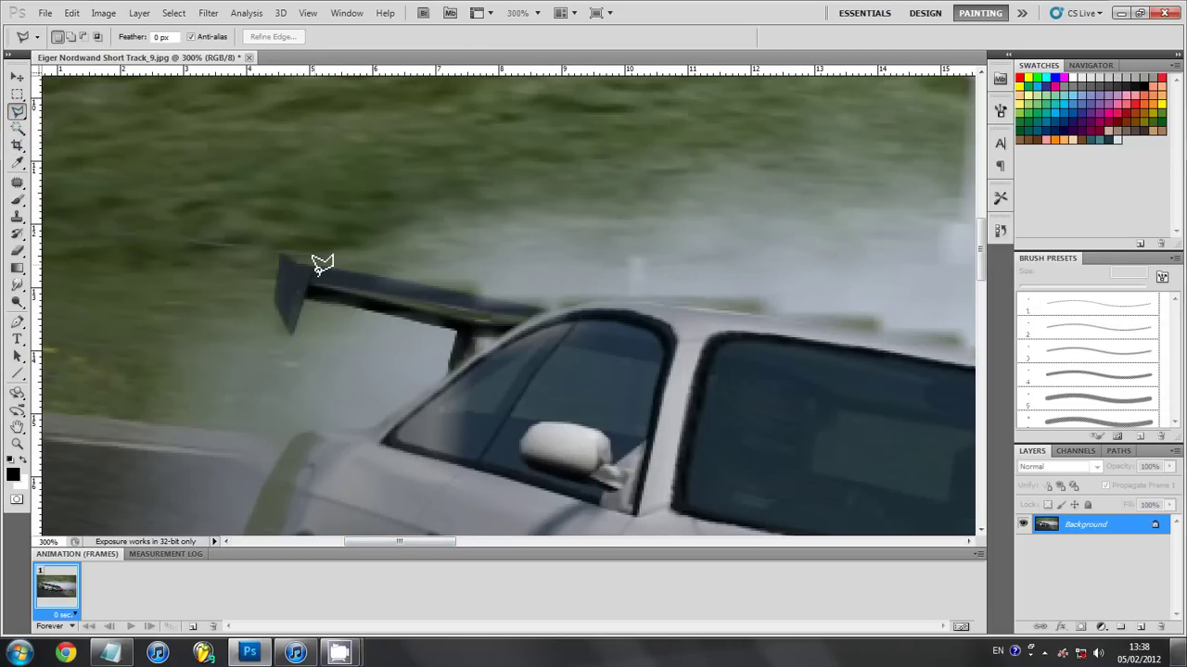
{"action": "mouse_move", "coordinate": [315, 268]}
{"action": "left_mouse_down"}
{"action": "mouse_move", "coordinate": [551, 310]}
{"action": "mouse_move", "coordinate": [657, 301]}
{"action": "mouse_move", "coordinate": [967, 343]}
{"action": "mouse_move", "coordinate": [932, 305]}
{"action": "mouse_move", "coordinate": [449, 248]}
{"action": "mouse_move", "coordinate": [306, 250]}
{"action": "left_mouse_up"}
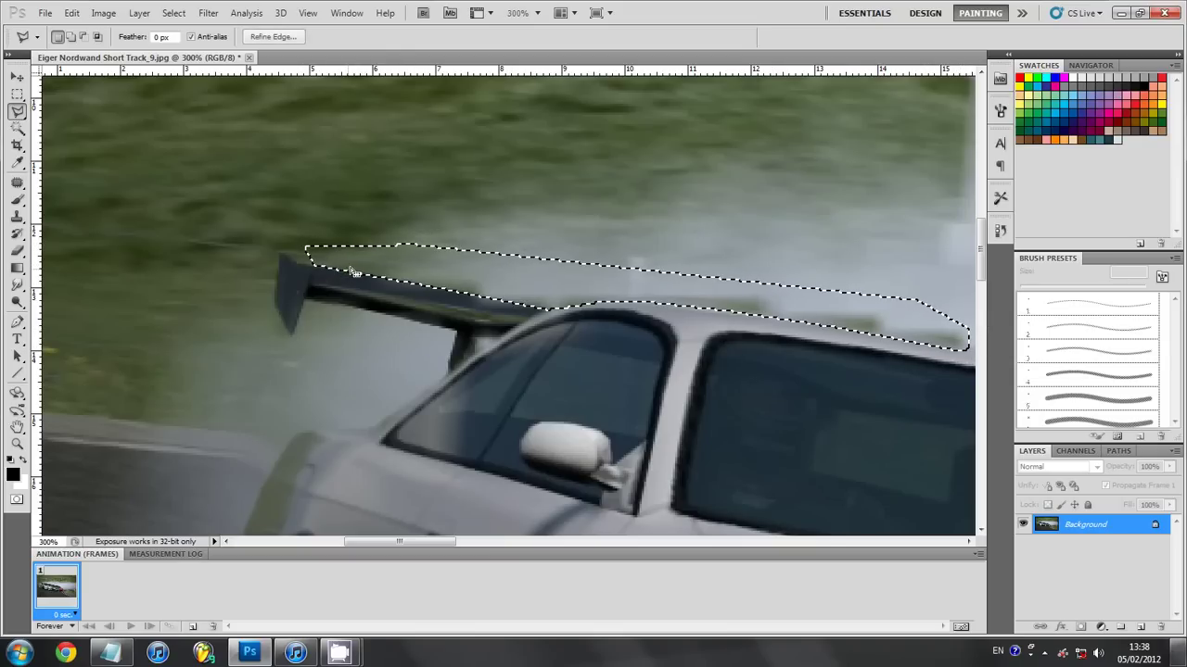
- Pick the Smudge tool with 55% strength and a 20 px brush
{"action": "left_click", "coordinate": [17, 285]}
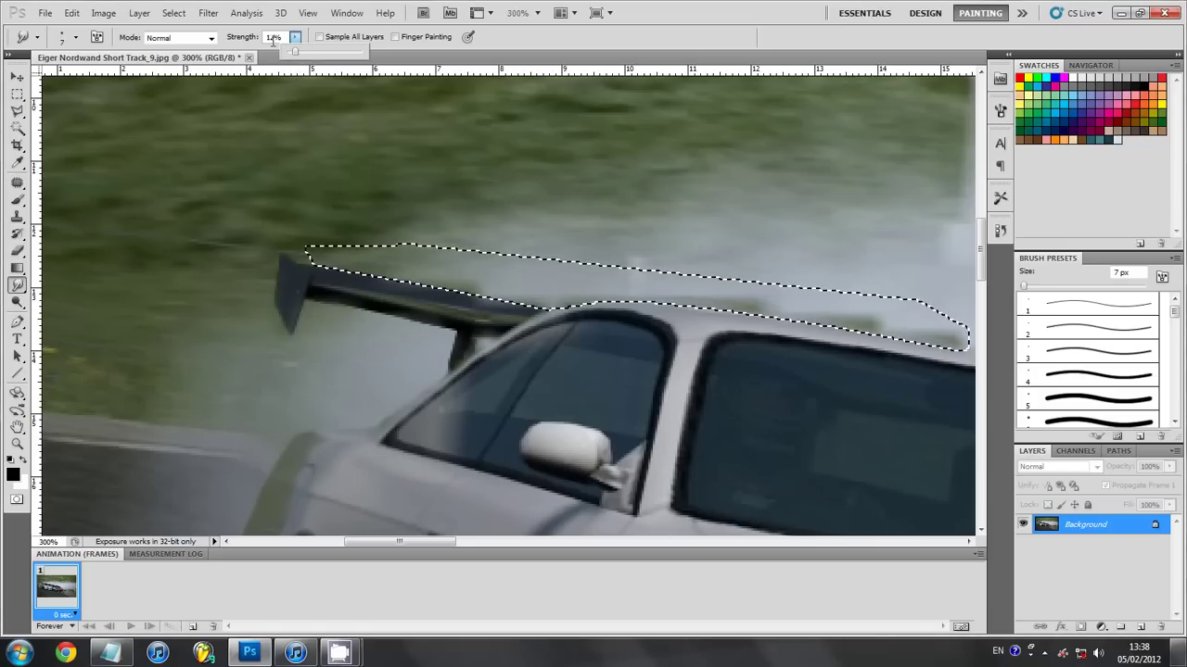
{"action": "left_click", "coordinate": [258, 45]}
{"action": "type", "text": "55"}
{"action": "key", "text": "Return"}
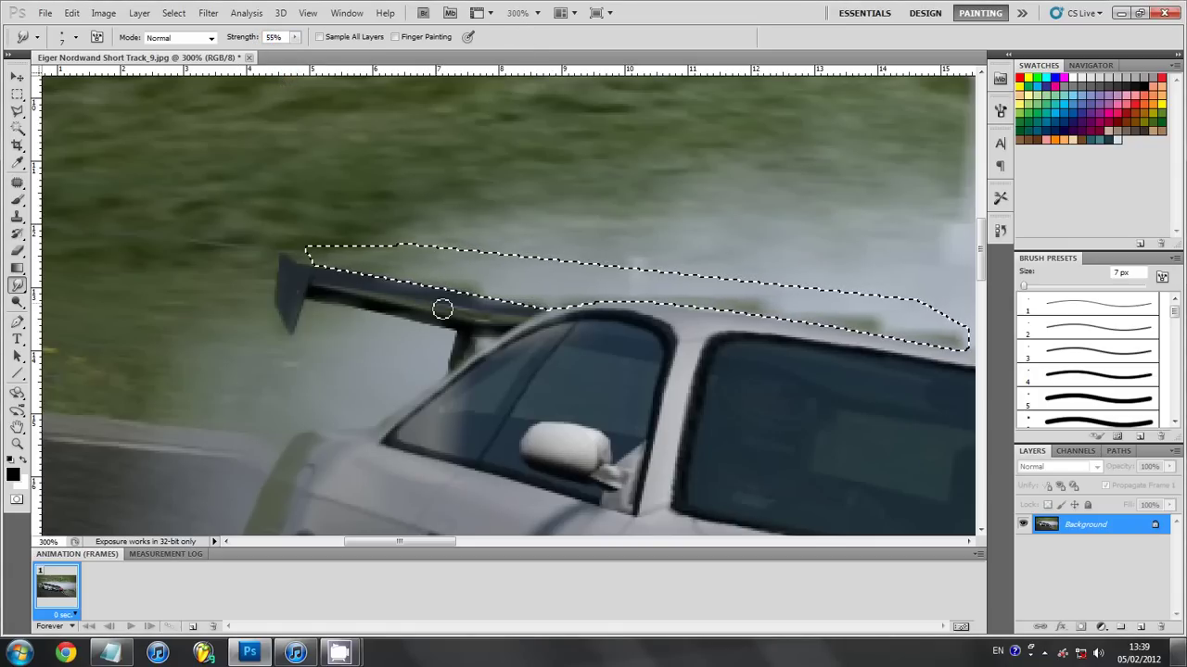
{"action": "key", "text": "bracketright"}
{"action": "key", "text": "bracketright"}
{"action": "key", "text": "bracketright"}
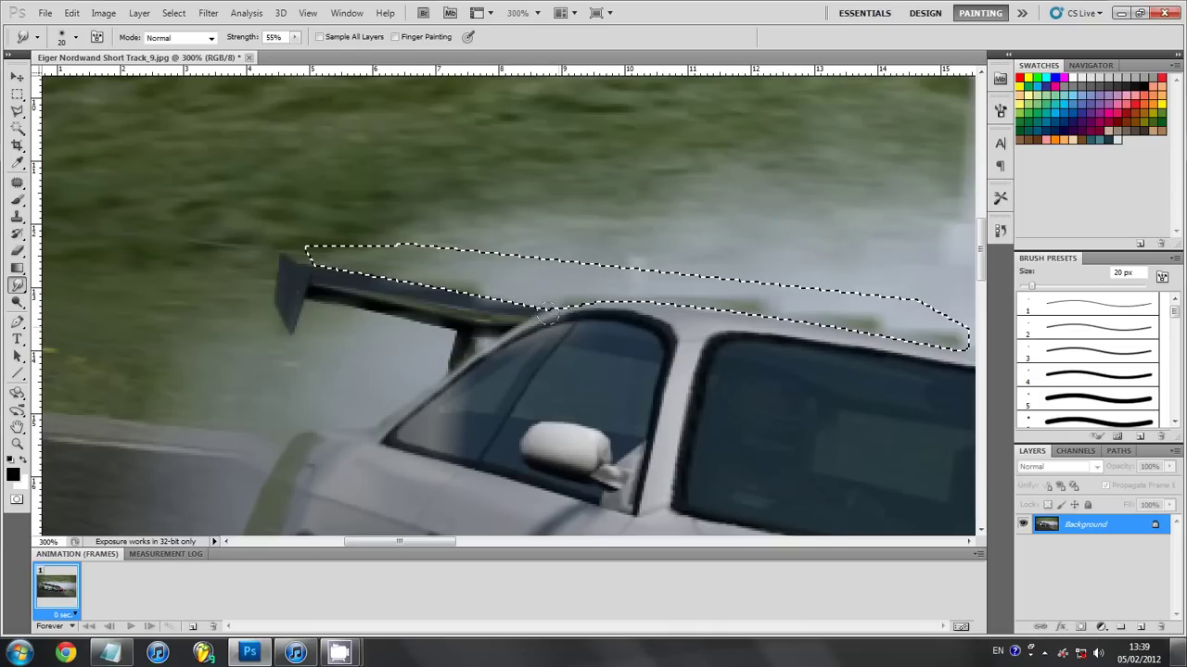
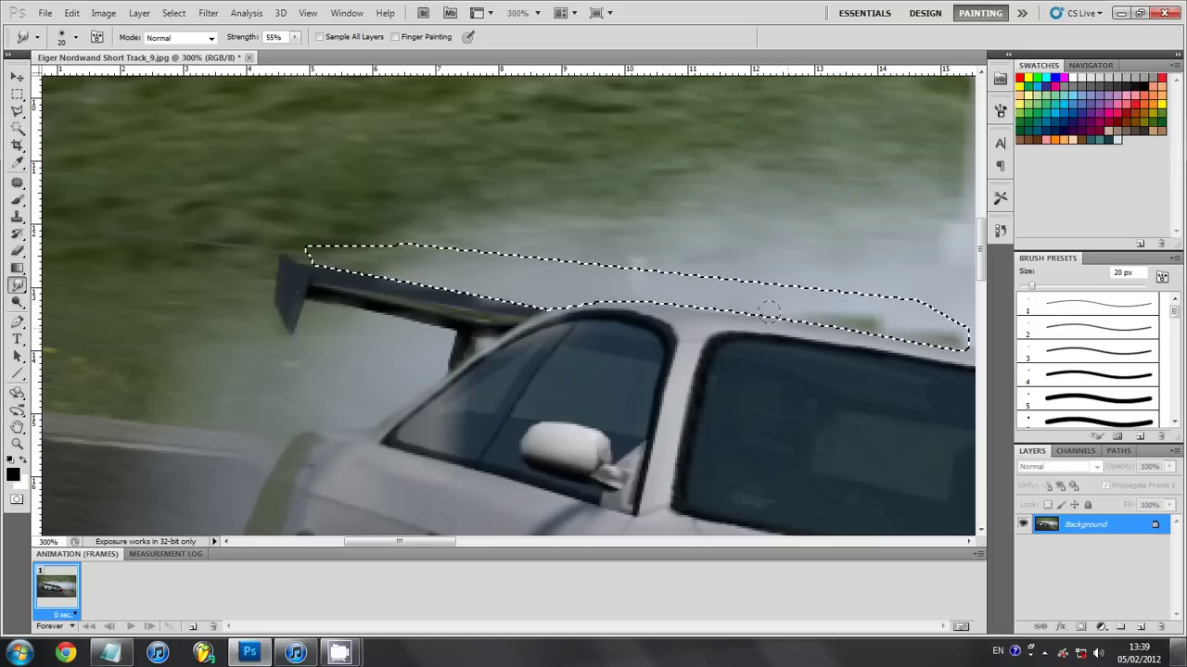
- Smudge the roof edge and spoiler into the smoke at 55% strength, using a smaller brush for finer strokes
{"action": "left_click_drag", "start_coordinate": [780, 303], "coordinate": [869, 329]}
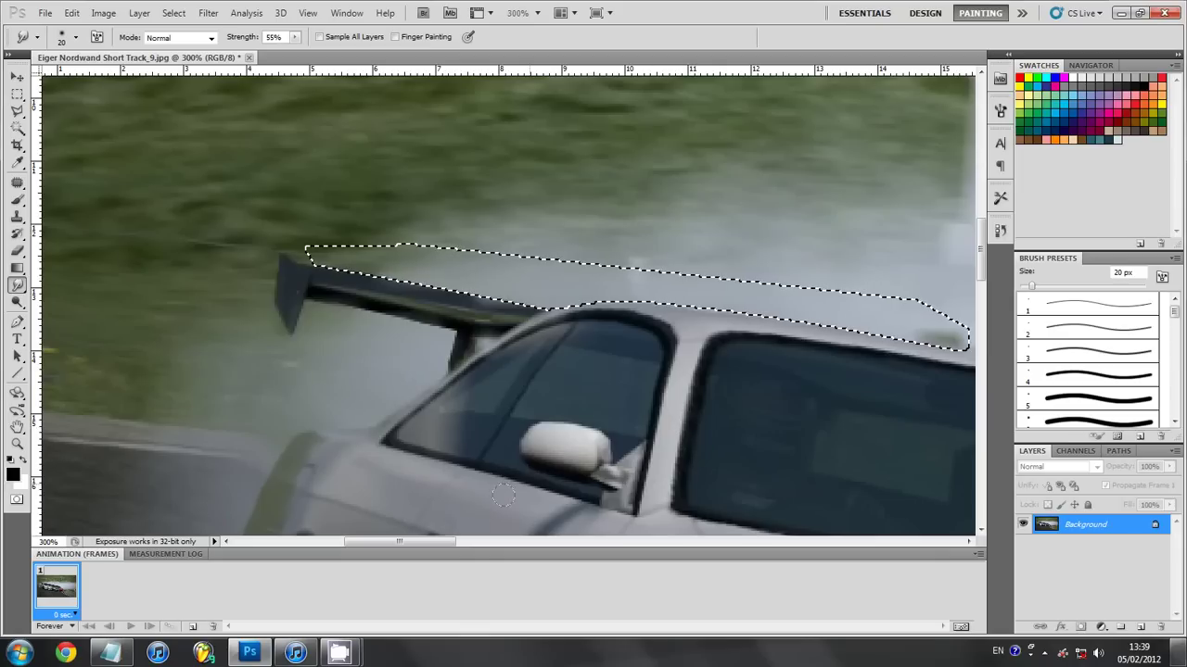
{"action": "left_click_drag", "start_coordinate": [434, 539], "coordinate": [477, 538]}
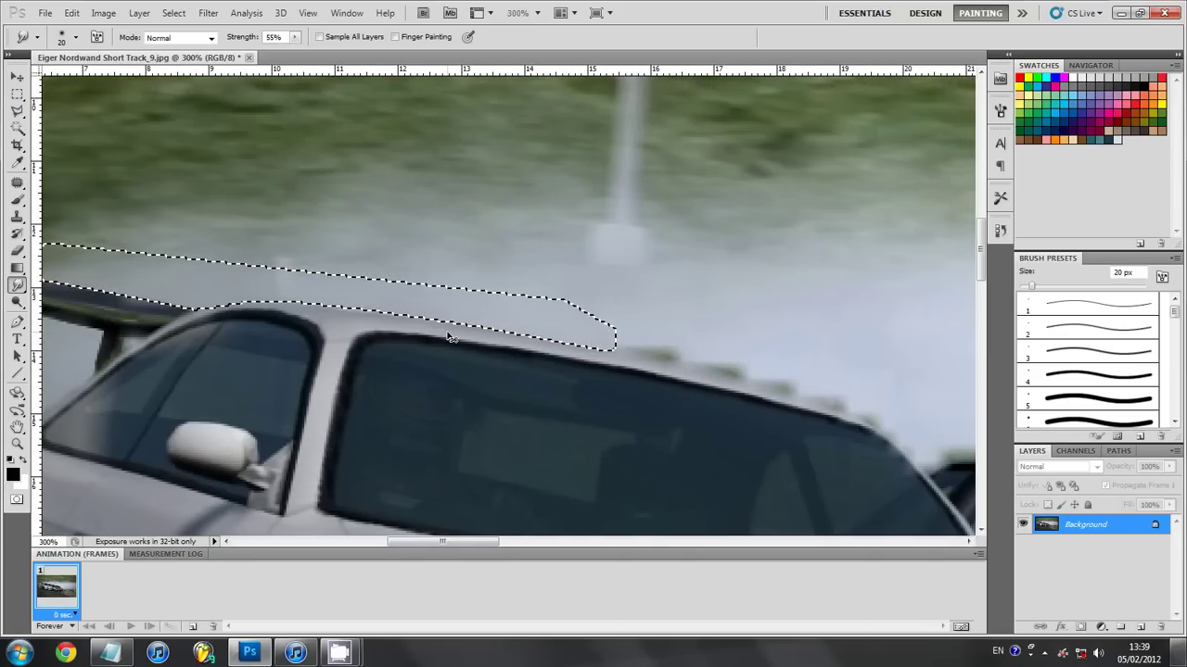
{"action": "key", "text": "bracketleft"}
{"action": "key", "text": "bracketleft"}
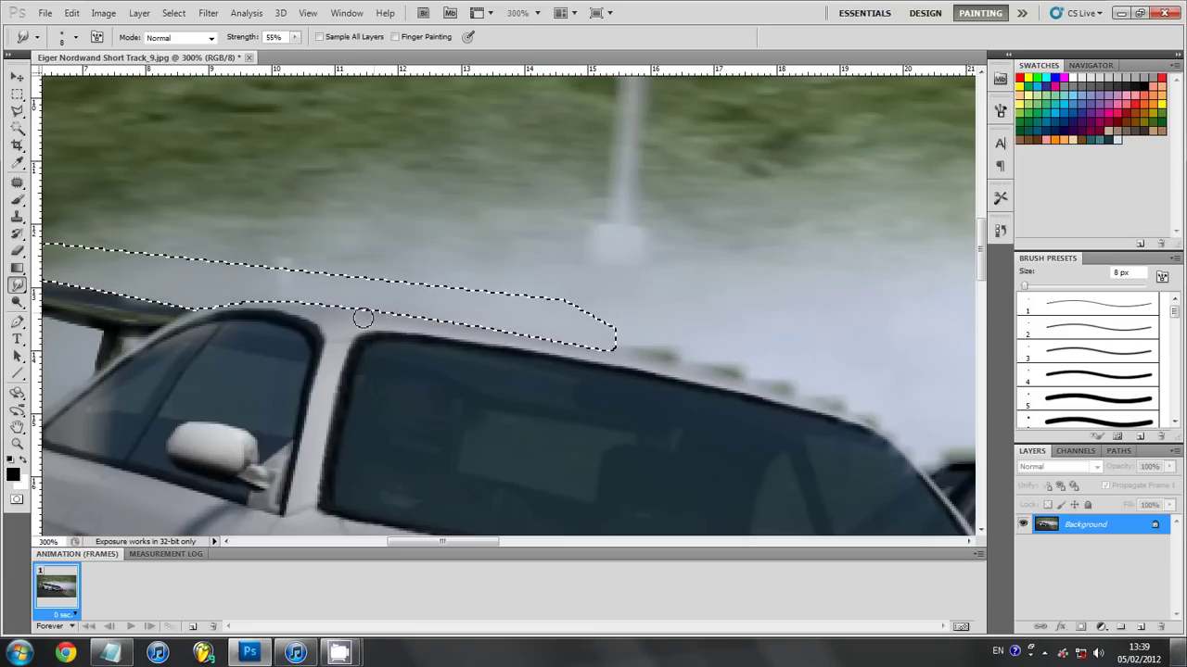
{"action": "left_click_drag", "start_coordinate": [363, 318], "coordinate": [475, 332]}
{"action": "left_click_drag", "start_coordinate": [413, 541], "coordinate": [384, 541]}
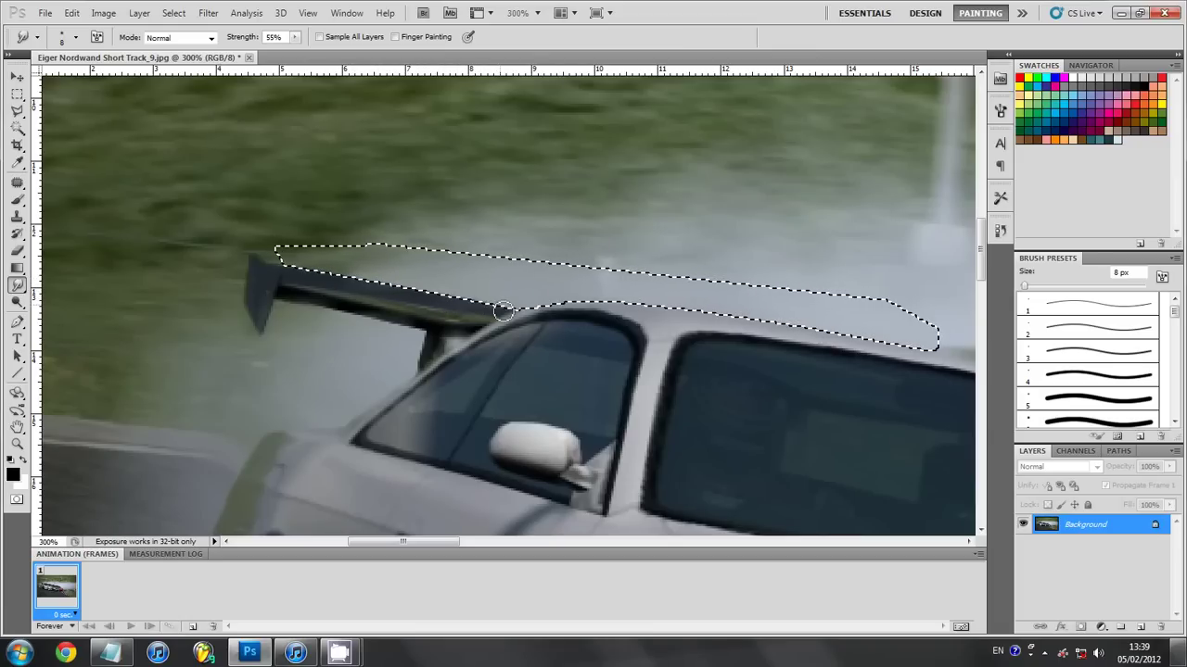
- Write a Notepad reminder that the selection was inverted before smudging the car body, then erase it
{"action": "left_click", "coordinate": [339, 653]}
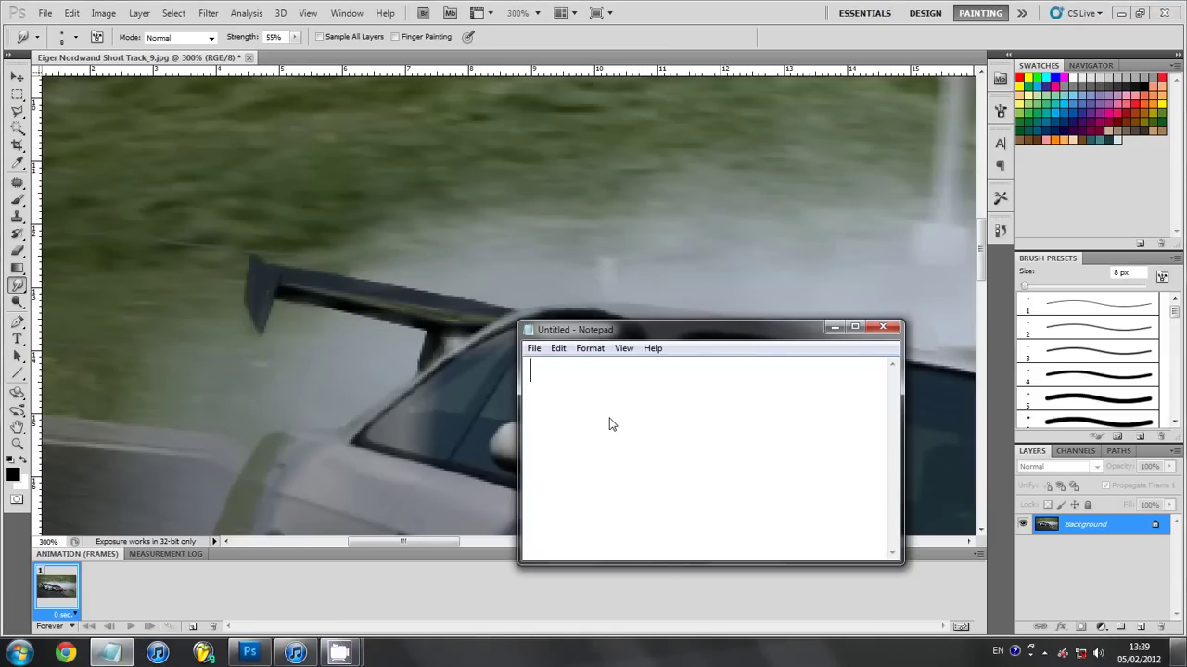
{"action": "type", "text": "REMEMBER "}
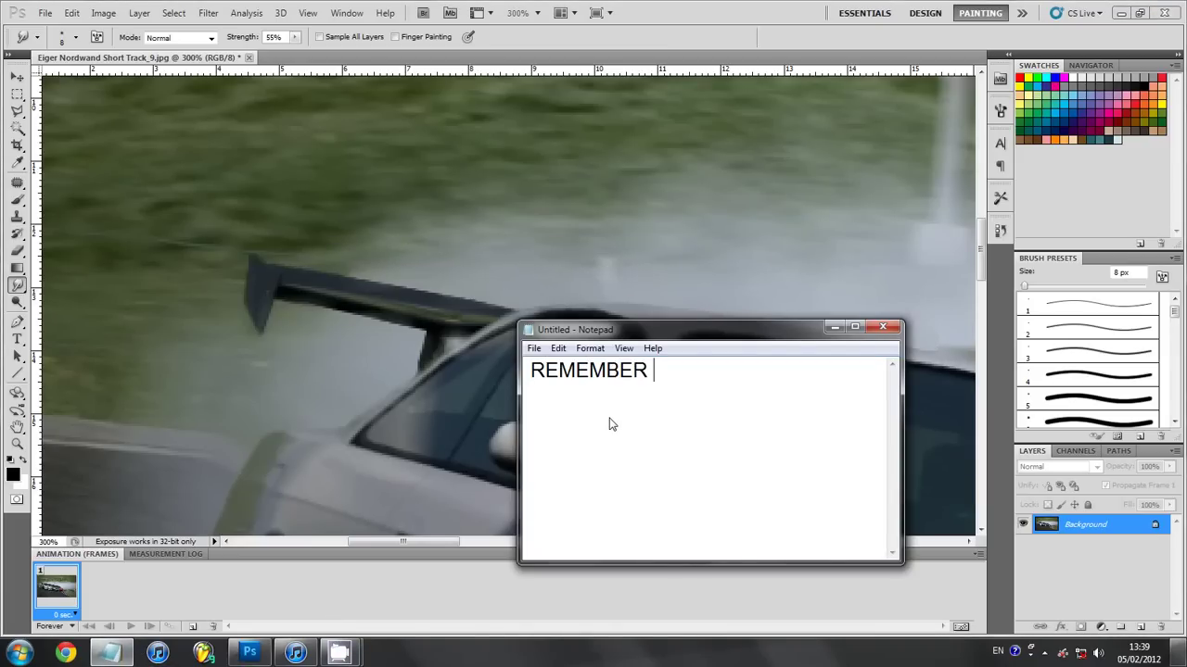
{"action": "type", "text": "before"}
{"action": "type", "text": " I star"}
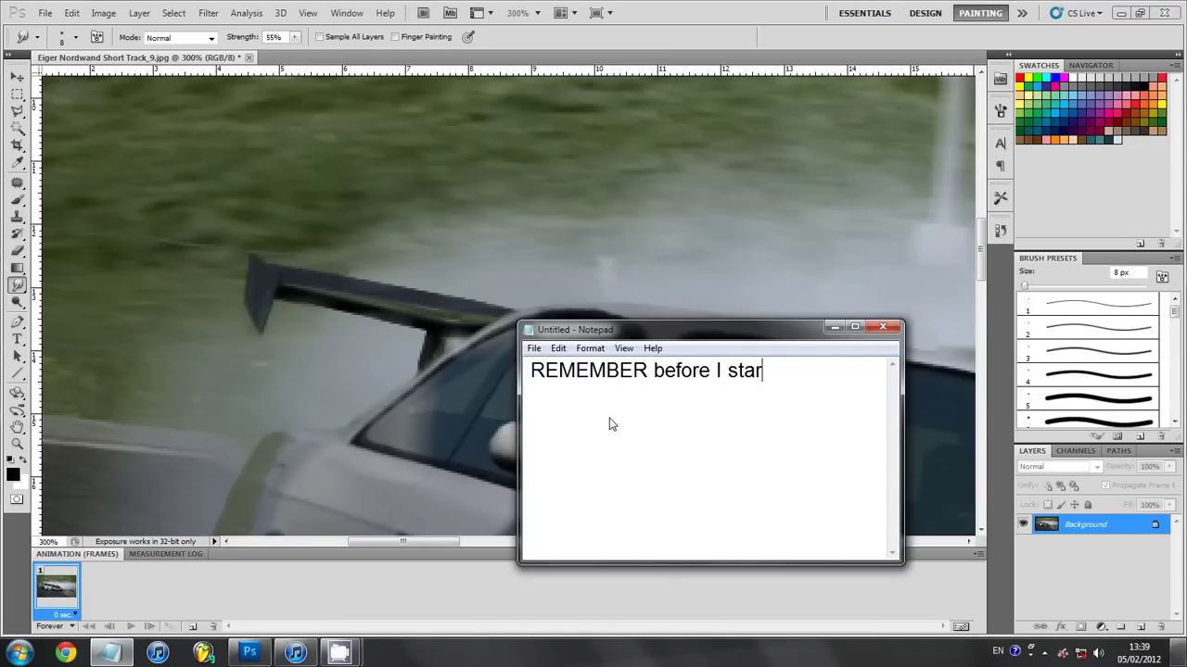
{"action": "type", "text": "ted doing the"}
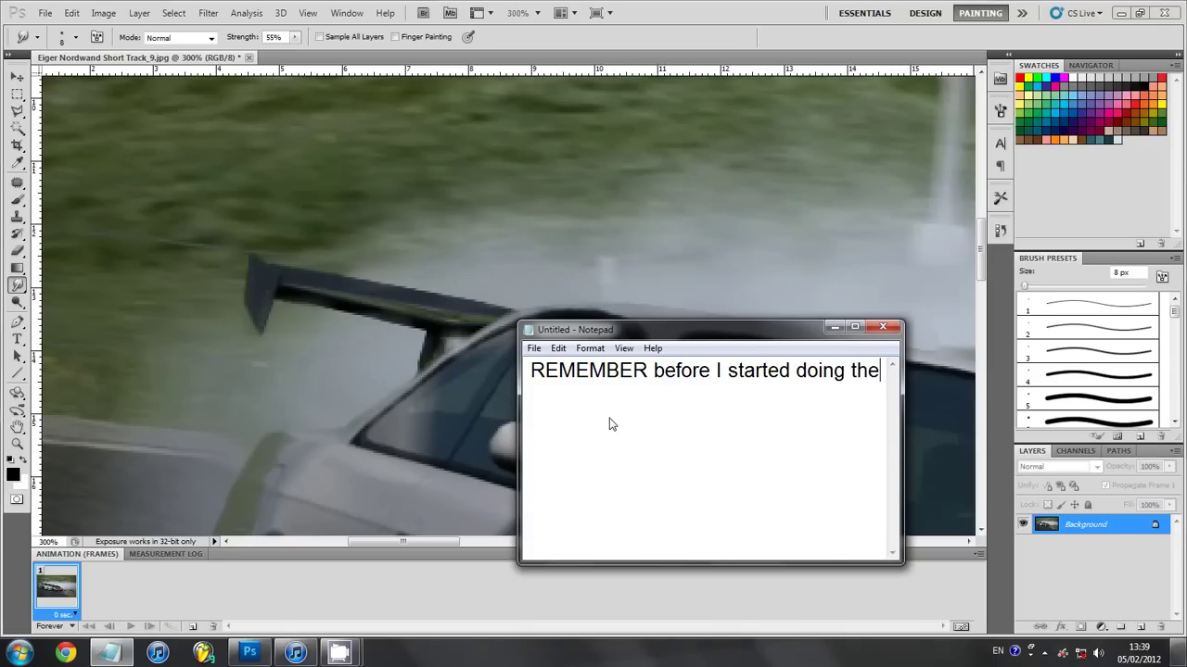
{"action": "type", "text": " bodyt"}
{"action": "key", "text": "BackSpace"}
{"action": "key", "text": "BackSpace"}
{"action": "type", "text": "of the car and the"}
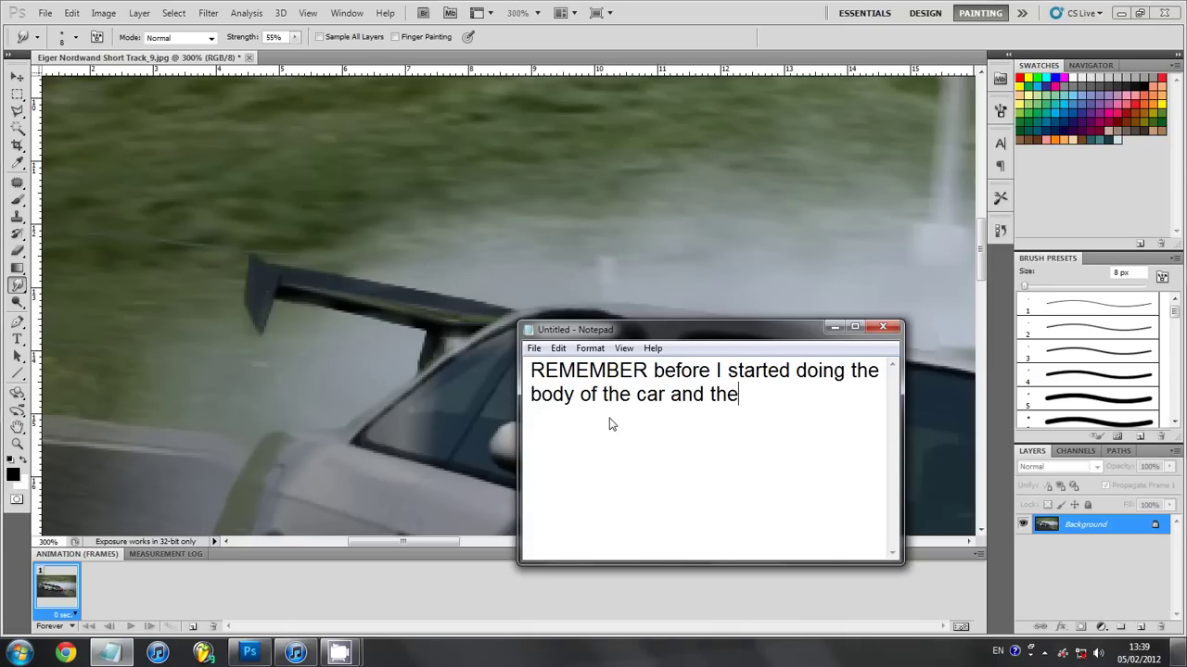
{"action": "type", "text": " spiBackSpace"}
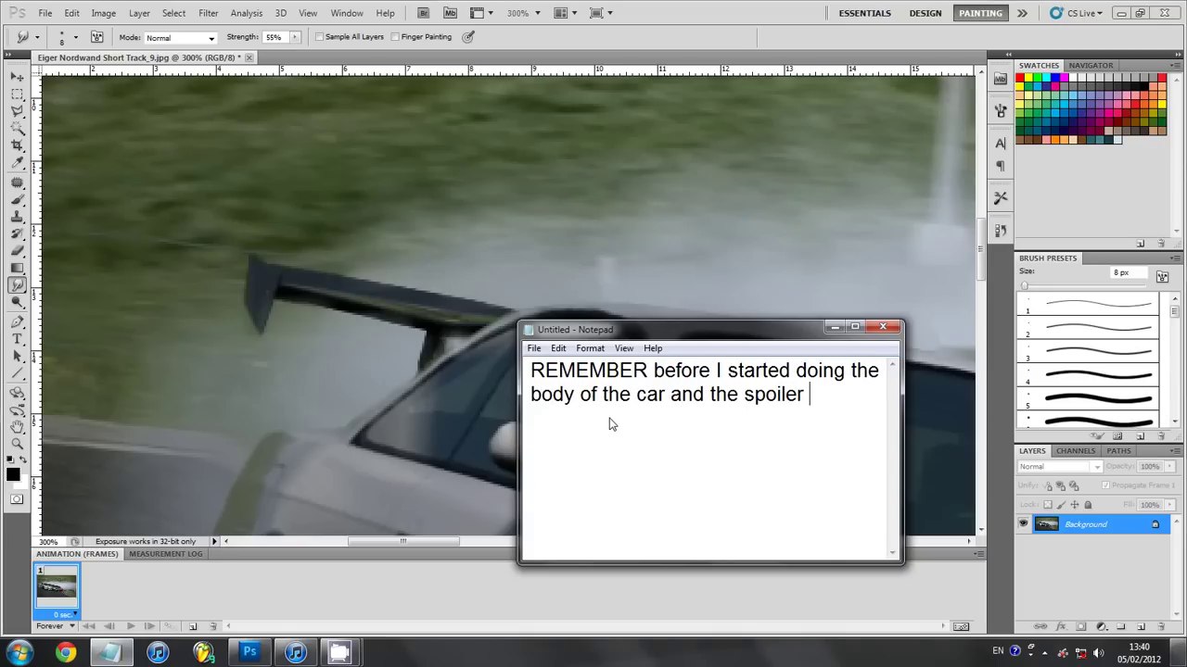
{"action": "type", "text": "inv"}
{"action": "type", "text": "erted t"}
{"action": "type", "text": "he selecti"}
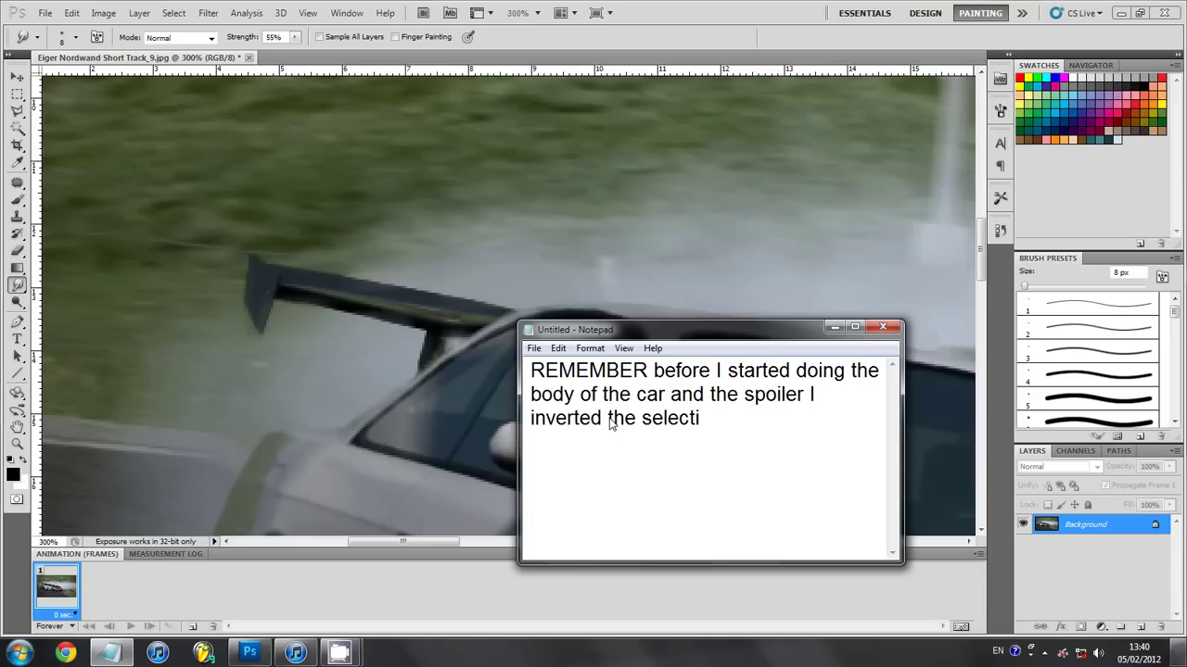
{"action": "type", "text": "on! "}
{"action": "type", "text": "Ctrol"}
{"action": "key", "text": "BackSpace"}
{"action": "key", "text": "BackSpace"}
{"action": "type", "text": "+S"}
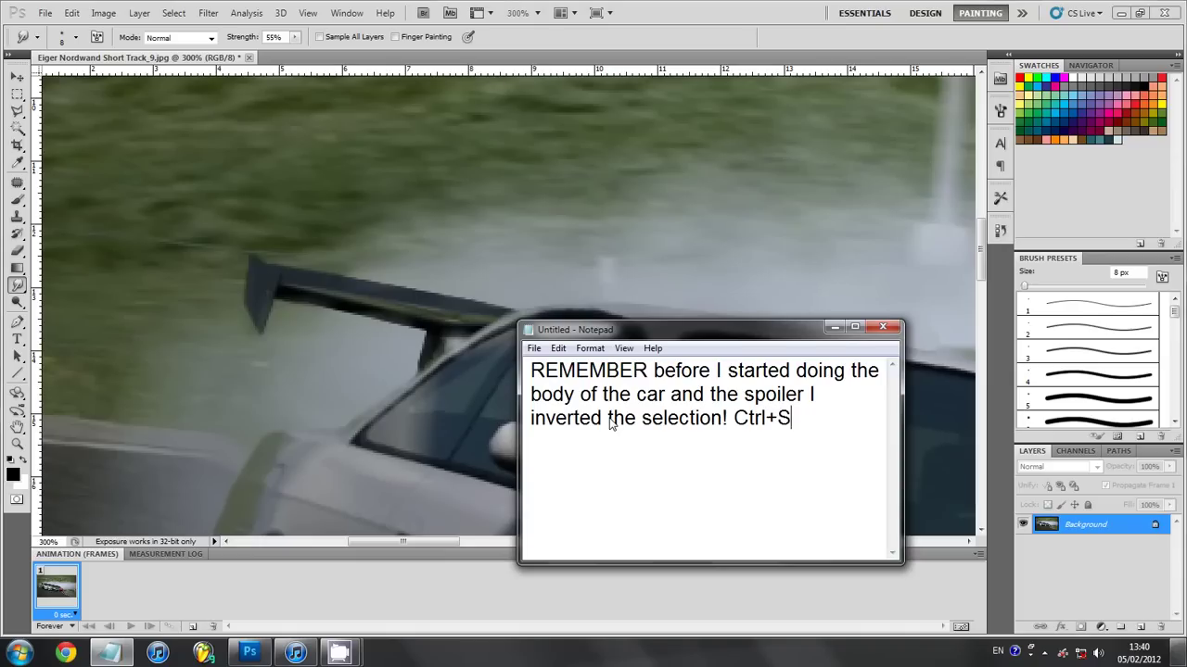
{"action": "type", "text": "hift+i"}
{"action": "key", "text": "ctrl+a"}
{"action": "key", "text": "BackSpace"}
- Back in Photoshop, deselect the previous selection and move the view right
{"action": "left_click", "coordinate": [561, 62]}
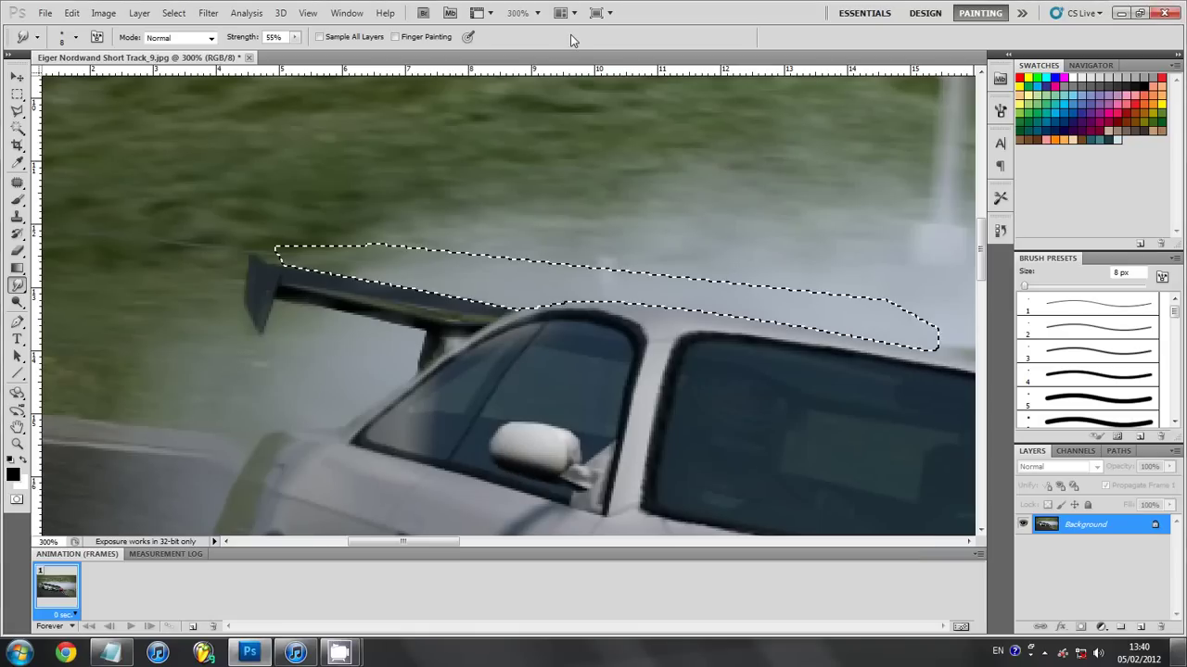
{"action": "key", "text": "l"}
{"action": "right_click", "coordinate": [395, 257]}
{"action": "left_click", "coordinate": [432, 265]}
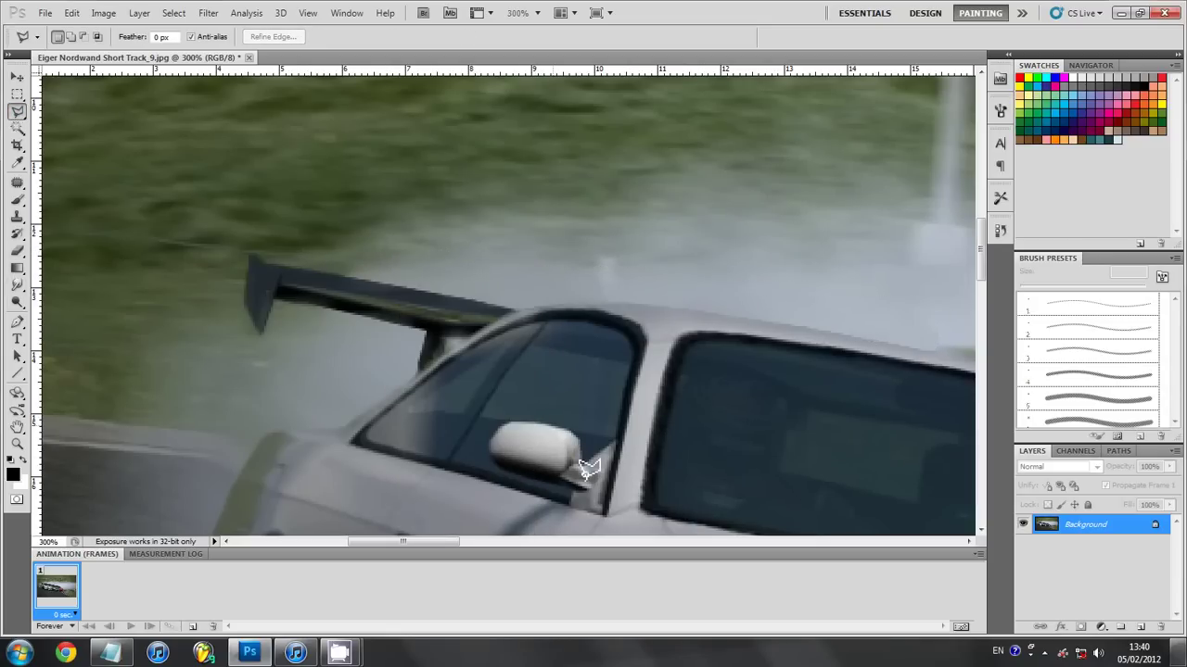
{"action": "left_click_drag", "start_coordinate": [448, 548], "coordinate": [519, 545]}
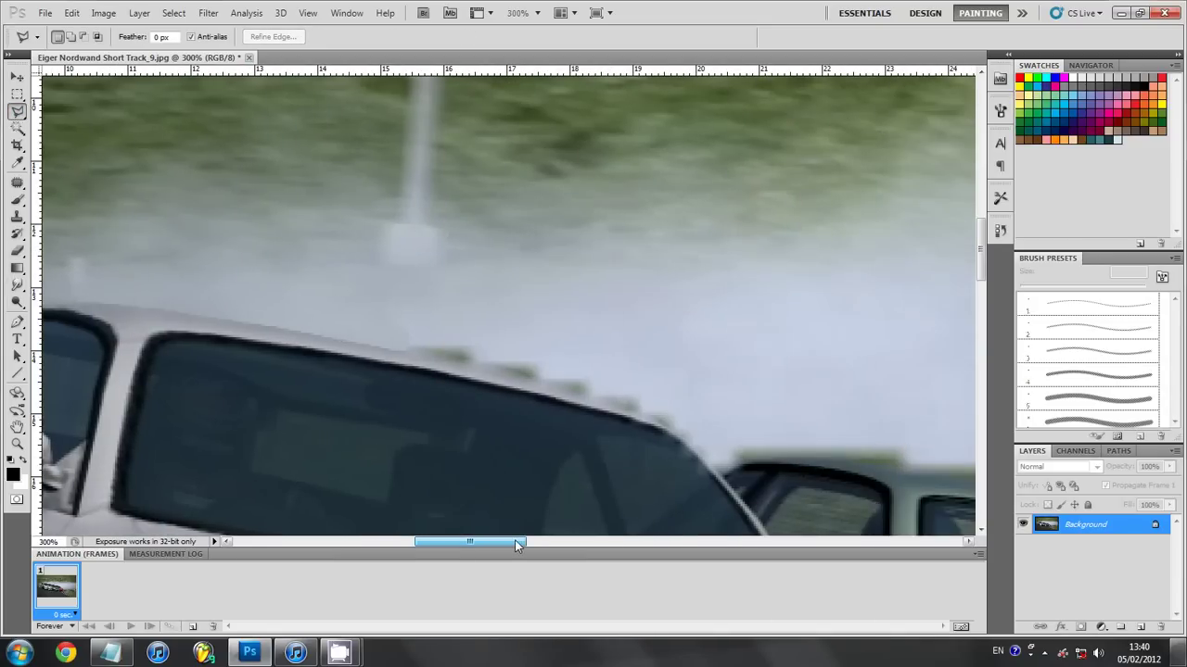
{"action": "scroll", "coordinate": [510, 503], "scroll_direction": "down", "scroll_amount": 2}
{"action": "scroll", "coordinate": [543, 450], "scroll_direction": "down", "scroll_amount": 1}
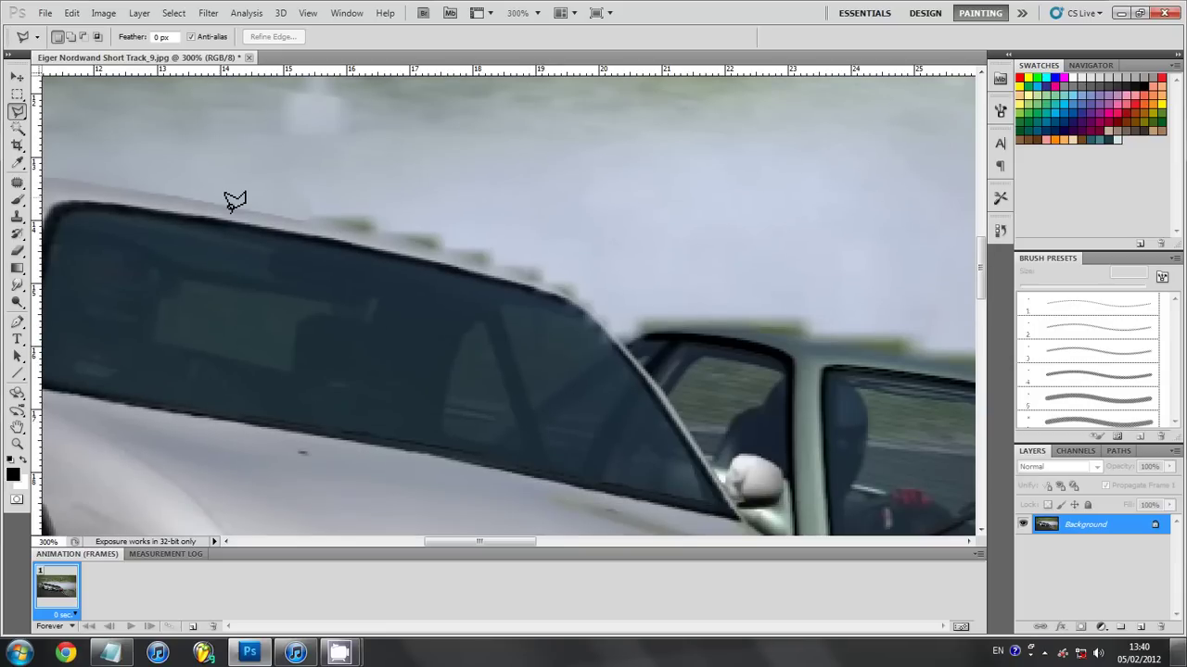
- Outline the misty sky strip along the front roof edge with the Polygonal Lasso
{"action": "left_click", "coordinate": [293, 220]}
{"action": "left_click", "coordinate": [501, 269]}
{"action": "left_click", "coordinate": [552, 287]}
{"action": "left_click", "coordinate": [590, 308]}
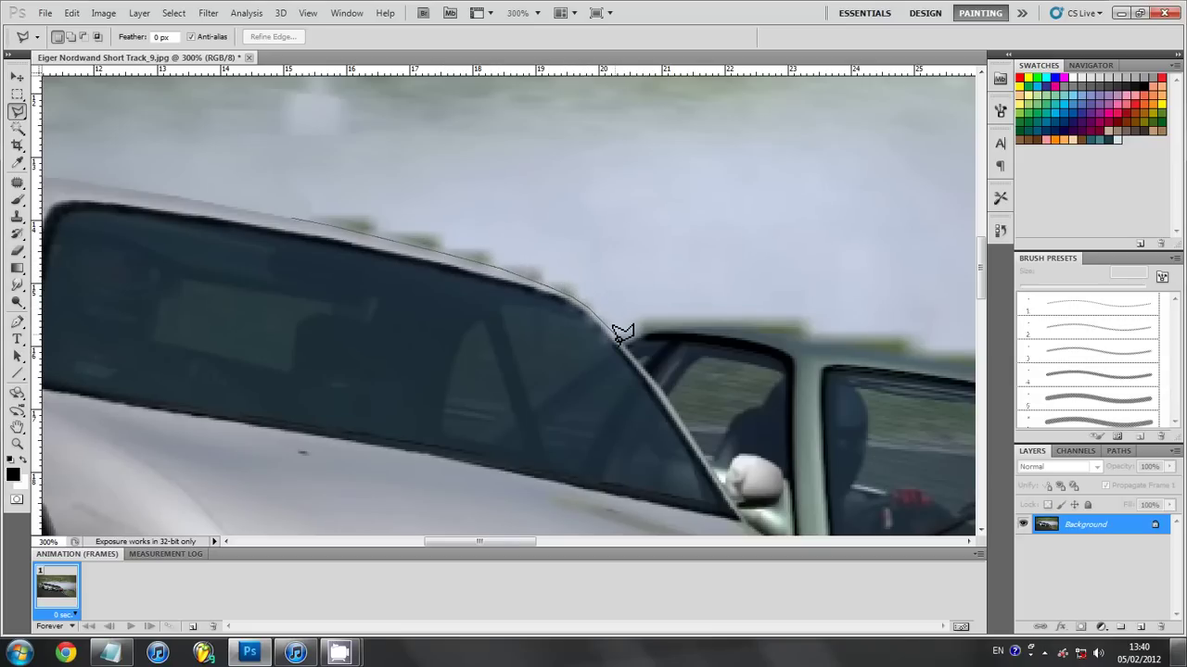
{"action": "left_click", "coordinate": [625, 340]}
{"action": "left_click", "coordinate": [642, 329]}
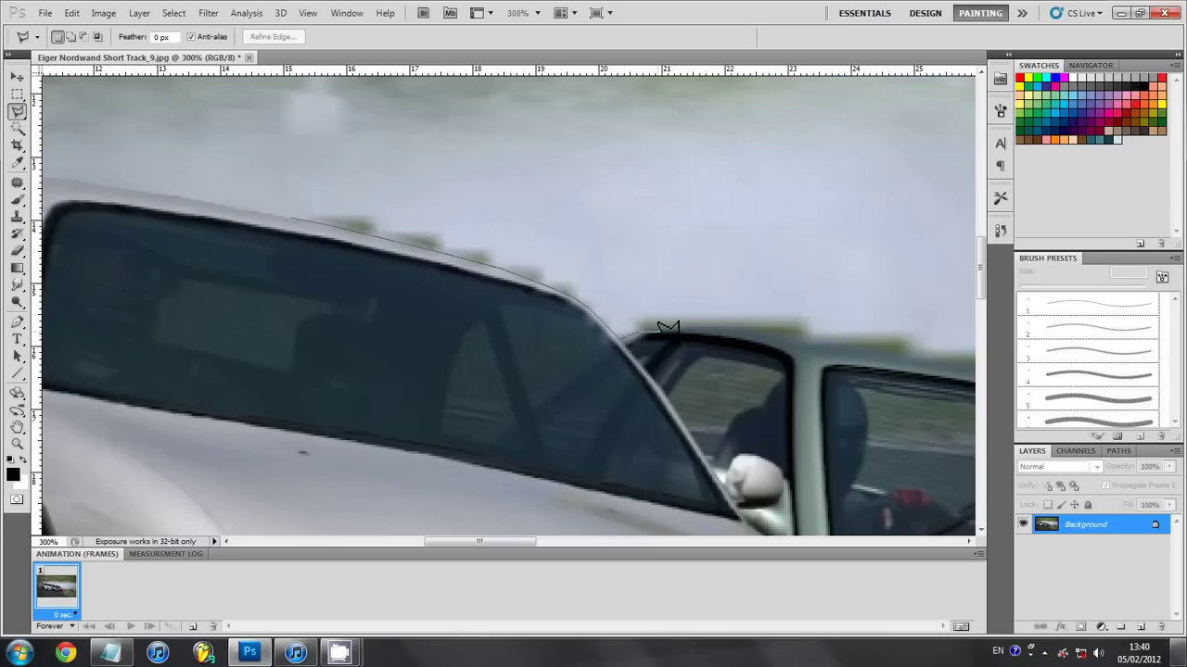
{"action": "left_click", "coordinate": [715, 327]}
{"action": "left_click", "coordinate": [936, 356]}
{"action": "left_click", "coordinate": [956, 326]}
{"action": "left_click", "coordinate": [823, 195]}
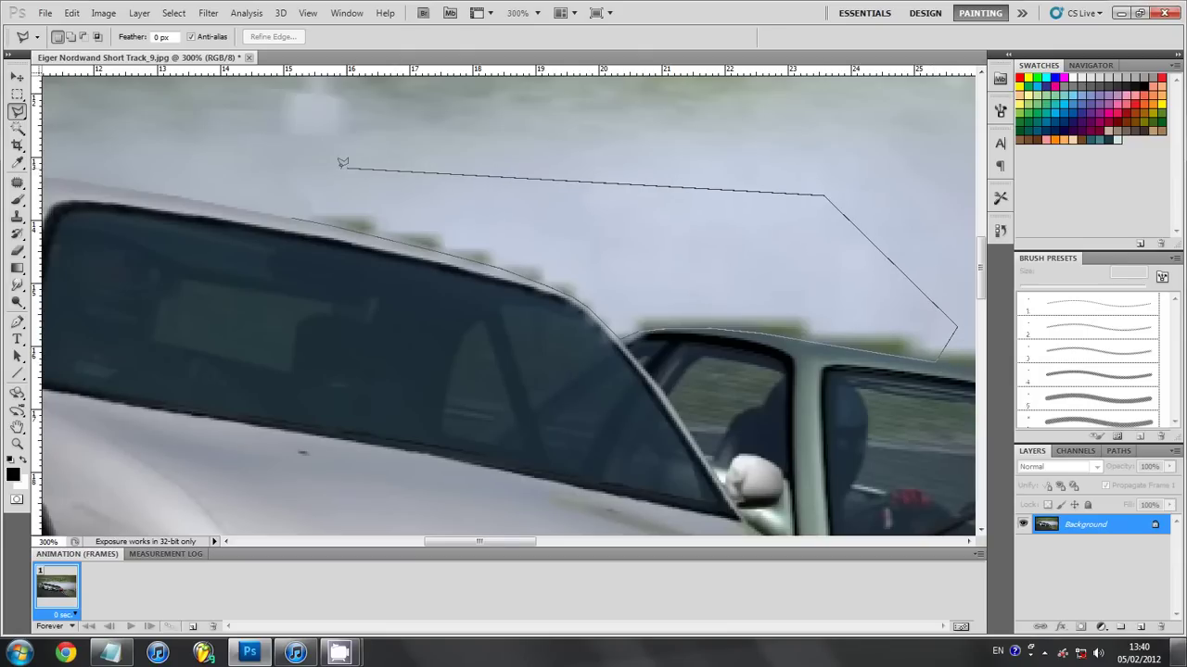
{"action": "left_click", "coordinate": [340, 168]}
{"action": "left_click", "coordinate": [294, 214]}
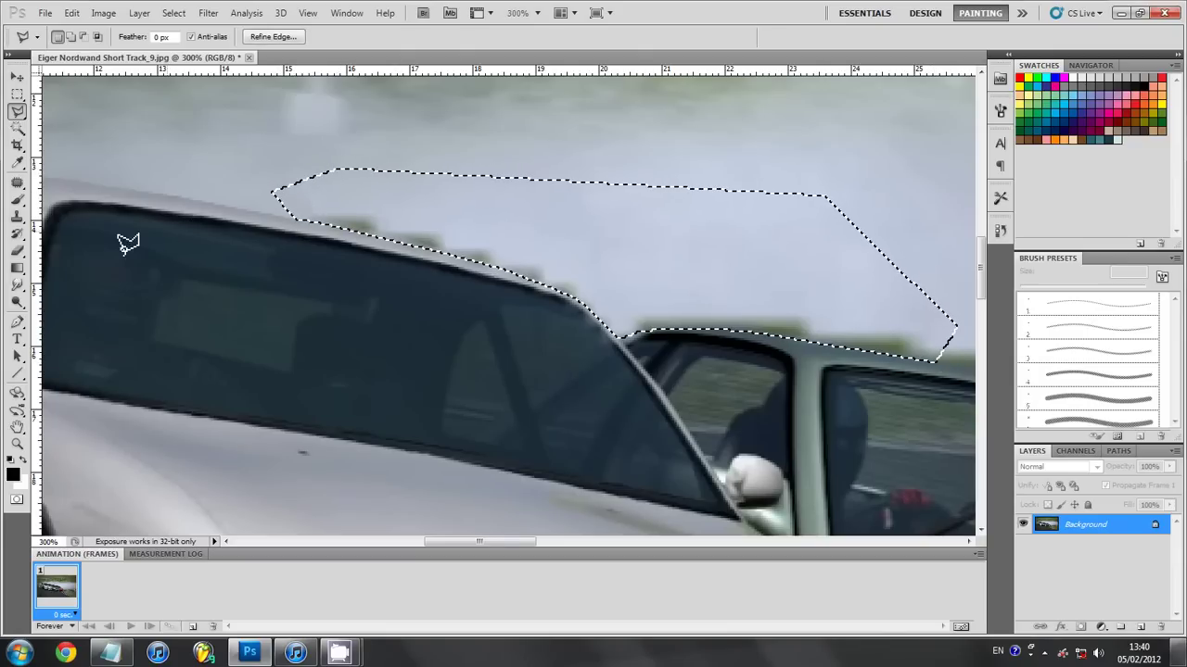
{"action": "left_click", "coordinate": [17, 287]}
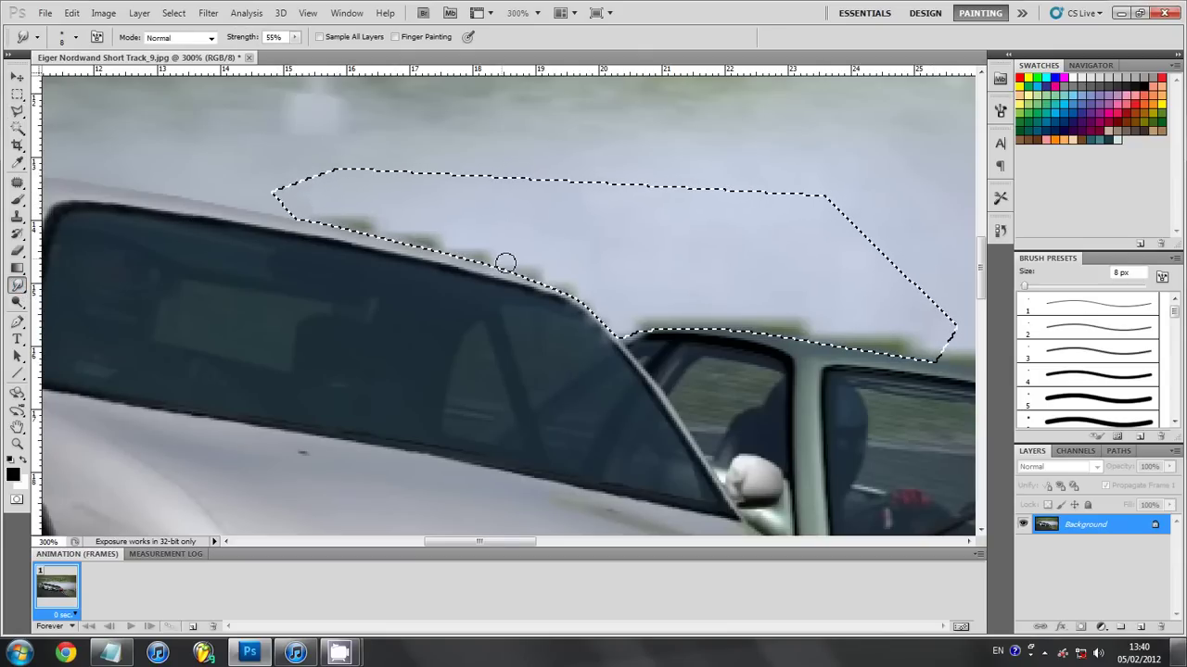
- Smudge away the green treetops inside the selection with an enlarged brush
{"action": "key", "text": "bracketright"}
{"action": "key", "text": "bracketright"}
{"action": "key", "text": "bracketright"}
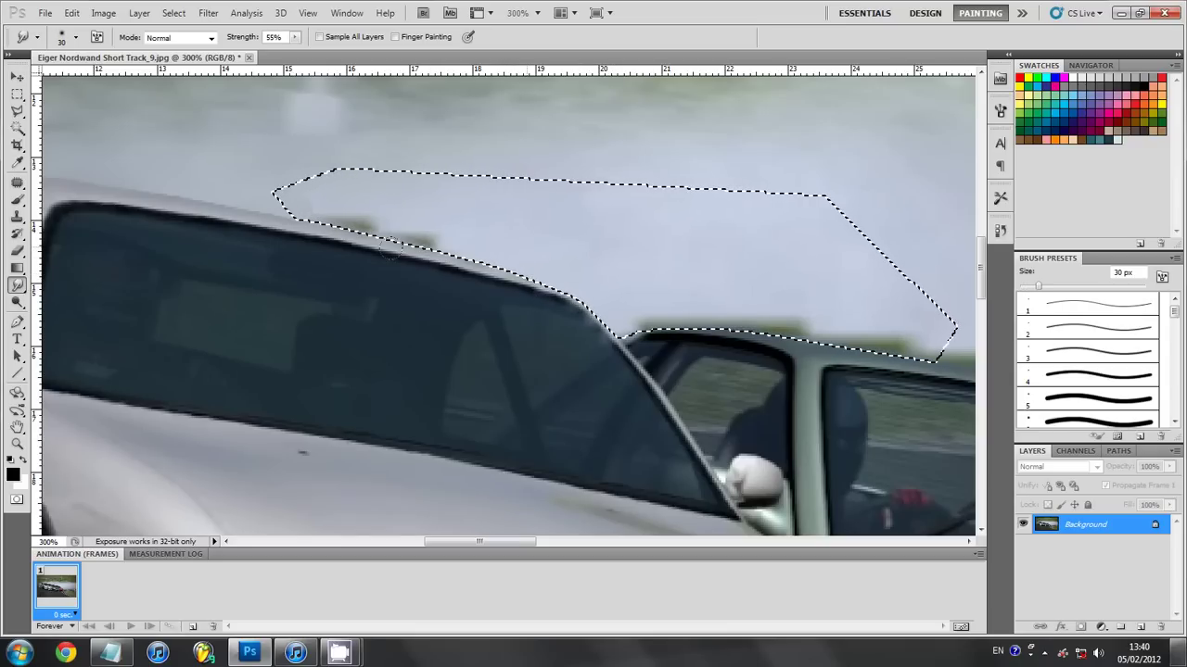
{"action": "left_click_drag", "start_coordinate": [390, 243], "coordinate": [365, 221]}
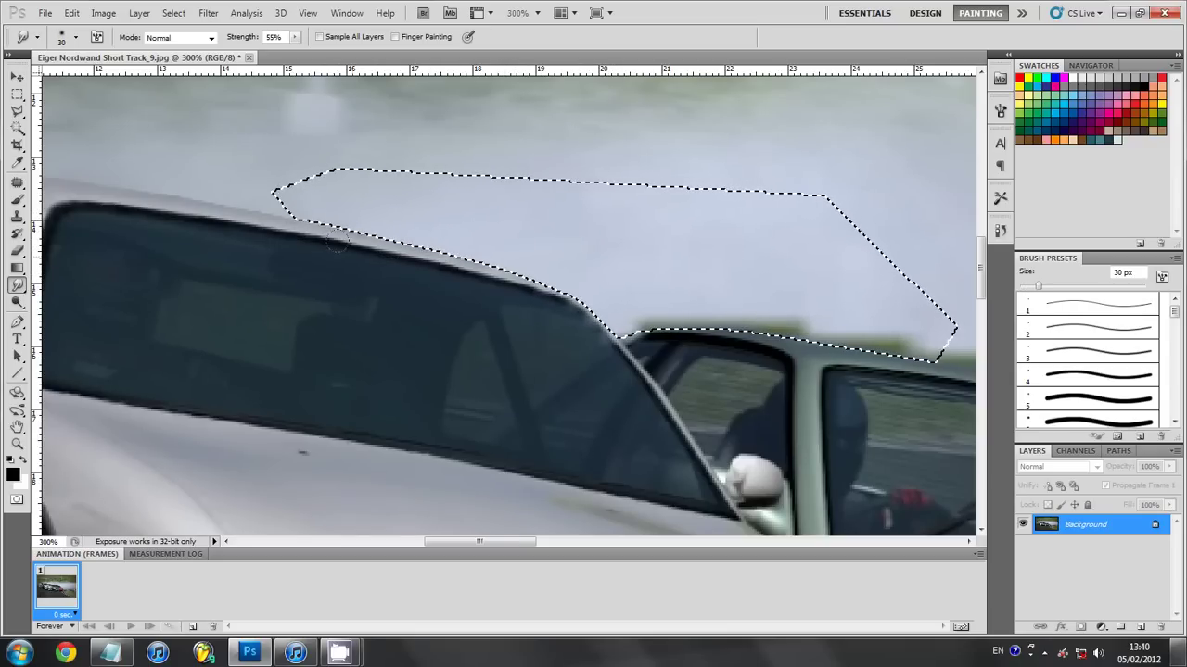
{"action": "mouse_move", "coordinate": [595, 289]}
{"action": "left_mouse_down"}
{"action": "mouse_move", "coordinate": [704, 259]}
{"action": "mouse_move", "coordinate": [730, 265]}
{"action": "left_mouse_up"}
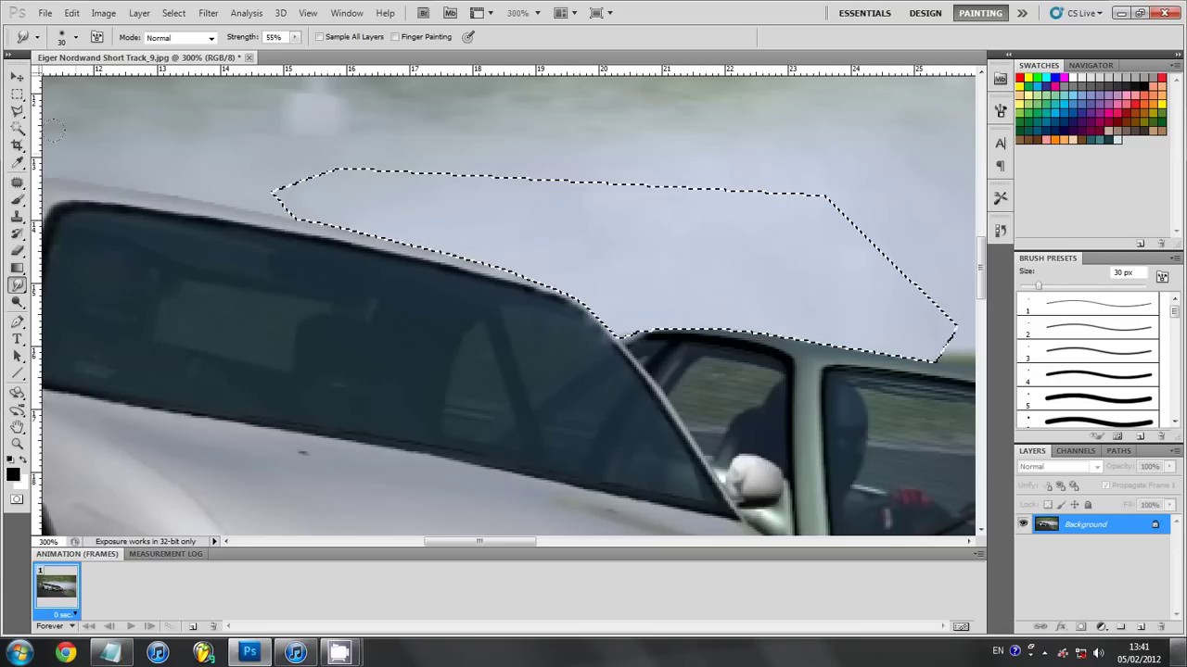
{"action": "left_click", "coordinate": [17, 111]}
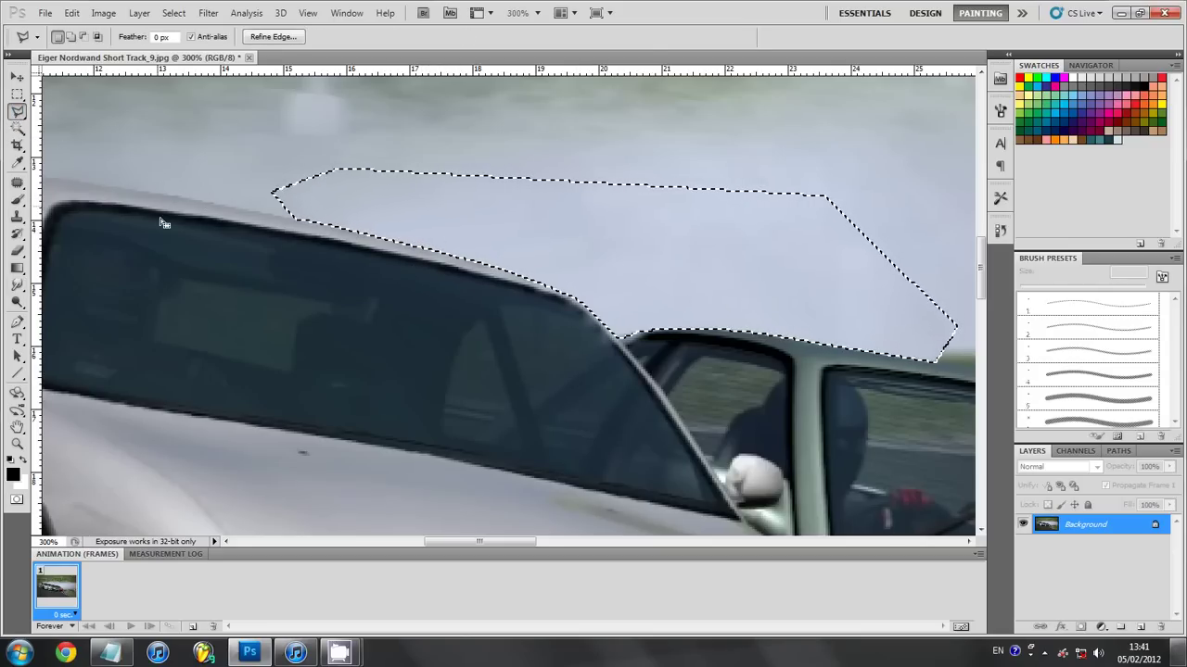
{"action": "left_click", "coordinate": [17, 284]}
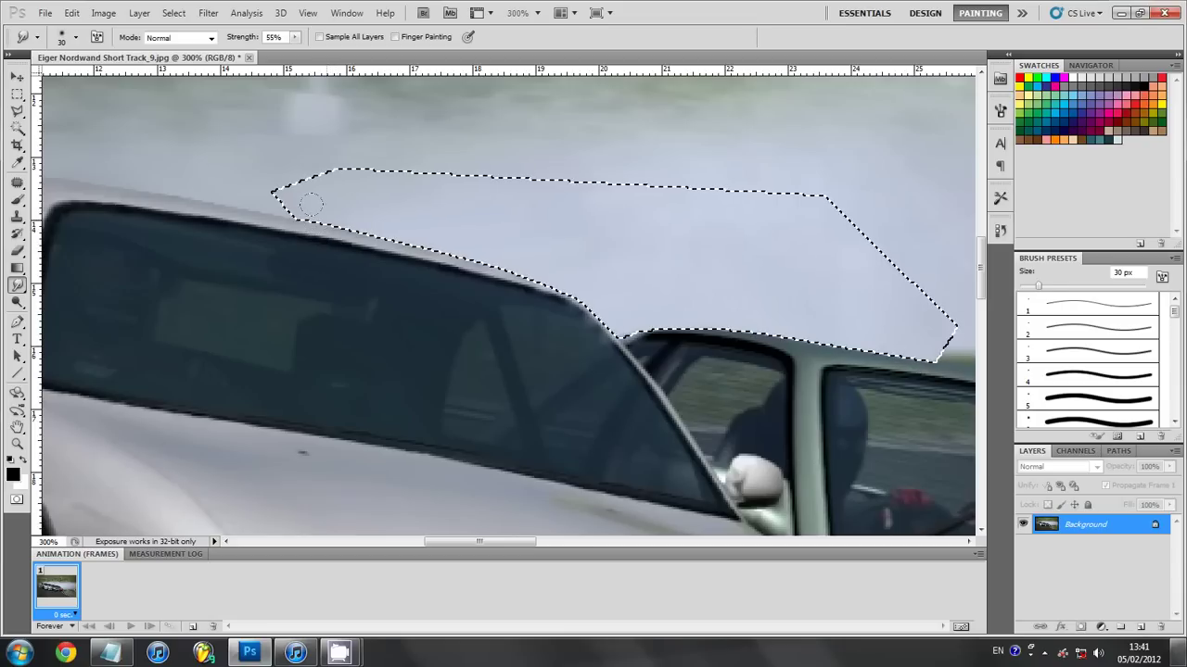
- Smooth the roof and door-frame edges into the sky with an 8 px Smudge brush
{"action": "key", "text": "bracketleft"}
{"action": "key", "text": "bracketleft"}
{"action": "key", "text": "bracketleft"}
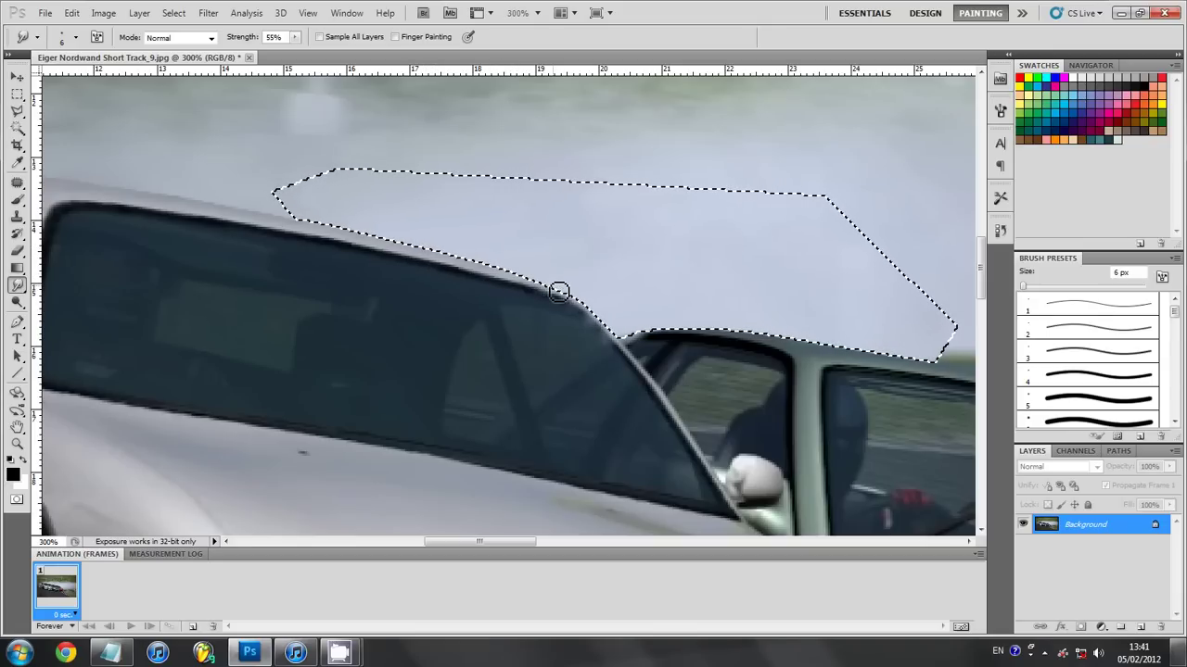
{"action": "left_click_drag", "start_coordinate": [567, 296], "coordinate": [634, 340]}
{"action": "left_click_drag", "start_coordinate": [635, 345], "coordinate": [802, 352]}
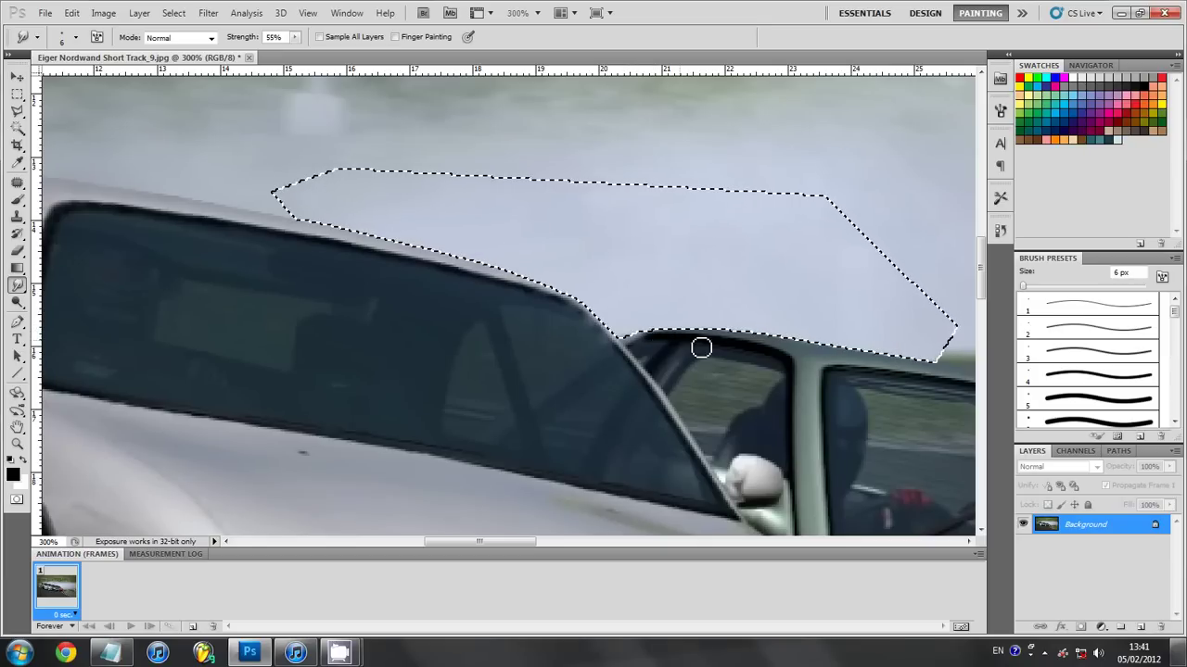
{"action": "key", "text": "bracketright"}
{"action": "key", "text": "bracketright"}
{"action": "left_click_drag", "start_coordinate": [822, 351], "coordinate": [925, 360]}
- Drop the old selection, zoom in on the windshield, and trace a thin roof/pillar edge selection
{"action": "key", "text": "l"}
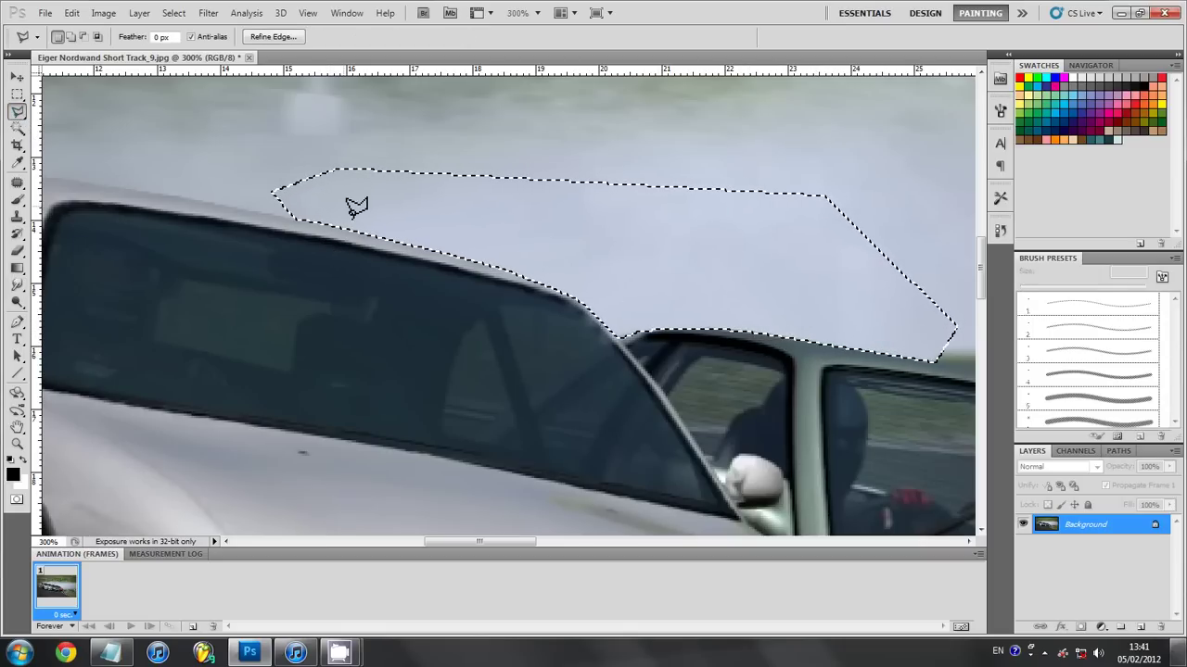
{"action": "right_click", "coordinate": [353, 212]}
{"action": "left_click", "coordinate": [389, 220]}
{"action": "scroll", "coordinate": [508, 329], "scroll_direction": "down", "scroll_amount": 2}
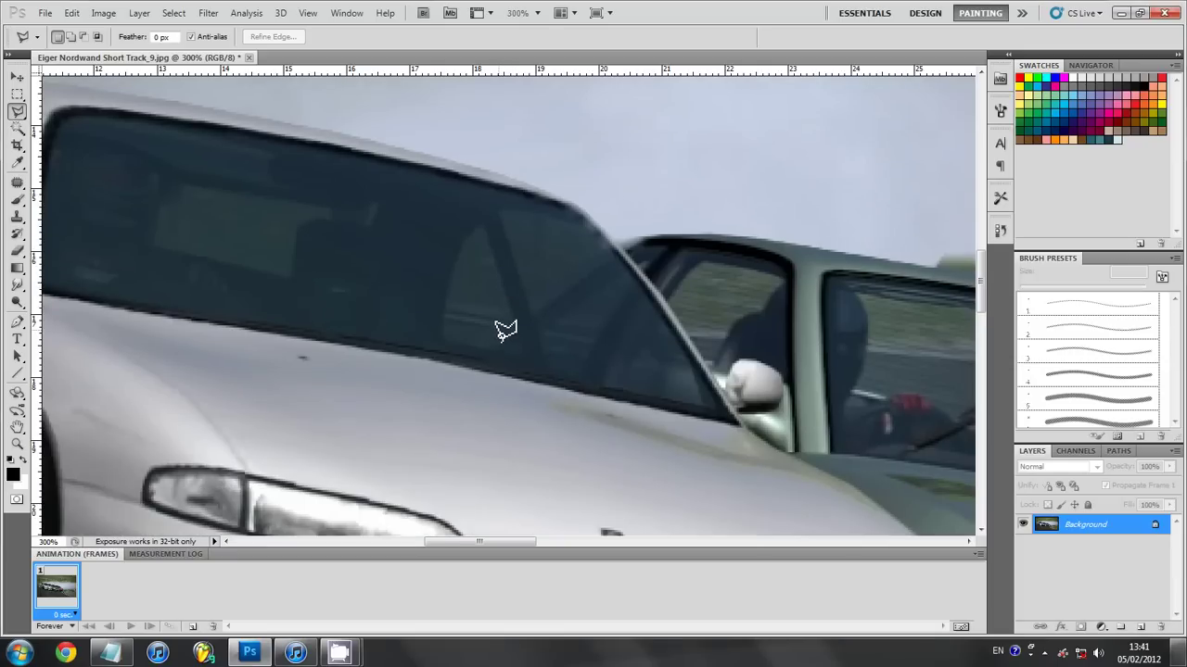
{"action": "scroll", "coordinate": [504, 330], "scroll_direction": "up", "scroll_amount": 1}
{"action": "scroll", "coordinate": [505, 331], "scroll_direction": "down", "scroll_amount": 1}
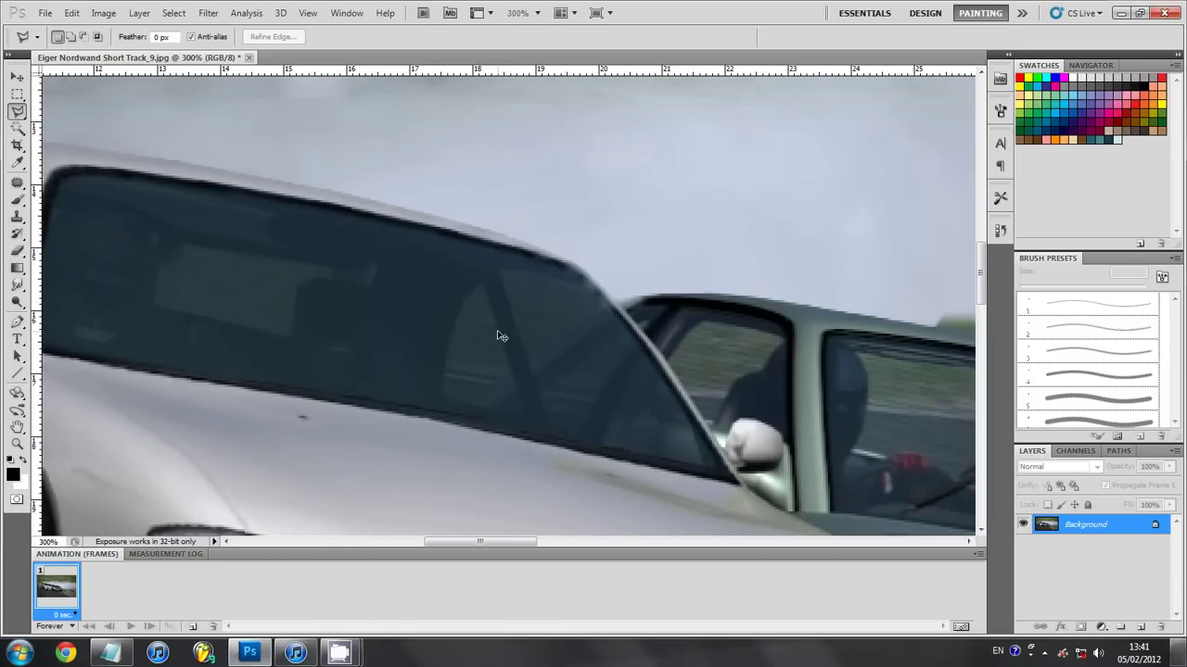
{"action": "scroll", "coordinate": [498, 334], "scroll_direction": "down", "scroll_amount": 2}
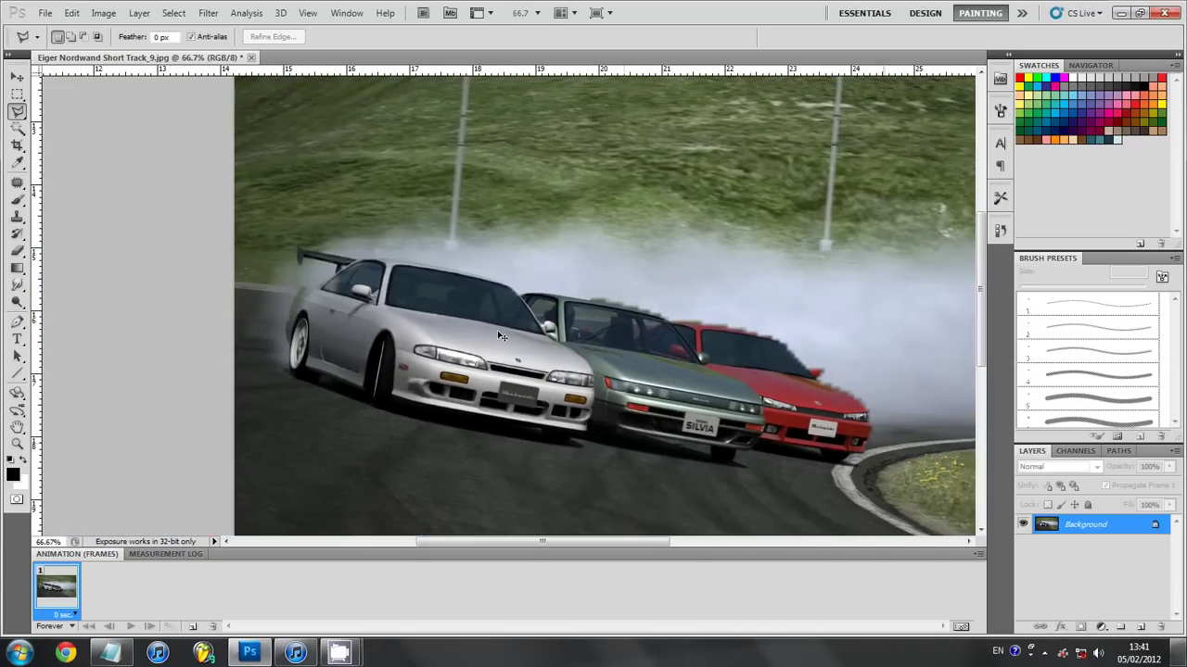
{"action": "scroll", "coordinate": [497, 330], "scroll_direction": "up", "scroll_amount": 2}
{"action": "scroll", "coordinate": [497, 330], "scroll_direction": "up", "scroll_amount": 1}
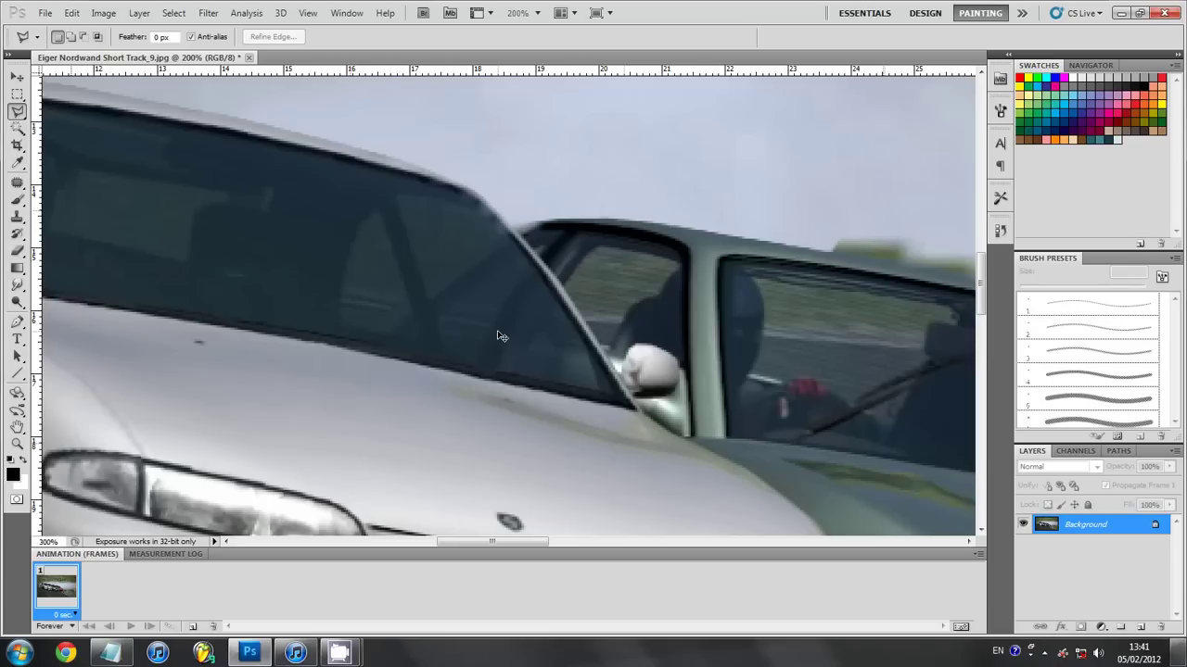
{"action": "scroll", "coordinate": [497, 330], "scroll_direction": "up", "scroll_amount": 1}
{"action": "scroll", "coordinate": [482, 329], "scroll_direction": "up", "scroll_amount": 2}
{"action": "scroll", "coordinate": [510, 333], "scroll_direction": "up", "scroll_amount": 3}
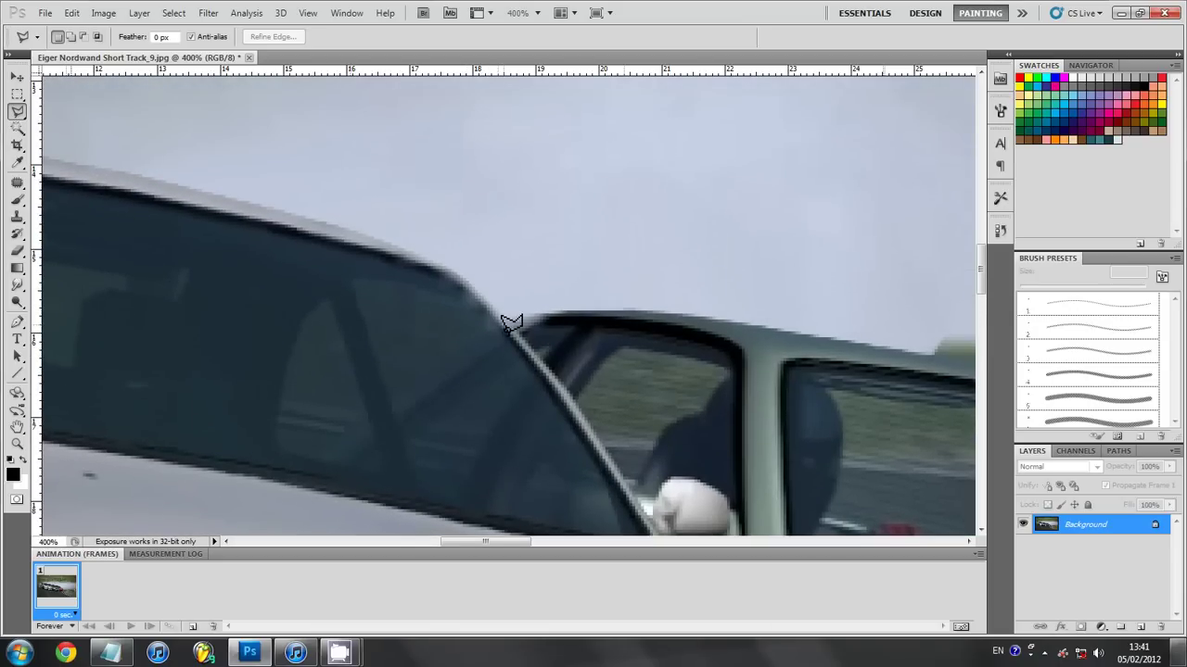
{"action": "scroll", "coordinate": [505, 331], "scroll_direction": "up", "scroll_amount": 1}
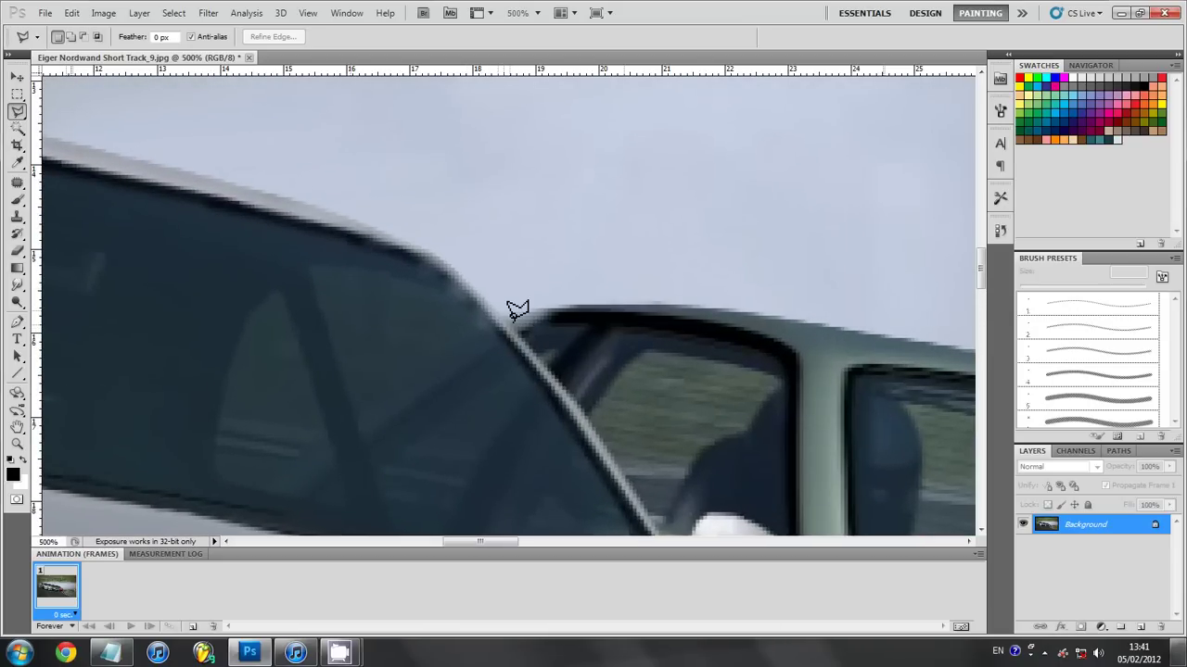
{"action": "left_click", "coordinate": [423, 260]}
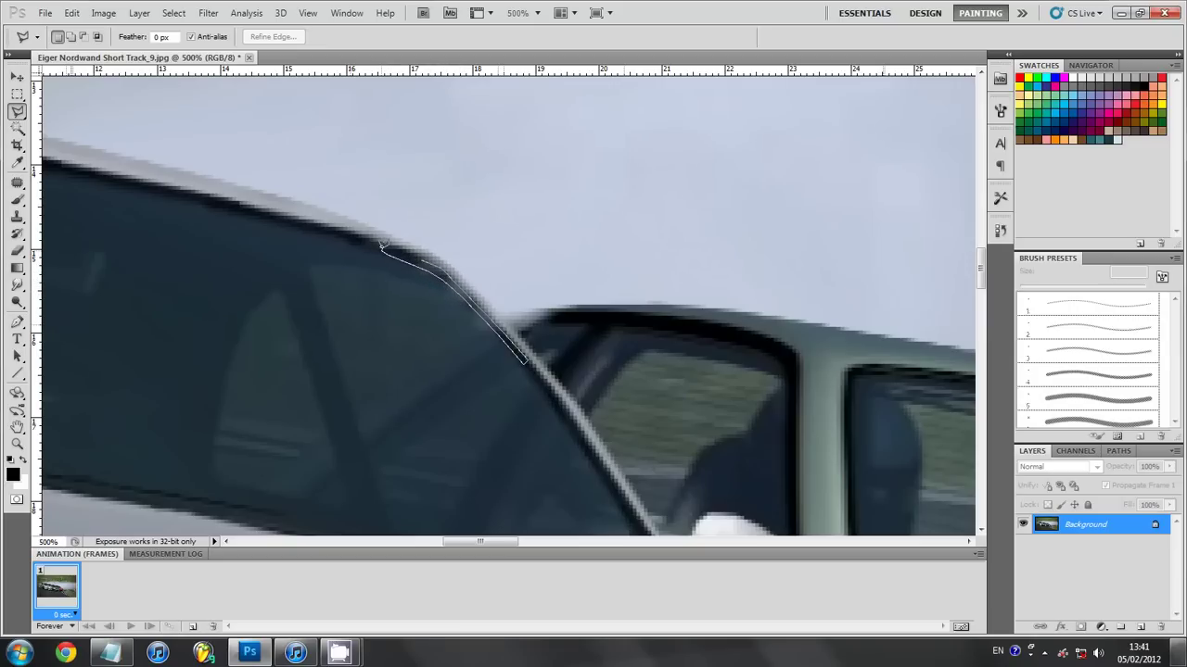
{"action": "left_click", "coordinate": [383, 250]}
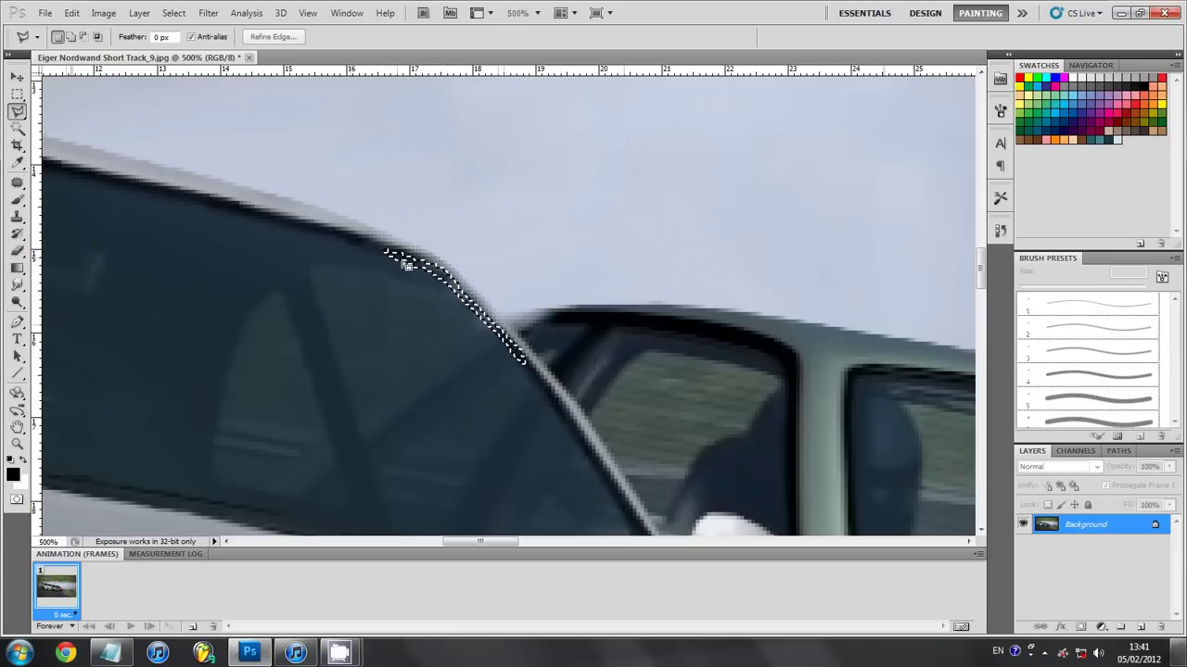
- Browse the eyedropper, dodge/burn, smudge and brush tool groups
{"action": "left_click", "coordinate": [16, 164]}
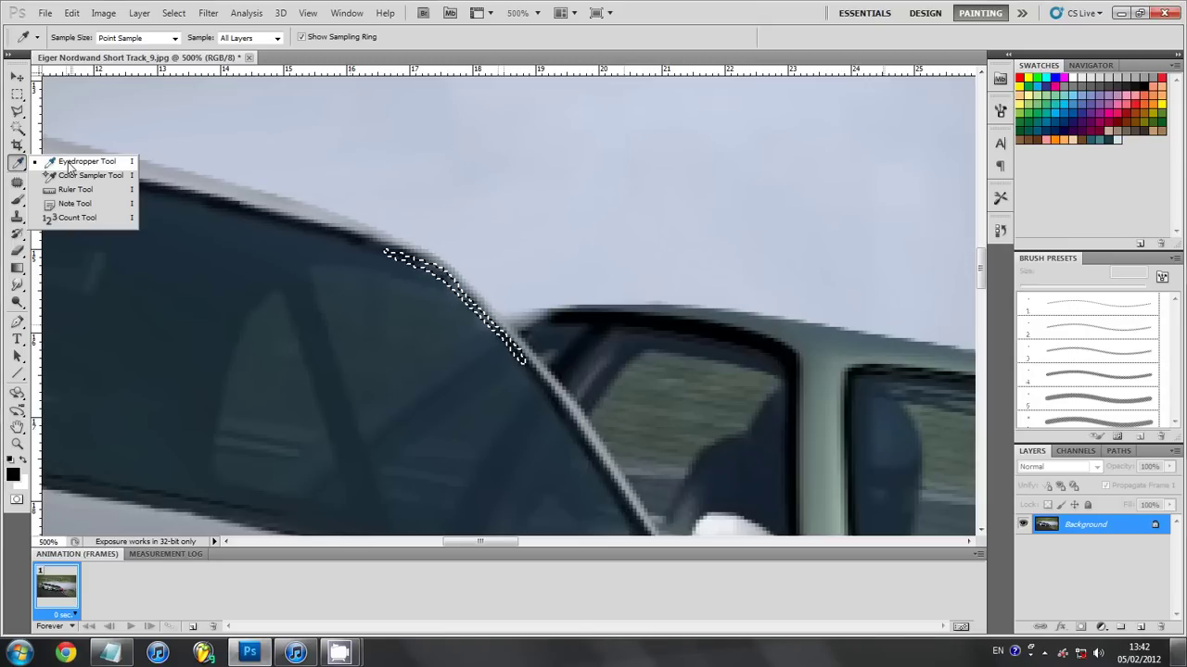
{"action": "left_click", "coordinate": [320, 57]}
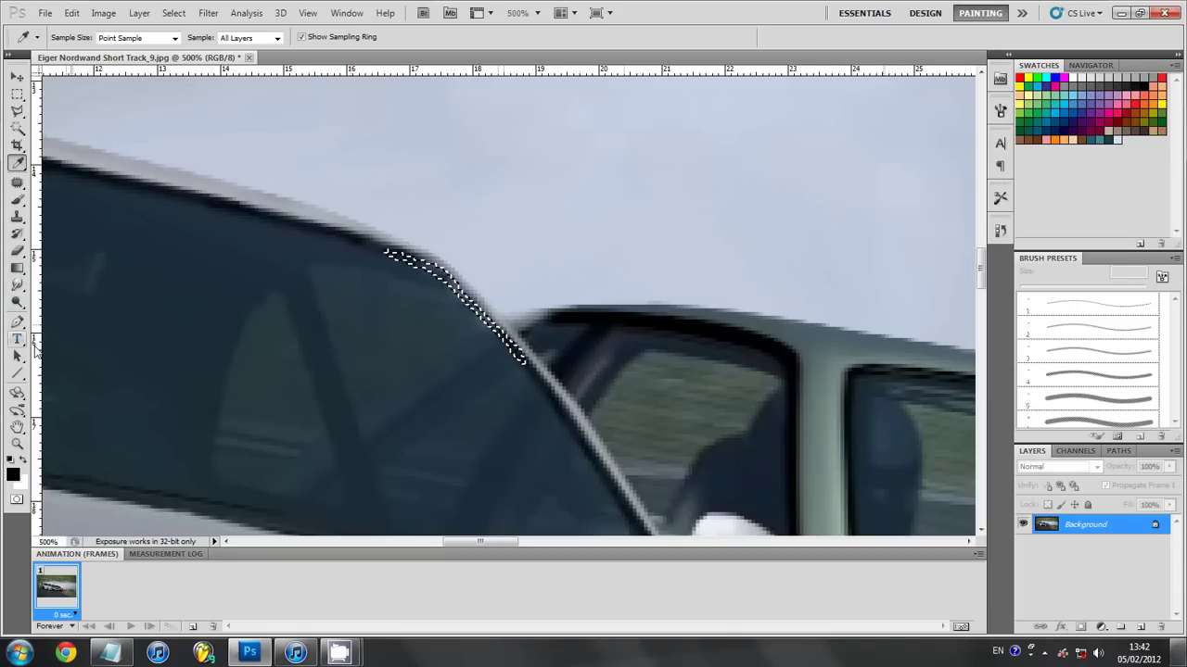
{"action": "left_click", "coordinate": [17, 323]}
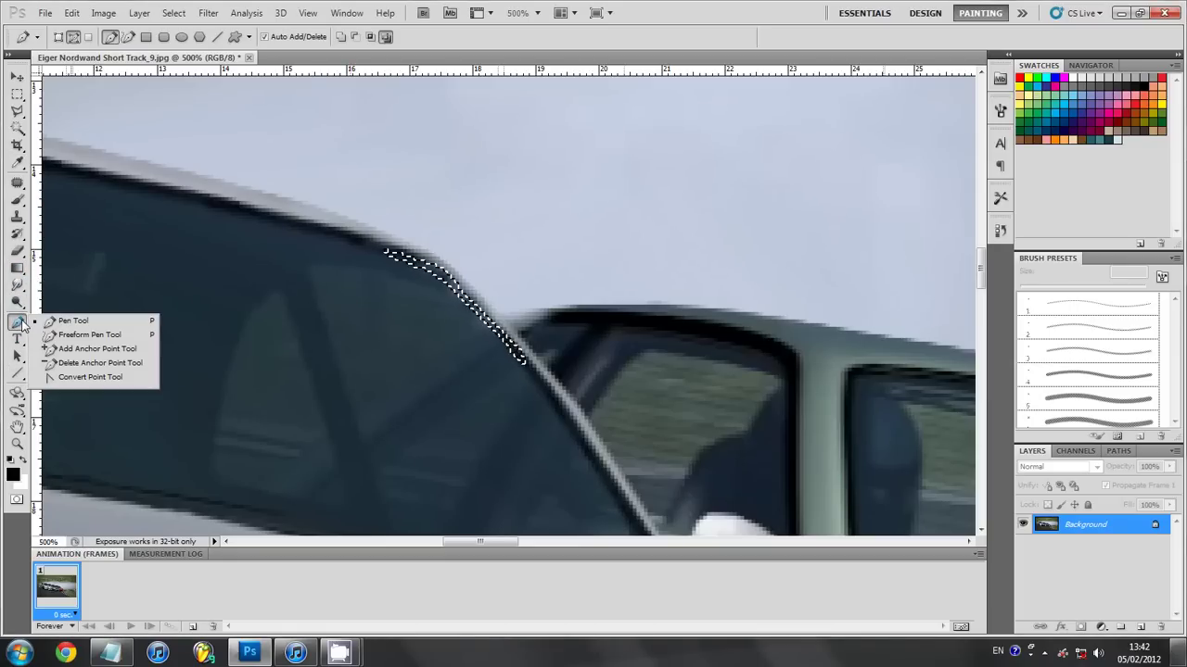
{"action": "left_click", "coordinate": [18, 304]}
{"action": "left_click", "coordinate": [16, 285]}
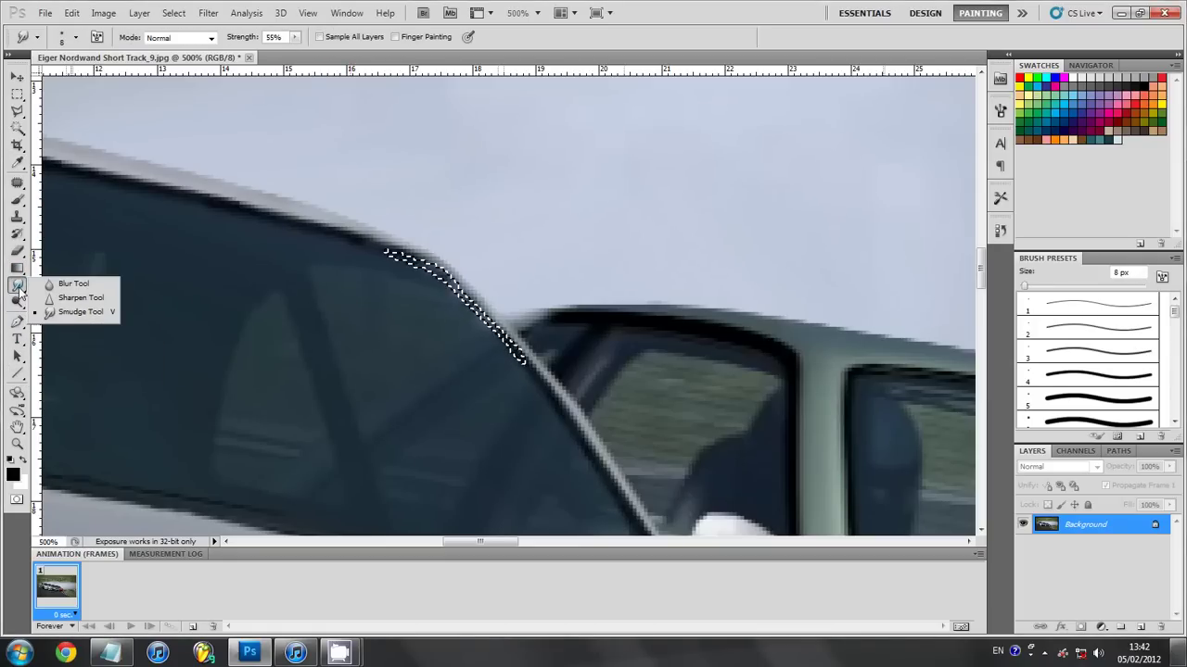
{"action": "left_click", "coordinate": [16, 199]}
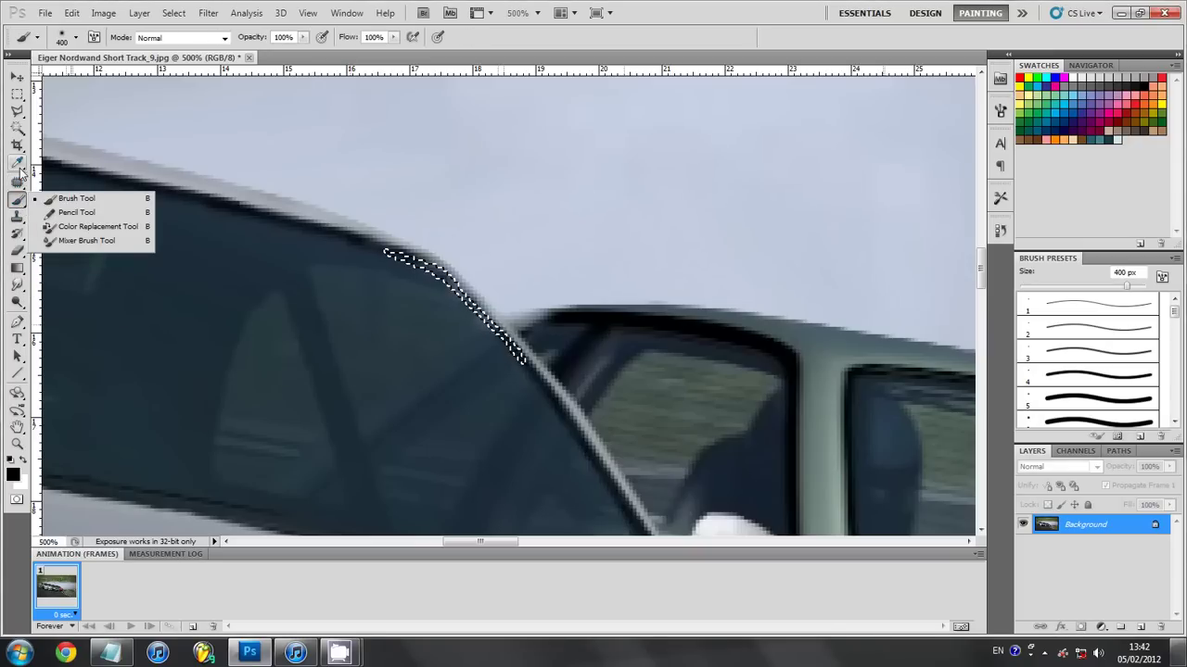
- Sample a dark foreground colour from the car's window edge with the Eyedropper
{"action": "left_click", "coordinate": [17, 164]}
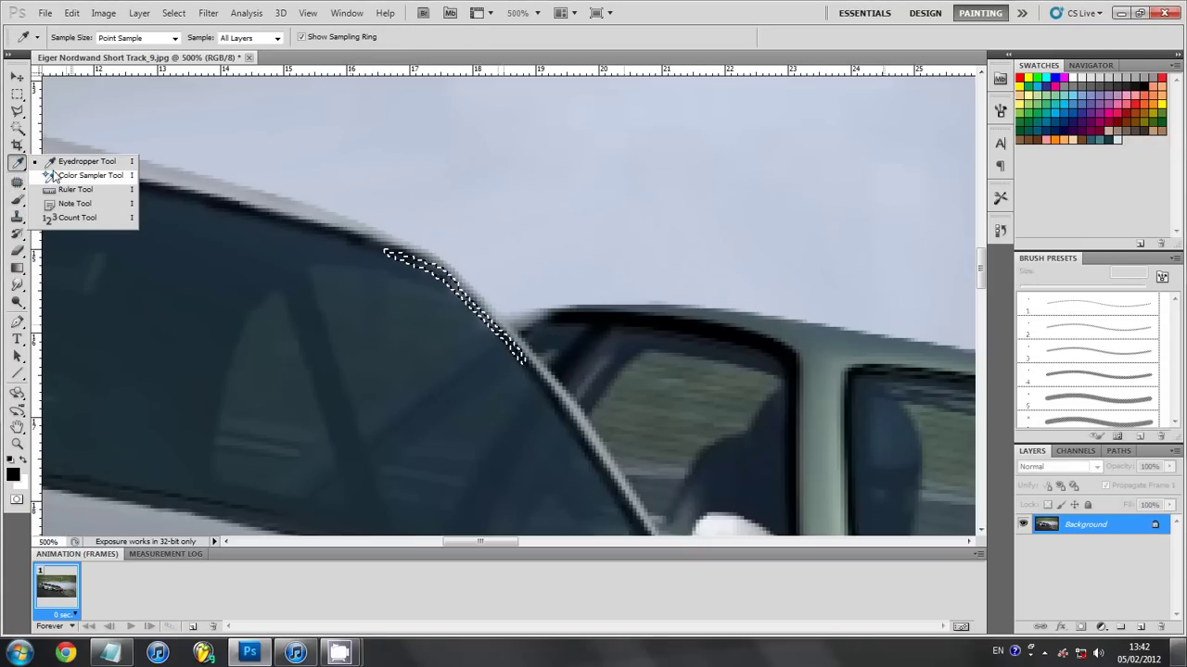
{"action": "left_click", "coordinate": [59, 164]}
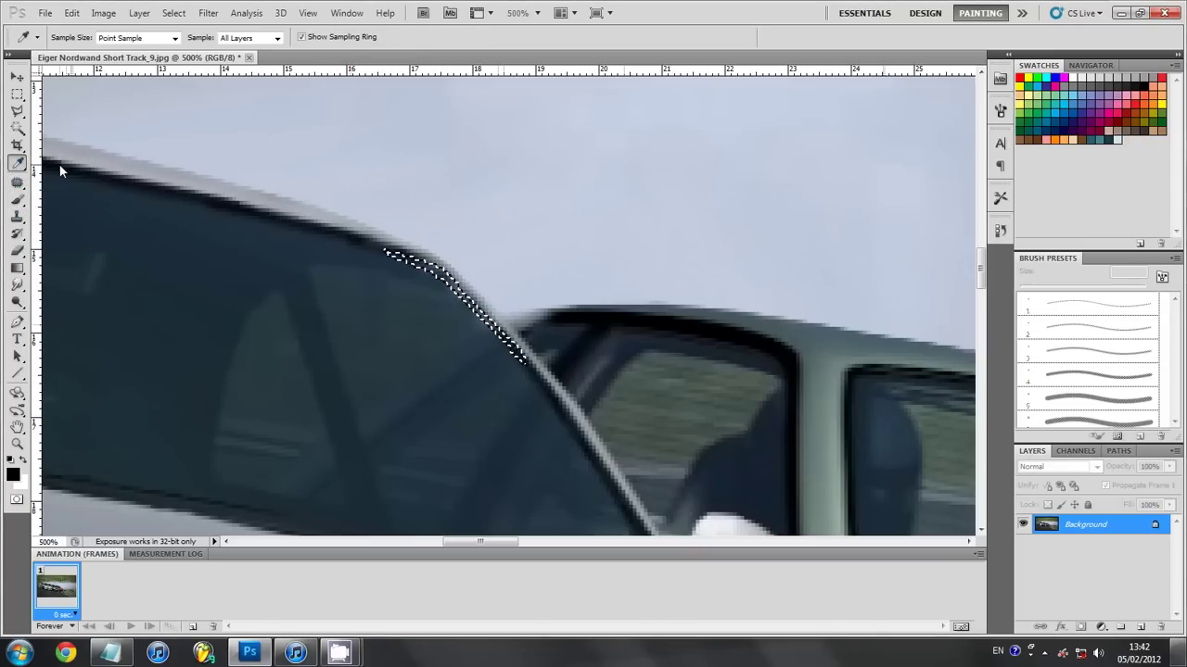
{"action": "left_click", "coordinate": [432, 345]}
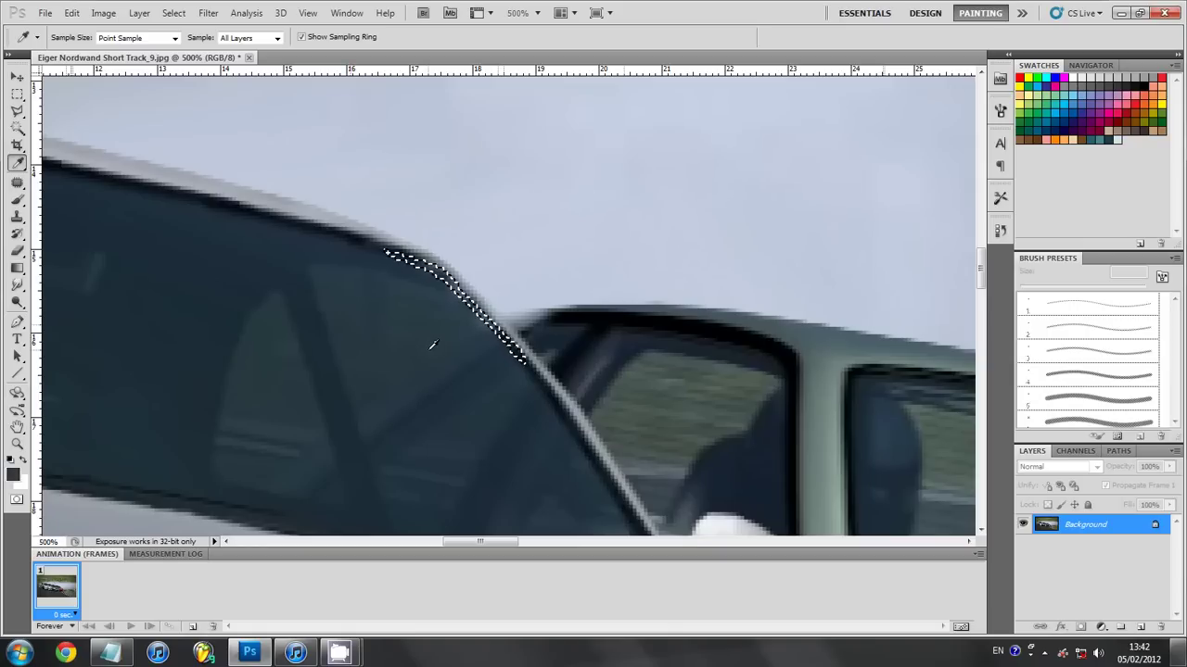
{"action": "left_click", "coordinate": [543, 375]}
- Note in Notepad: eyedropper the right colour, then brush it, since the area is too small to smudge
{"action": "left_click", "coordinate": [110, 653]}
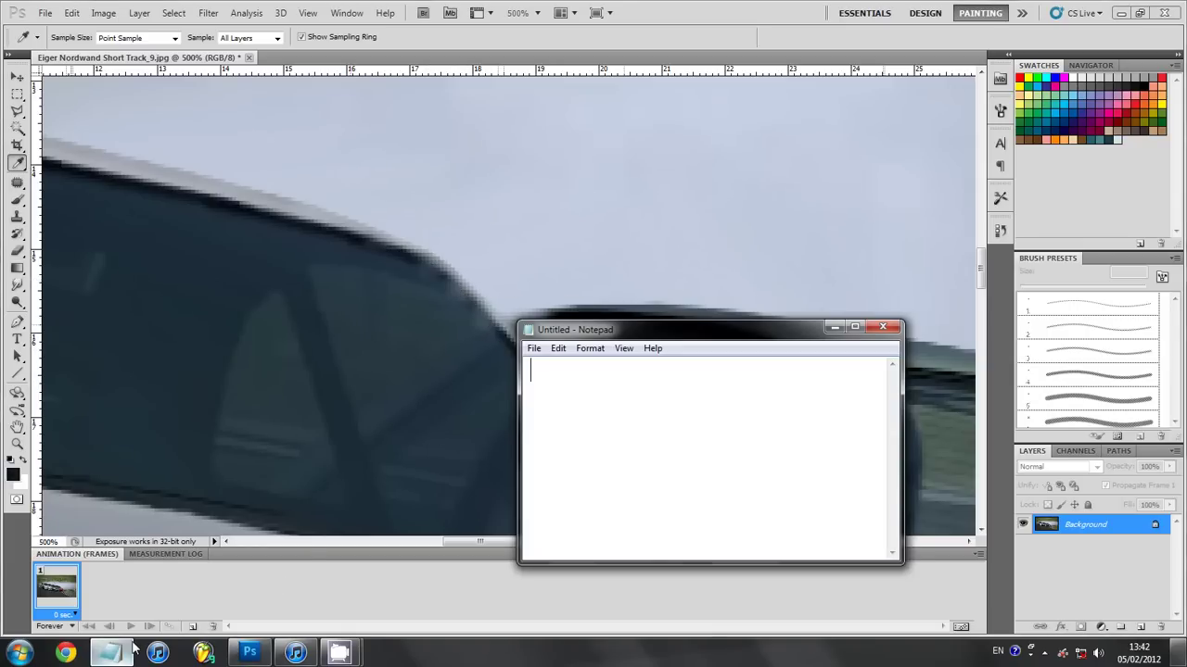
{"action": "left_click_drag", "start_coordinate": [660, 336], "coordinate": [806, 325]}
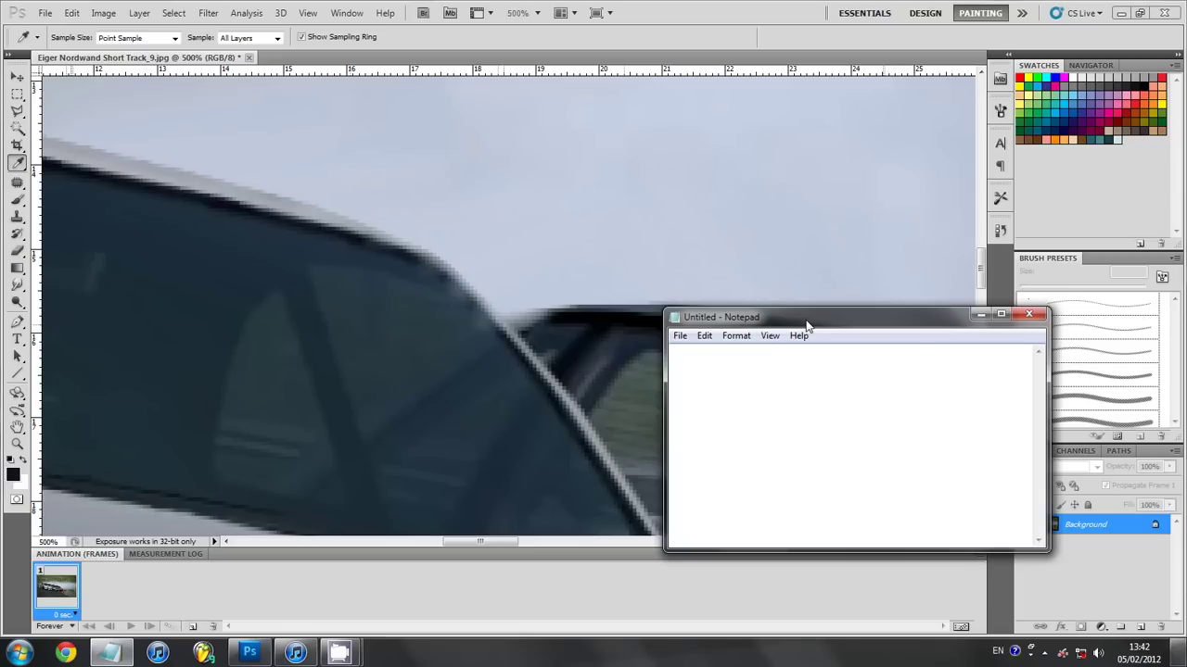
{"action": "type", "text": "Ok here for"}
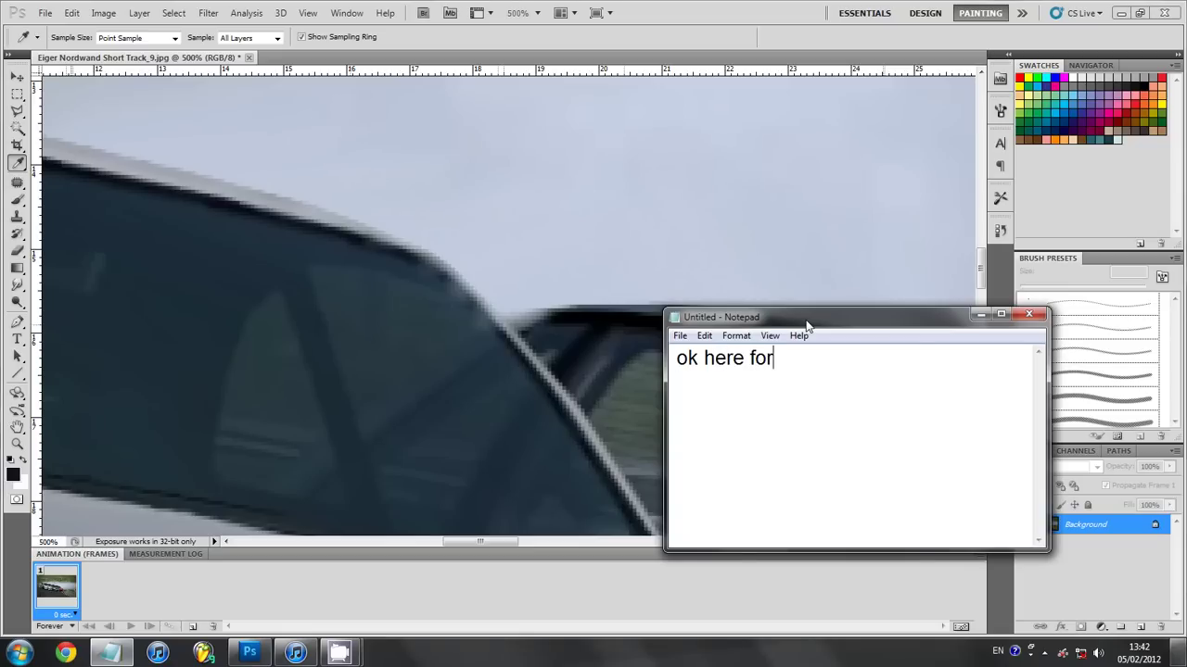
{"action": "type", "text": " example what"}
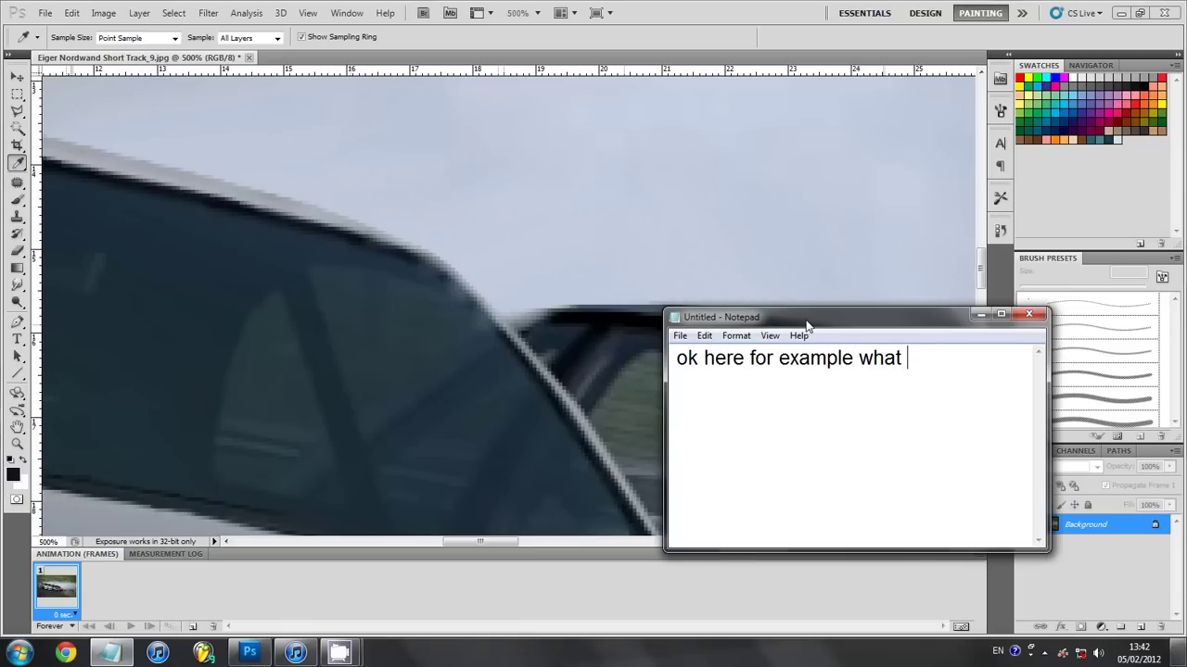
{"action": "type", "text": " you want to do "}
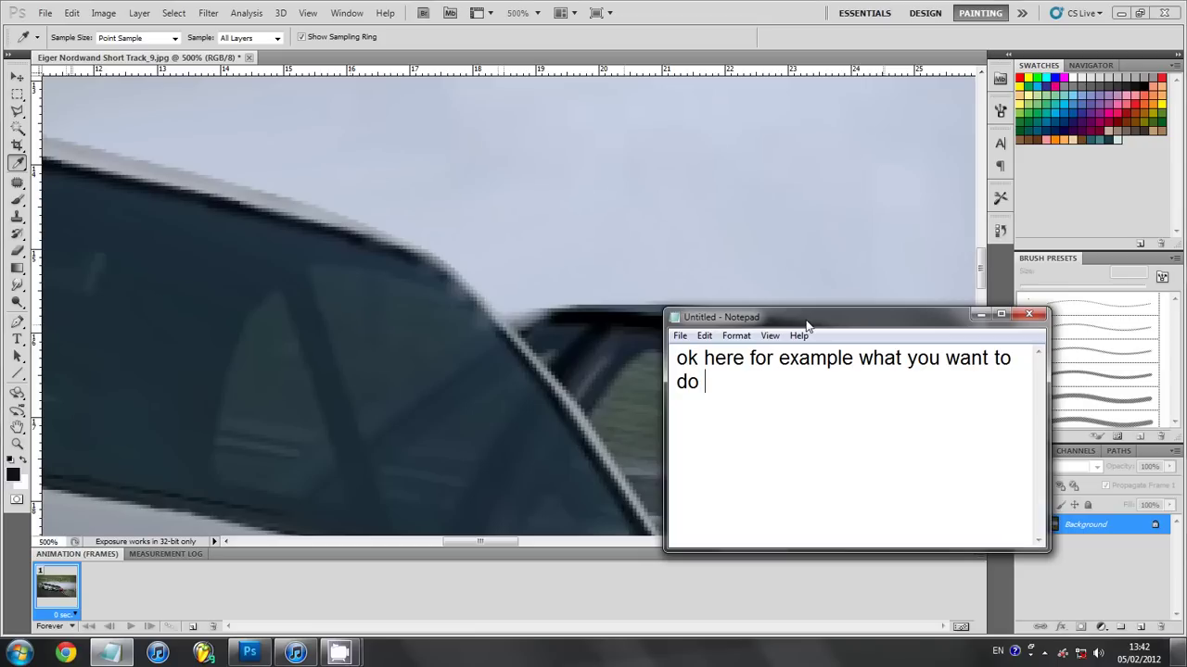
{"action": "type", "text": "is "}
{"action": "type", "text": "choose the "}
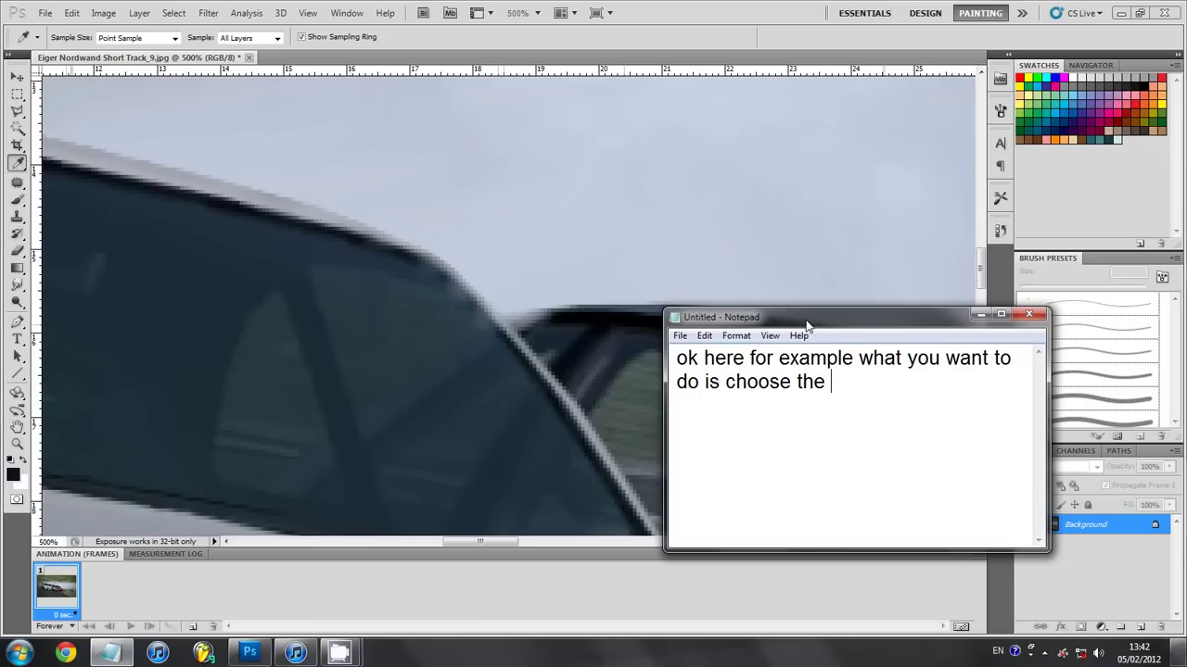
{"action": "type", "text": "eye"}
{"action": "left_click", "coordinate": [18, 163]}
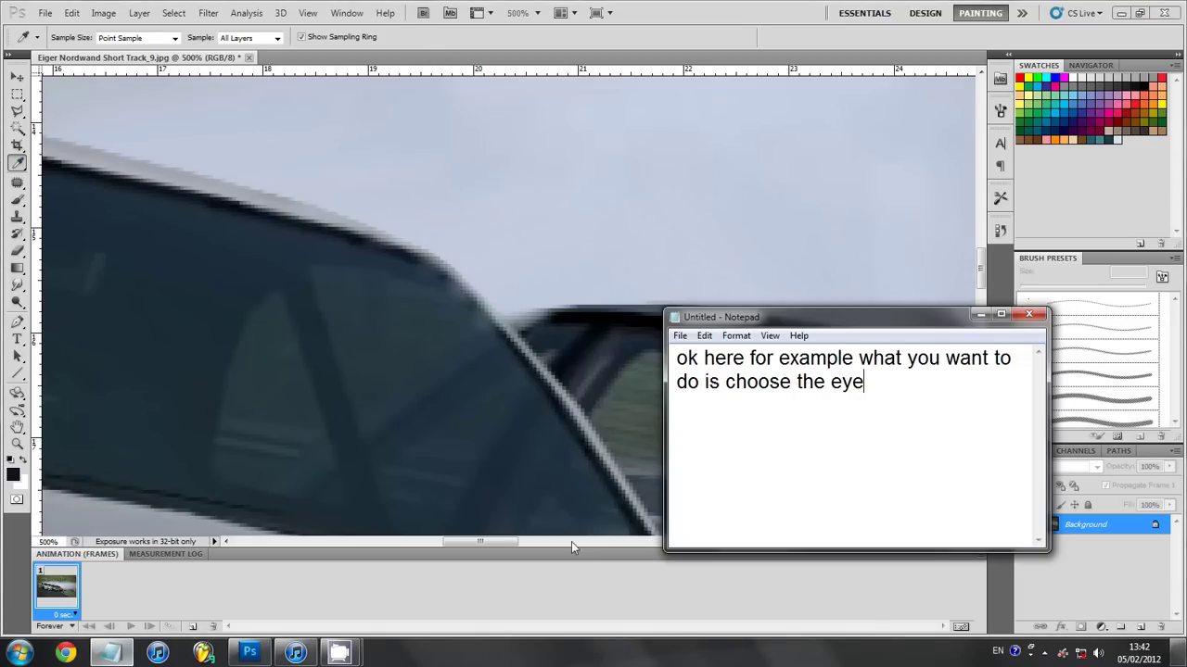
{"action": "type", "text": "dropper tool "}
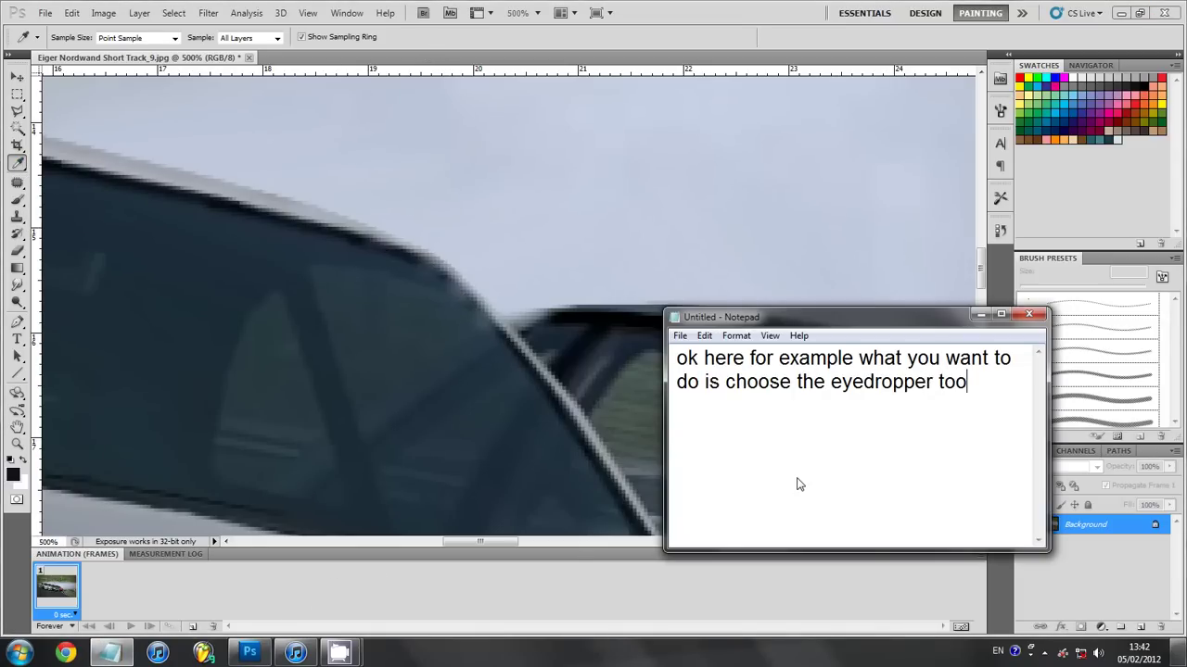
{"action": "type", "text": "and c"}
{"action": "type", "text": "lick on th"}
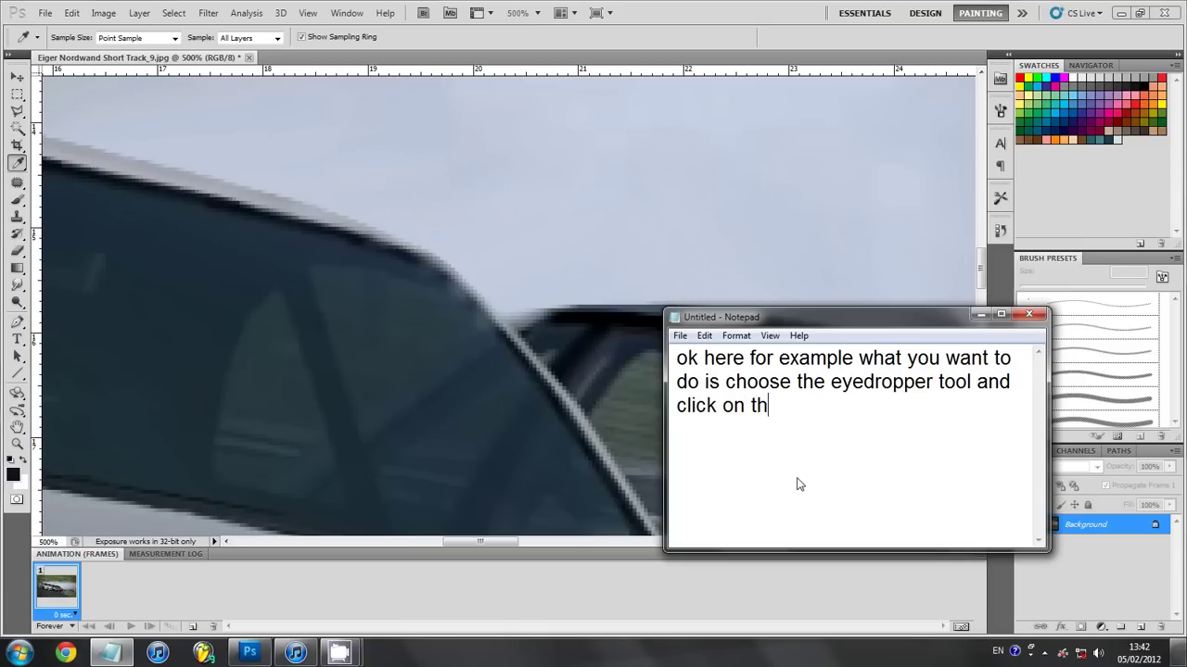
{"action": "type", "text": "e colour that su"}
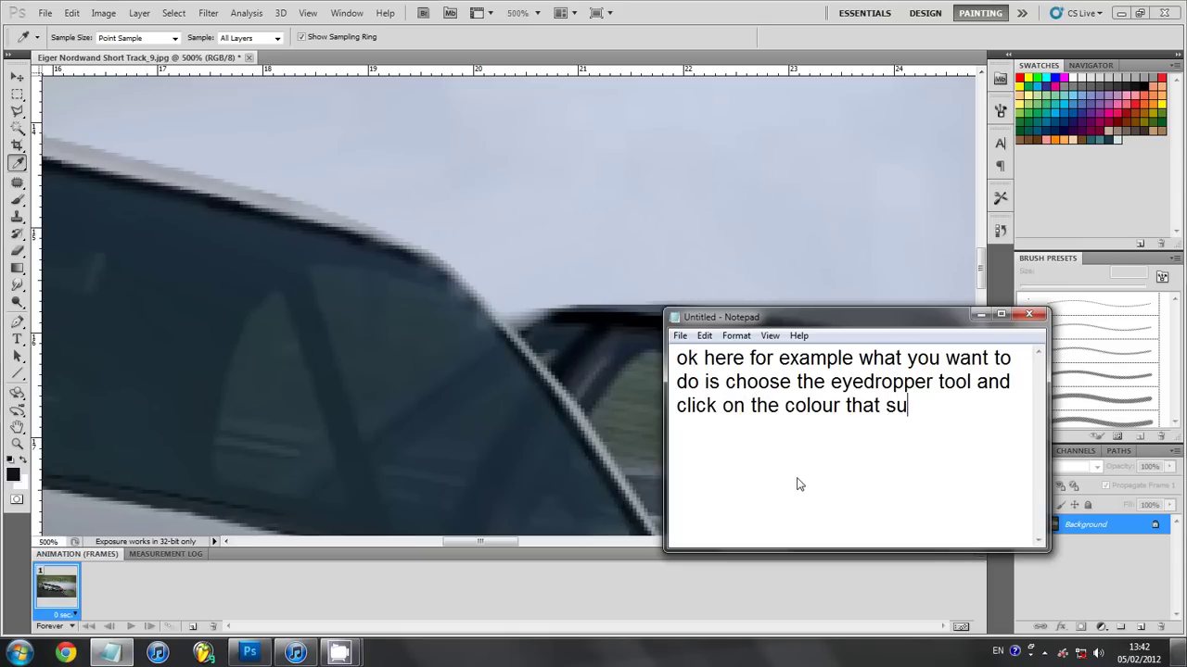
{"action": "type", "text": "ppose to be th"}
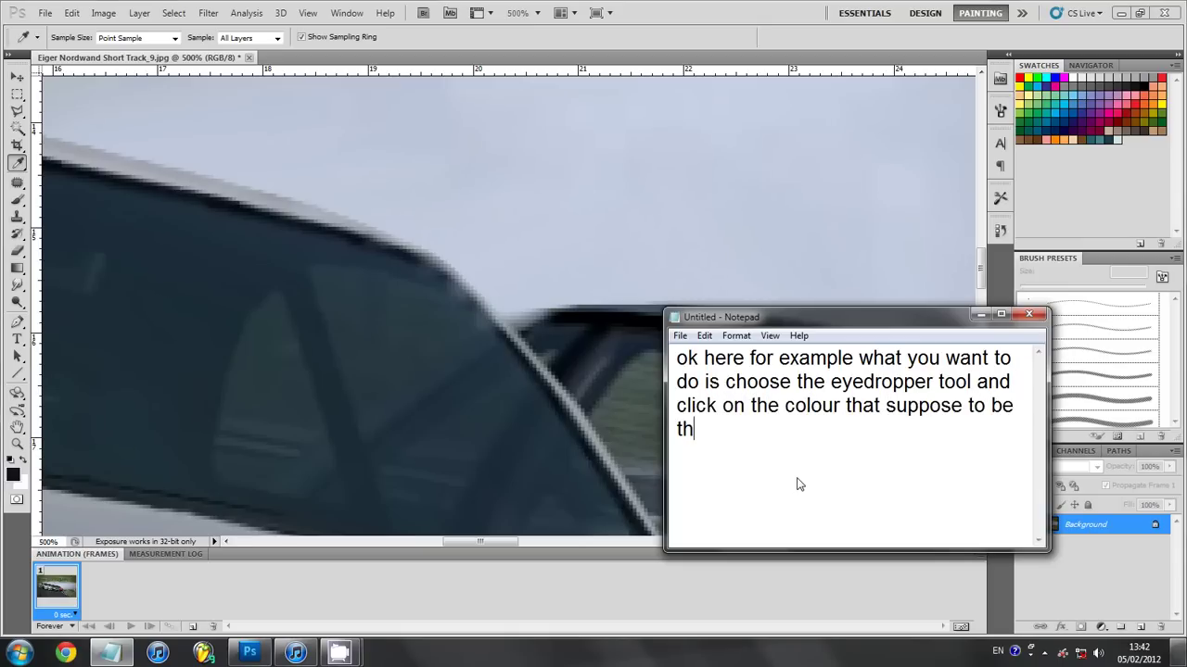
{"action": "type", "text": "ere. a"}
{"action": "type", "text": "nd then use "}
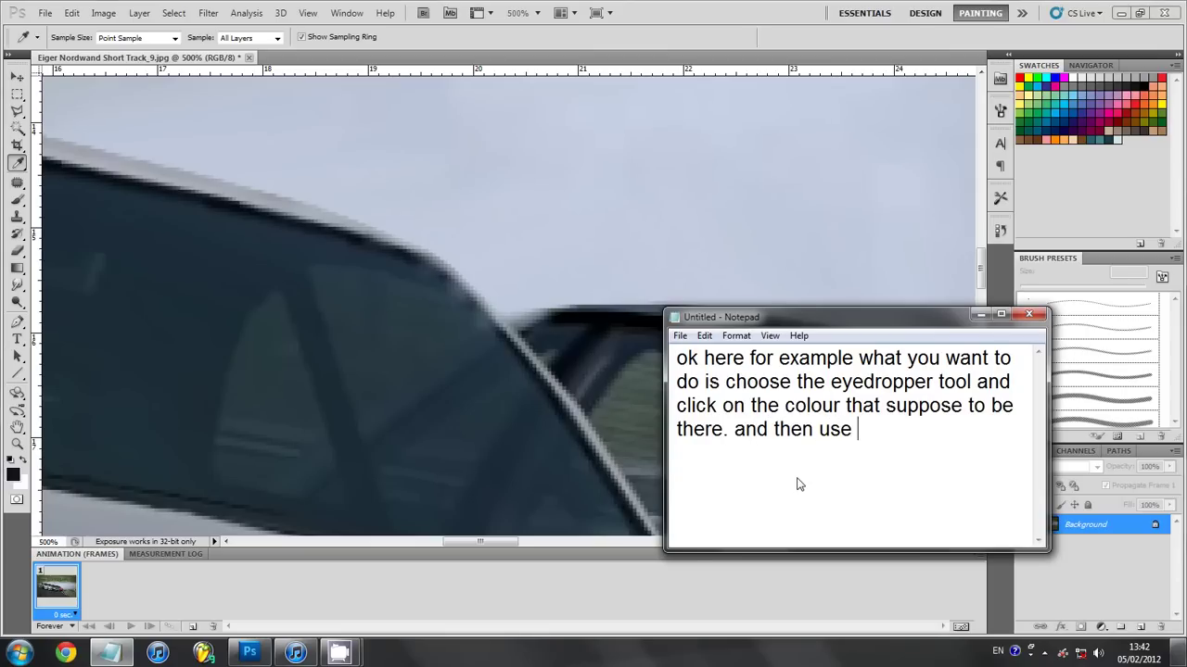
{"action": "type", "text": "the brush to"}
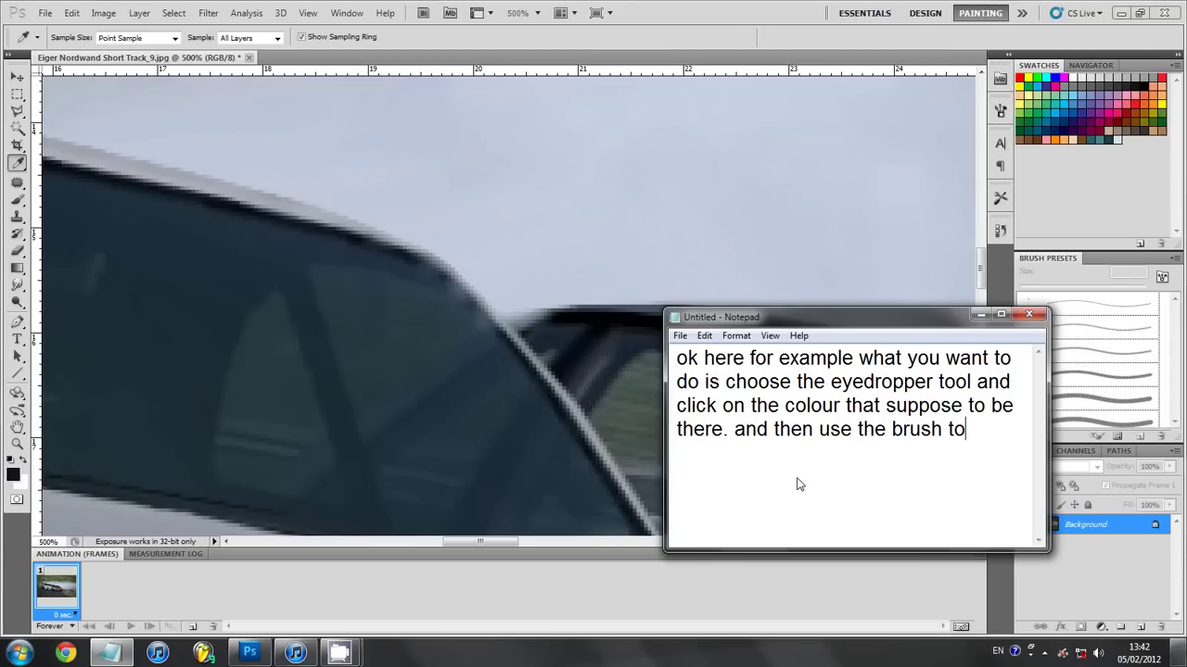
{"action": "type", "text": "ol to "}
{"action": "type", "text": "paint the se"}
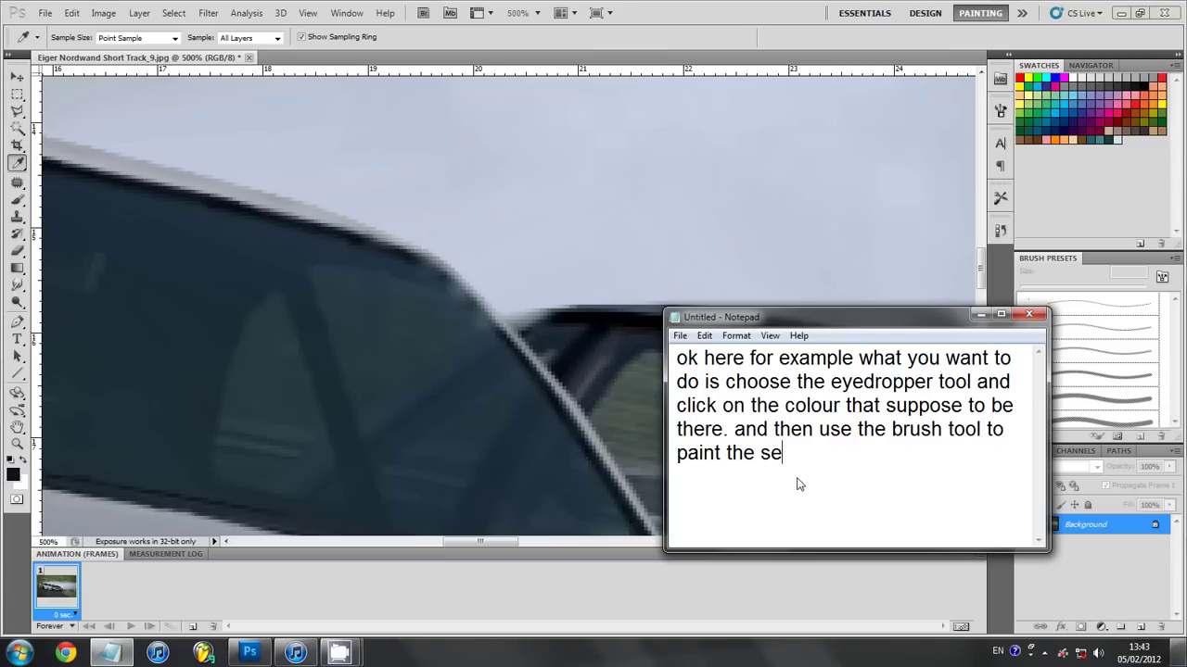
{"action": "type", "text": "lected "}
{"action": "type", "text": "area. We "}
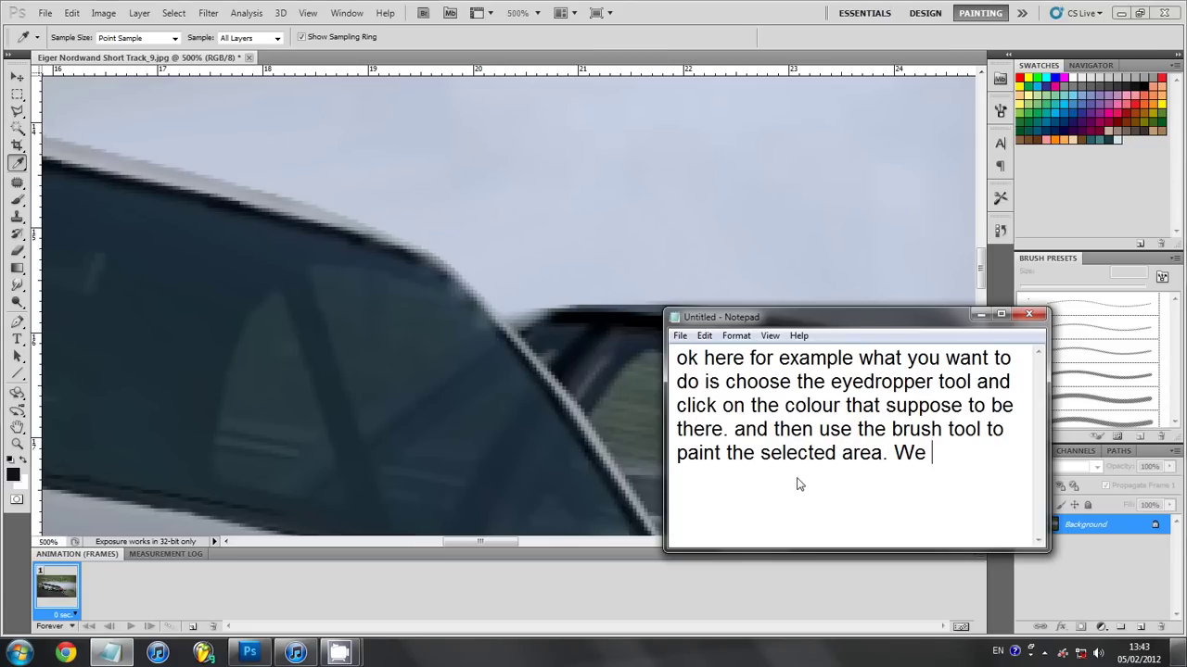
{"action": "type", "text": "do this because th"}
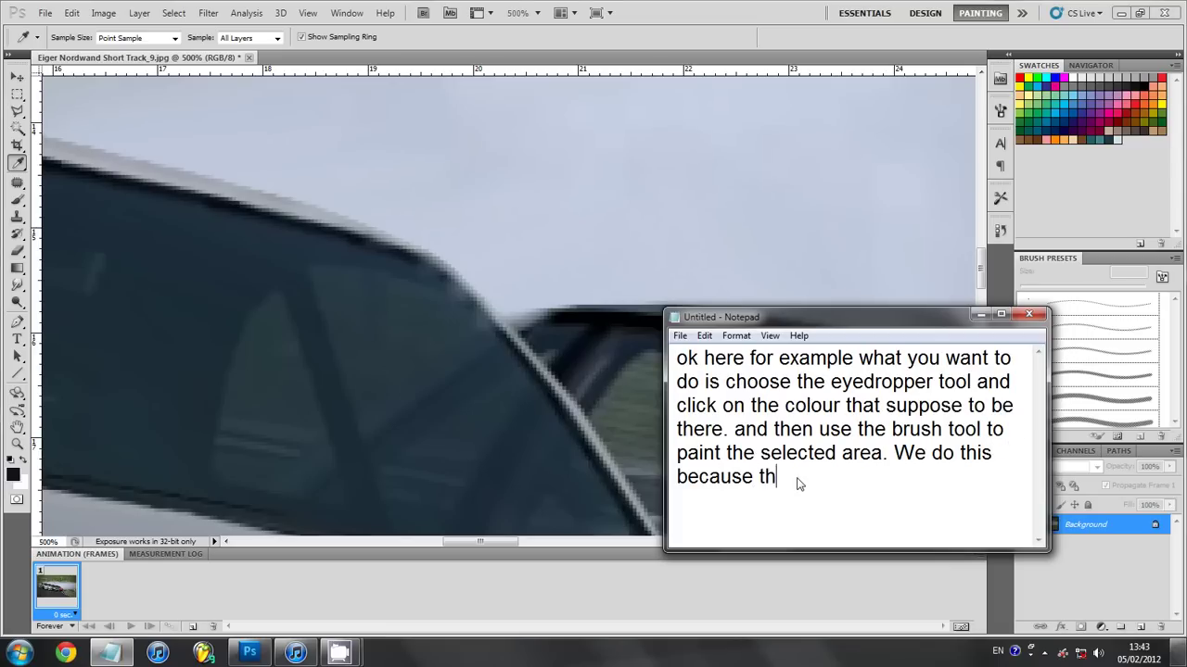
{"action": "type", "text": "e area is too"}
{"action": "type", "text": " sma"}
{"action": "key", "text": "BackSpace"}
{"action": "type", "text": "to "}
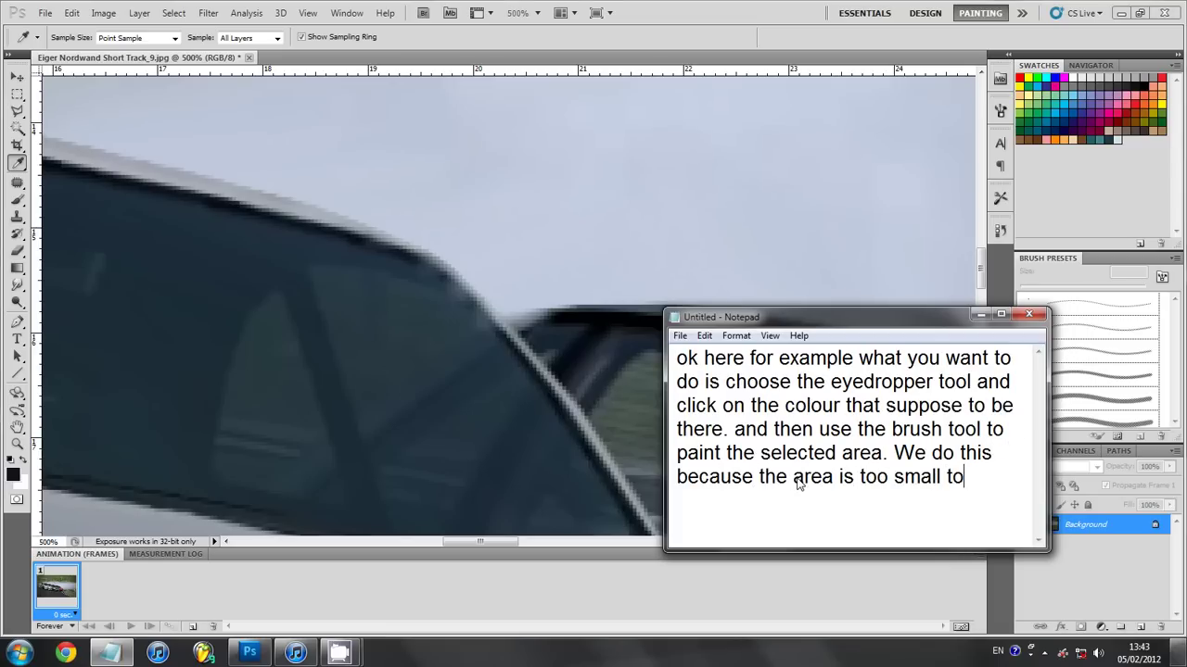
{"action": "type", "text": "sm"}
{"action": "type", "text": "udge ."}
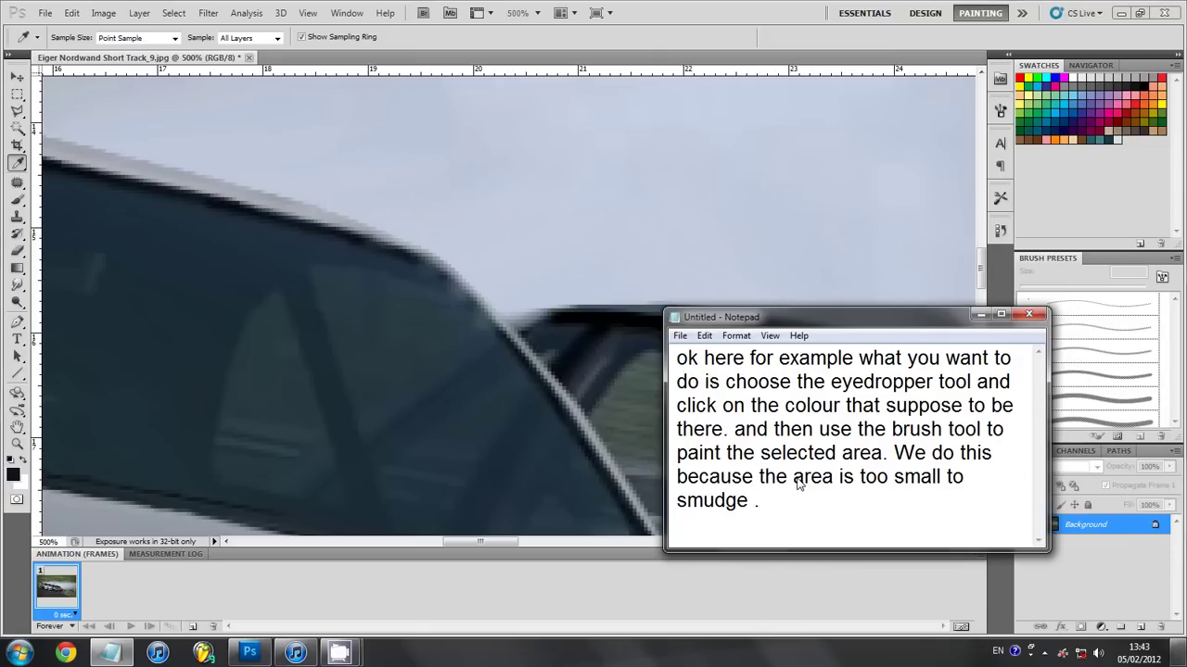
{"action": "left_click", "coordinate": [654, 37]}
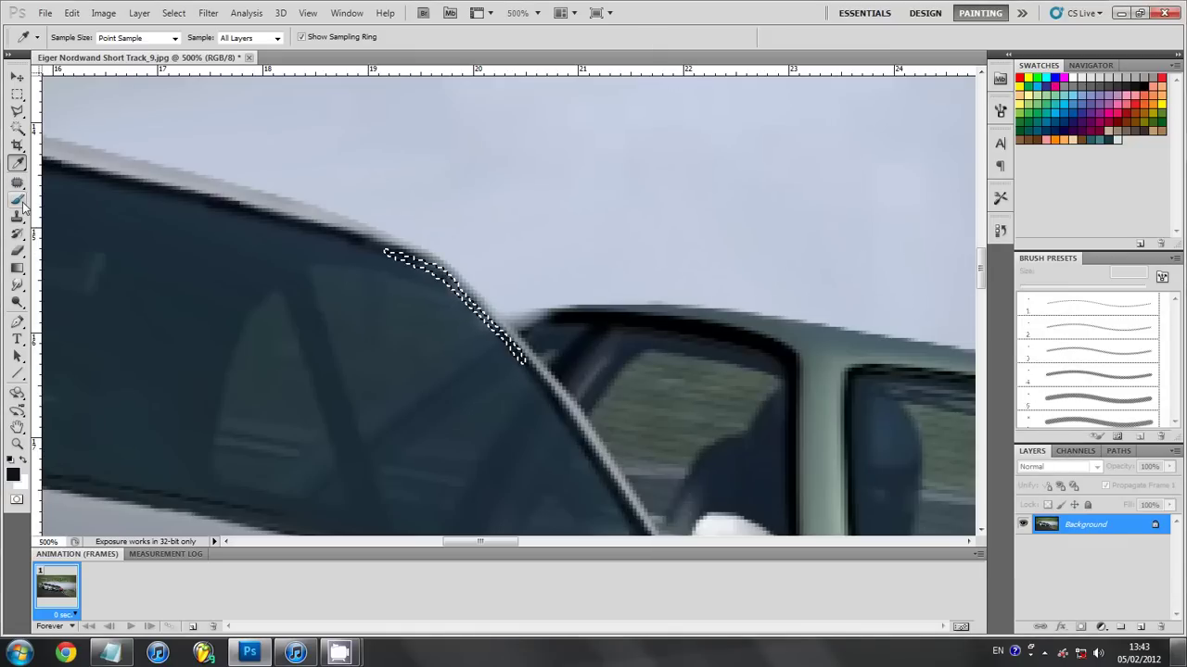
- Sample the windshield colour beside the edge and set up a 5 px Brush
{"action": "left_click", "coordinate": [533, 372]}
{"action": "left_click", "coordinate": [17, 198]}
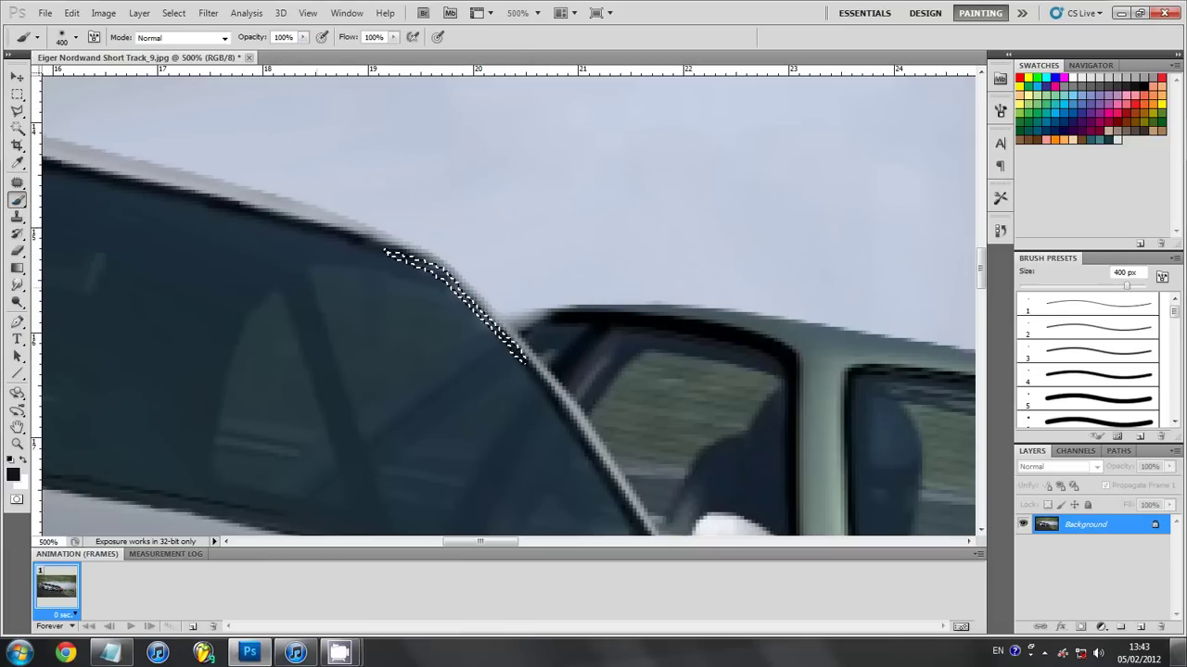
{"action": "key", "text": "bracketleft"}
{"action": "key", "text": "bracketleft"}
{"action": "key", "text": "bracketleft"}
{"action": "key", "text": "bracketleft"}
{"action": "key", "text": "bracketleft"}
{"action": "key", "text": "bracketleft"}
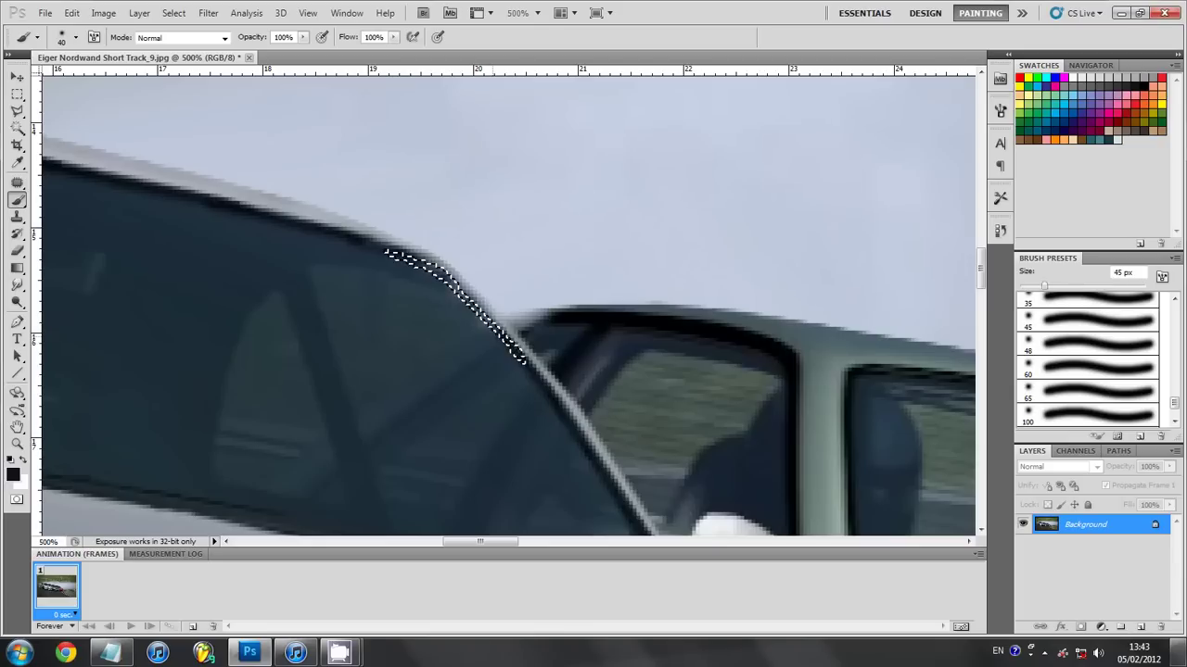
{"action": "key", "text": "bracketleft"}
{"action": "key", "text": "bracketleft"}
{"action": "key", "text": "bracketleft"}
{"action": "key", "text": "bracketleft"}
{"action": "key", "text": "bracketleft"}
{"action": "key", "text": "bracketleft"}
{"action": "key", "text": "bracketleft"}
{"action": "key", "text": "bracketleft"}
{"action": "key", "text": "bracketleft"}
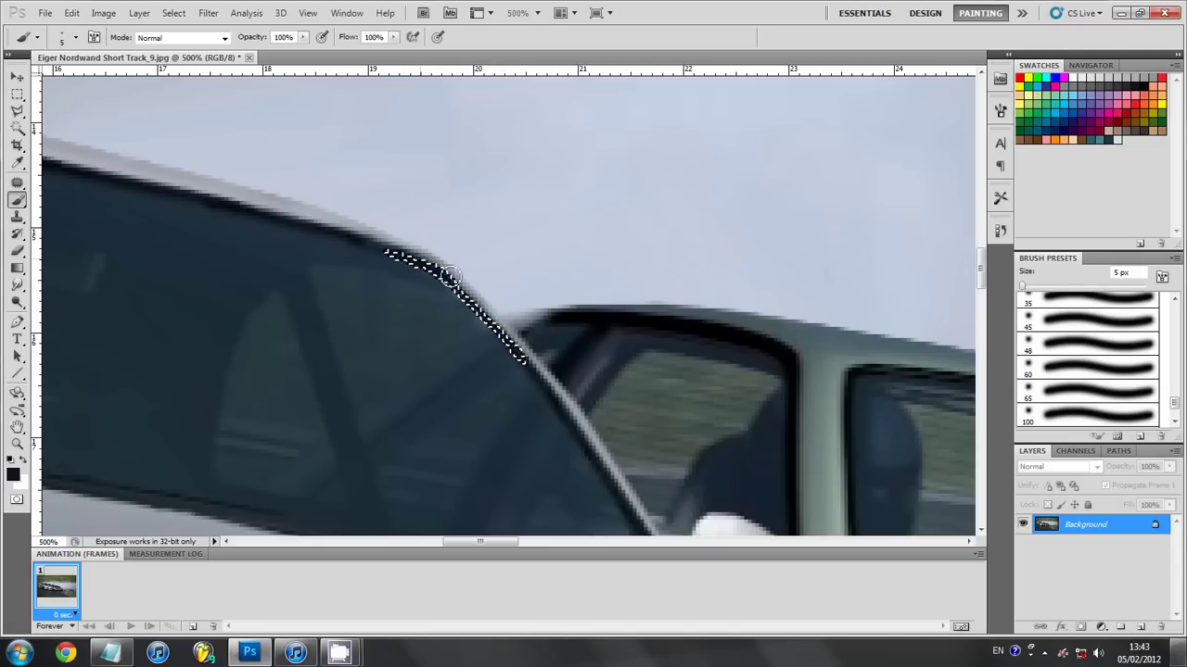
{"action": "left_click", "coordinate": [17, 111]}
- Deselect the windshield-edge selection
{"action": "right_click", "coordinate": [129, 191]}
{"action": "right_click", "coordinate": [162, 209]}
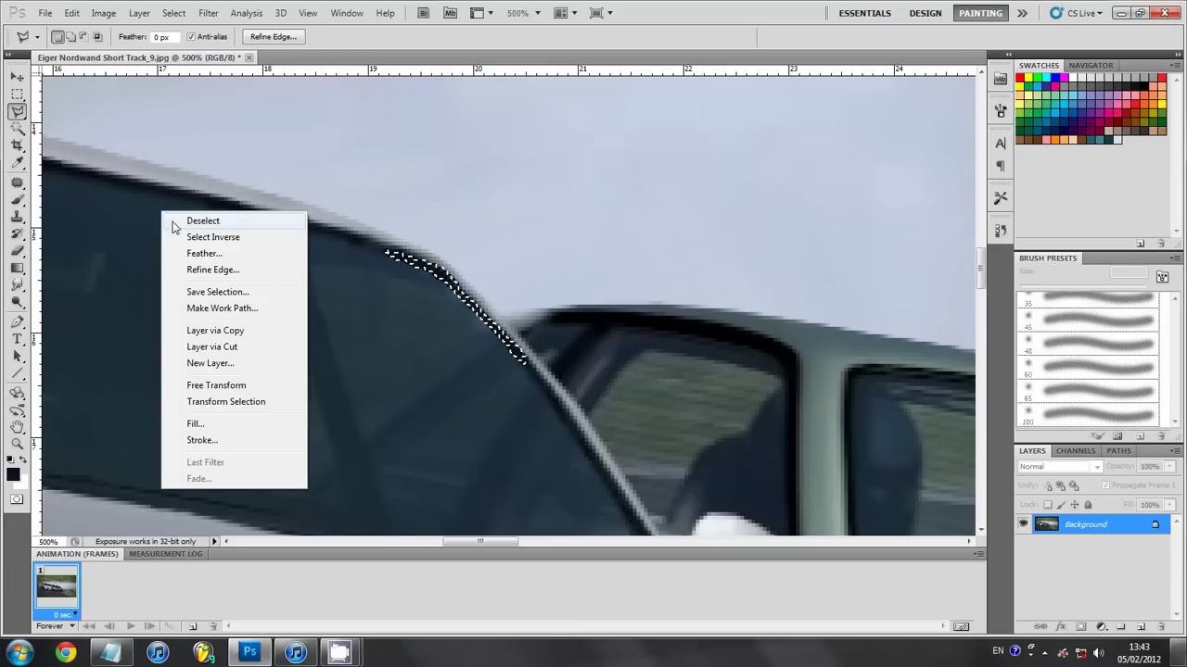
{"action": "left_click", "coordinate": [171, 219]}
{"action": "scroll", "coordinate": [566, 458], "scroll_direction": "down", "scroll_amount": 1}
{"action": "scroll", "coordinate": [565, 458], "scroll_direction": "down", "scroll_amount": 1}
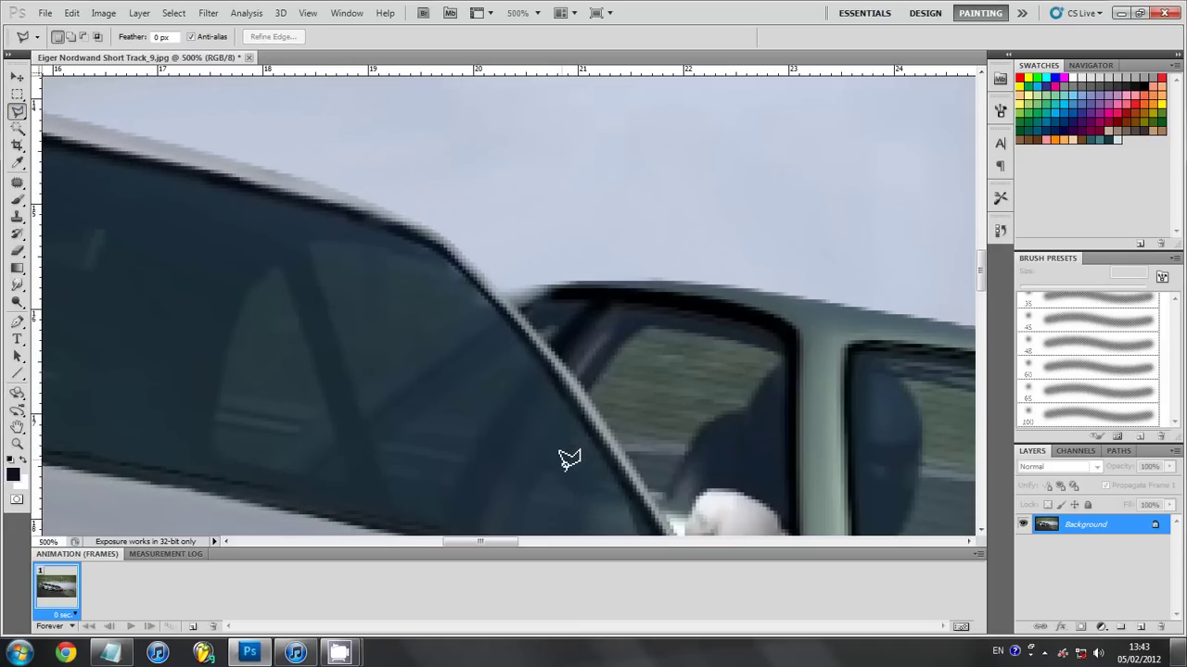
{"action": "scroll", "coordinate": [565, 458], "scroll_direction": "up", "scroll_amount": 2}
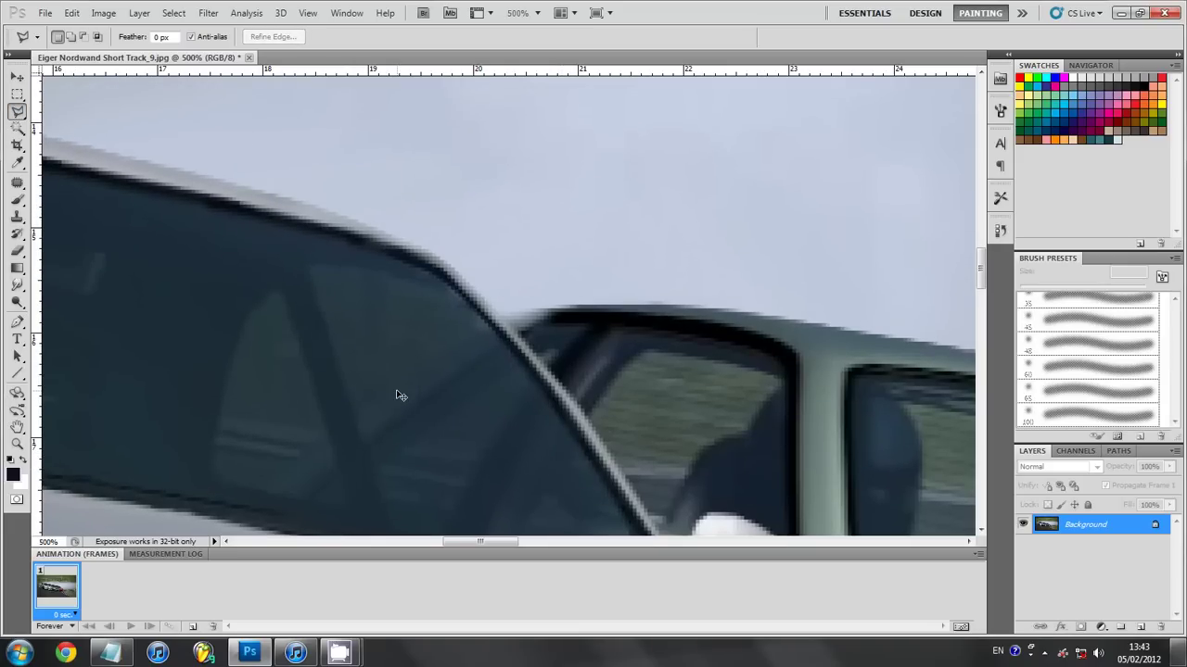
- Zoom out and back in on the green car's roof, then bring the Notepad note forward
{"action": "key", "text": "ctrl+minus"}
{"action": "key", "text": "ctrl+minus"}
{"action": "key", "text": "ctrl+minus"}
{"action": "key", "text": "ctrl+minus"}
{"action": "key", "text": "ctrl+minus"}
{"action": "key", "text": "ctrl+minus"}
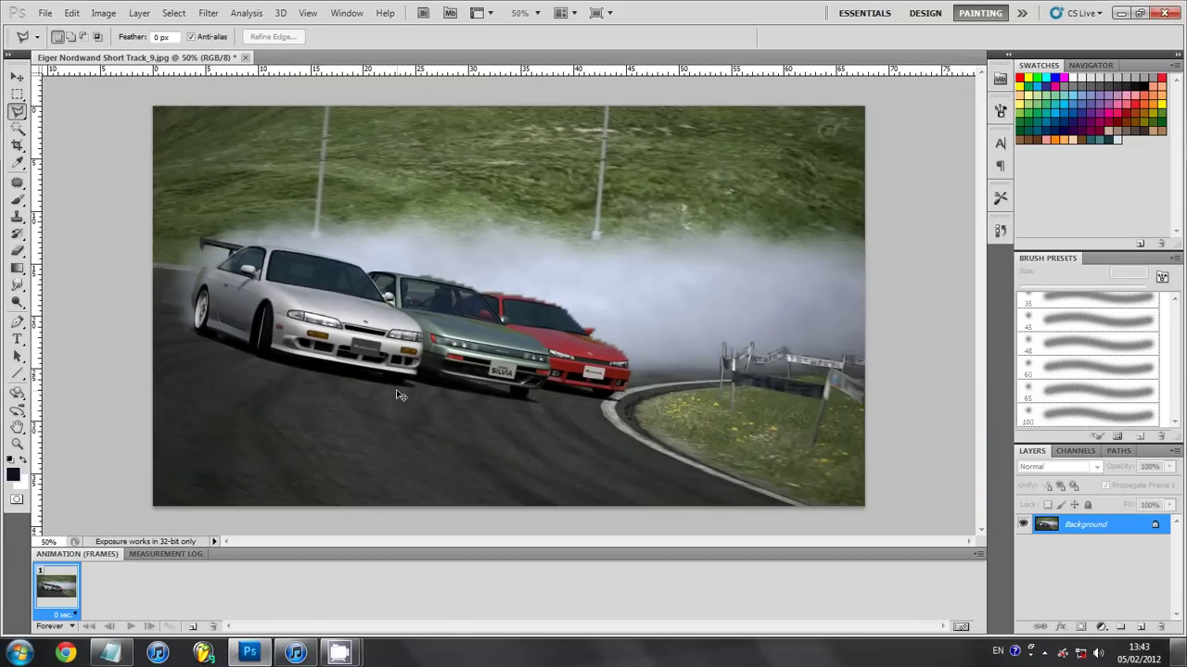
{"action": "key", "text": "ctrl+plus"}
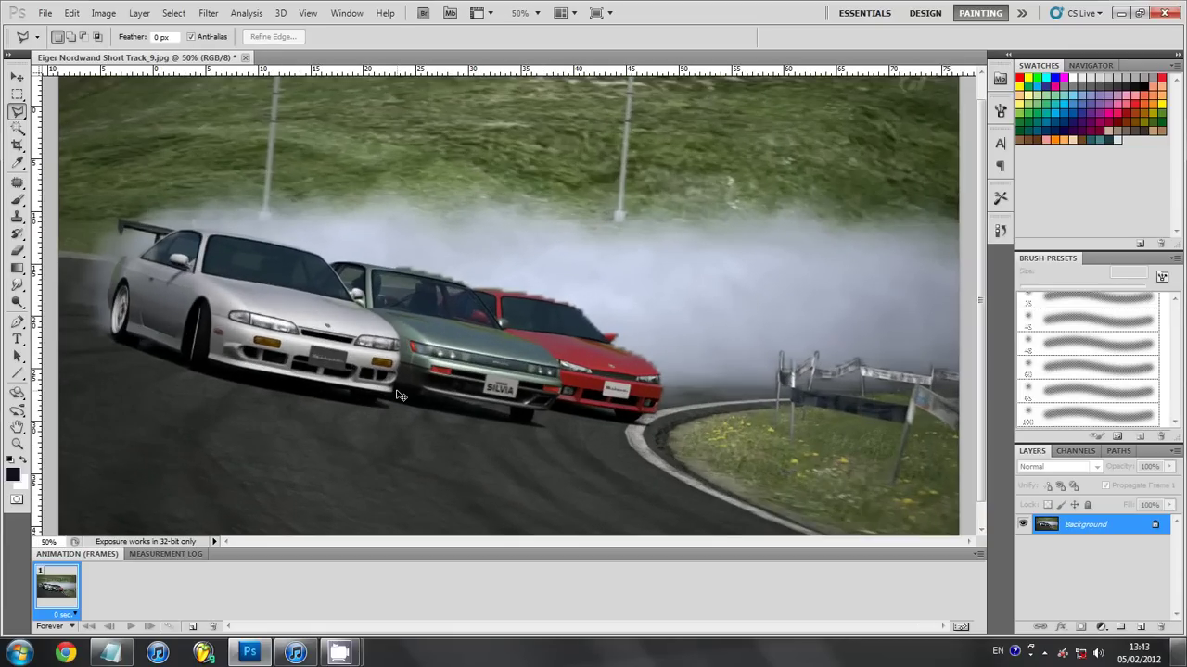
{"action": "key", "text": "ctrl+plus"}
{"action": "key", "text": "ctrl+plus"}
{"action": "key", "text": "ctrl+plus"}
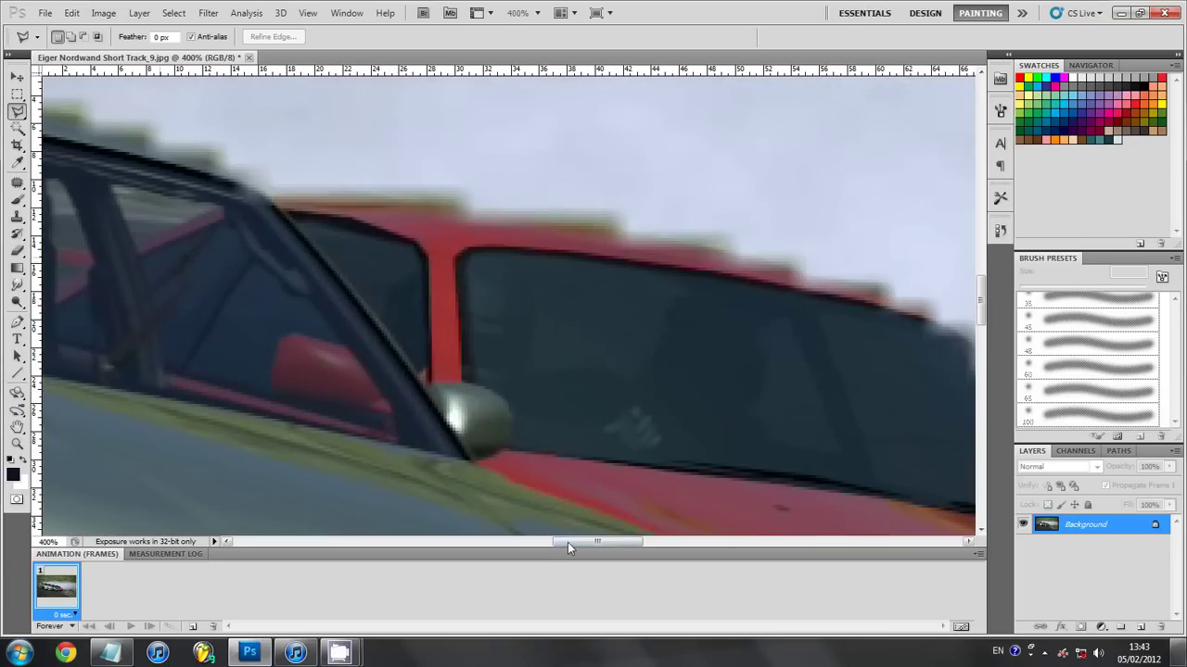
{"action": "left_click_drag", "start_coordinate": [567, 542], "coordinate": [477, 542]}
{"action": "key", "text": "ctrl+plus"}
{"action": "scroll", "coordinate": [441, 414], "scroll_direction": "up", "scroll_amount": 2}
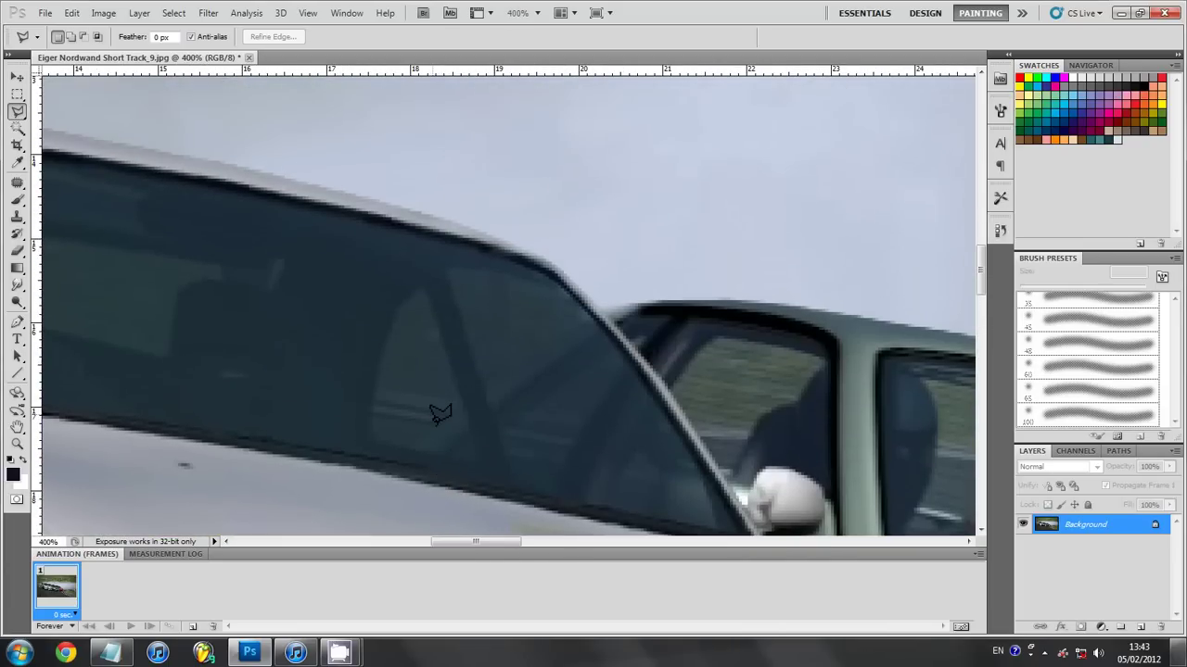
{"action": "scroll", "coordinate": [441, 414], "scroll_direction": "up", "scroll_amount": 3}
{"action": "left_click_drag", "start_coordinate": [504, 541], "coordinate": [571, 542]}
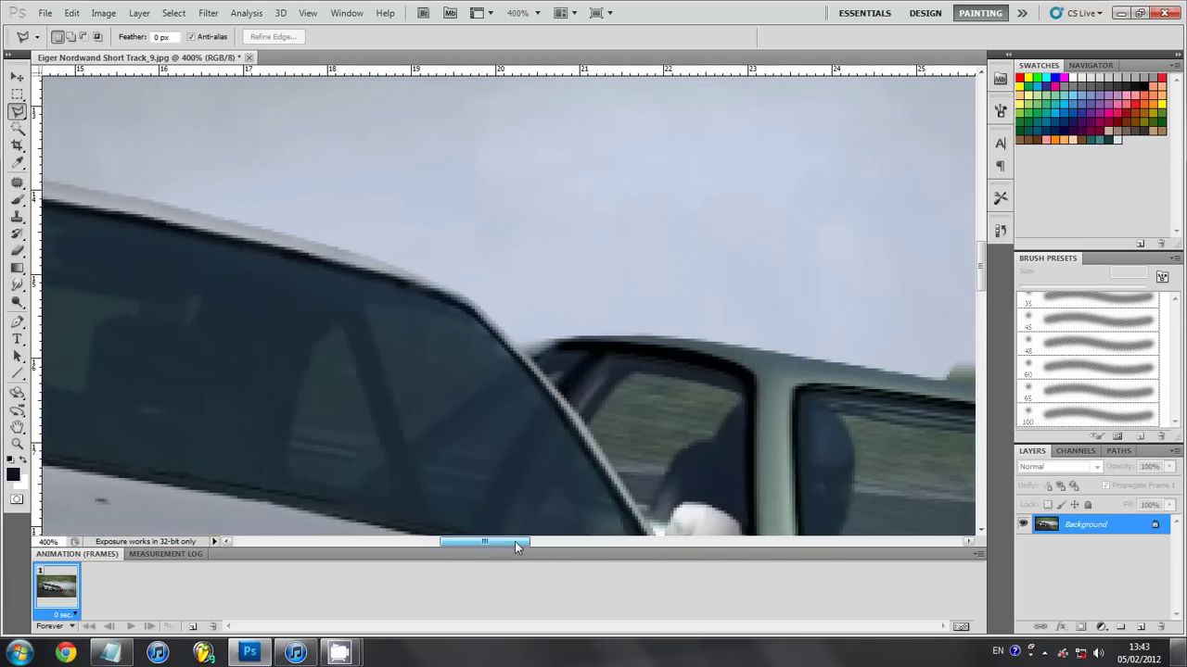
{"action": "scroll", "coordinate": [445, 522], "scroll_direction": "down", "scroll_amount": 2}
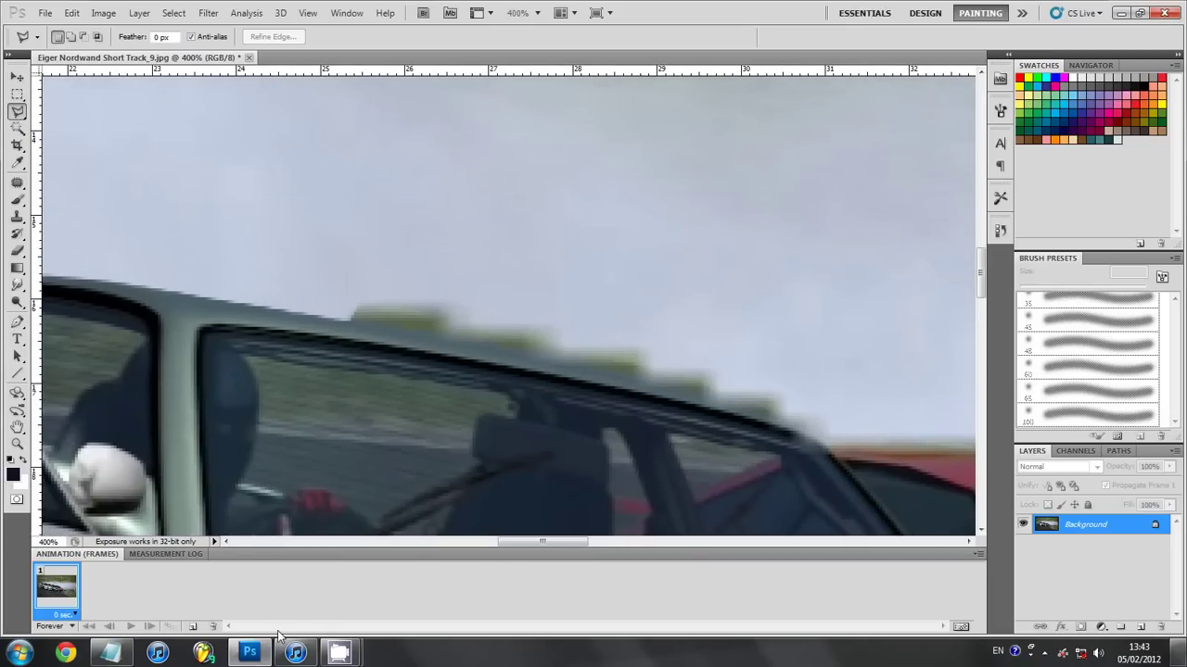
{"action": "left_click", "coordinate": [109, 653]}
- Replace the note with a tip on zooming in and out via Ctrl shortcuts, then clear it
{"action": "key", "text": "ctrl+a"}
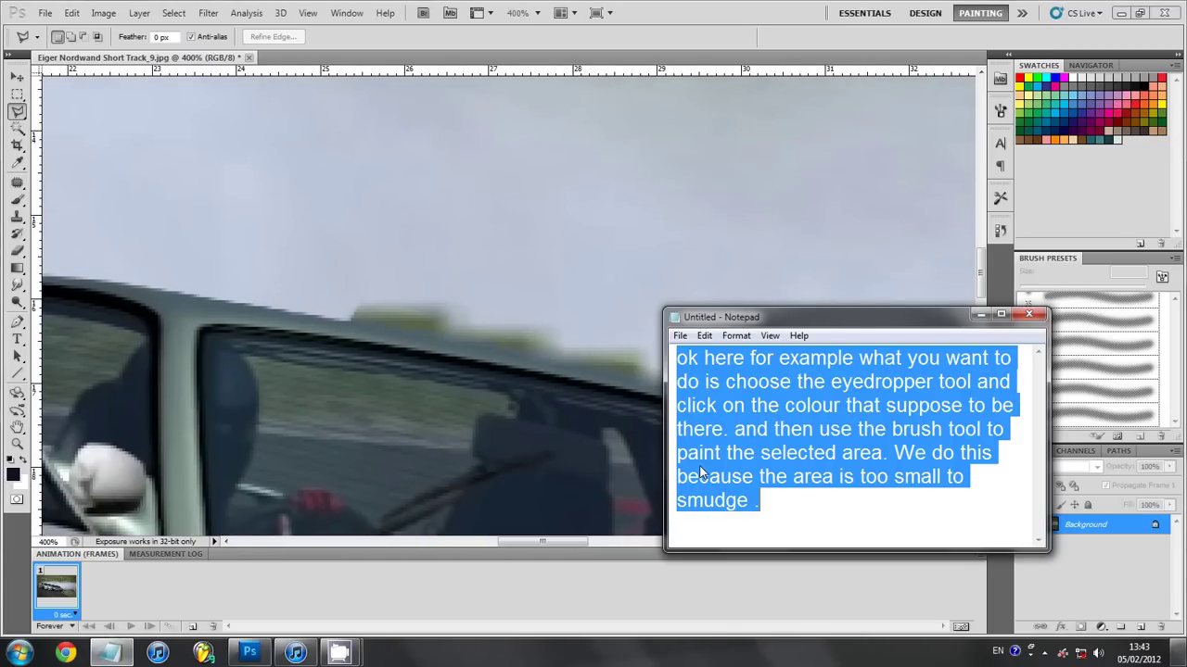
{"action": "key", "text": "Delete"}
{"action": "type", "text": "and if y"}
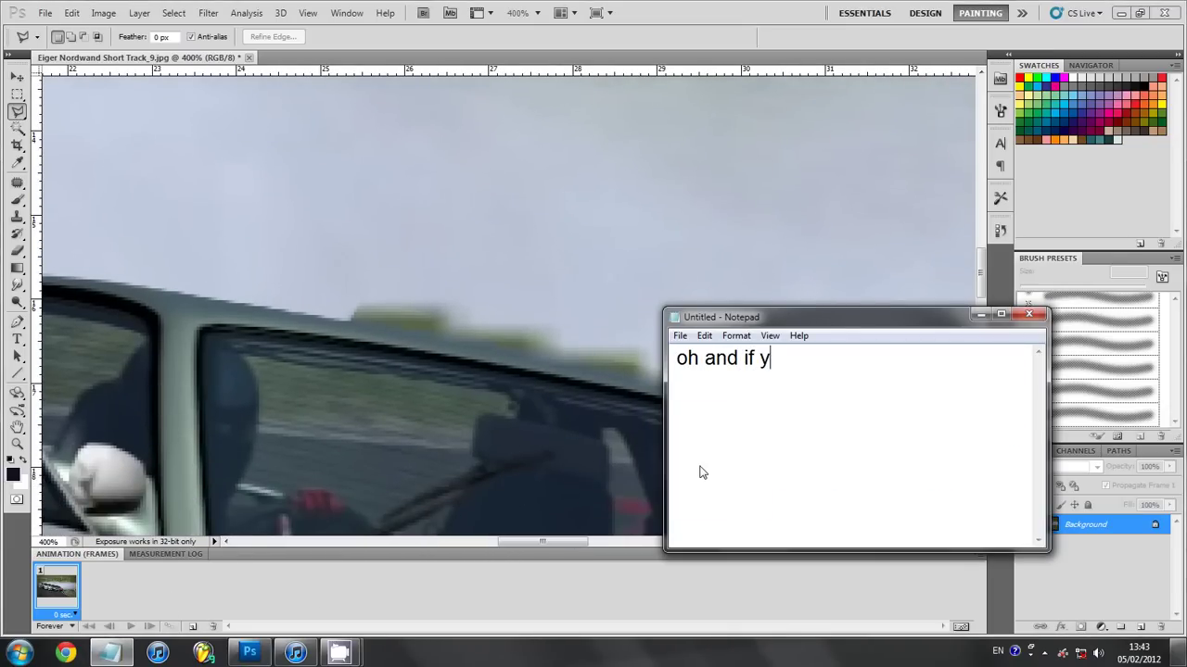
{"action": "type", "text": "our wond"}
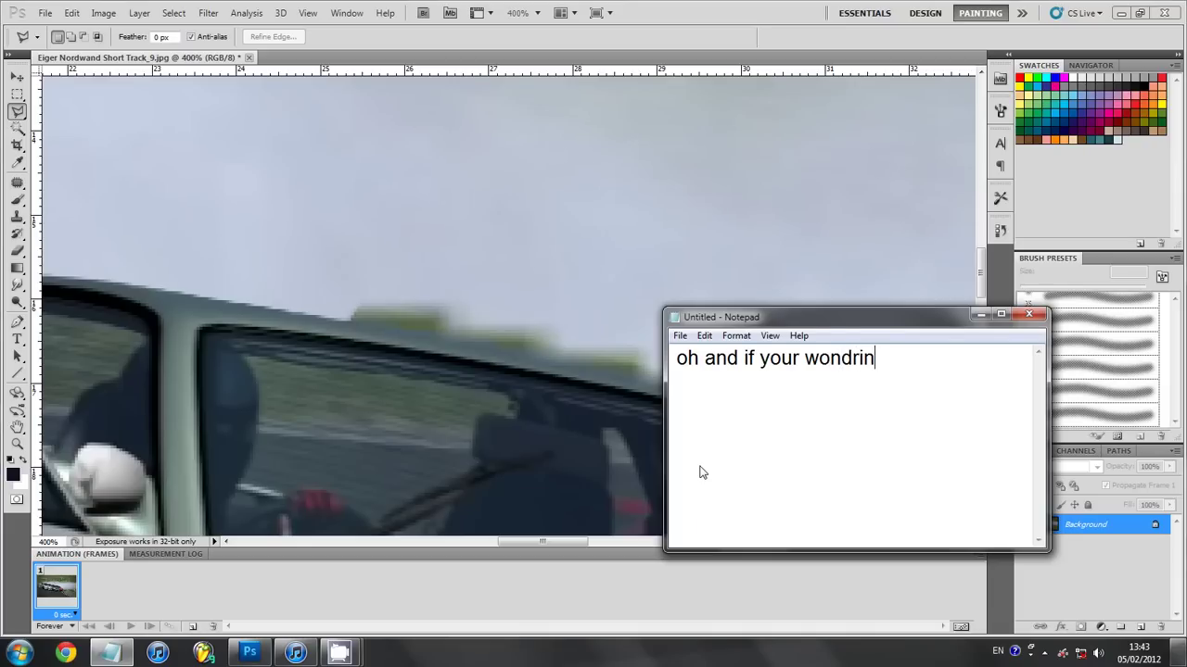
{"action": "type", "text": "ering how I zoom in and out. I u"}
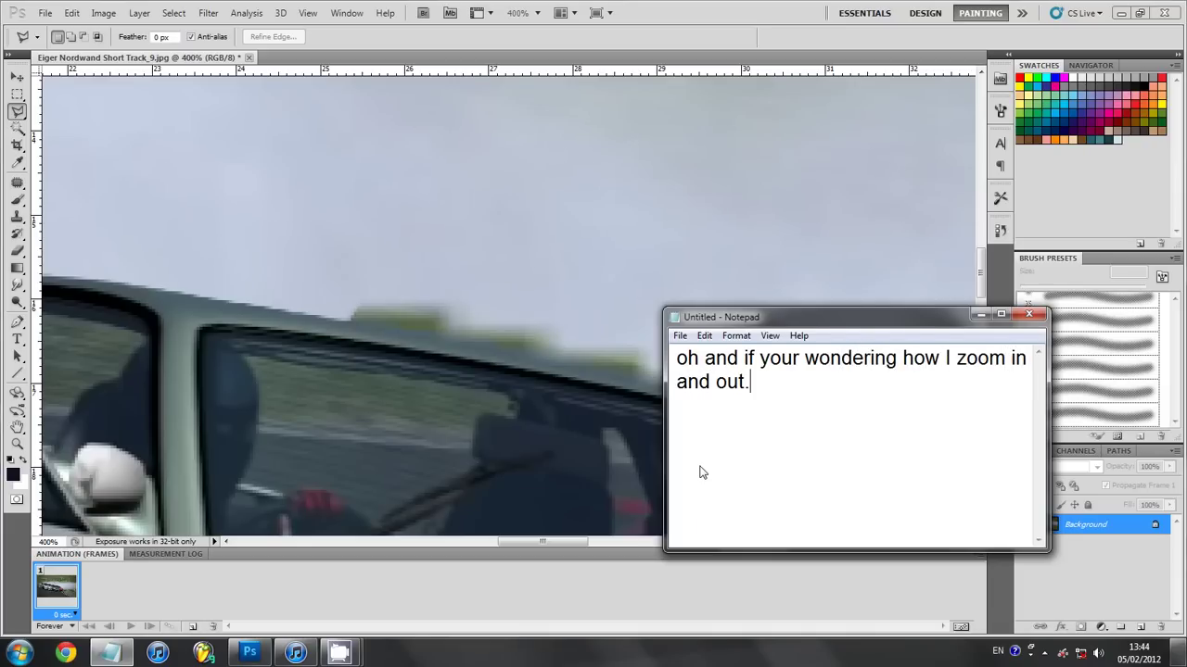
{"action": "type", "text": "se Ctro"}
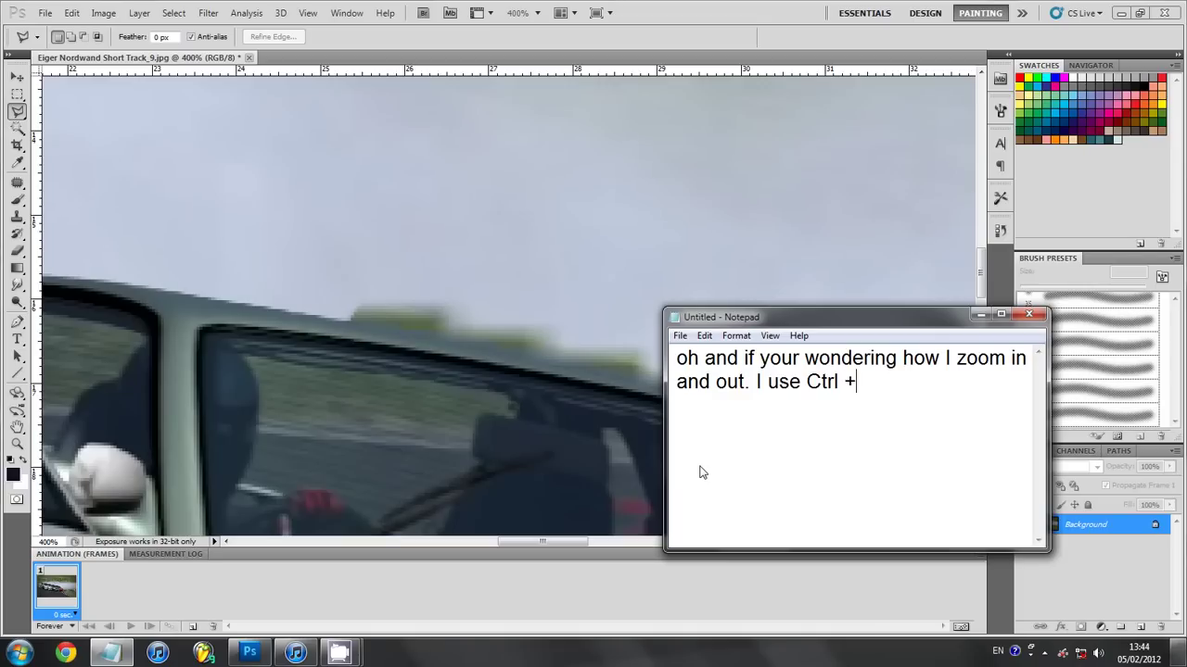
{"action": "type", "text": "zome i"}
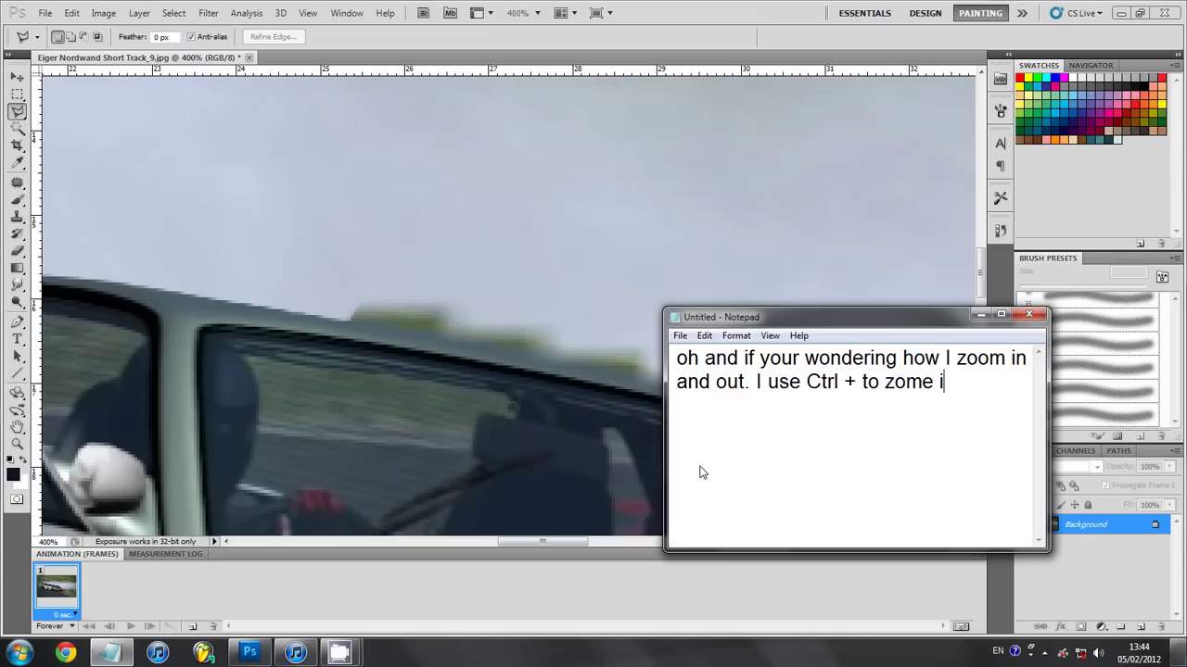
{"action": "type", "text": "n and Ctrl"}
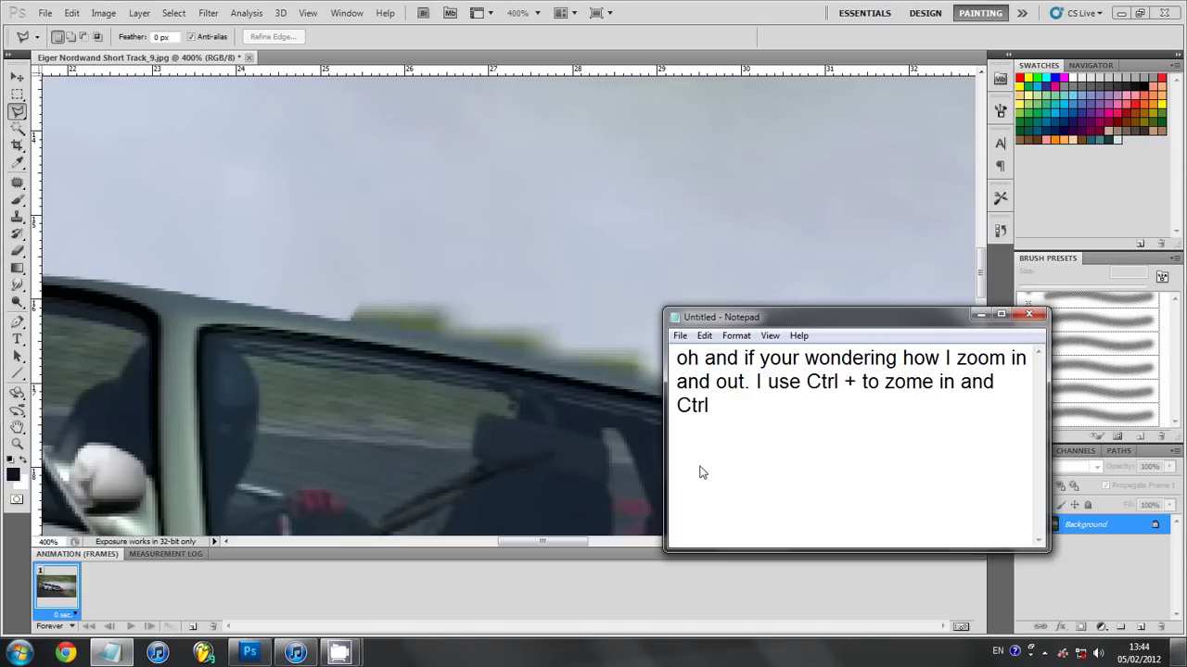
{"action": "type", "text": "ome "}
{"action": "type", "text": "out ;)"}
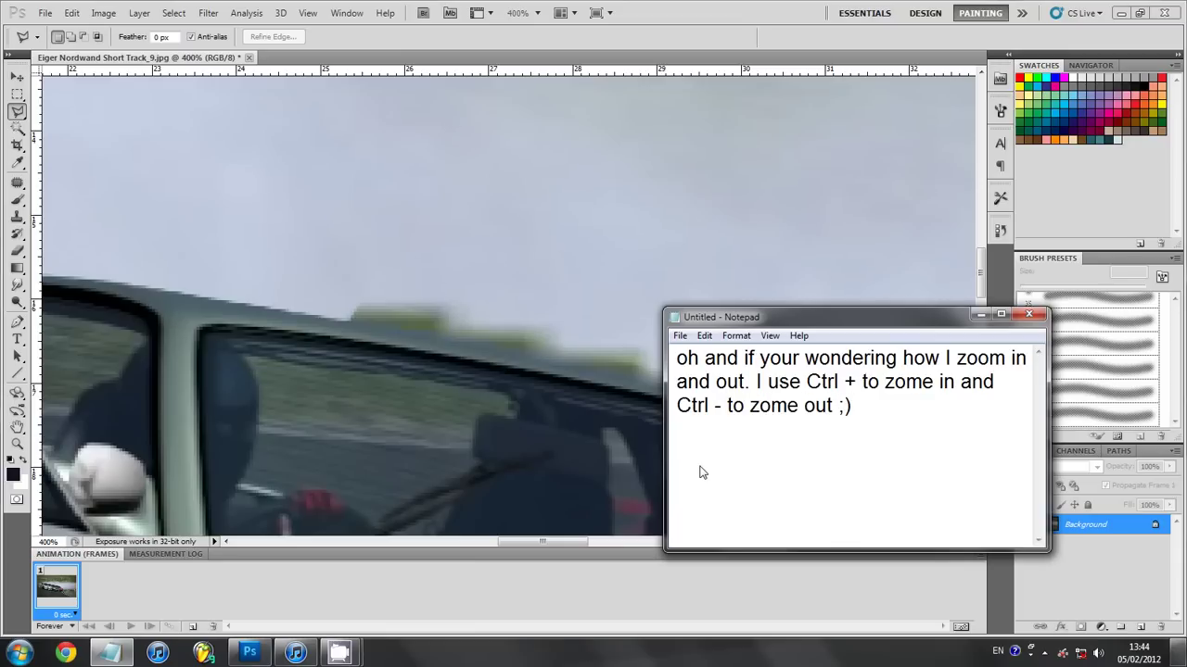
{"action": "key", "text": "ctrl+a"}
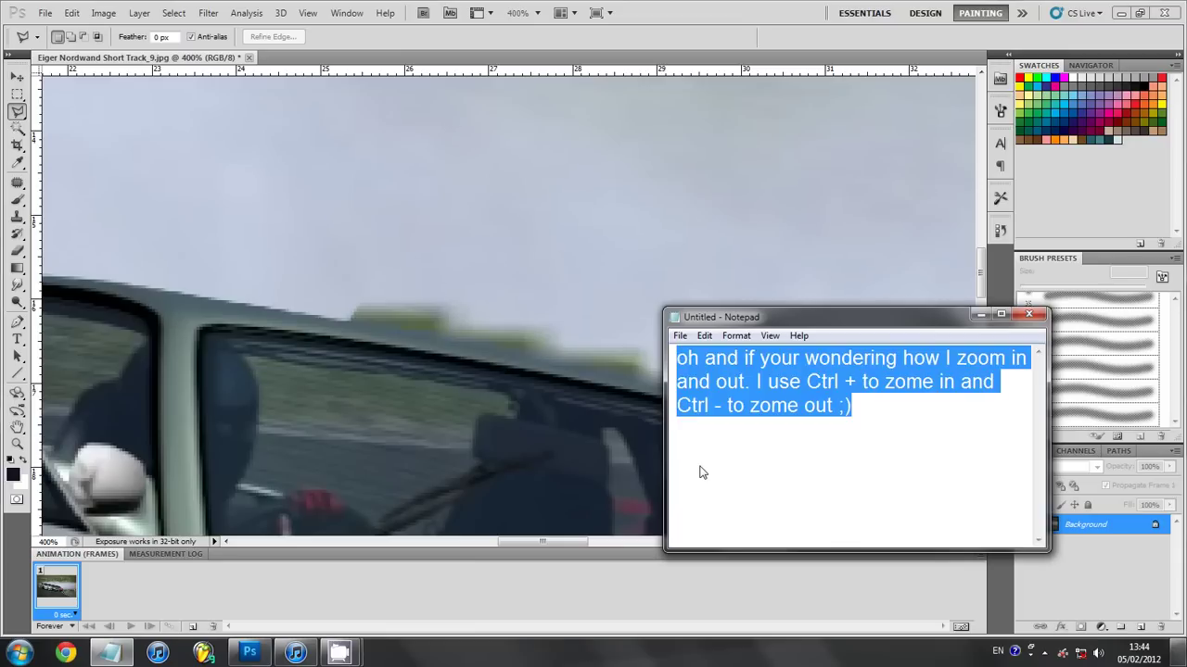
{"action": "key", "text": "Delete"}
- Outline a polygonal selection over the sky above the green car's roofline
{"action": "left_click", "coordinate": [535, 39]}
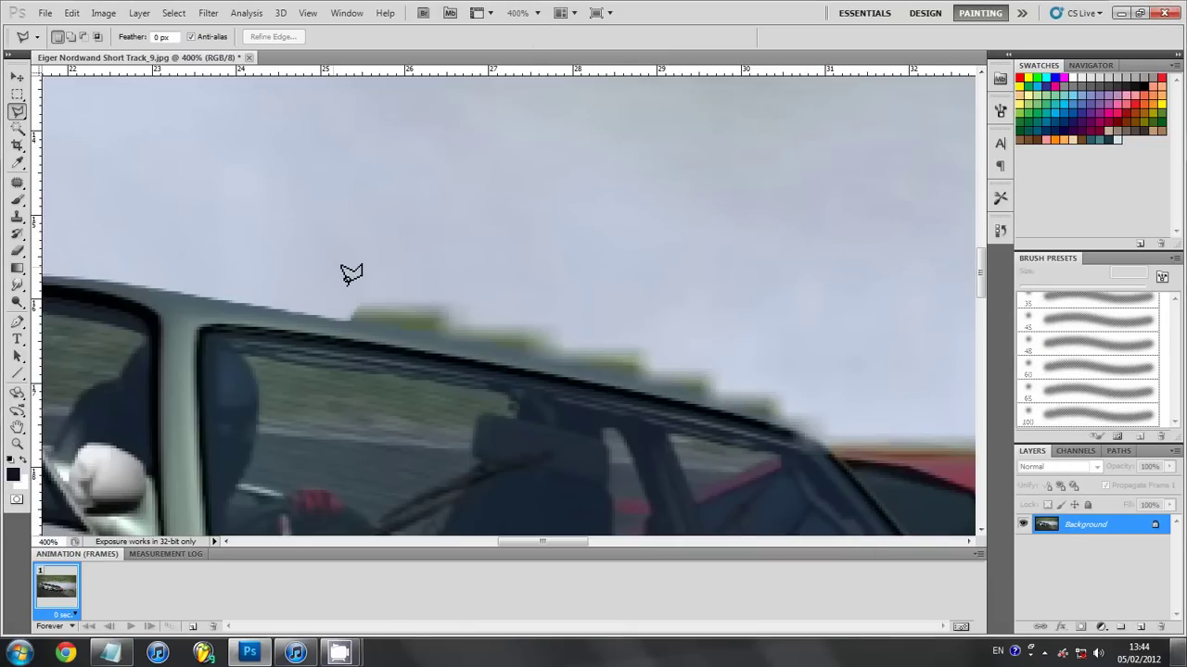
{"action": "left_click", "coordinate": [349, 320]}
{"action": "left_click", "coordinate": [427, 329]}
{"action": "left_click", "coordinate": [538, 355]}
{"action": "left_click", "coordinate": [683, 388]}
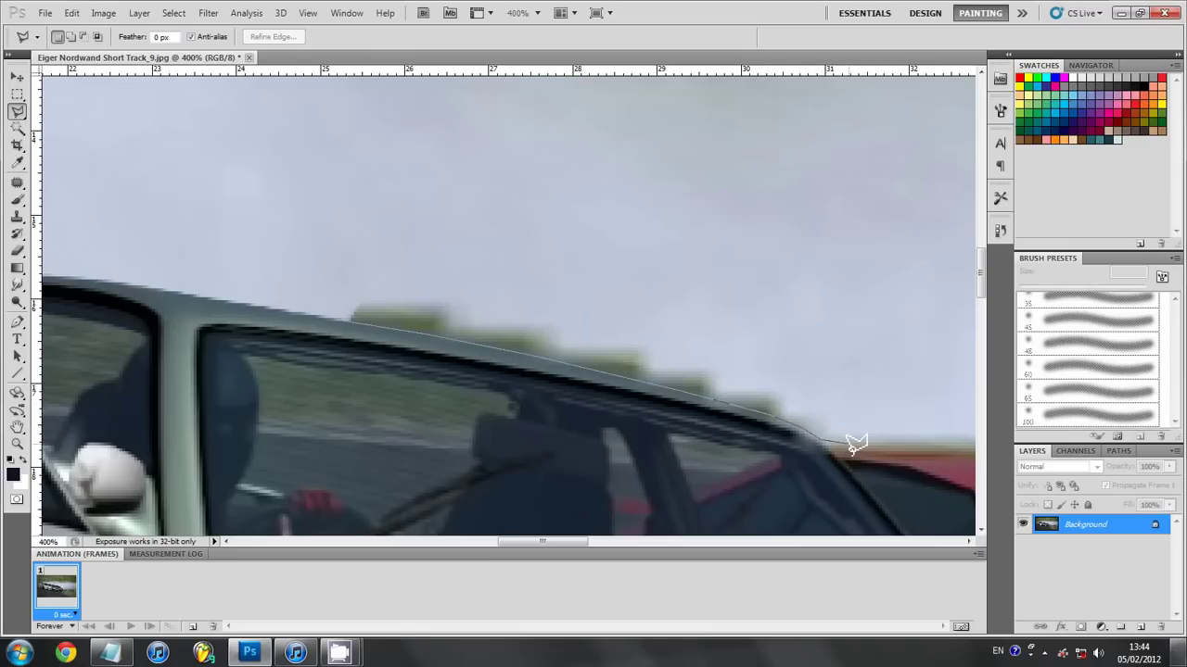
{"action": "left_click", "coordinate": [849, 443]}
{"action": "left_click", "coordinate": [898, 401]}
{"action": "left_click", "coordinate": [828, 330]}
{"action": "left_click", "coordinate": [457, 186]}
{"action": "left_click", "coordinate": [301, 245]}
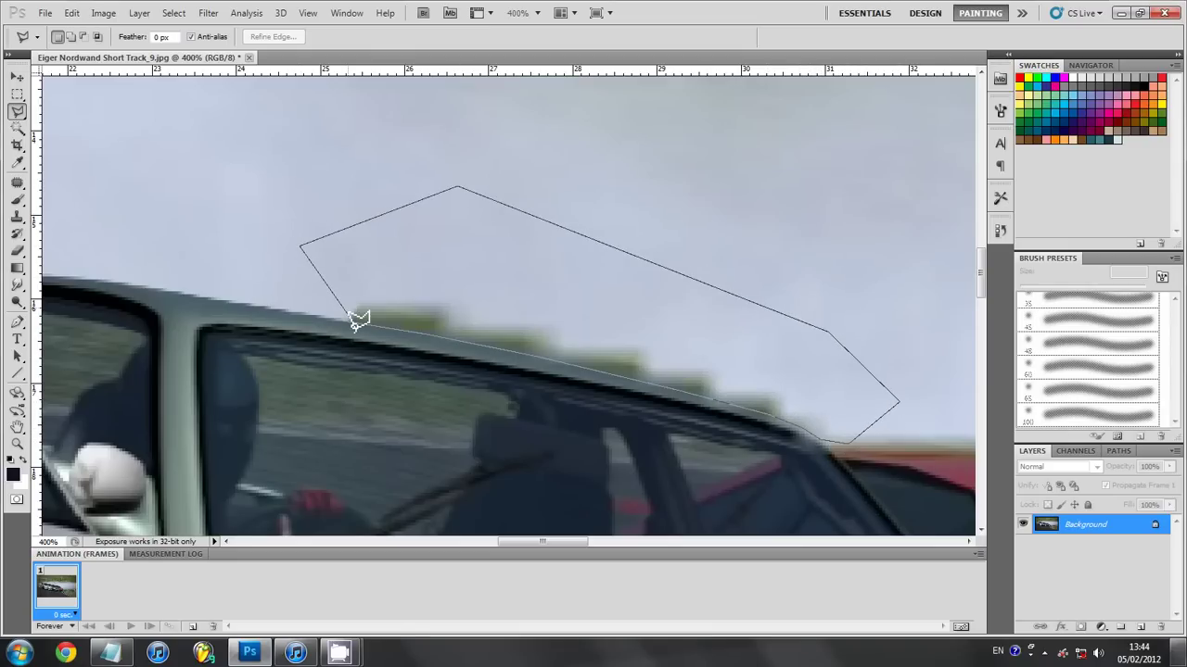
{"action": "left_click", "coordinate": [354, 319]}
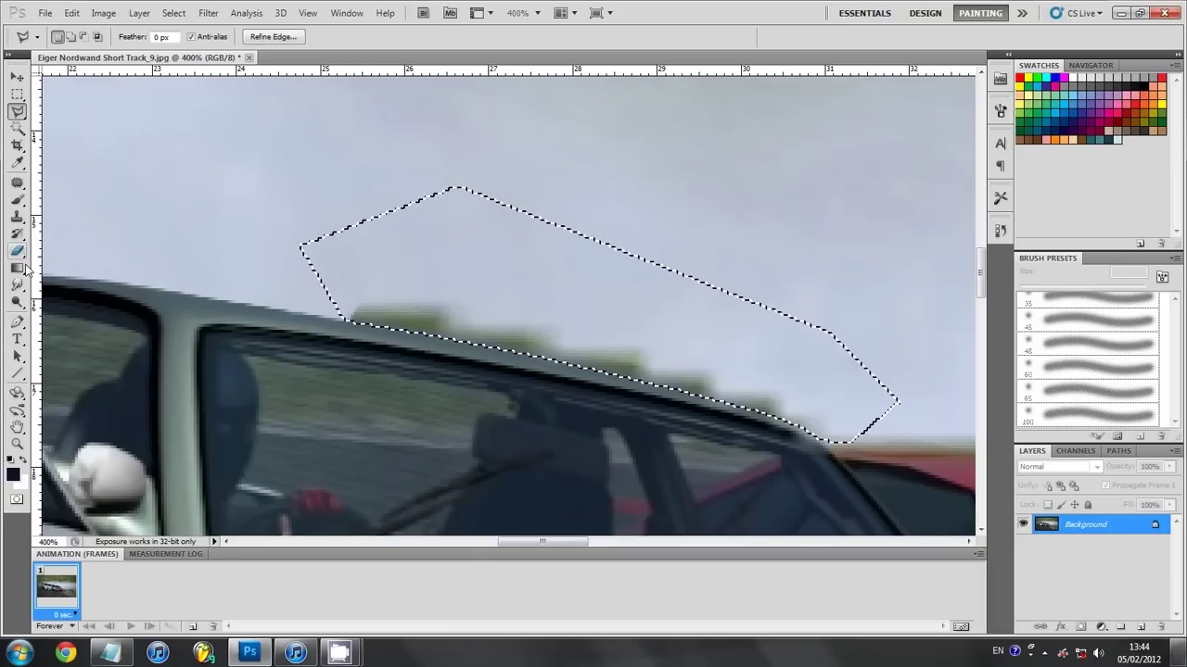
- Smudge the green fringe along the roofline into the sky with a 35 px brush
{"action": "left_click", "coordinate": [16, 284]}
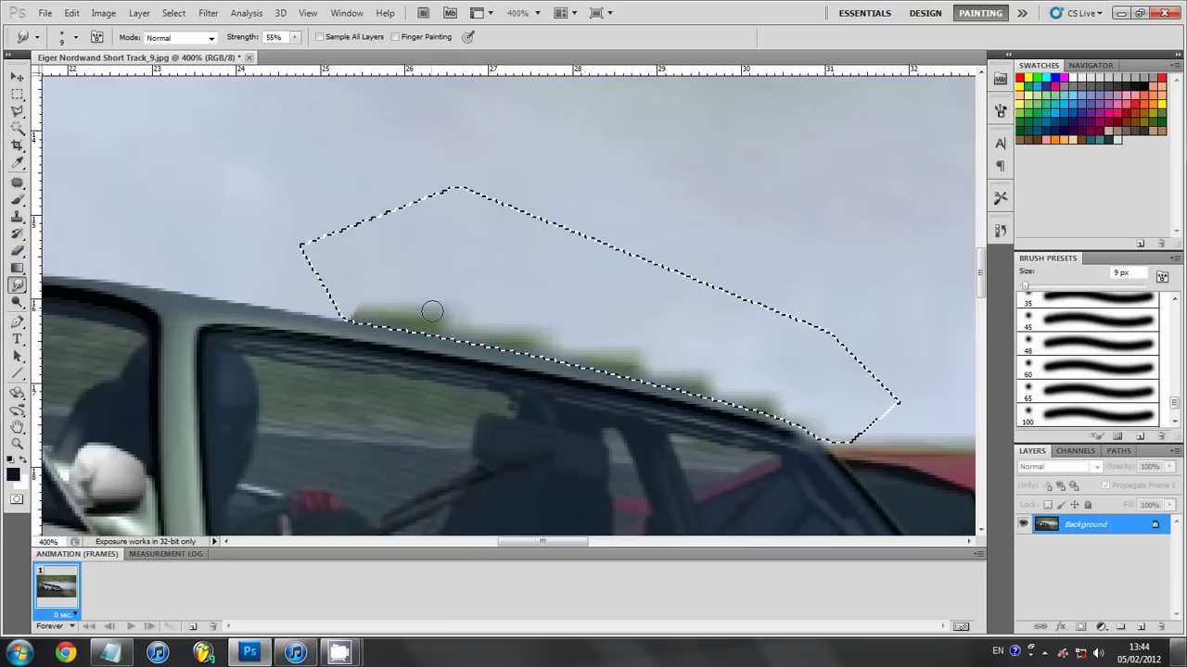
{"action": "key", "text": "bracketright"}
{"action": "key", "text": "bracketright"}
{"action": "key", "text": "bracketright"}
{"action": "left_click_drag", "start_coordinate": [359, 293], "coordinate": [445, 334]}
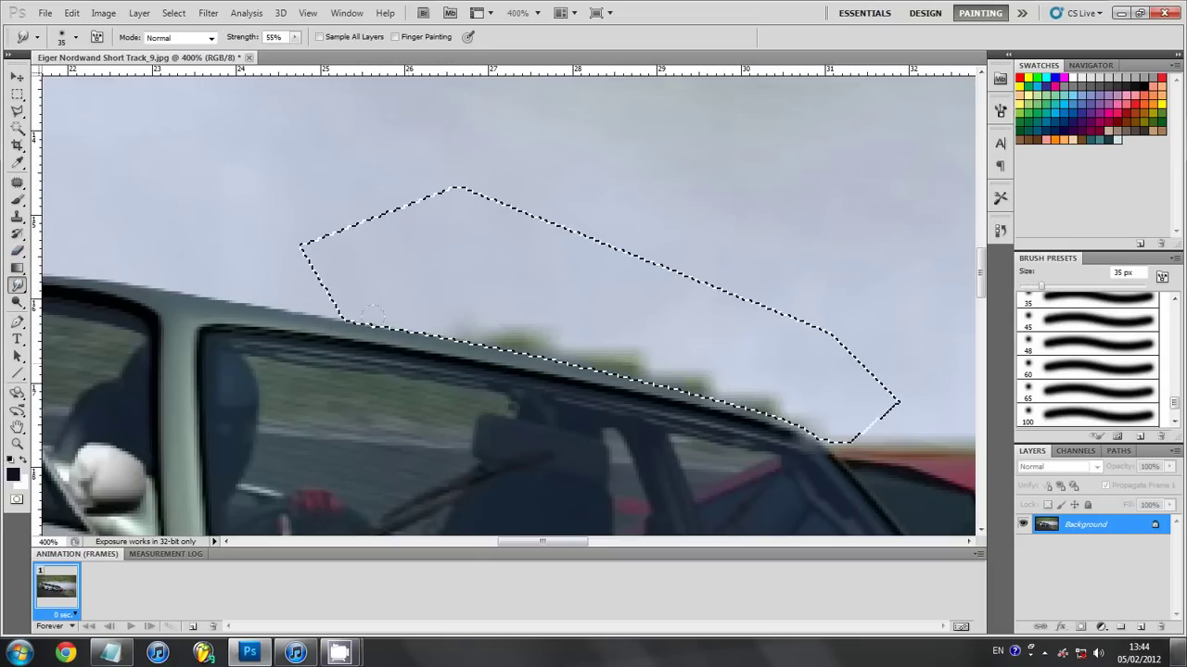
{"action": "left_click_drag", "start_coordinate": [538, 320], "coordinate": [803, 412]}
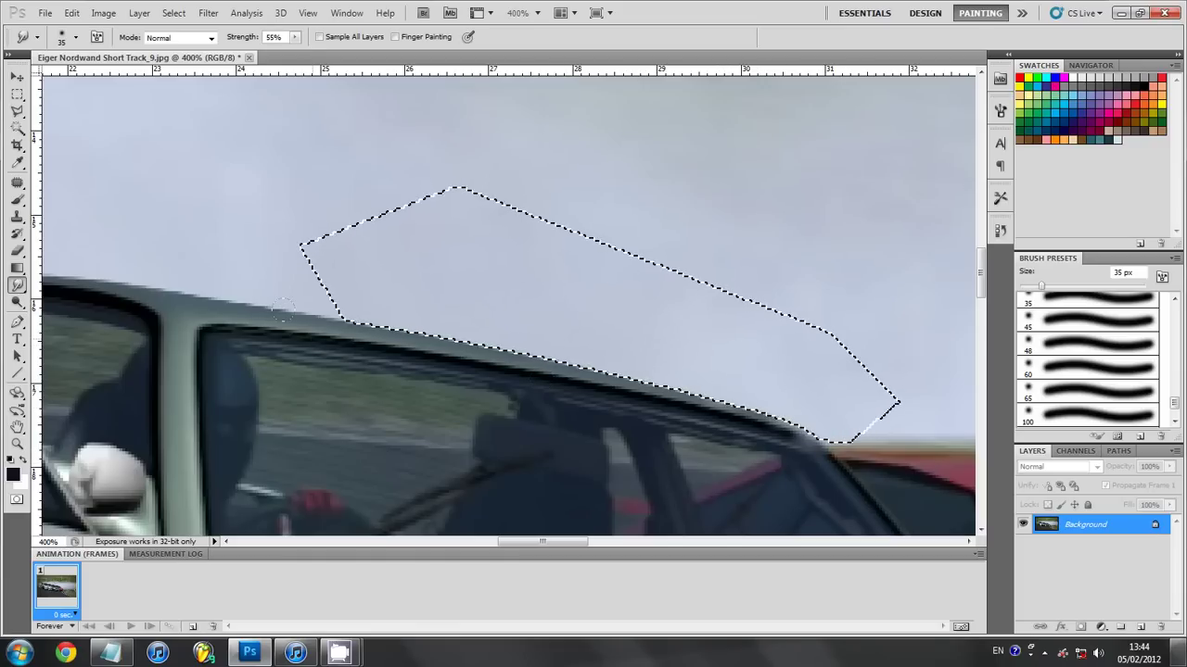
{"action": "key", "text": "bracketleft"}
{"action": "key", "text": "bracketleft"}
{"action": "key", "text": "bracketleft"}
{"action": "key", "text": "bracketleft"}
{"action": "key", "text": "bracketleft"}
{"action": "key", "text": "bracketleft"}
{"action": "key", "text": "bracketleft"}
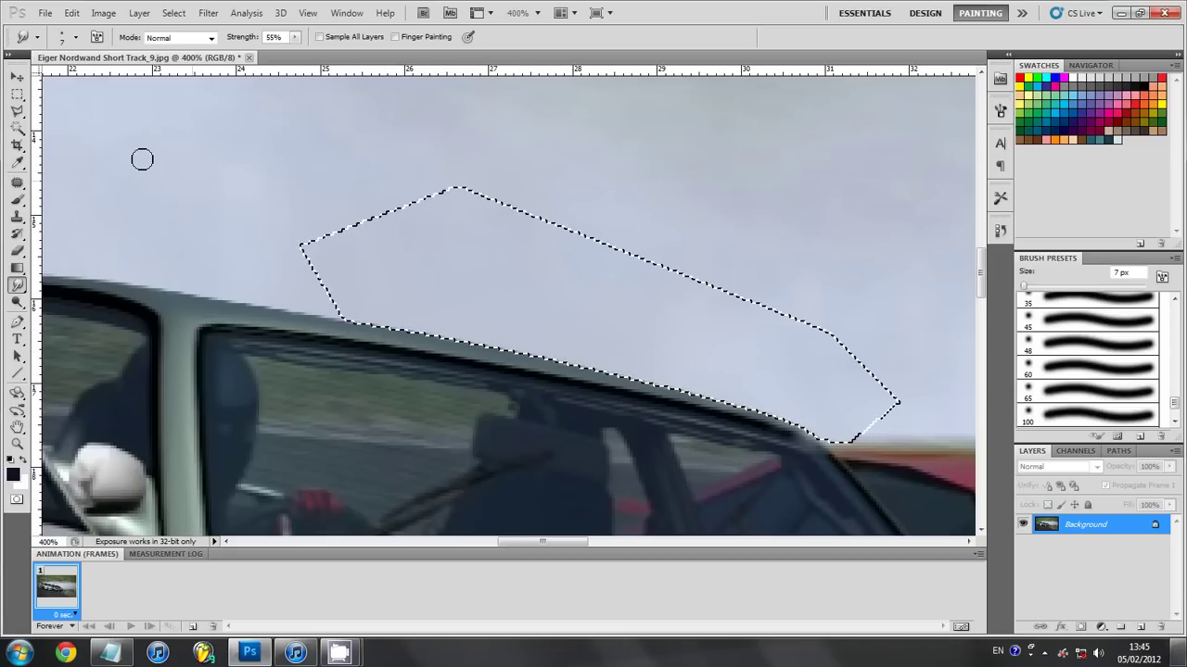
{"action": "left_click", "coordinate": [17, 111]}
- Clear the sky selection, then zoom out and back in on the cars
{"action": "right_click", "coordinate": [405, 277]}
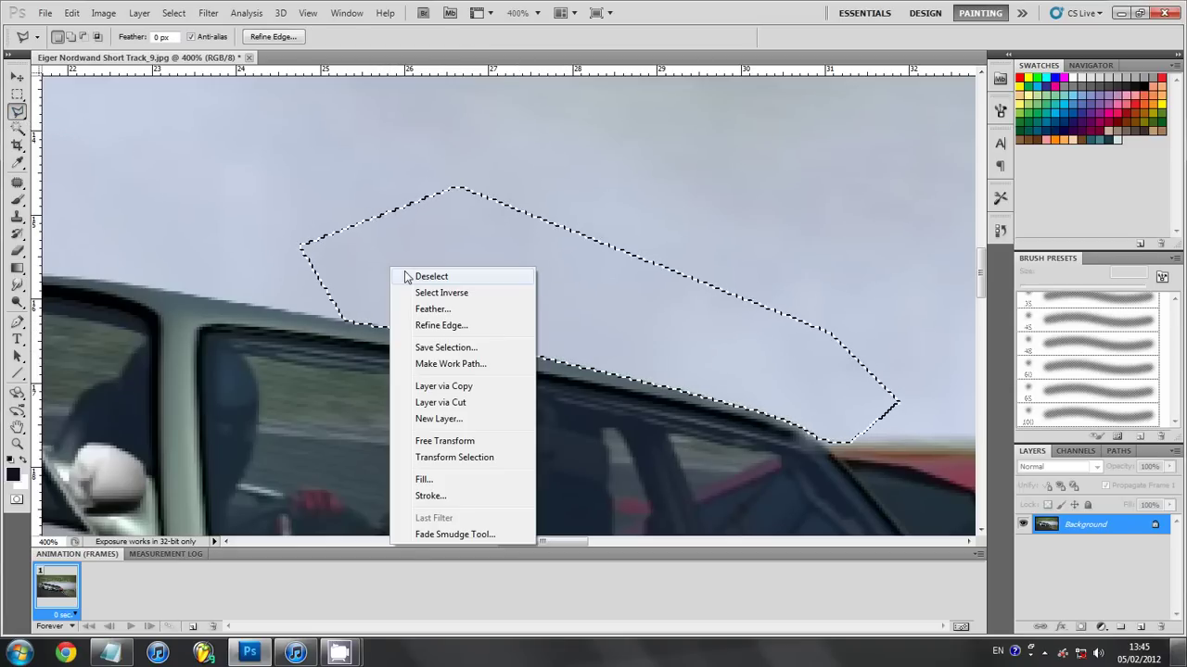
{"action": "left_click", "coordinate": [405, 276]}
{"action": "left_click_drag", "start_coordinate": [523, 540], "coordinate": [549, 542]}
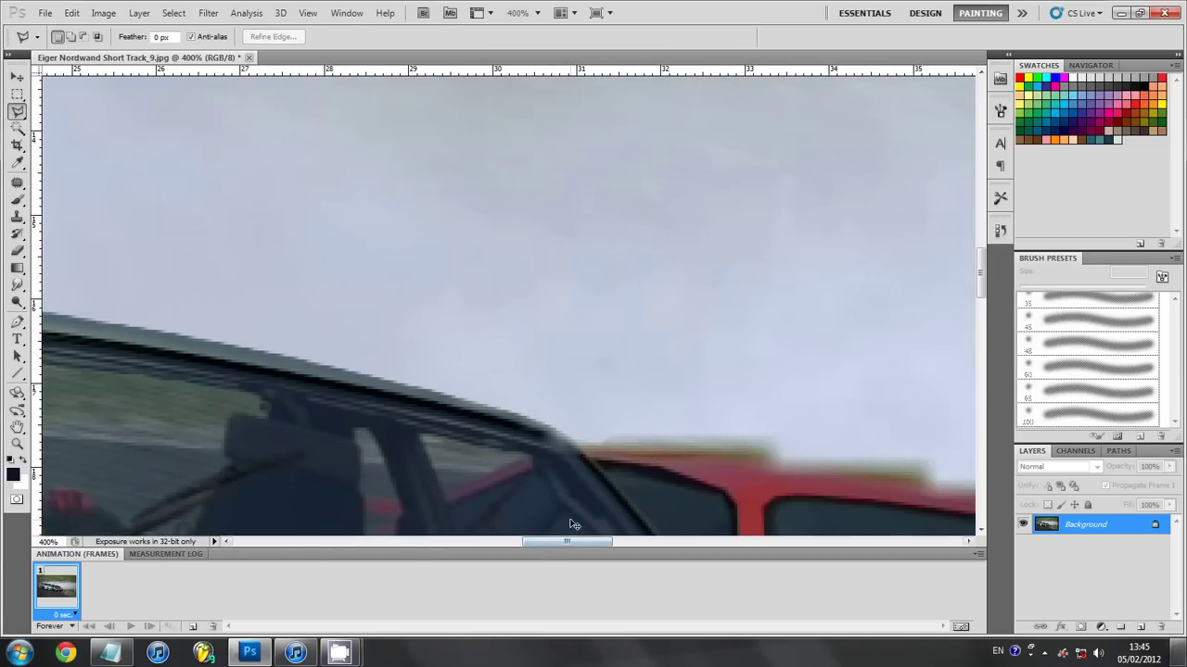
{"action": "key", "text": "ctrl+minus"}
{"action": "key", "text": "ctrl+minus"}
{"action": "key", "text": "ctrl+minus"}
{"action": "key", "text": "ctrl+minus"}
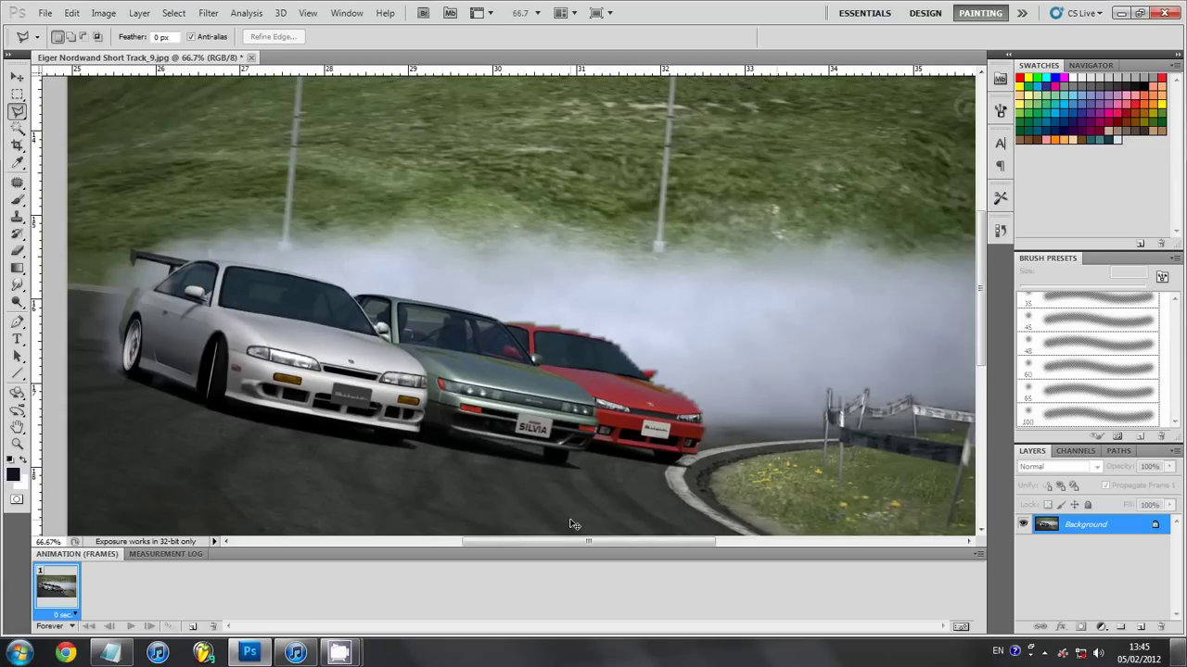
{"action": "key", "text": "ctrl+minus"}
{"action": "key", "text": "ctrl+minus"}
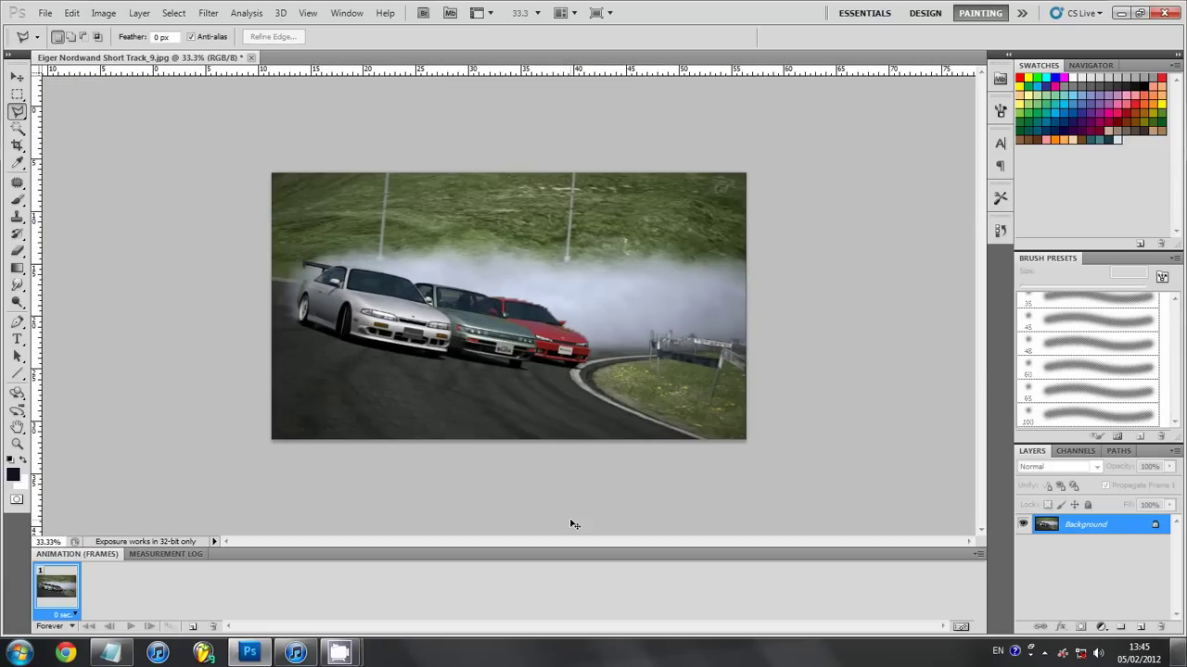
{"action": "key", "text": "ctrl+plus"}
{"action": "key", "text": "ctrl+plus"}
{"action": "key", "text": "ctrl+plus"}
{"action": "key", "text": "ctrl+plus"}
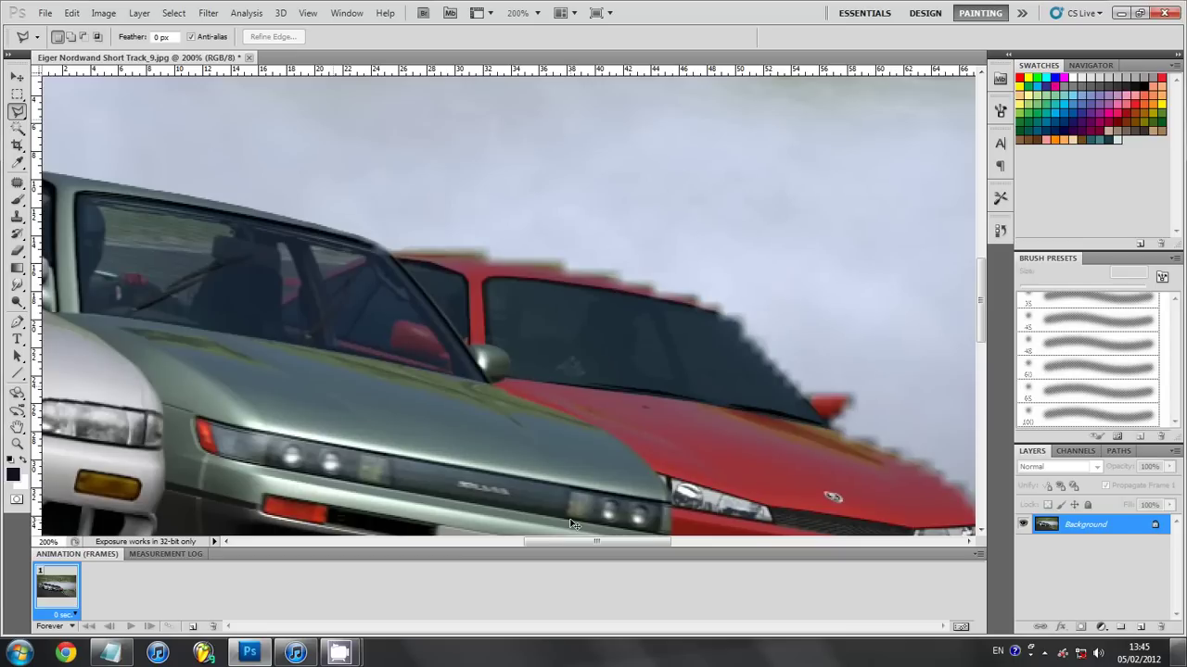
{"action": "key", "text": "ctrl+plus"}
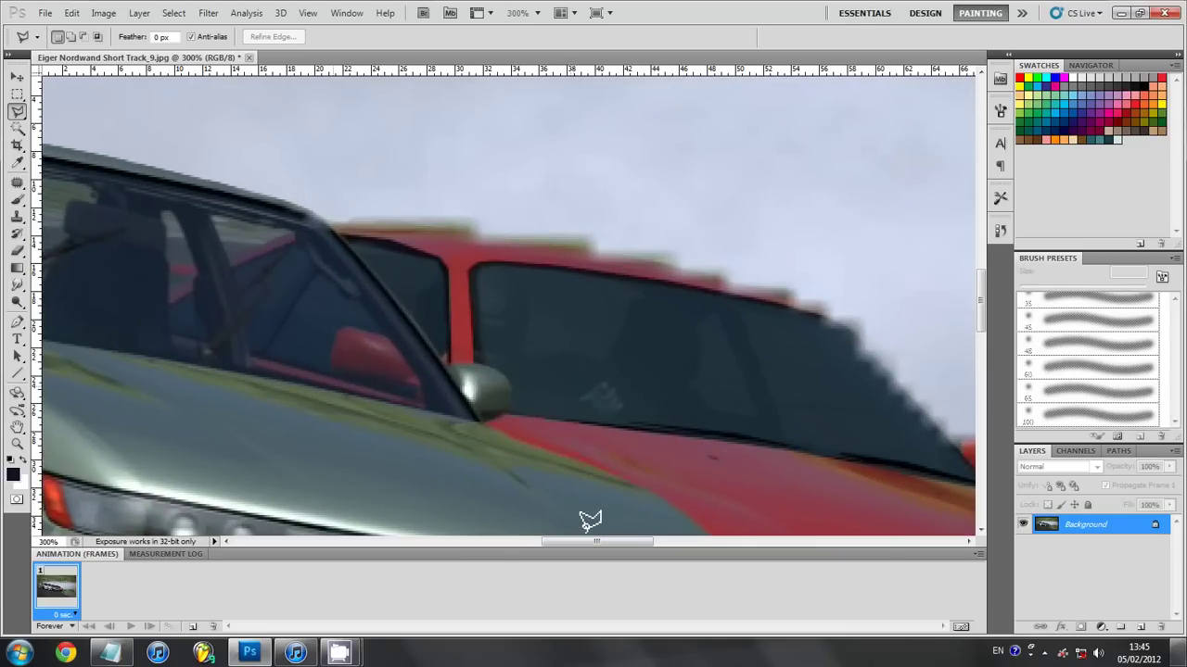
- Bring the corner where the green car's roof meets the red car into close view
{"action": "left_click_drag", "start_coordinate": [559, 544], "coordinate": [504, 543]}
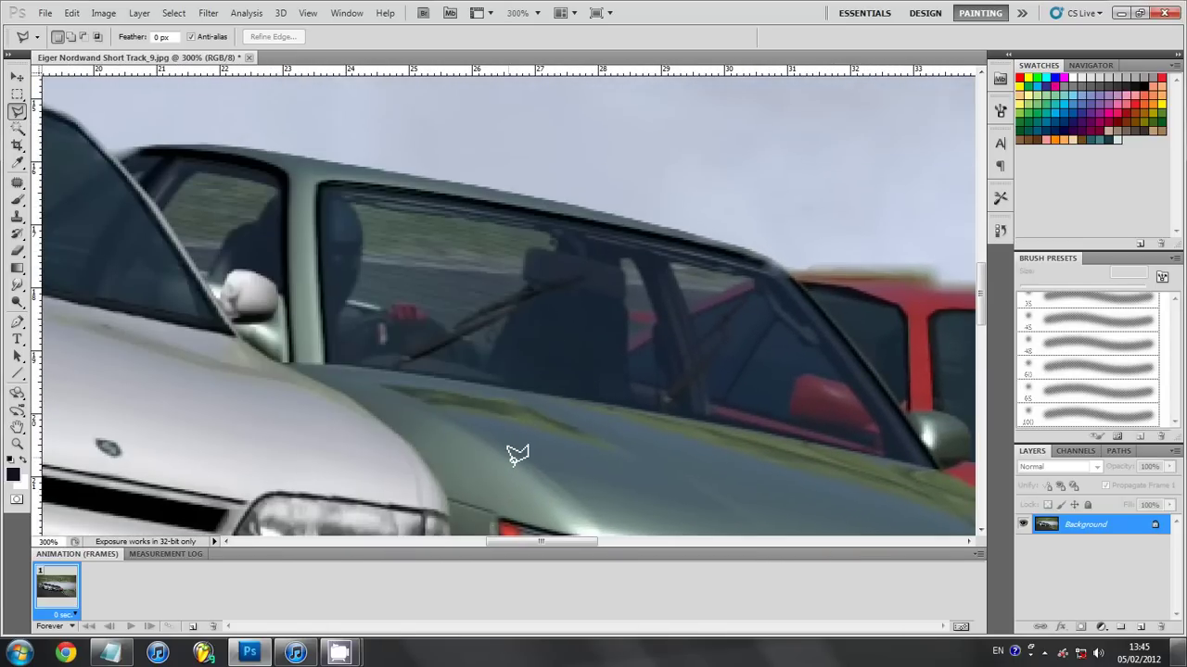
{"action": "key", "text": "ctrl+minus"}
{"action": "key", "text": "ctrl+minus"}
{"action": "key", "text": "ctrl+minus"}
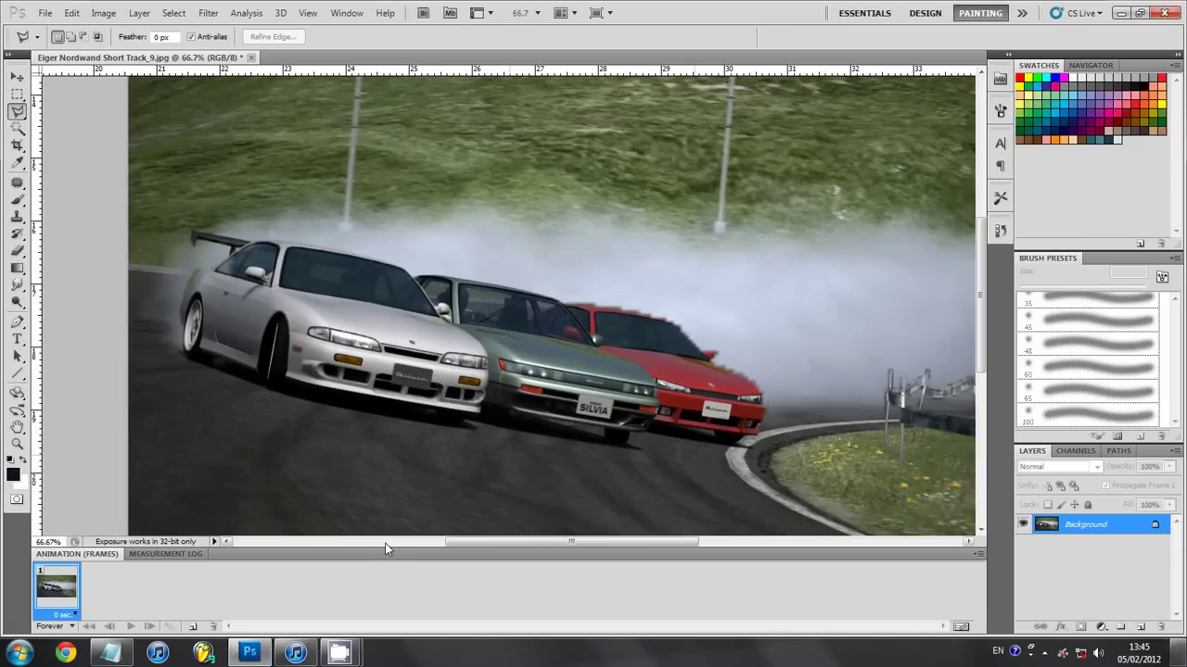
{"action": "key", "text": "ctrl+plus"}
{"action": "key", "text": "ctrl+plus"}
{"action": "key", "text": "ctrl+plus"}
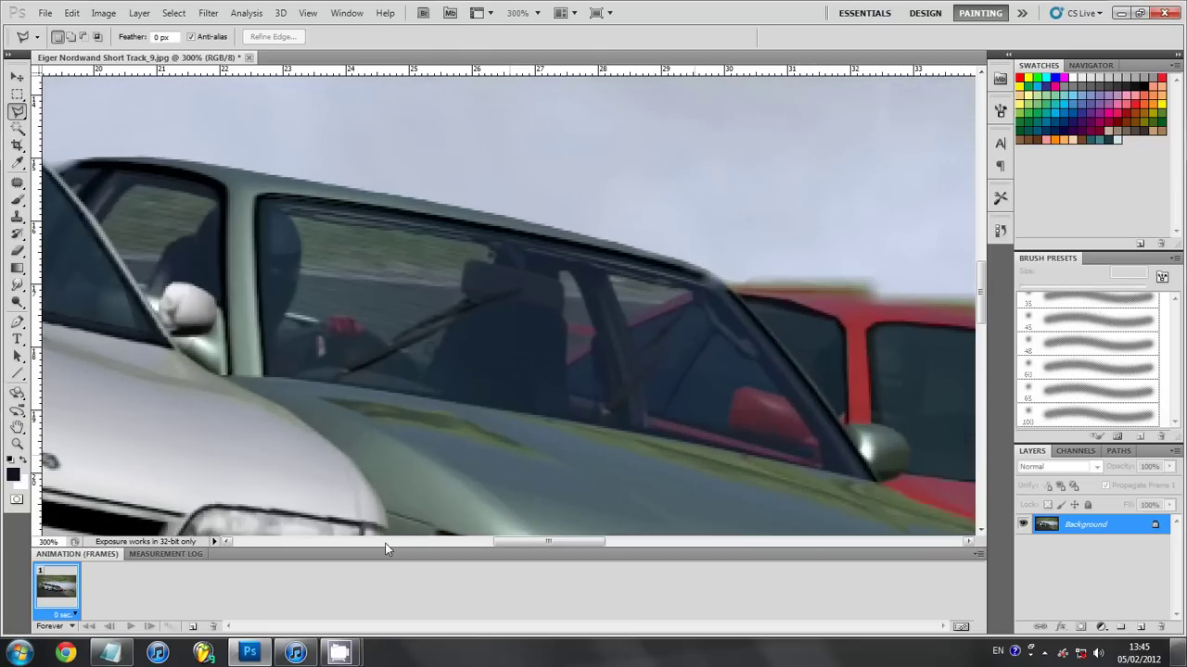
{"action": "key", "text": "ctrl+plus"}
{"action": "key", "text": "ctrl+plus"}
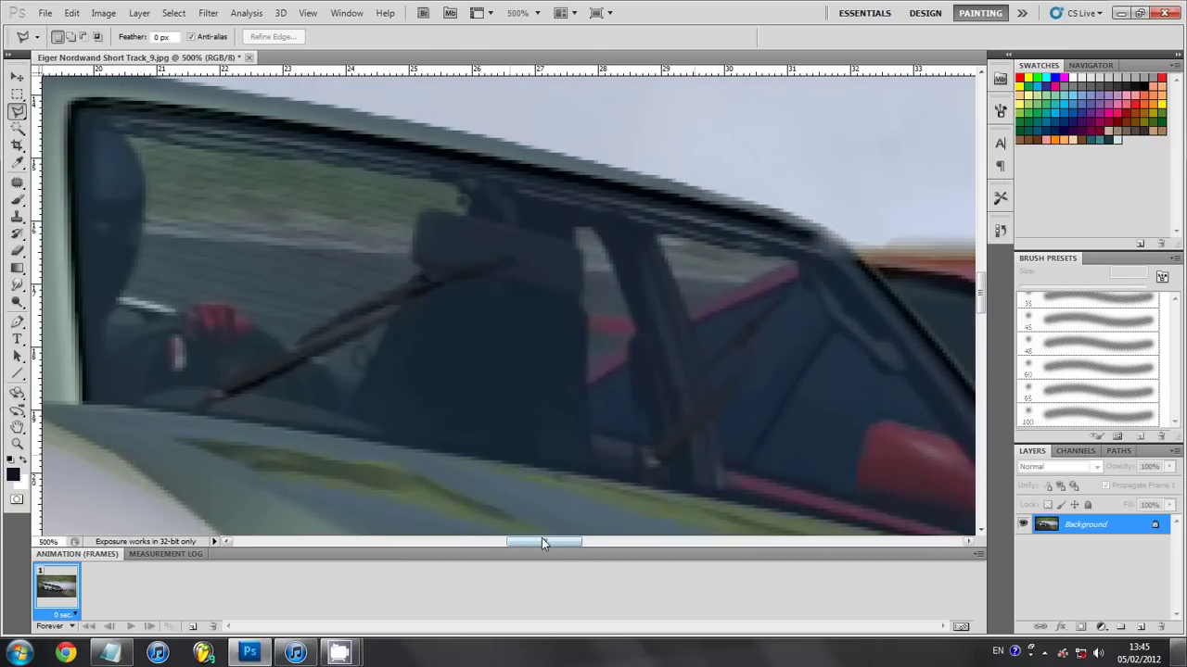
{"action": "left_click_drag", "start_coordinate": [544, 541], "coordinate": [575, 541]}
{"action": "scroll", "coordinate": [543, 429], "scroll_direction": "up", "scroll_amount": 2}
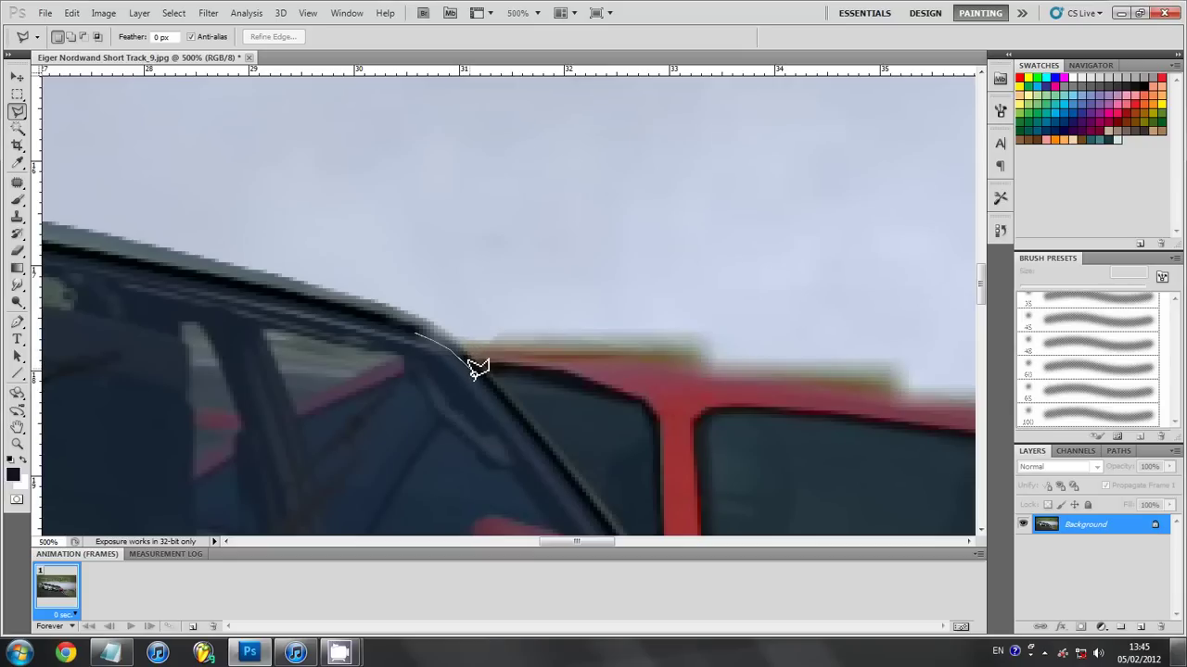
- Lasso the green car's roof corner above the red car, then clear that selection
{"action": "left_click_drag", "start_coordinate": [471, 369], "coordinate": [482, 367]}
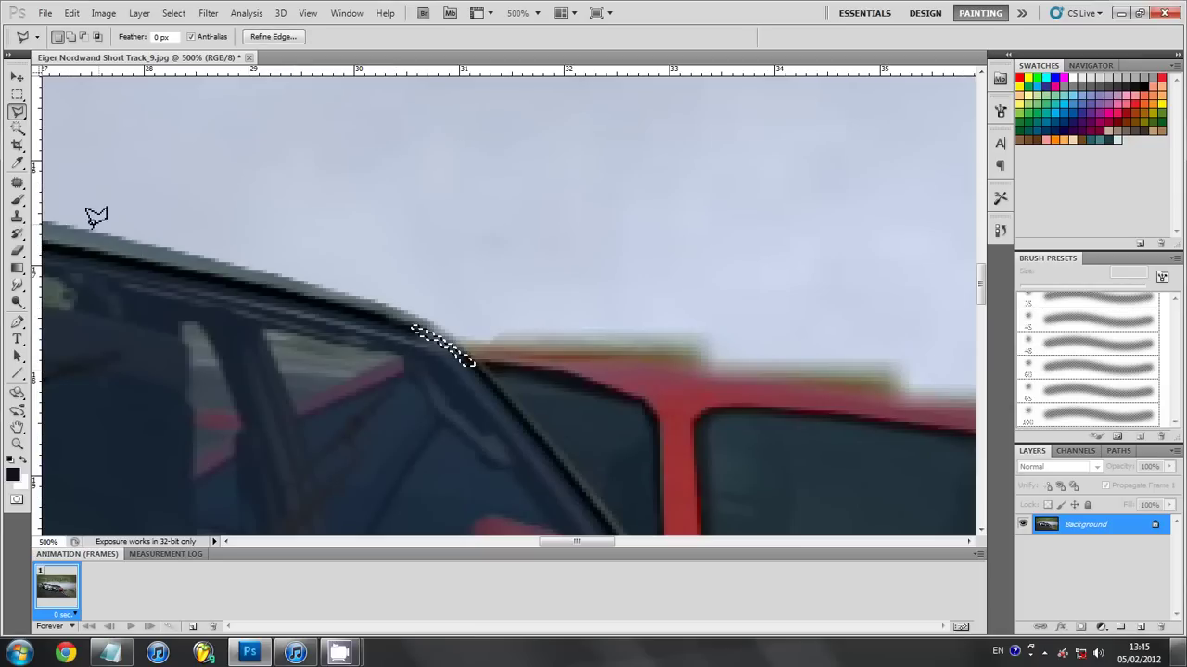
{"action": "left_click", "coordinate": [17, 162]}
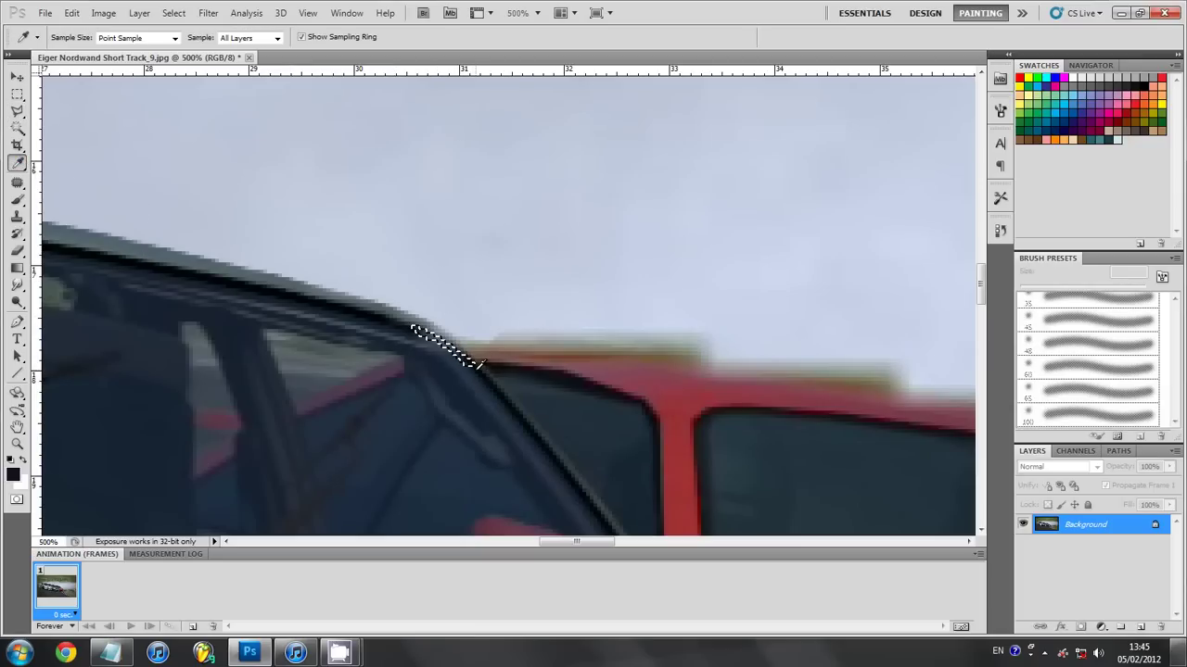
{"action": "left_click", "coordinate": [17, 199]}
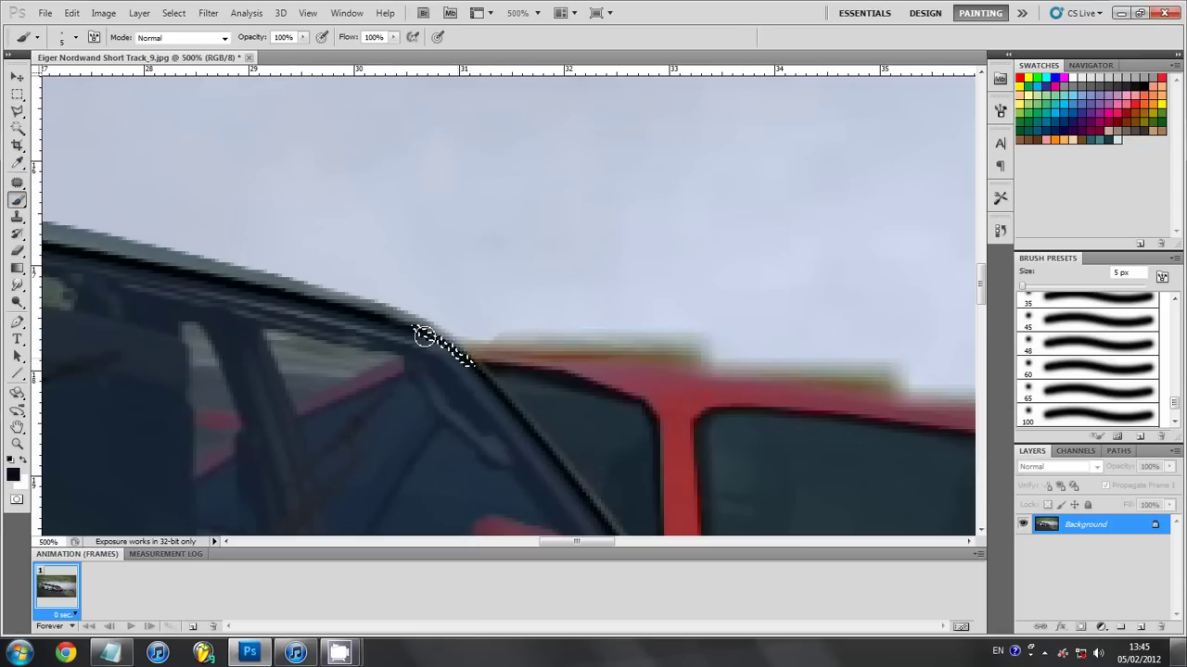
{"action": "left_click", "coordinate": [16, 110]}
{"action": "right_click", "coordinate": [320, 317]}
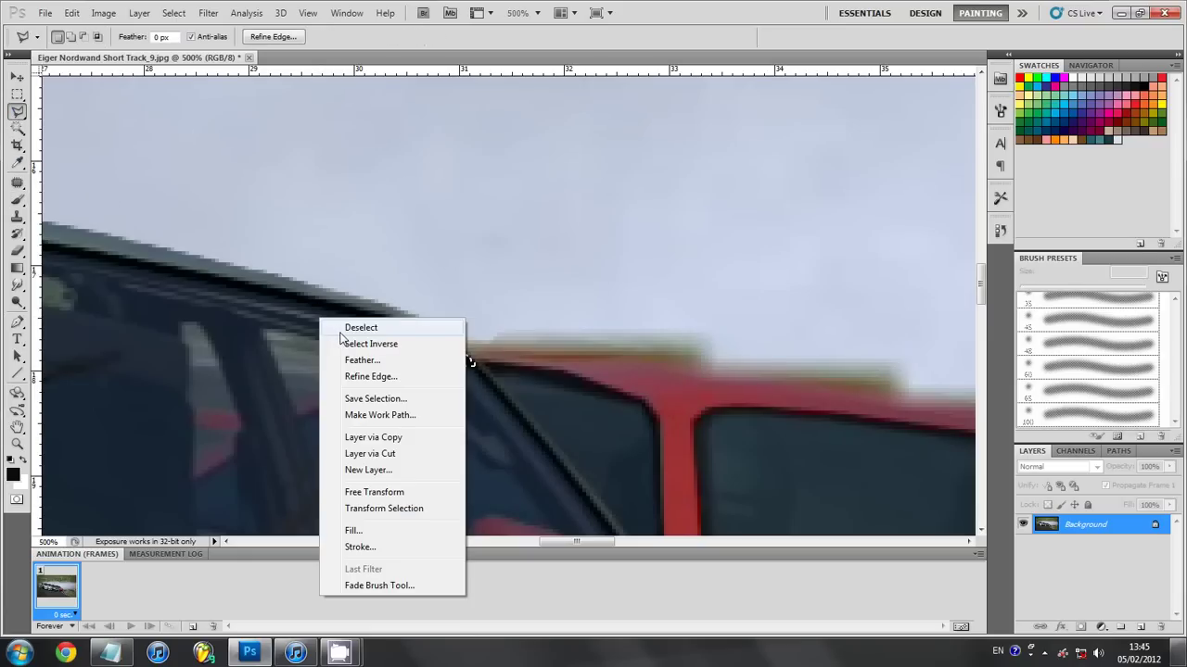
{"action": "left_click", "coordinate": [340, 330]}
{"action": "scroll", "coordinate": [593, 460], "scroll_direction": "down", "scroll_amount": 1}
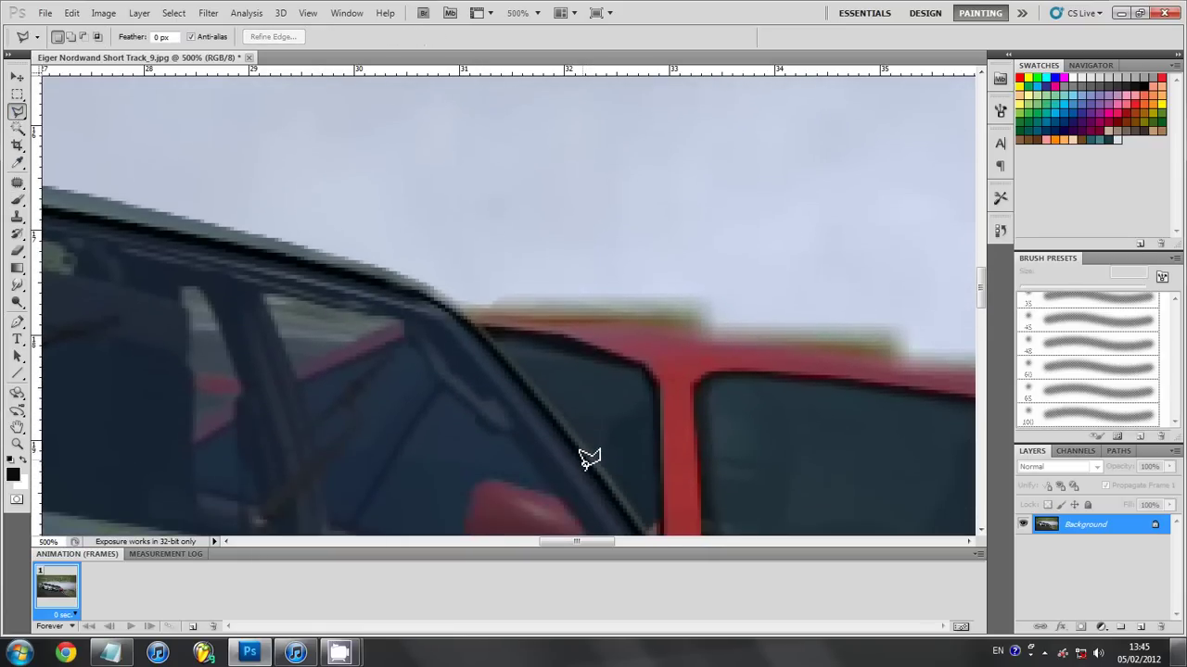
{"action": "scroll", "coordinate": [590, 459], "scroll_direction": "up", "scroll_amount": 1}
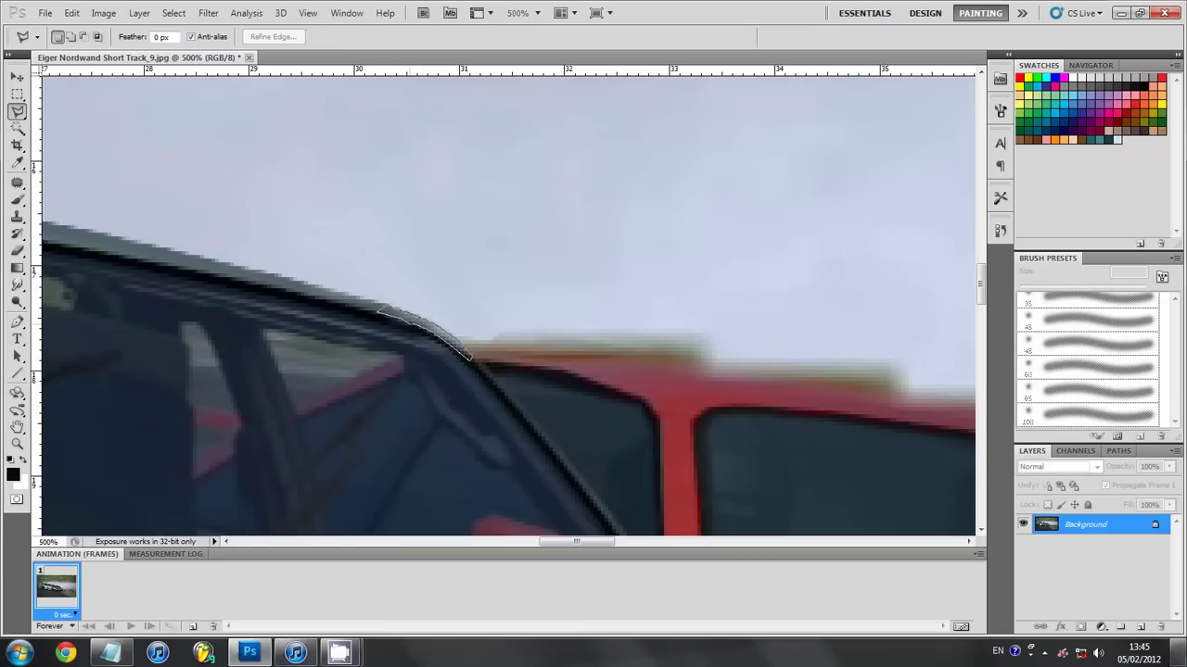
- Sample the grey roof colour, paint a rounded dark-grey roof corner with a 5 px brush, and deselect
{"action": "left_click", "coordinate": [18, 163]}
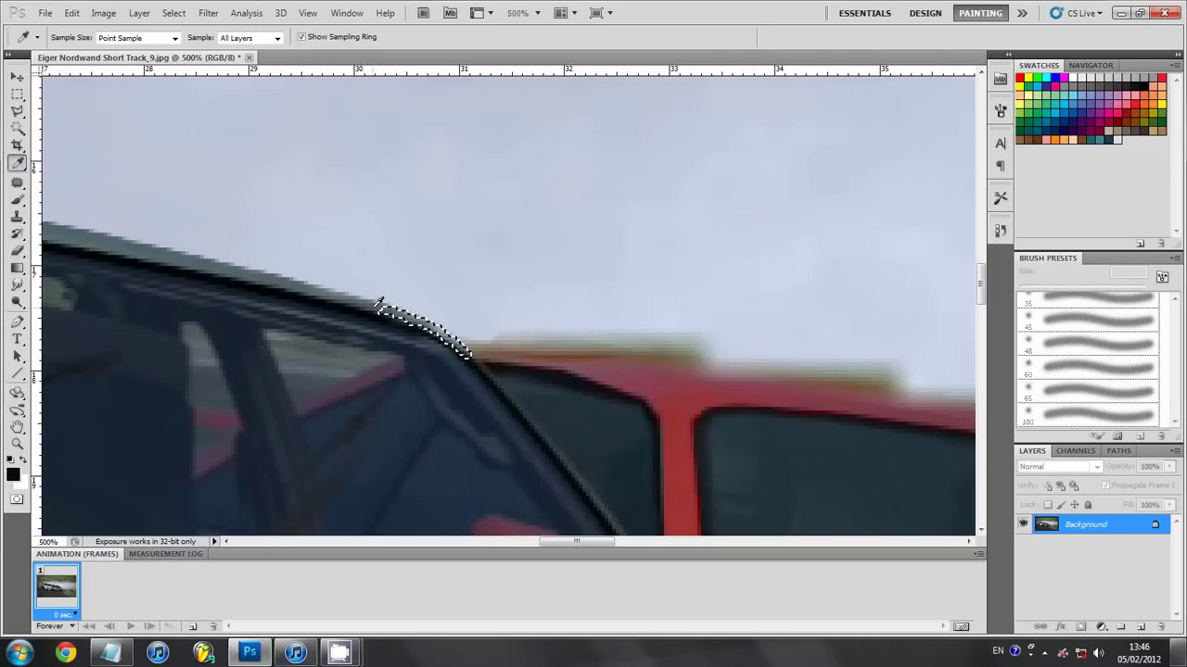
{"action": "left_click", "coordinate": [378, 306]}
{"action": "left_click", "coordinate": [17, 199]}
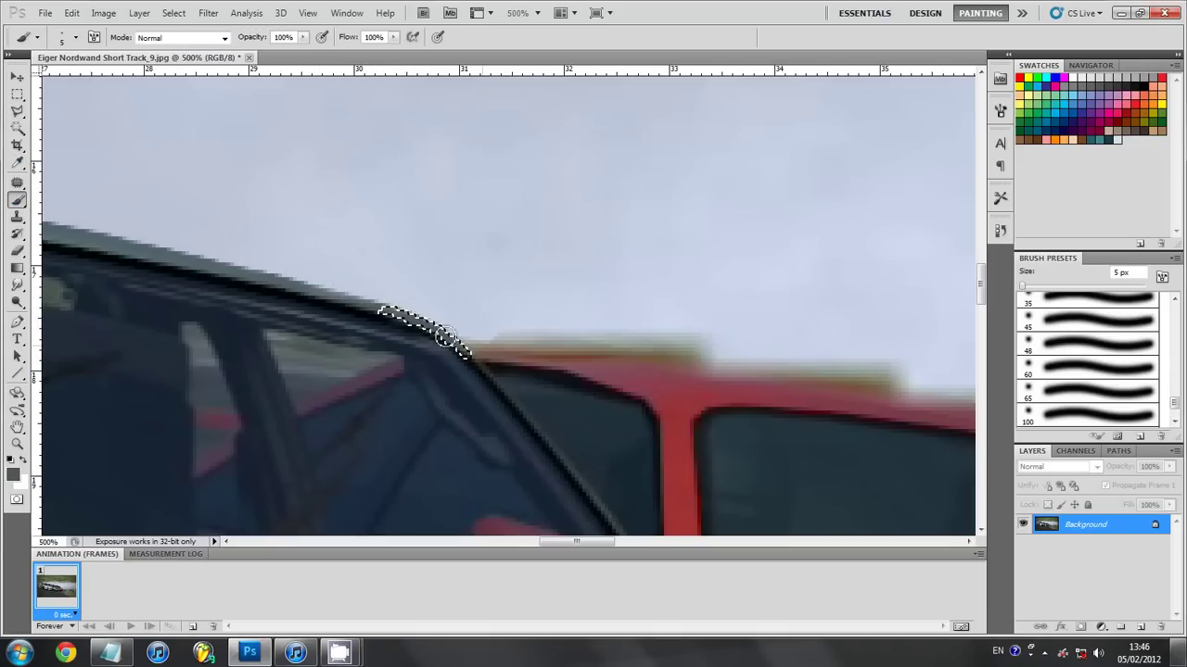
{"action": "left_click_drag", "start_coordinate": [477, 364], "coordinate": [393, 326]}
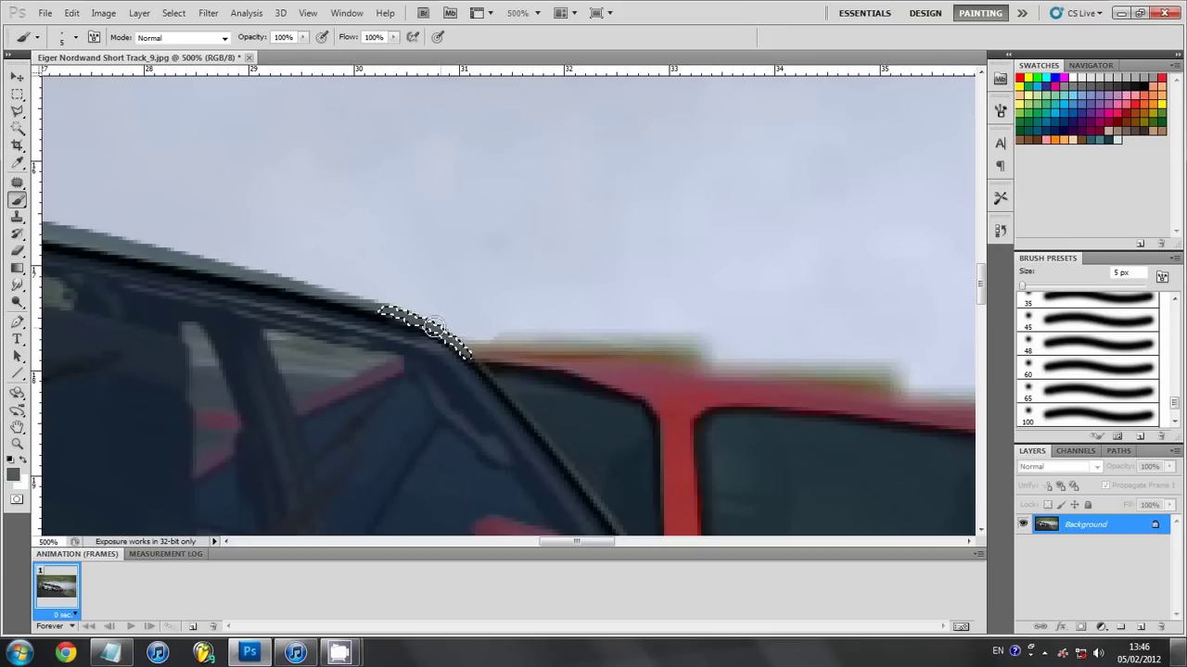
{"action": "left_click", "coordinate": [17, 109]}
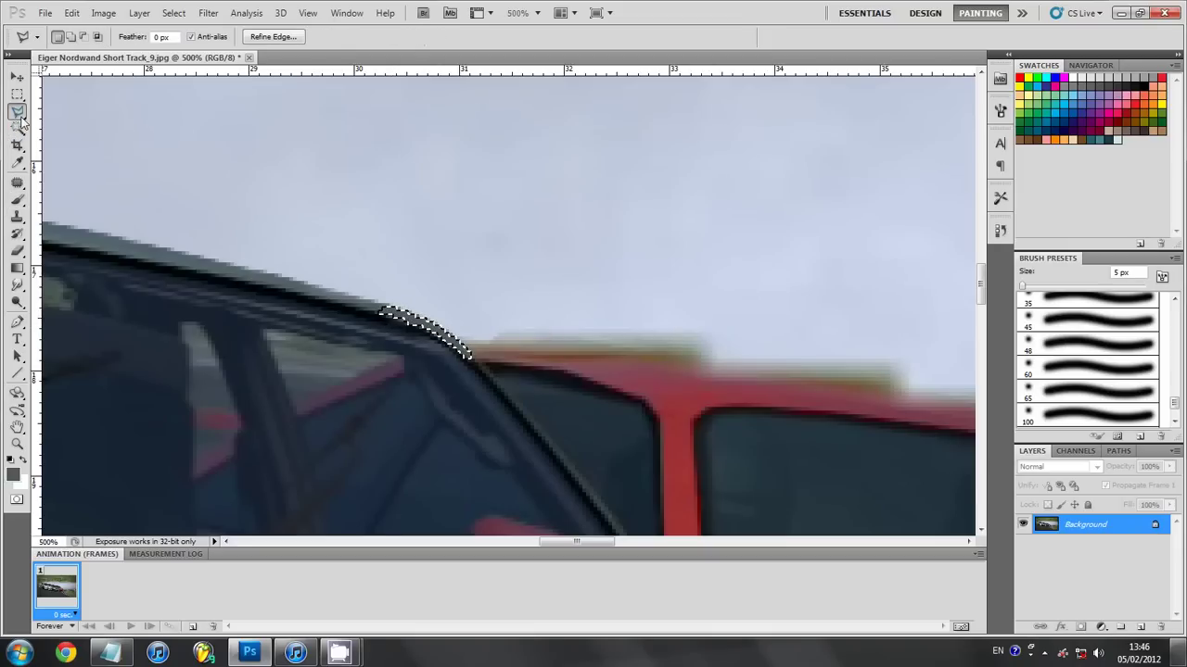
{"action": "right_click", "coordinate": [215, 235]}
{"action": "left_click", "coordinate": [253, 241]}
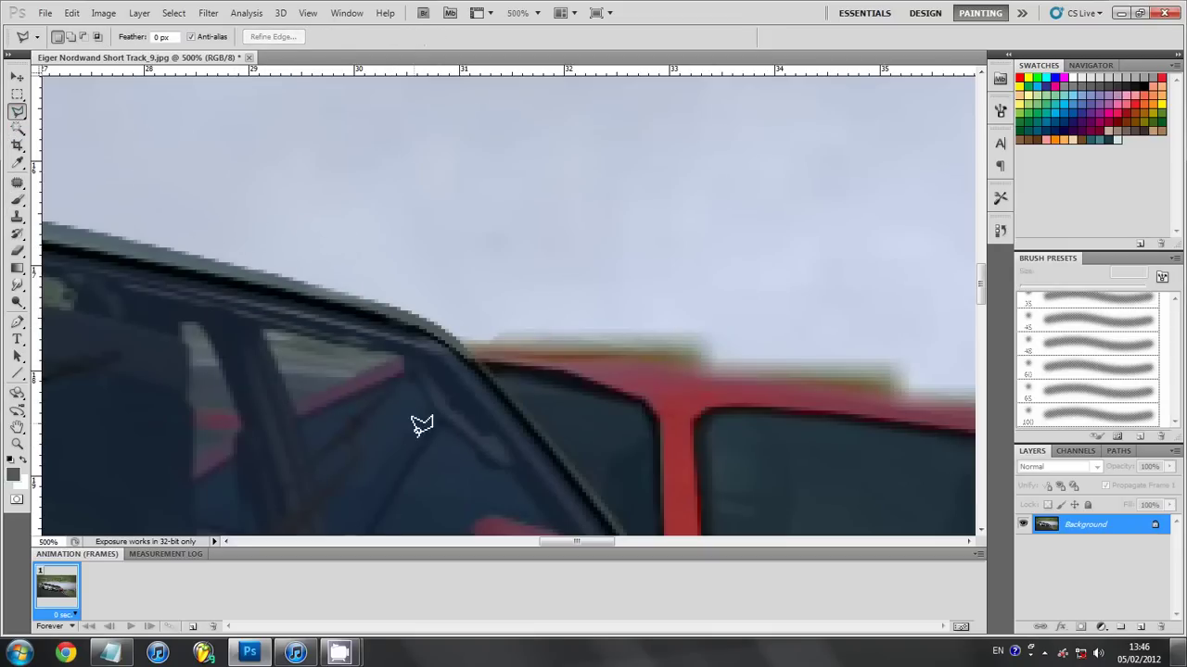
- Set the Smudge brush to 1 px
{"action": "scroll", "coordinate": [593, 371], "scroll_direction": "down", "scroll_amount": 1}
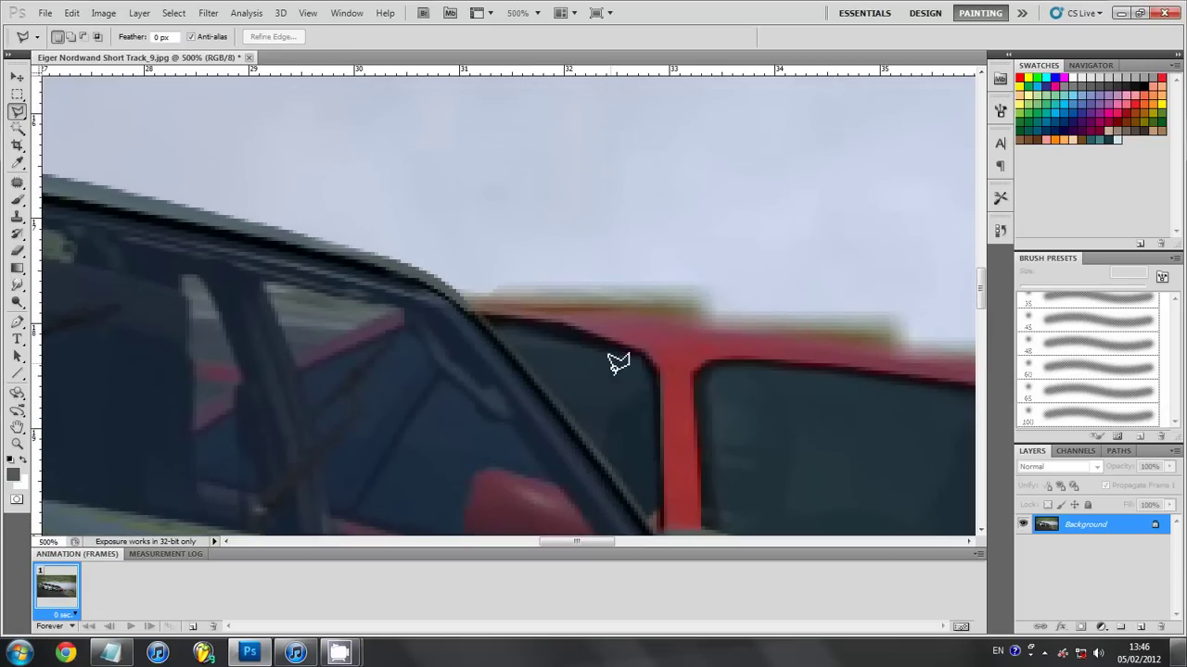
{"action": "left_click", "coordinate": [17, 285]}
{"action": "scroll", "coordinate": [455, 304], "scroll_direction": "up", "scroll_amount": 1}
{"action": "scroll", "coordinate": [450, 296], "scroll_direction": "up", "scroll_amount": 1}
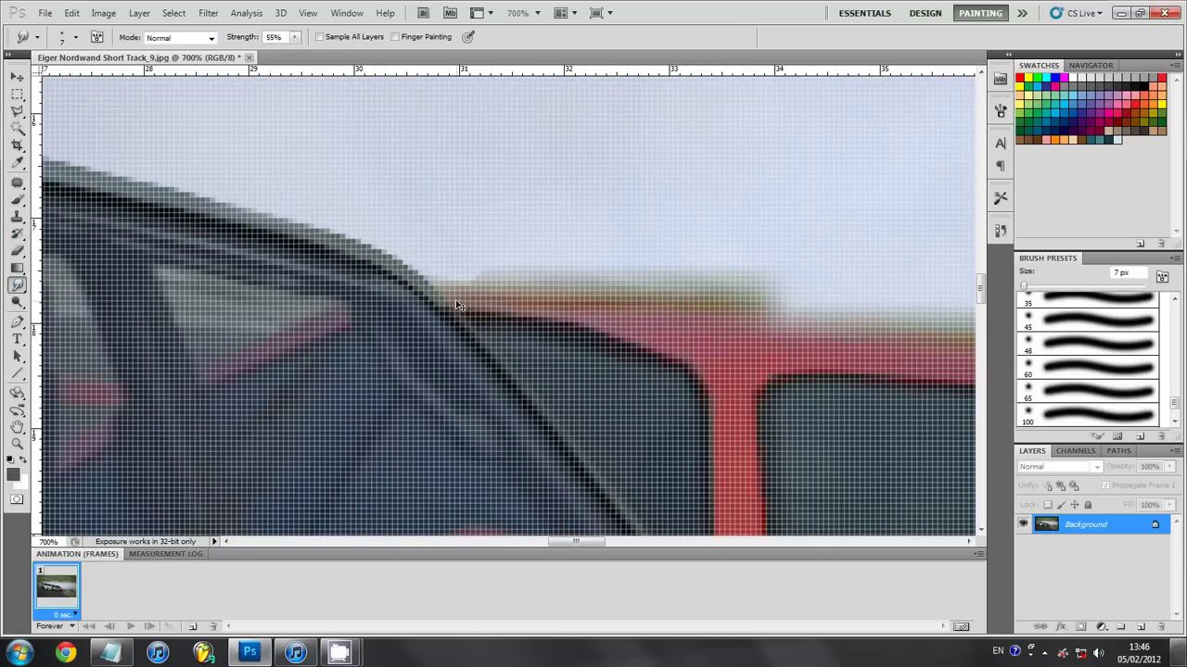
{"action": "scroll", "coordinate": [443, 289], "scroll_direction": "up", "scroll_amount": 1}
{"action": "scroll", "coordinate": [435, 280], "scroll_direction": "up", "scroll_amount": 2}
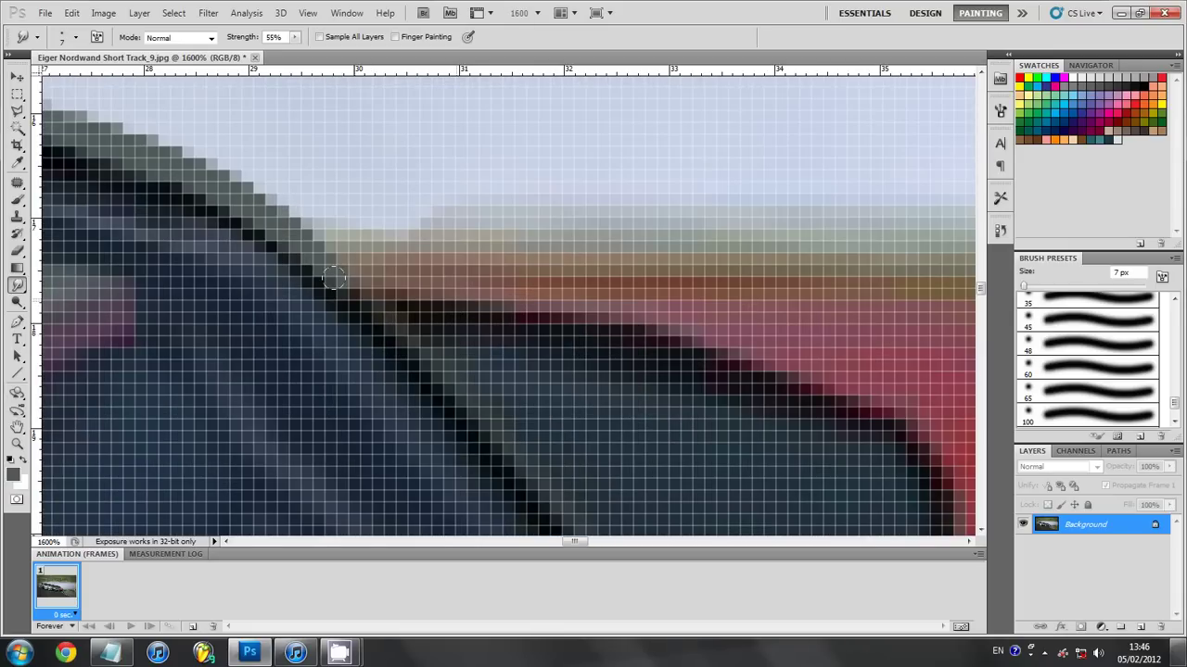
{"action": "key", "text": "bracketleft"}
{"action": "key", "text": "bracketleft"}
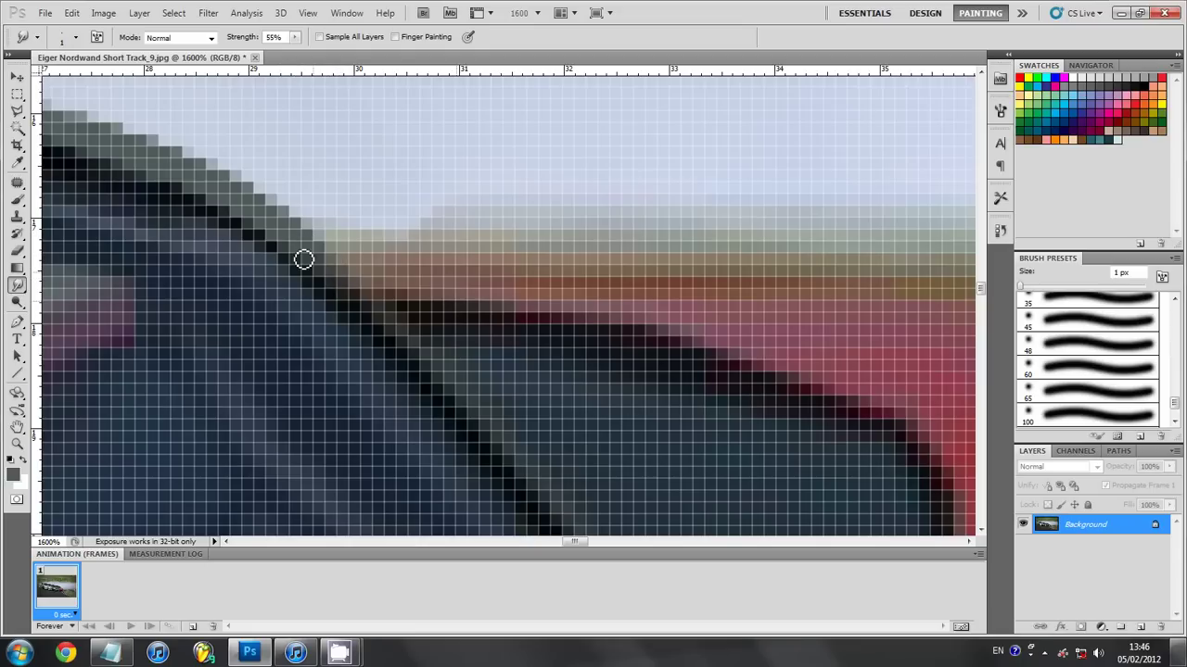
- Zoom out and back in on the roofs, then begin a lasso along the red roof edge
{"action": "scroll", "coordinate": [313, 268], "scroll_direction": "down", "scroll_amount": 2}
{"action": "scroll", "coordinate": [314, 268], "scroll_direction": "down", "scroll_amount": 1}
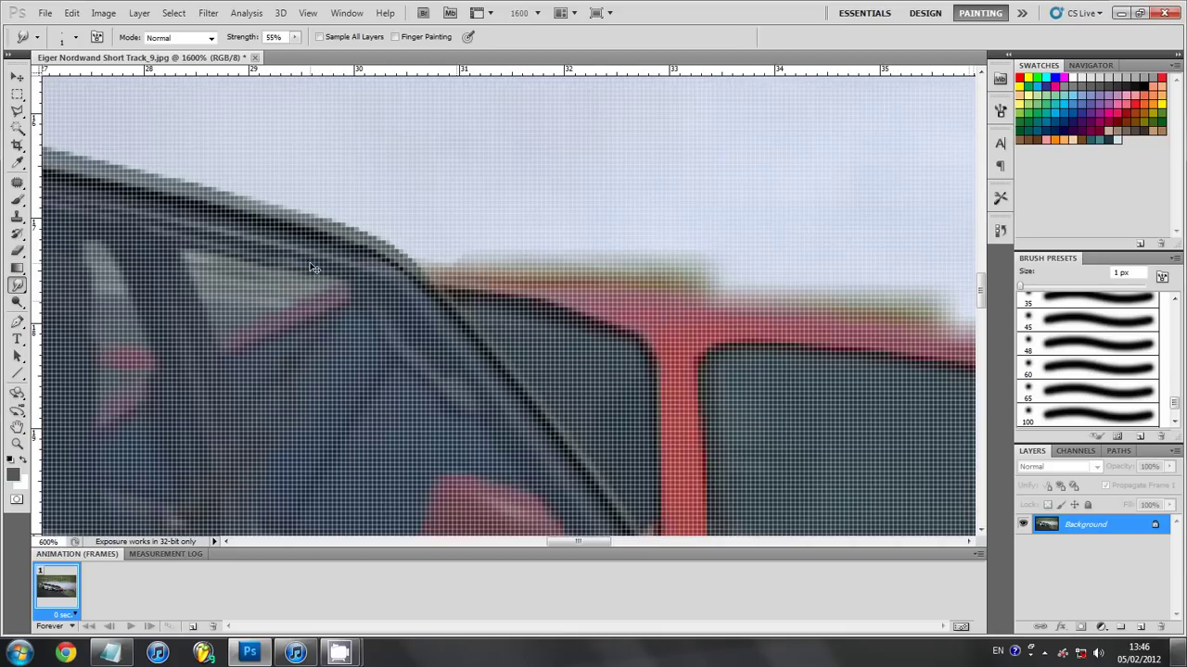
{"action": "scroll", "coordinate": [313, 268], "scroll_direction": "down", "scroll_amount": 1}
{"action": "key", "text": "ctrl+minus"}
{"action": "key", "text": "ctrl+minus"}
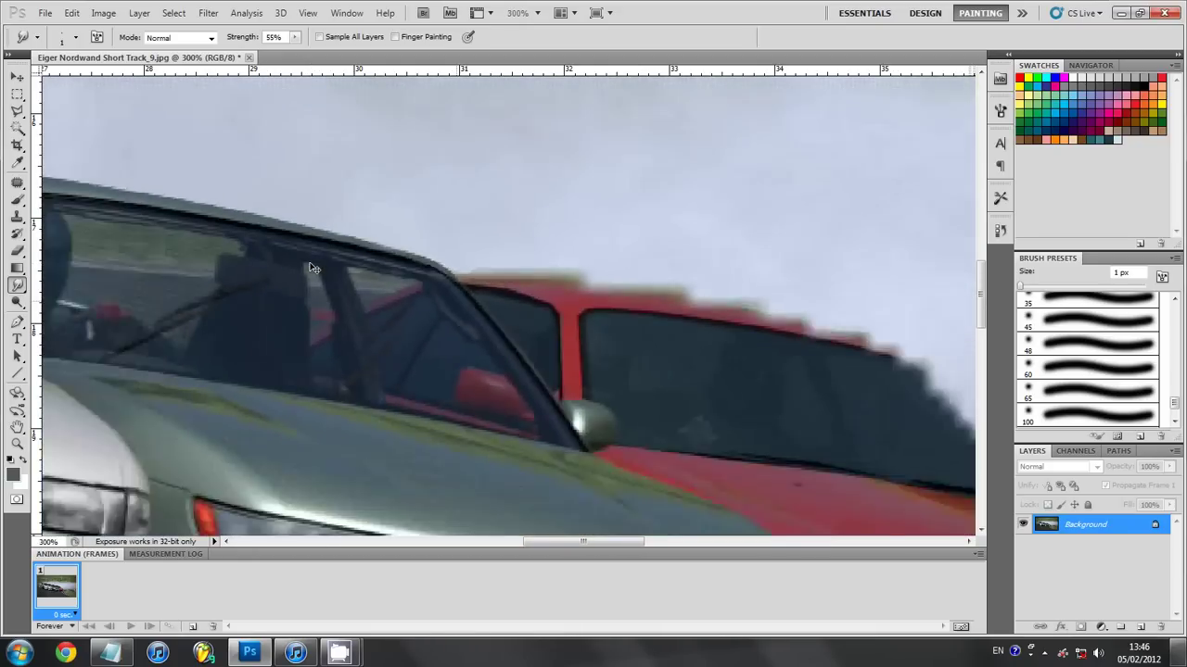
{"action": "key", "text": "ctrl+minus"}
{"action": "key", "text": "ctrl+minus"}
{"action": "key", "text": "ctrl+plus"}
{"action": "key", "text": "ctrl+plus"}
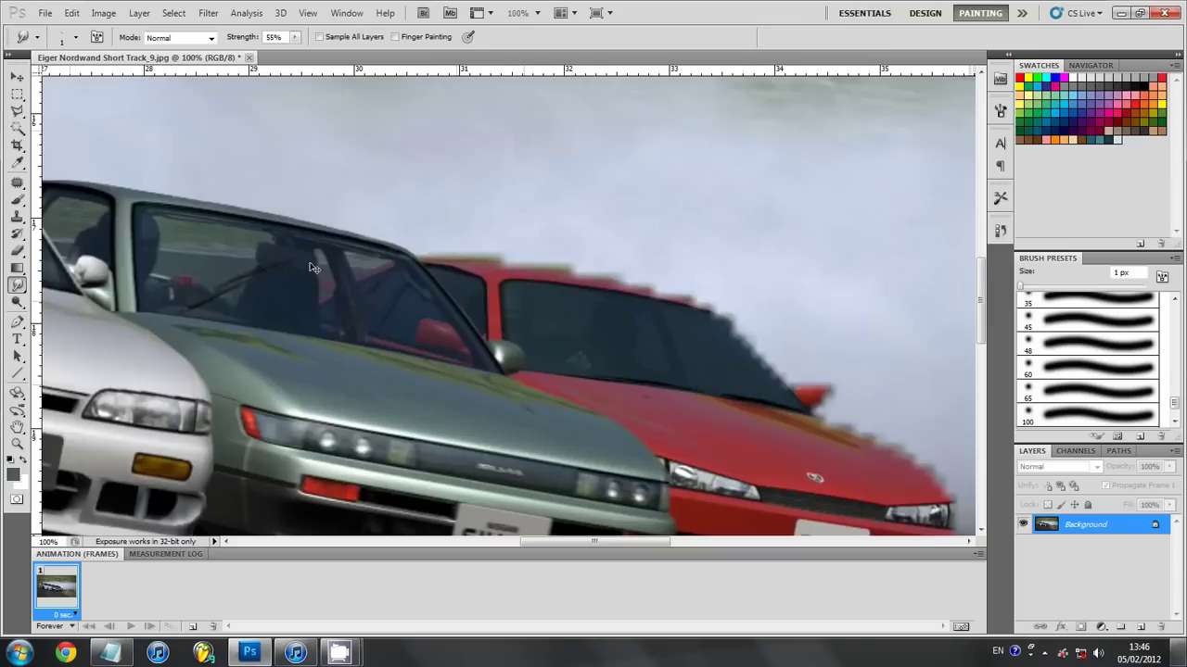
{"action": "key", "text": "ctrl+plus"}
{"action": "key", "text": "ctrl+plus"}
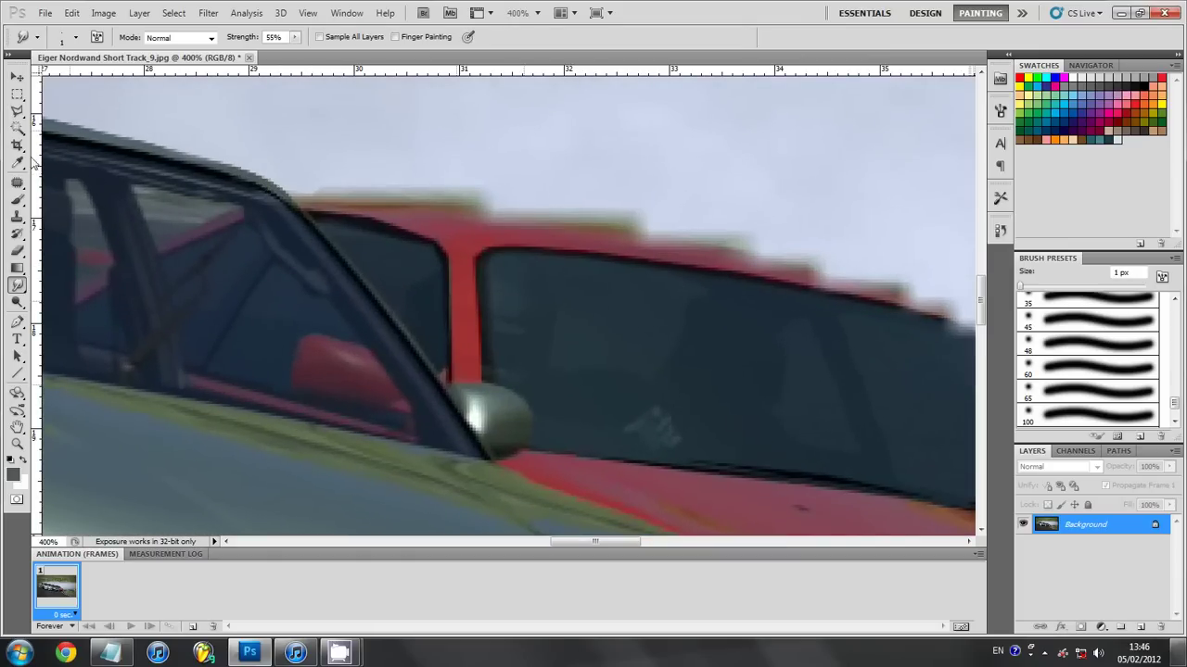
{"action": "left_click", "coordinate": [16, 110]}
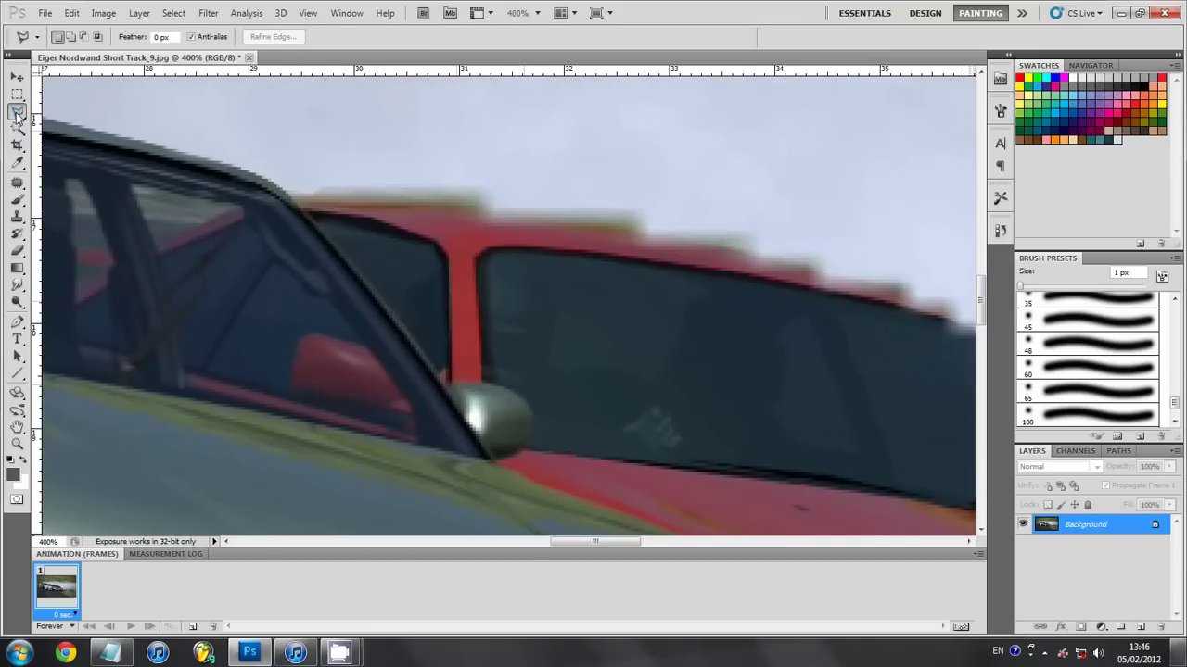
{"action": "left_click", "coordinate": [292, 199]}
{"action": "left_click_drag", "start_coordinate": [326, 195], "coordinate": [696, 223]}
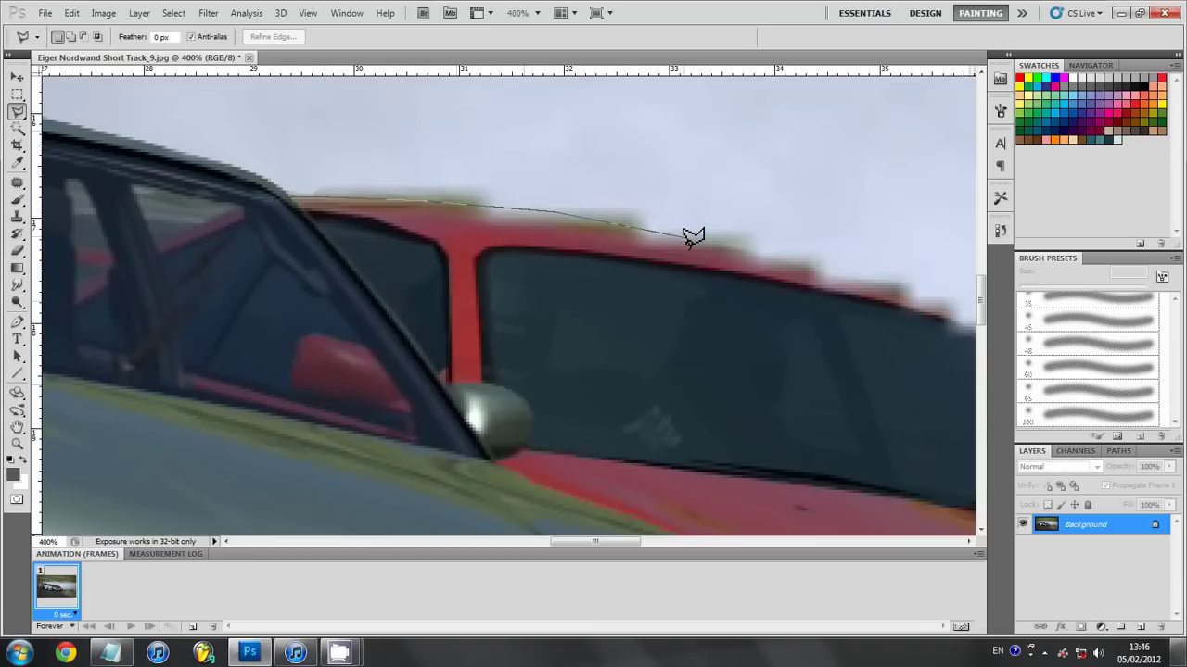
- Finish the lasso selection above the red roof and set the Smudge brush to 20 px
{"action": "scroll", "coordinate": [702, 223], "scroll_direction": "down", "scroll_amount": 2}
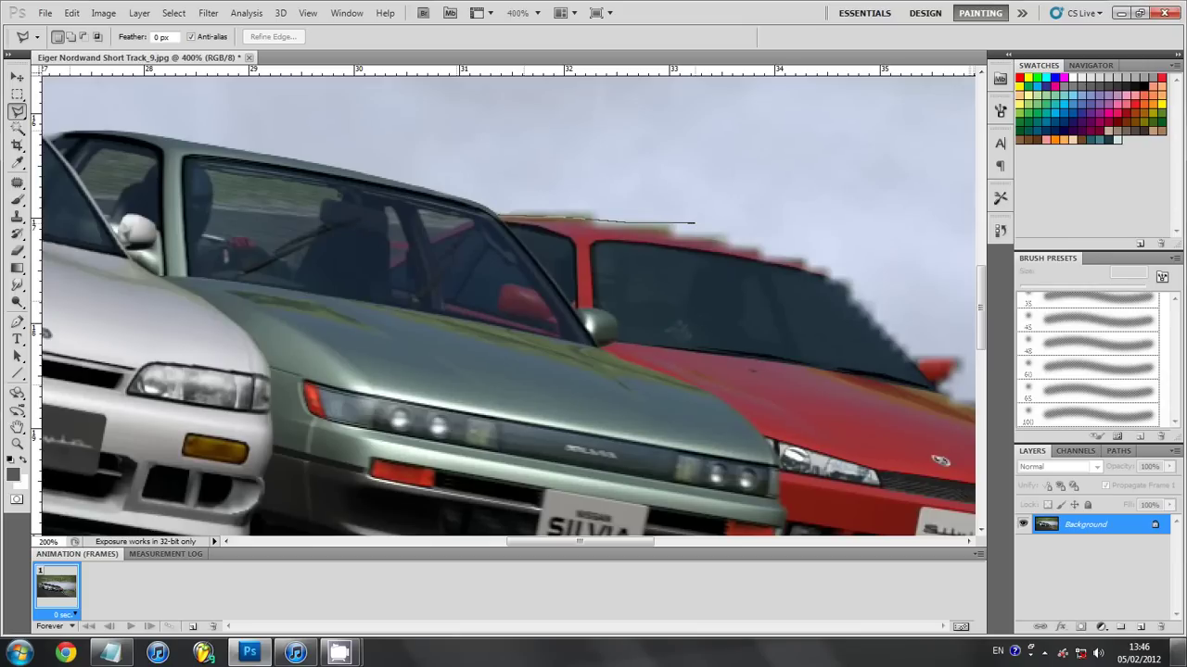
{"action": "mouse_move", "coordinate": [675, 228]}
{"action": "left_mouse_down"}
{"action": "mouse_move", "coordinate": [530, 212]}
{"action": "mouse_move", "coordinate": [742, 241]}
{"action": "mouse_move", "coordinate": [869, 294]}
{"action": "mouse_move", "coordinate": [892, 275]}
{"action": "mouse_move", "coordinate": [803, 177]}
{"action": "mouse_move", "coordinate": [489, 173]}
{"action": "mouse_move", "coordinate": [499, 212]}
{"action": "left_mouse_up"}
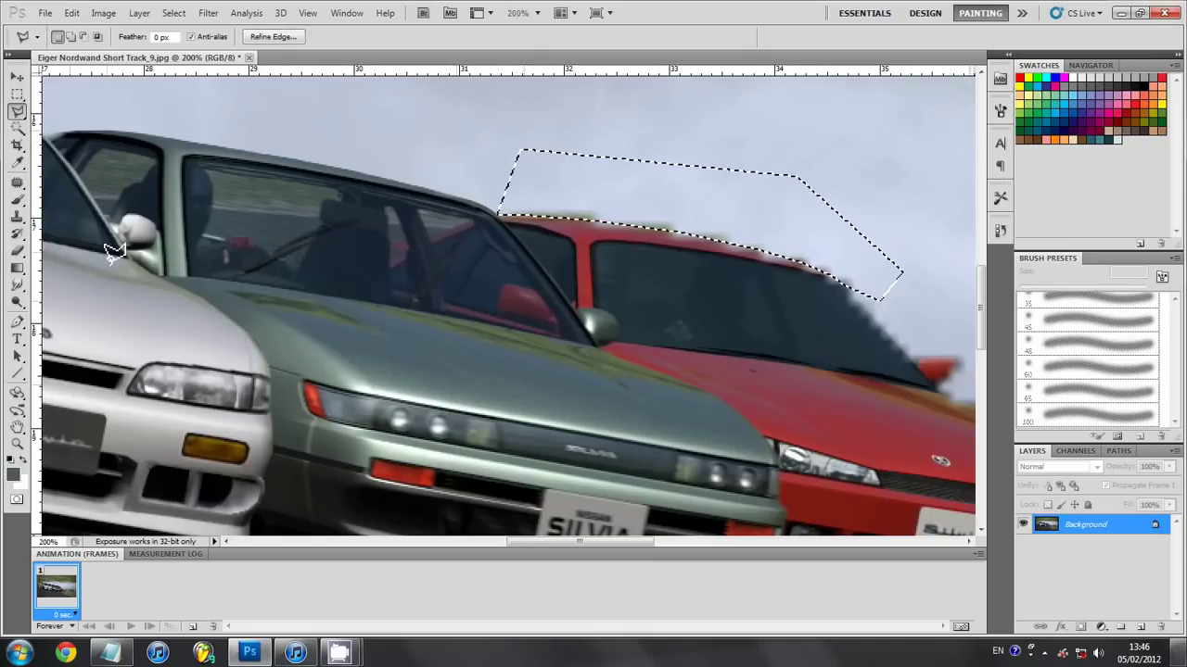
{"action": "left_click", "coordinate": [18, 285]}
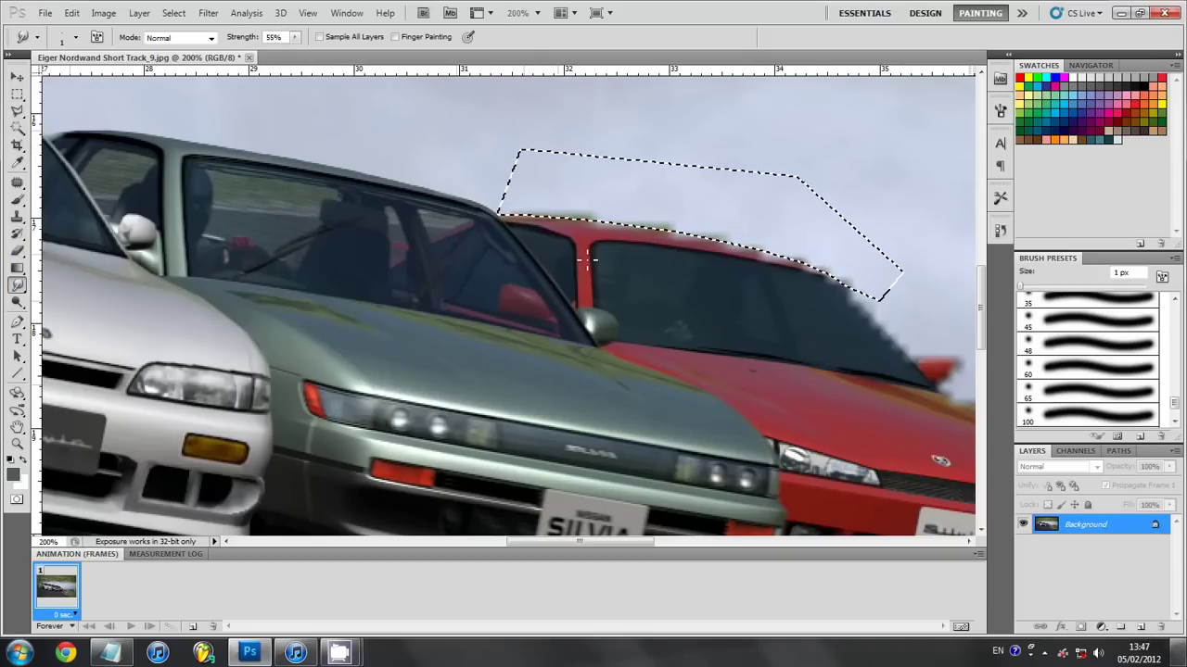
{"action": "key", "text": "bracketright"}
{"action": "key", "text": "bracketright"}
{"action": "key", "text": "bracketright"}
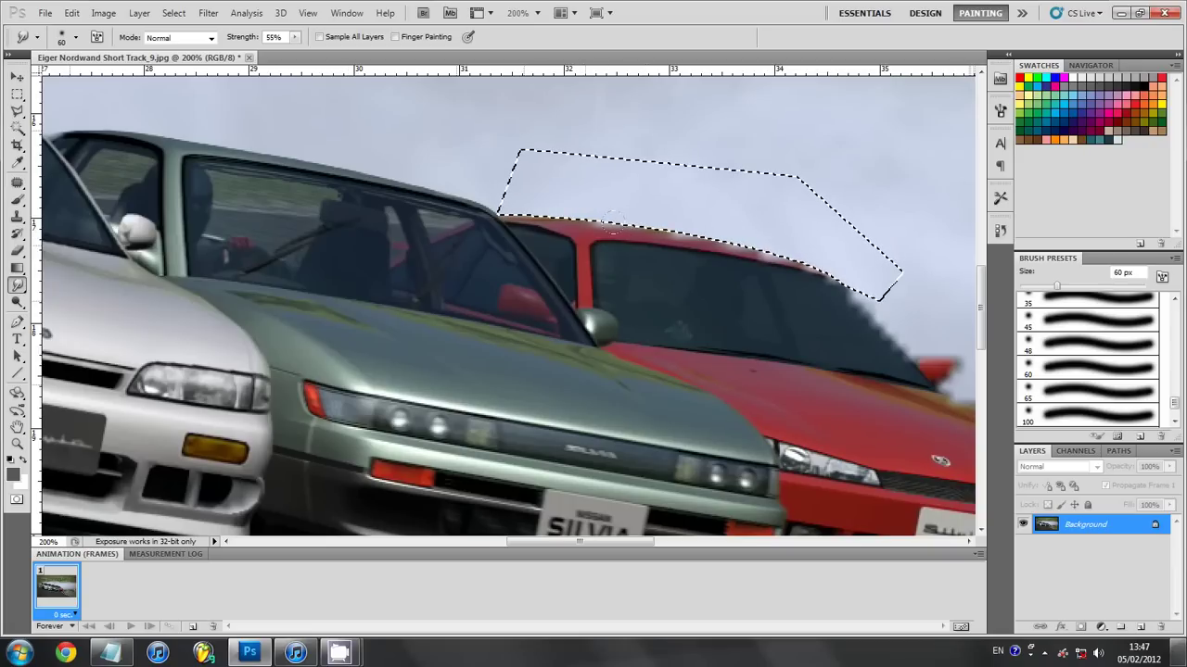
{"action": "key", "text": "bracketleft"}
{"action": "key", "text": "bracketleft"}
{"action": "key", "text": "bracketleft"}
{"action": "key", "text": "bracketleft"}
{"action": "key", "text": "bracketleft"}
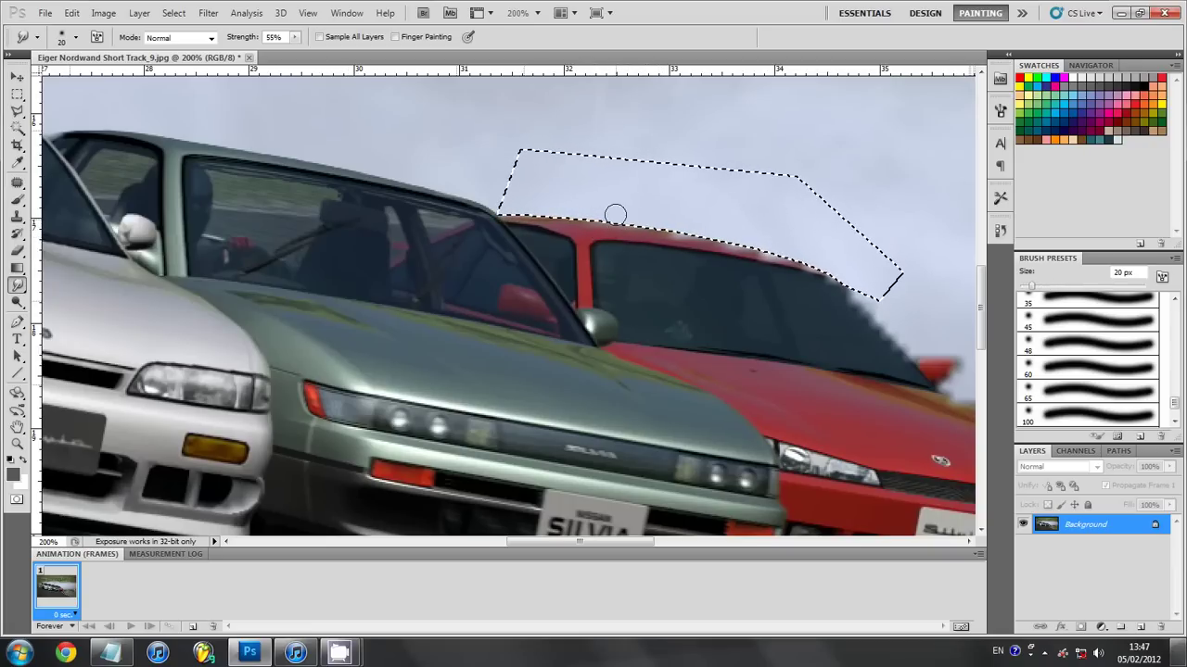
{"action": "key", "text": "bracketright"}
- Zoom to 300% and smudge the red roof edge into the sky with a 10 px brush
{"action": "key", "text": "ctrl+d"}
{"action": "key", "text": "ctrl+plus"}
{"action": "key", "text": "ctrl+h"}
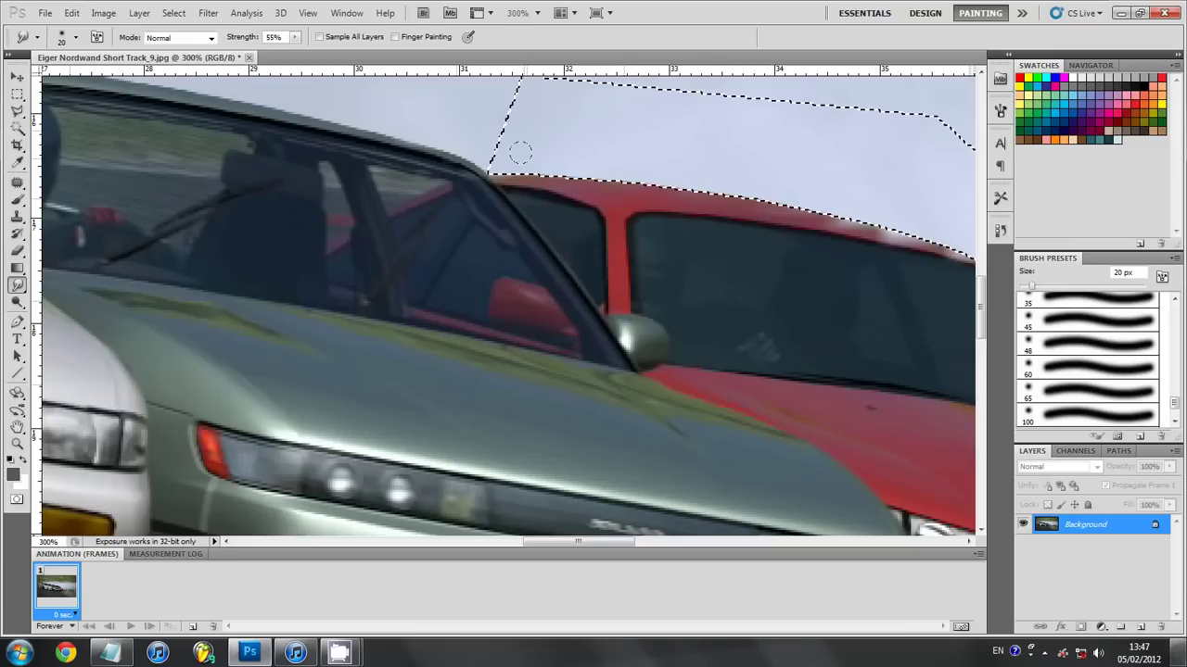
{"action": "left_click_drag", "start_coordinate": [589, 542], "coordinate": [631, 542]}
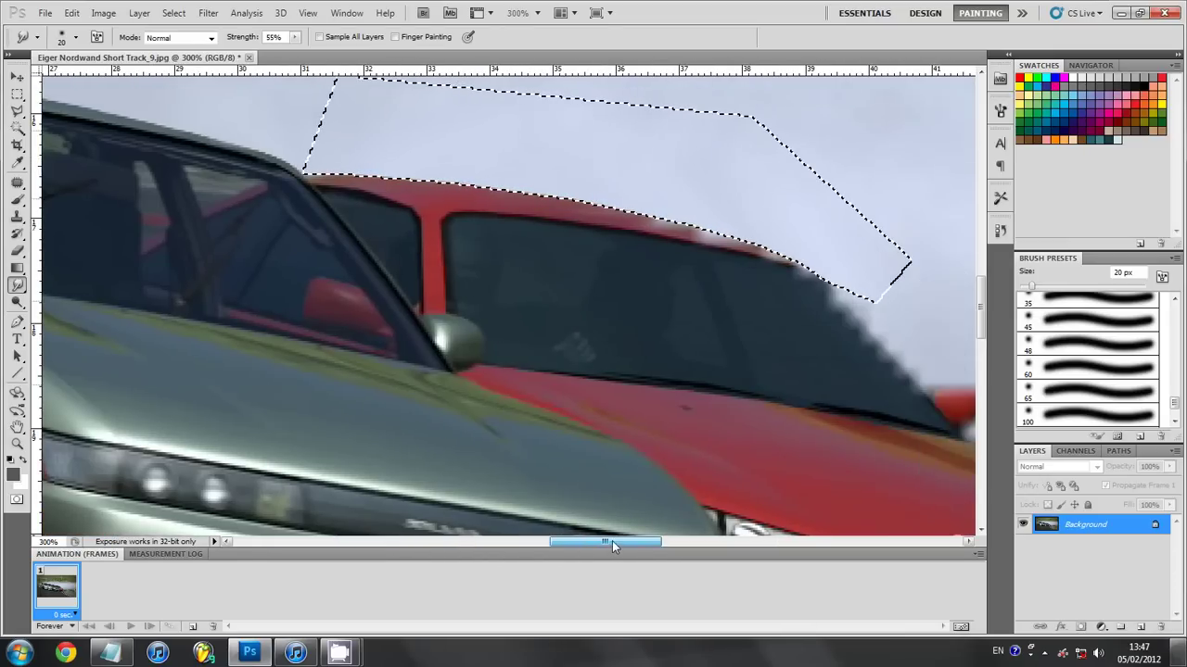
{"action": "scroll", "coordinate": [588, 380], "scroll_direction": "up", "scroll_amount": 3}
{"action": "key", "text": "bracketleft"}
{"action": "key", "text": "bracketleft"}
{"action": "key", "text": "bracketleft"}
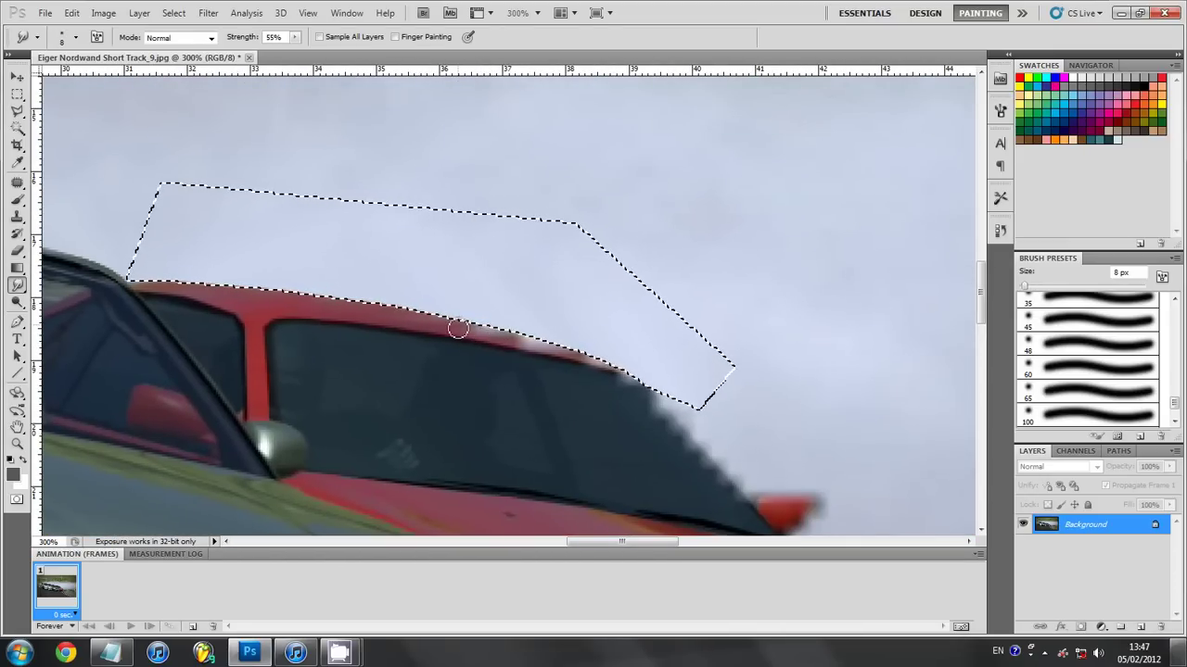
{"action": "key", "text": "bracketright"}
{"action": "key", "text": "bracketright"}
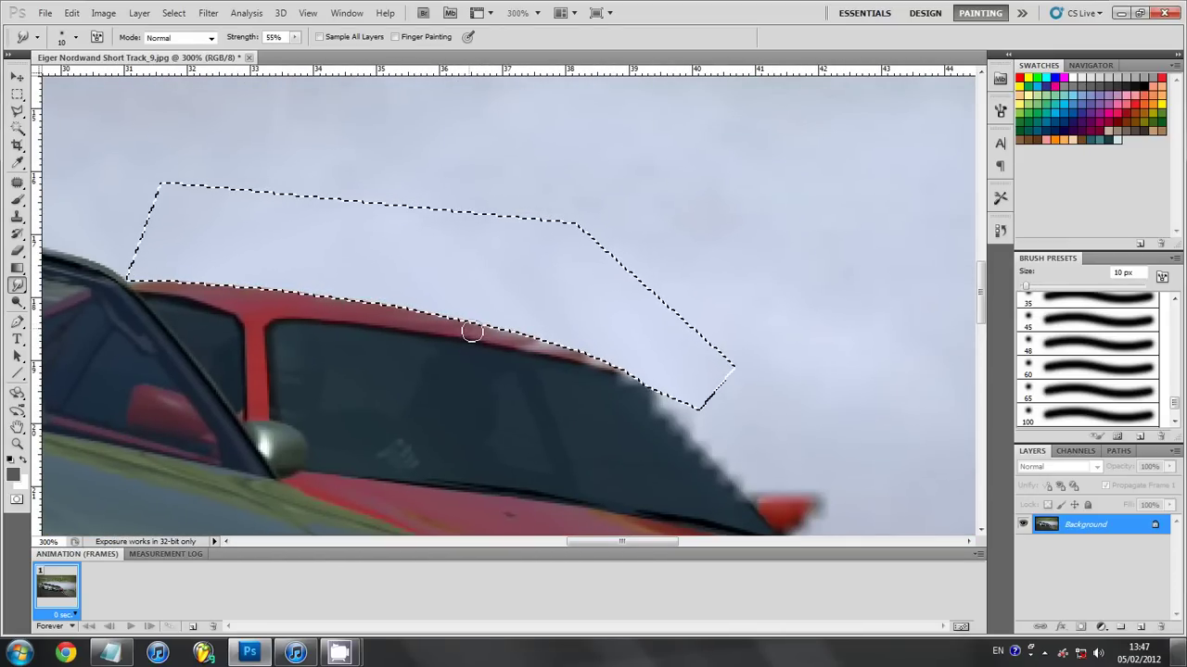
{"action": "left_click_drag", "start_coordinate": [537, 340], "coordinate": [608, 362]}
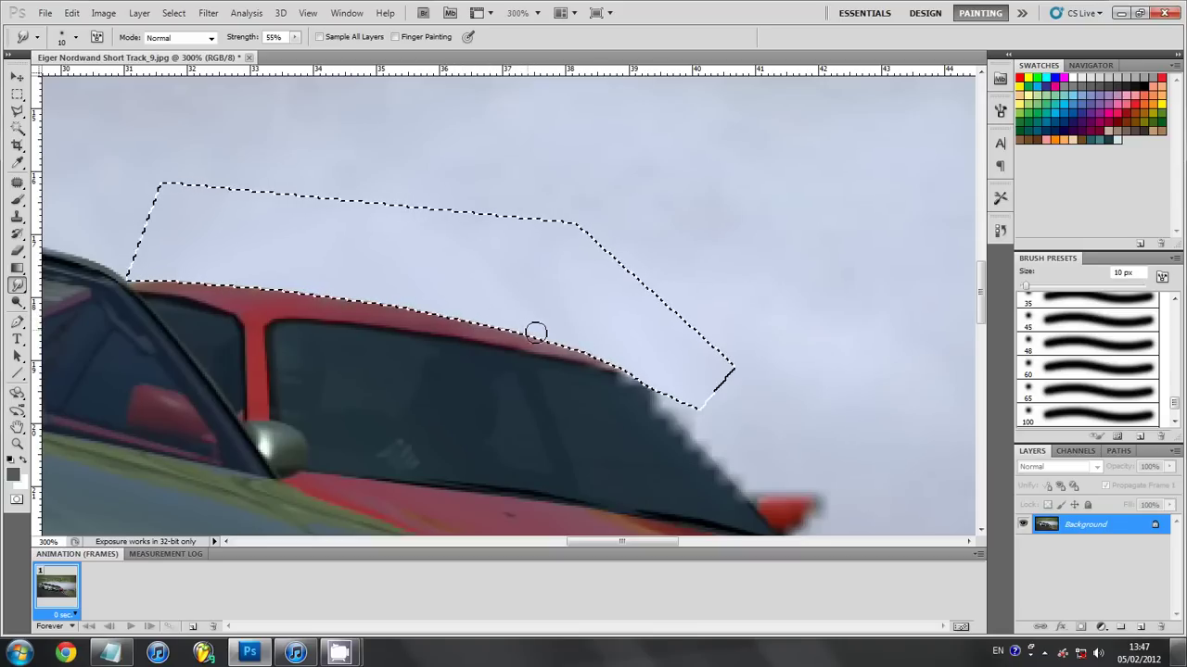
{"action": "left_click", "coordinate": [17, 112]}
- Clear the selection and zoom to 400% on the red car's windshield corner
{"action": "right_click", "coordinate": [204, 212]}
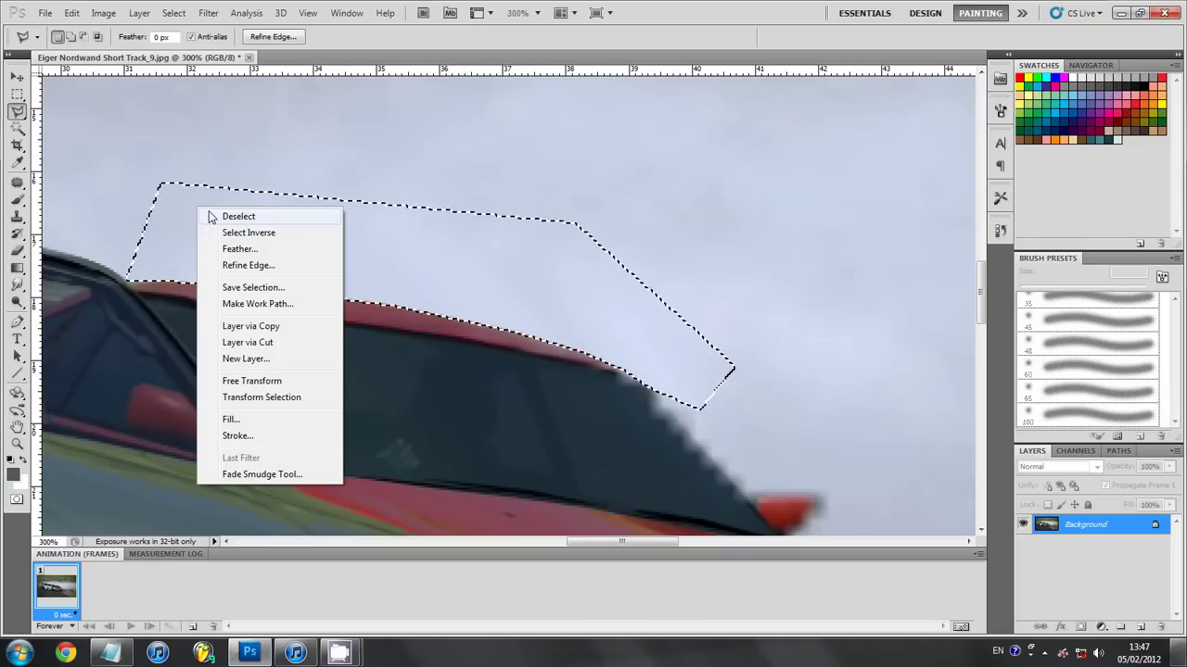
{"action": "left_click", "coordinate": [211, 214]}
{"action": "key", "text": "ctrl+minus"}
{"action": "key", "text": "ctrl+minus"}
{"action": "key", "text": "ctrl+minus"}
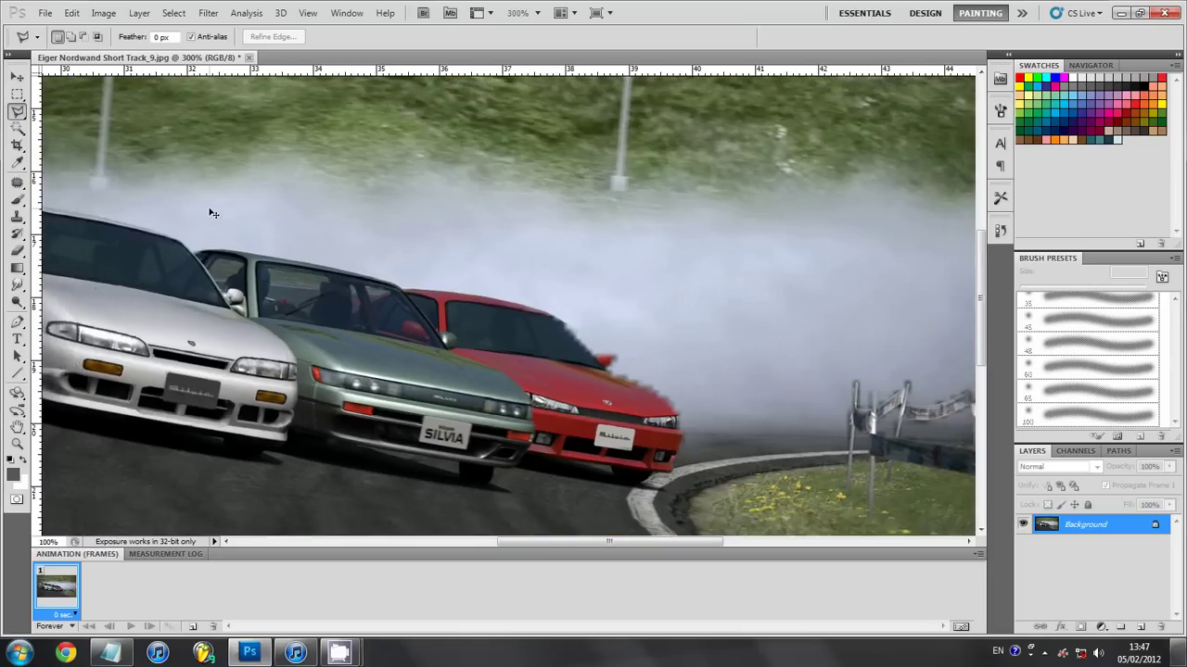
{"action": "key", "text": "ctrl+minus"}
{"action": "key", "text": "ctrl+plus"}
{"action": "key", "text": "ctrl+plus"}
{"action": "key", "text": "ctrl+plus"}
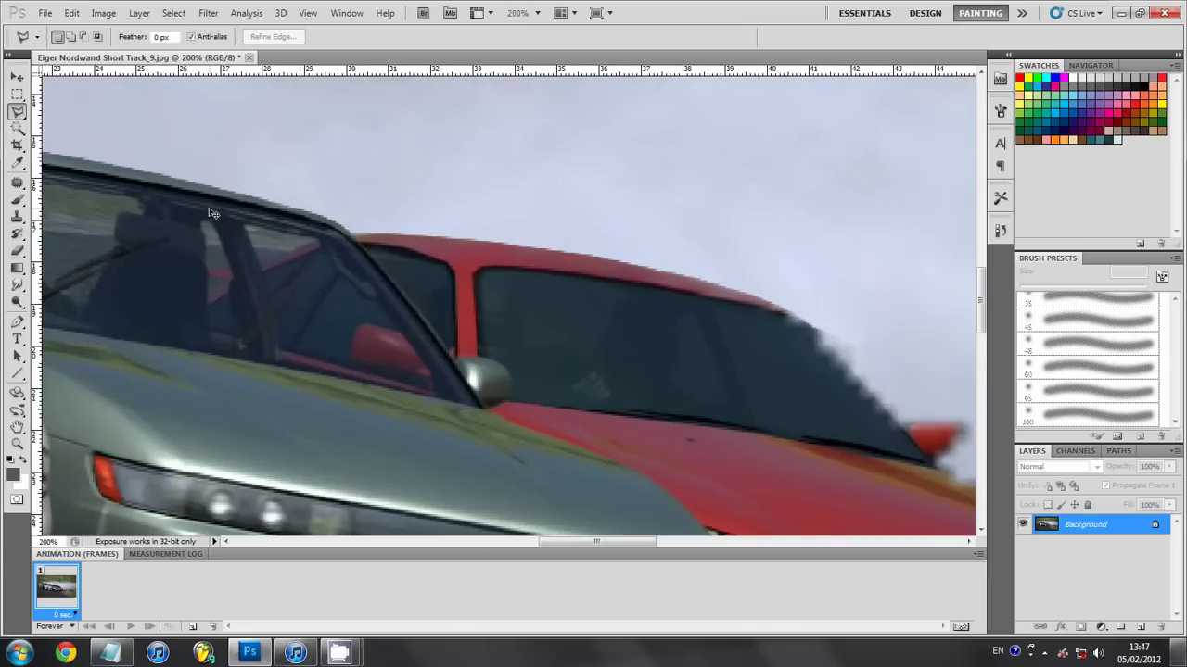
{"action": "left_click_drag", "start_coordinate": [594, 544], "coordinate": [641, 542]}
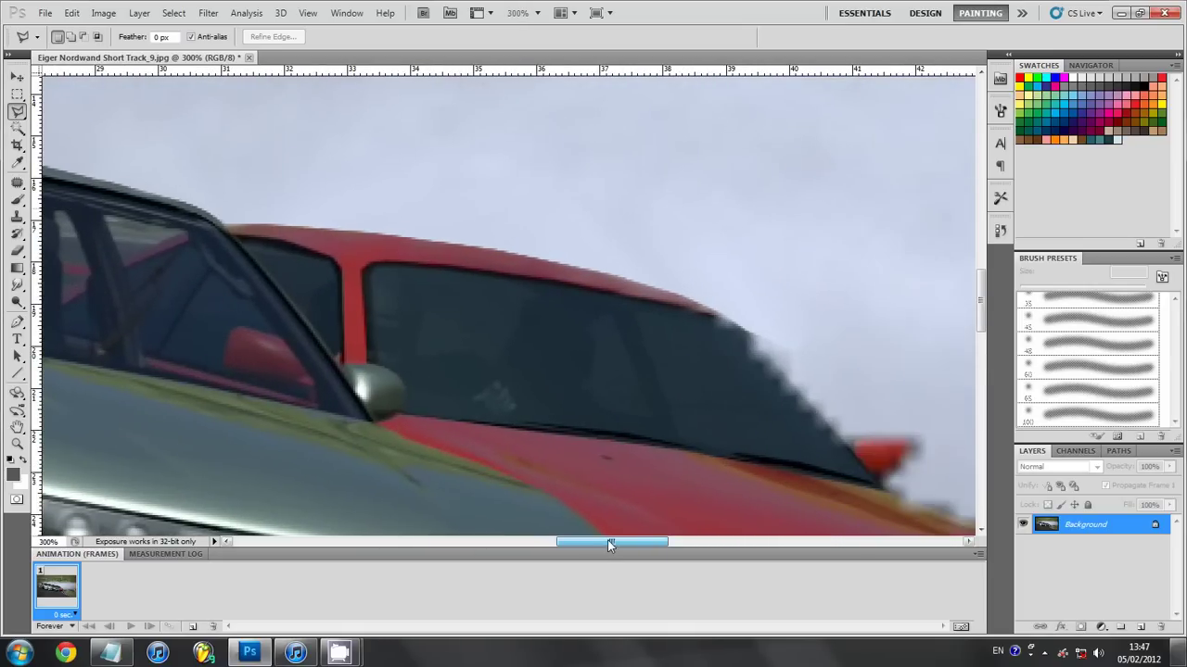
{"action": "key", "text": "ctrl+plus"}
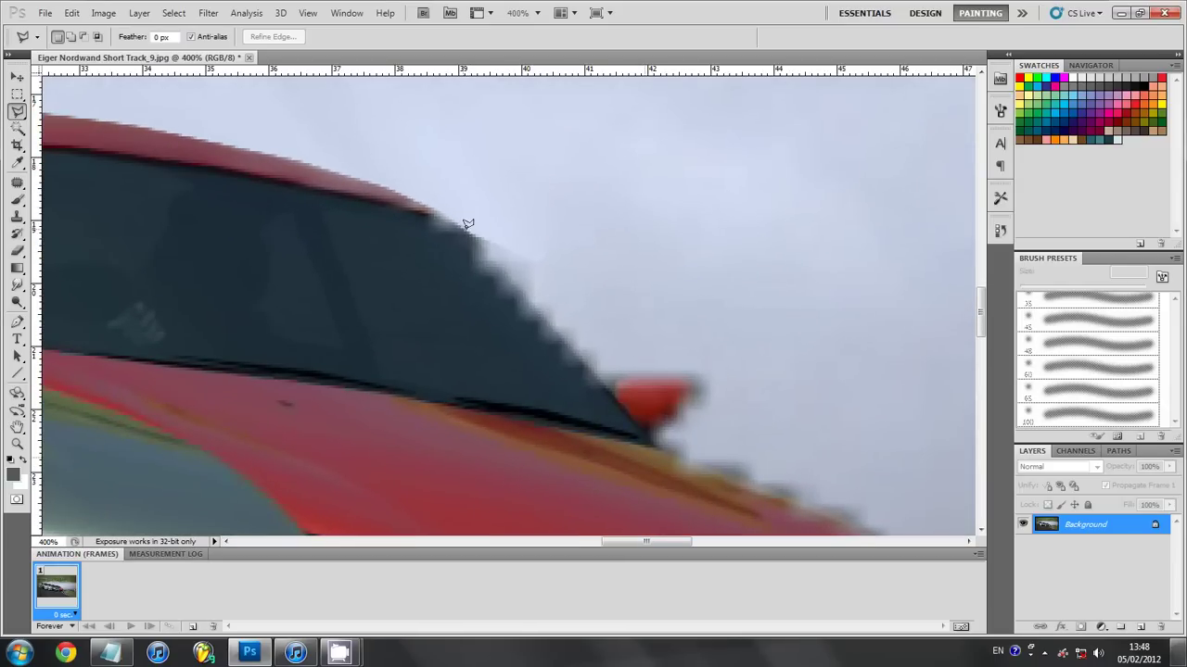
- Polygon-select the windshield pillar, smudge its edge with a 20 px brush, then deselect
{"action": "left_click", "coordinate": [470, 232]}
{"action": "left_click", "coordinate": [611, 390]}
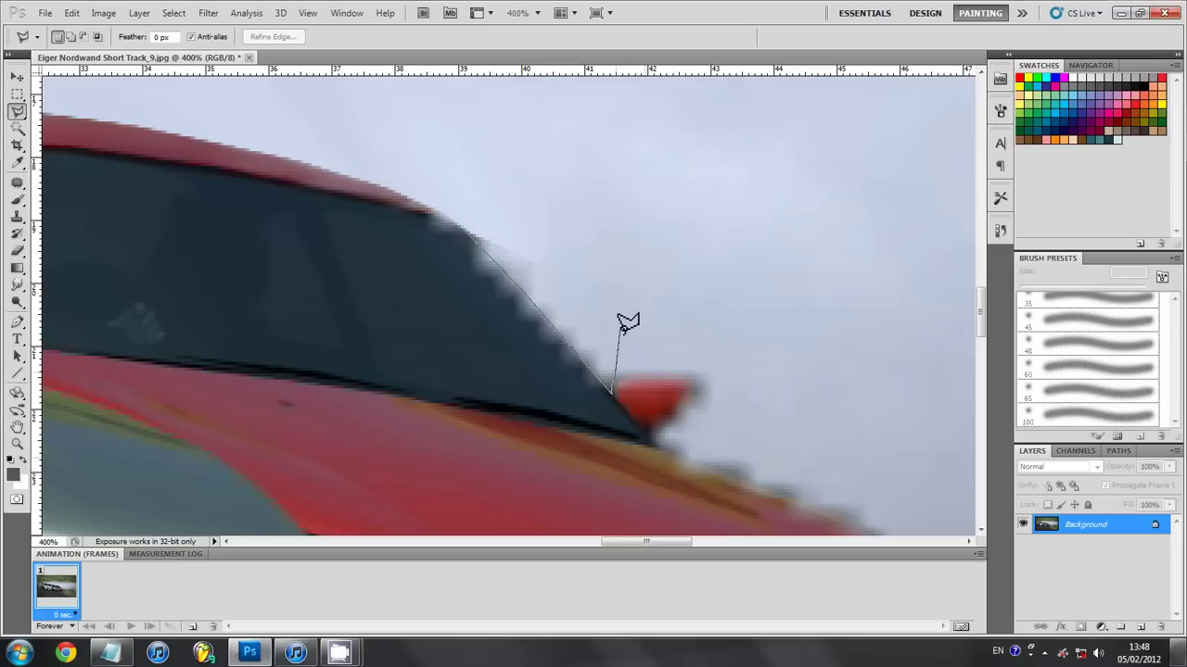
{"action": "left_click", "coordinate": [465, 222]}
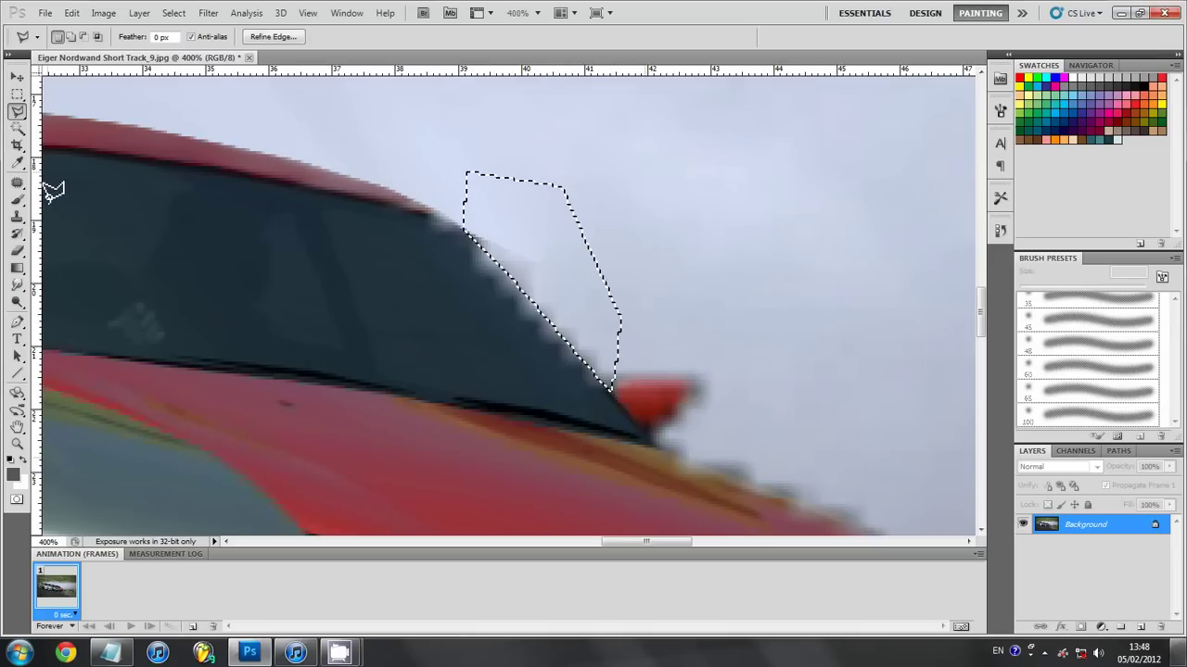
{"action": "left_click", "coordinate": [20, 284]}
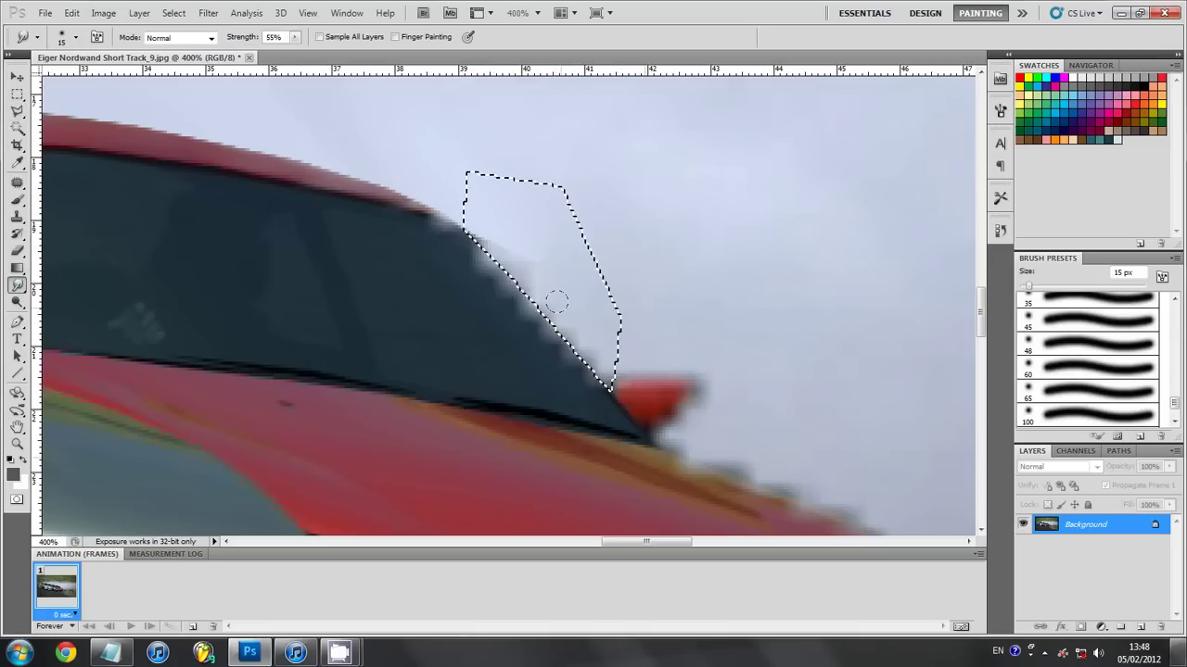
{"action": "key", "text": "bracketright"}
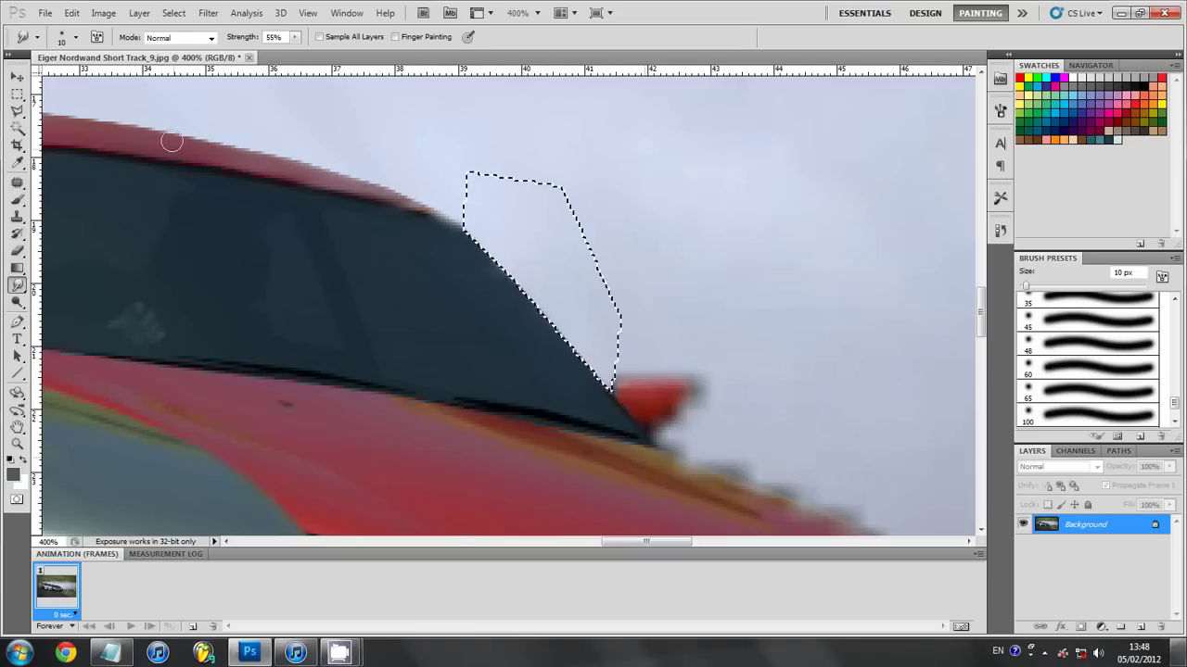
{"action": "left_click", "coordinate": [16, 111]}
{"action": "right_click", "coordinate": [265, 248]}
{"action": "left_click", "coordinate": [287, 254]}
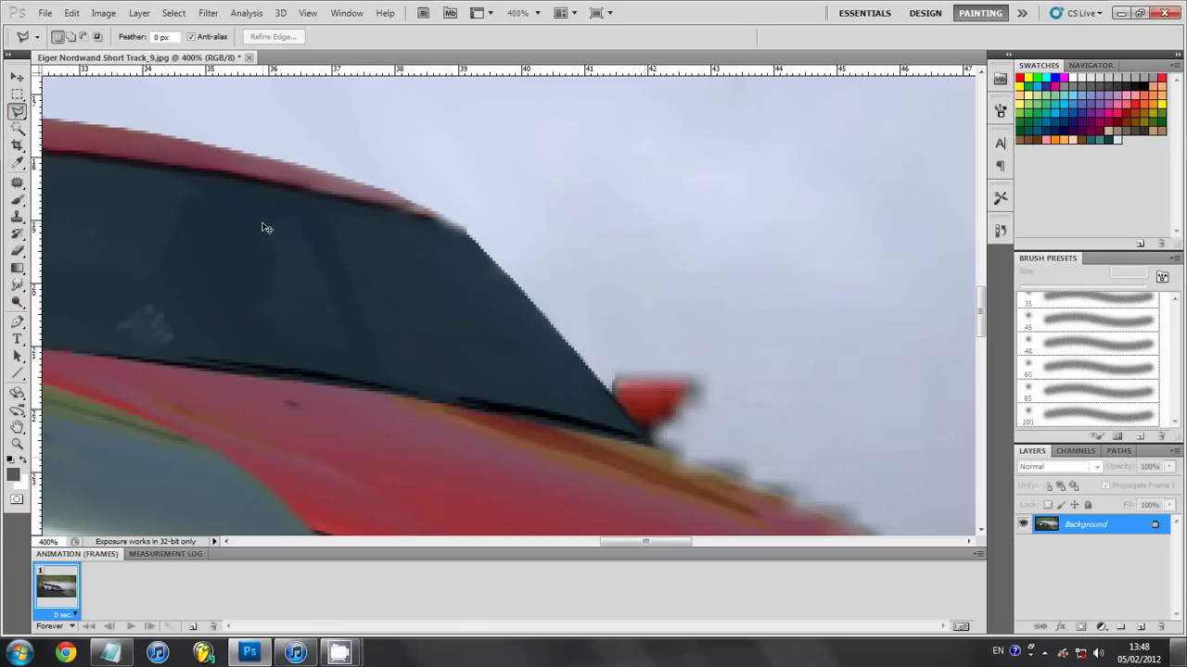
- Draw a polygonal selection along the red car's slanted windshield edge near the mirror
{"action": "scroll", "coordinate": [264, 225], "scroll_direction": "down", "scroll_amount": 3}
{"action": "scroll", "coordinate": [264, 227], "scroll_direction": "up", "scroll_amount": 2}
{"action": "scroll", "coordinate": [264, 227], "scroll_direction": "up", "scroll_amount": 1}
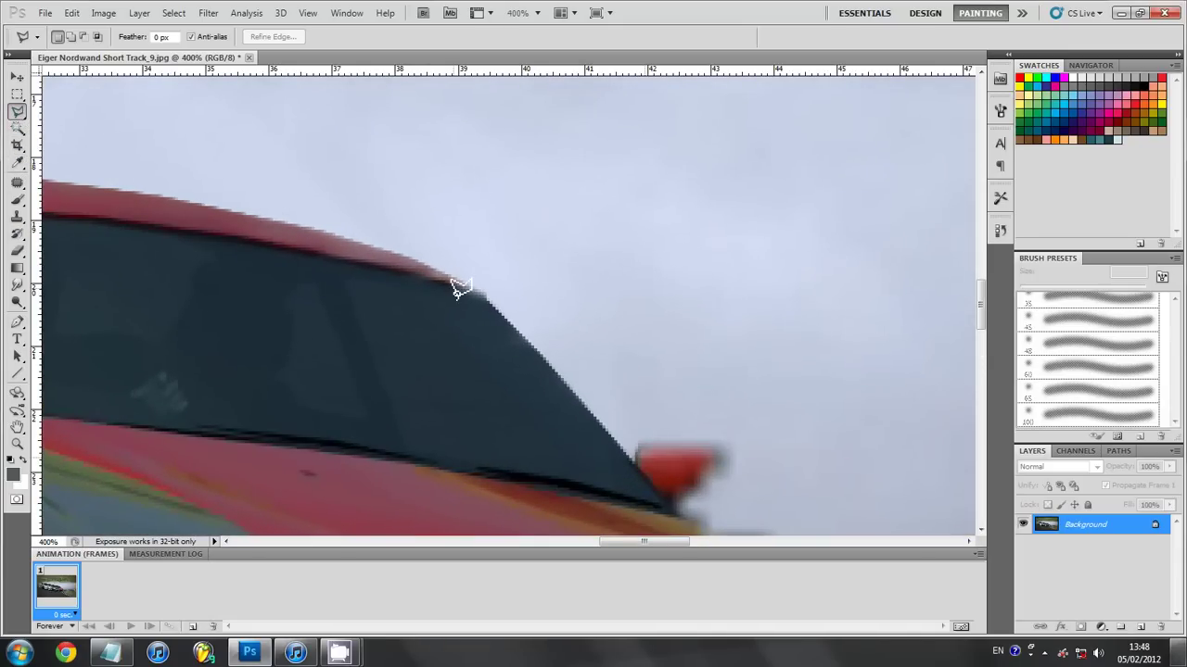
{"action": "left_click", "coordinate": [635, 460]}
{"action": "left_click", "coordinate": [444, 279]}
{"action": "left_click", "coordinate": [486, 296]}
{"action": "double_click", "coordinate": [632, 461]}
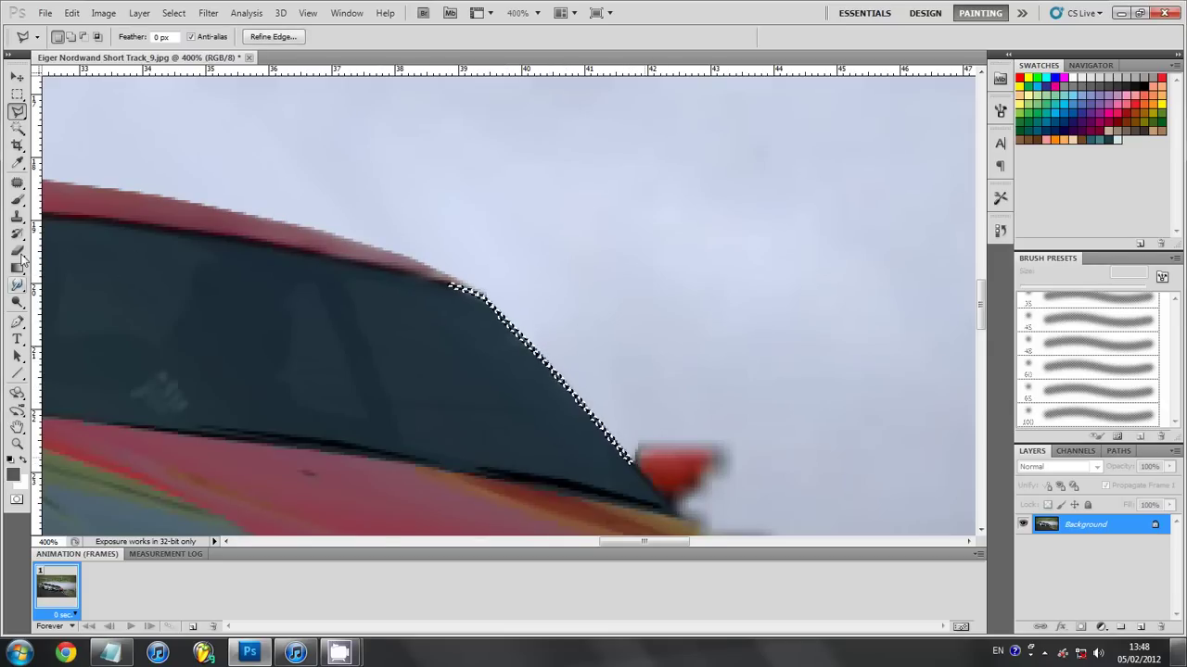
- Sample the dark window colour, paint the edge with a 10 px brush, and deselect
{"action": "left_click", "coordinate": [17, 162]}
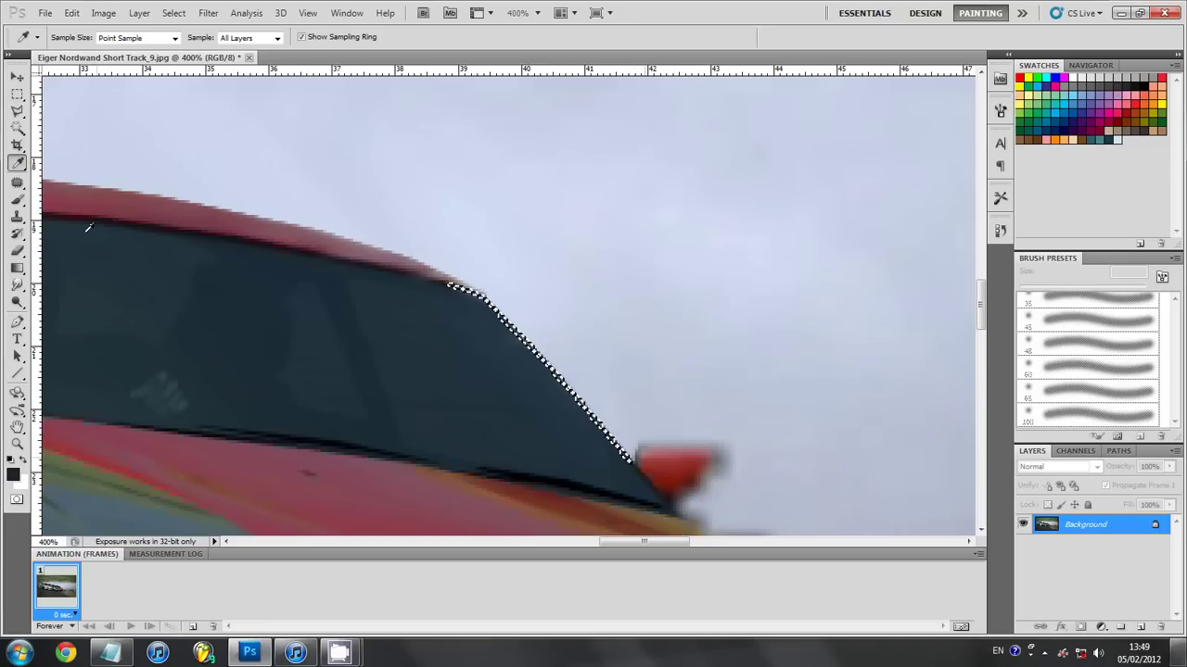
{"action": "left_click", "coordinate": [16, 198]}
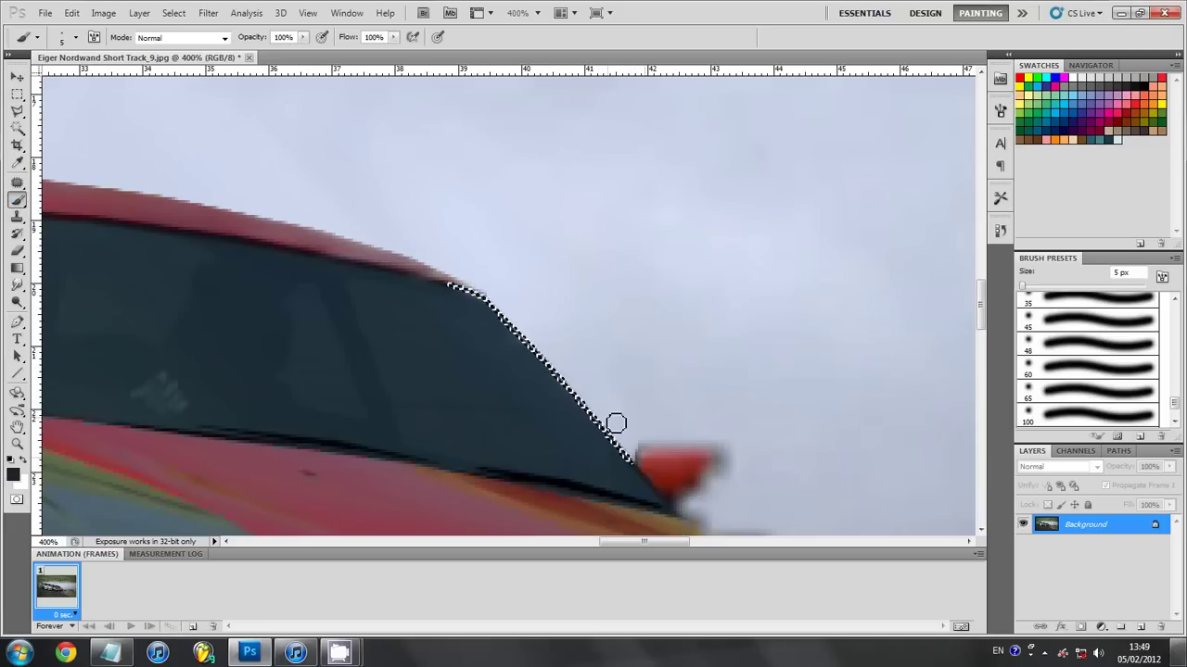
{"action": "key", "text": "bracketright"}
{"action": "key", "text": "bracketright"}
{"action": "key", "text": "bracketright"}
{"action": "key", "text": "bracketright"}
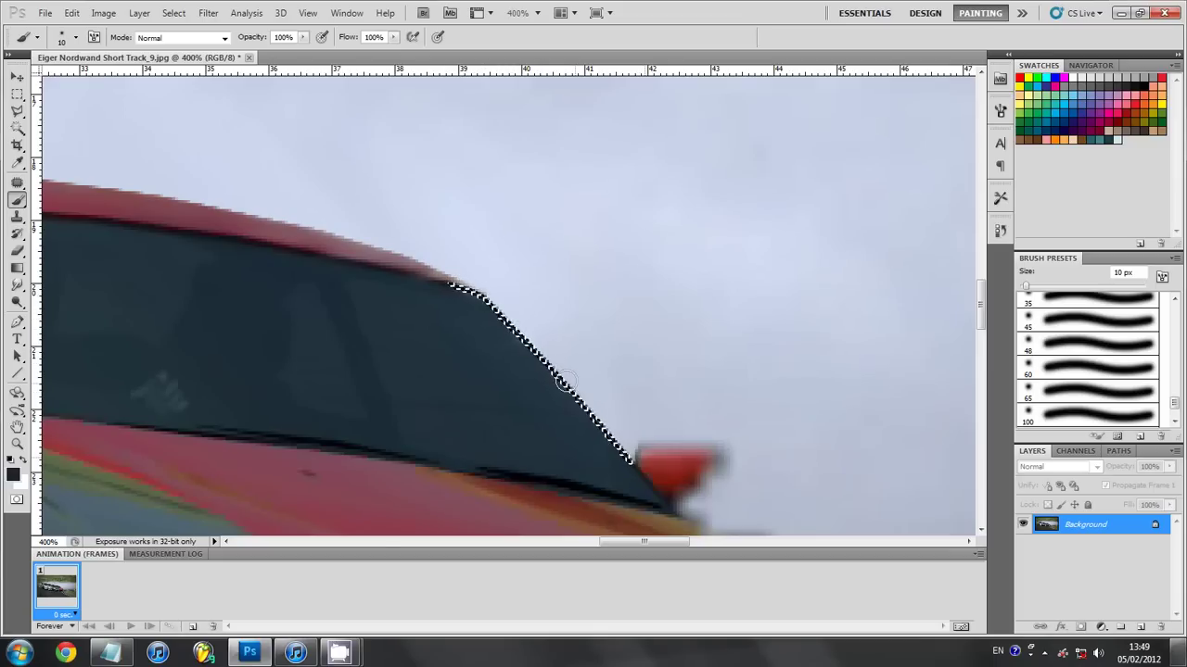
{"action": "left_click", "coordinate": [17, 111]}
{"action": "right_click", "coordinate": [214, 232]}
{"action": "left_click", "coordinate": [239, 244]}
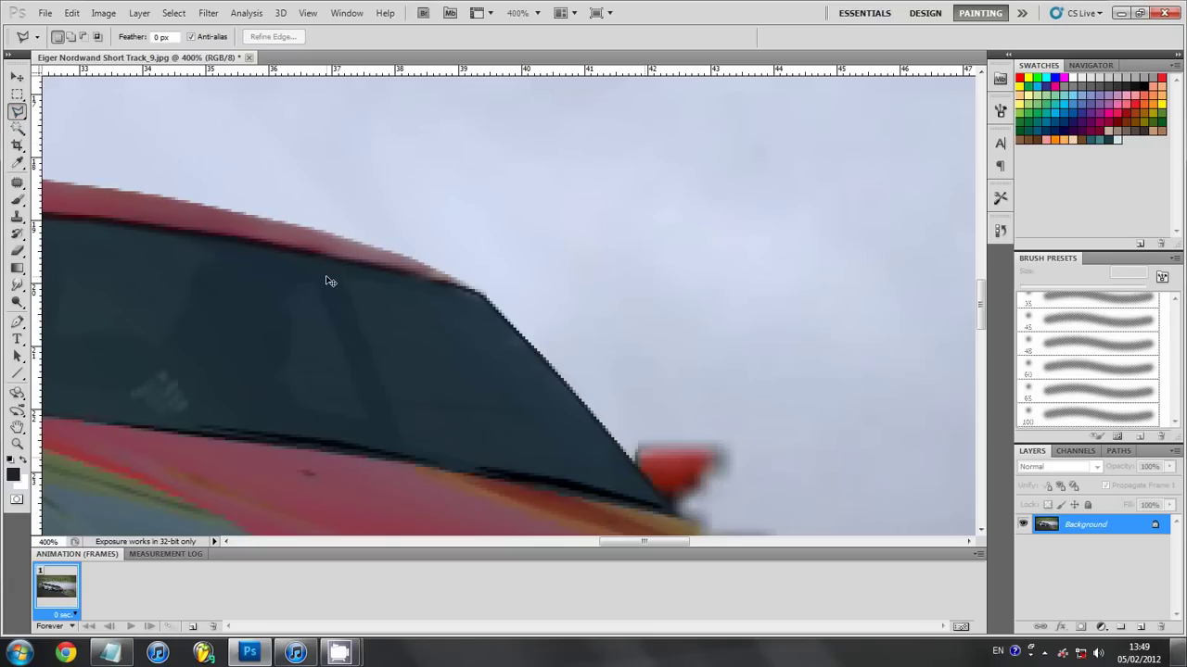
- Zoom in to 500% on the red car's windshield top corner
{"action": "key", "text": "ctrl+0"}
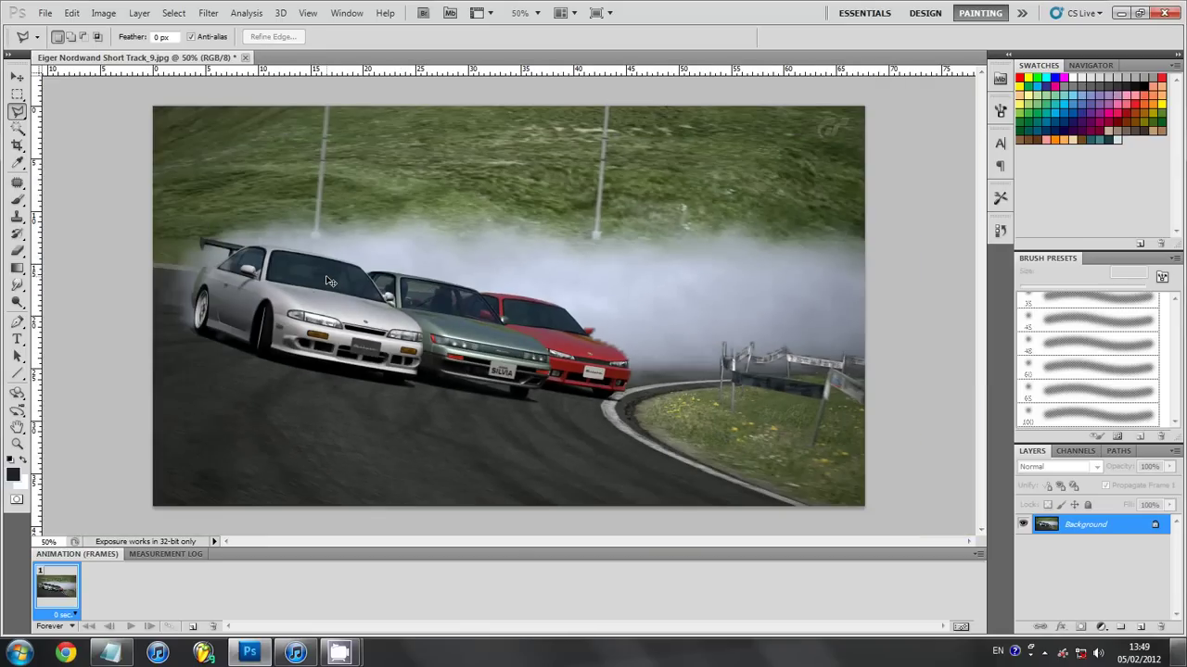
{"action": "key", "text": "ctrl+plus"}
{"action": "key", "text": "ctrl+plus"}
{"action": "key", "text": "ctrl+plus"}
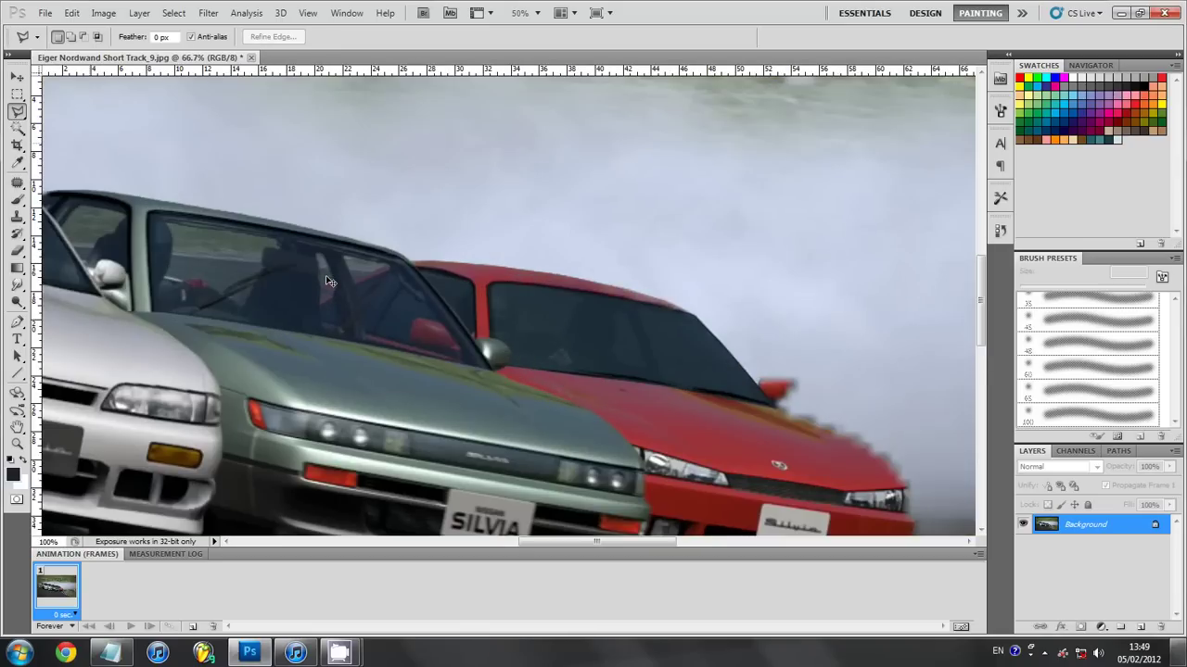
{"action": "left_click_drag", "start_coordinate": [605, 541], "coordinate": [676, 524]}
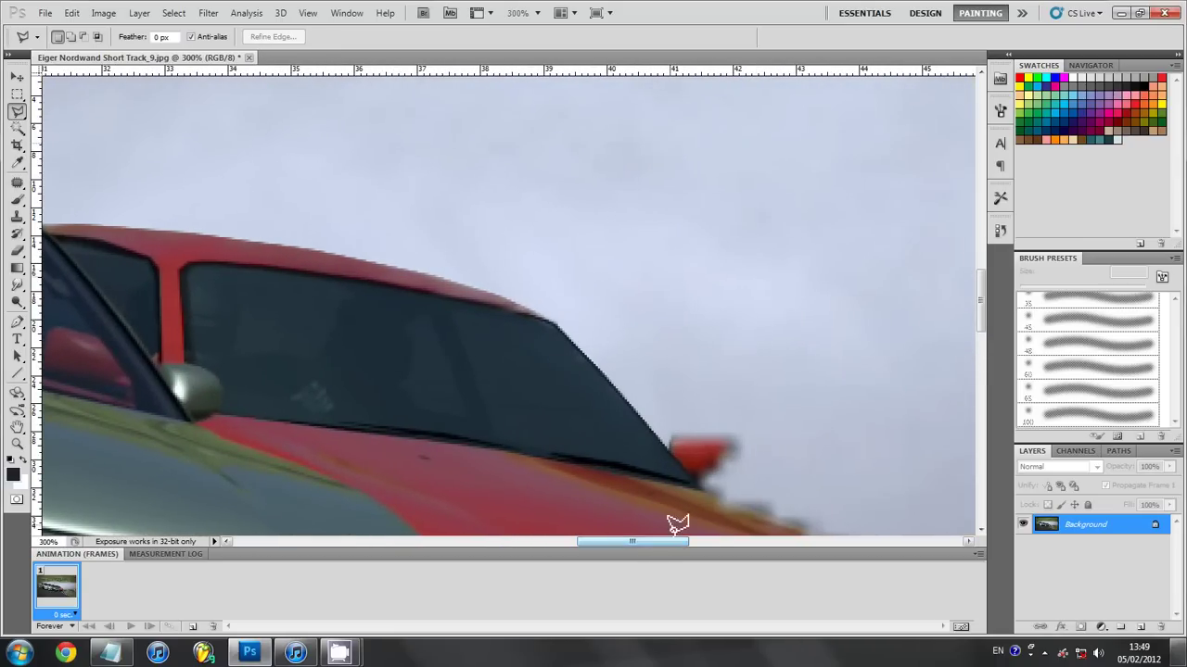
{"action": "key", "text": "ctrl+plus"}
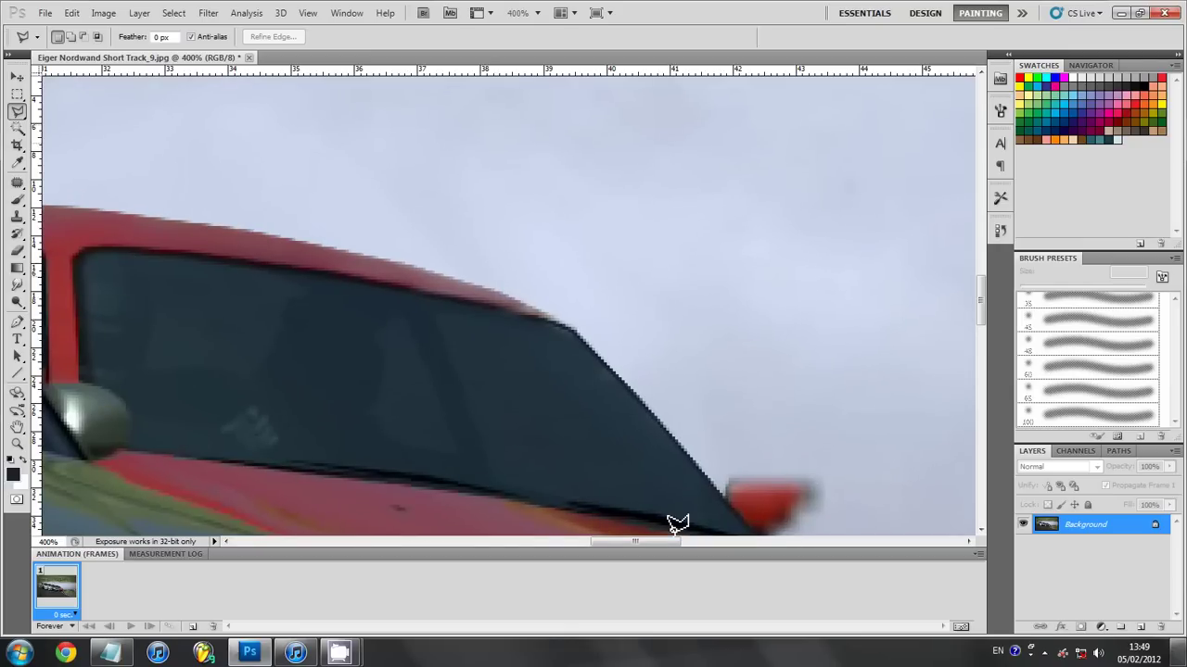
{"action": "key", "text": "ctrl+plus"}
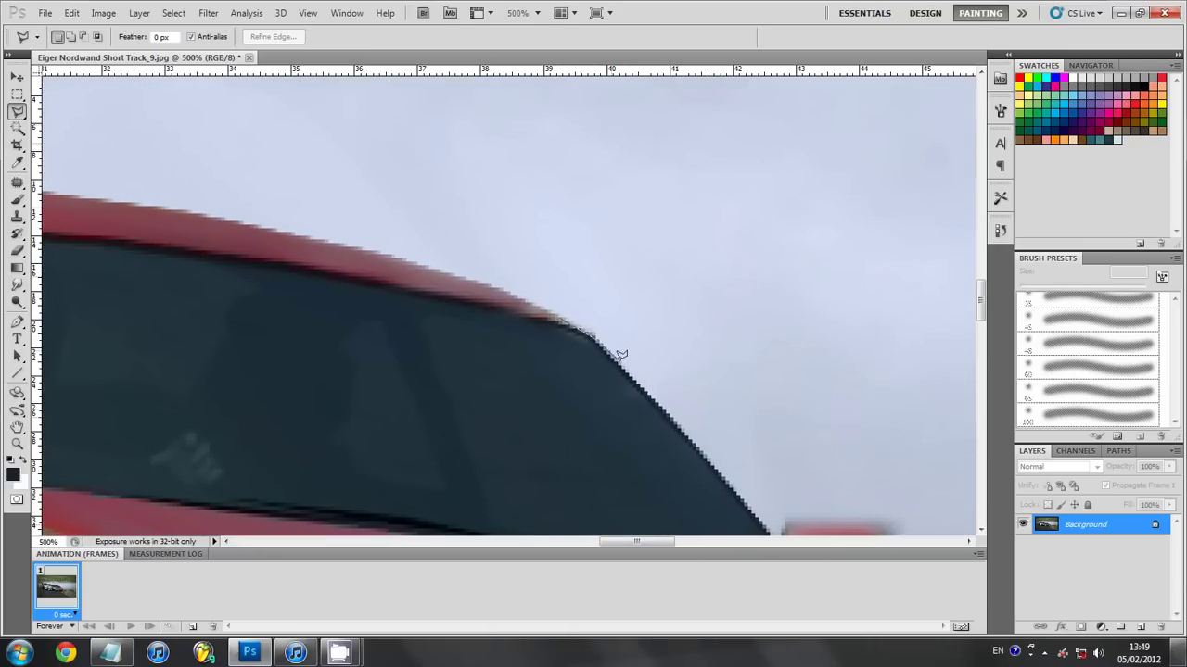
- Lasso the sky at the roof corner, then clear that selection
{"action": "left_click_drag", "start_coordinate": [624, 361], "coordinate": [545, 312]}
{"action": "left_click", "coordinate": [16, 285]}
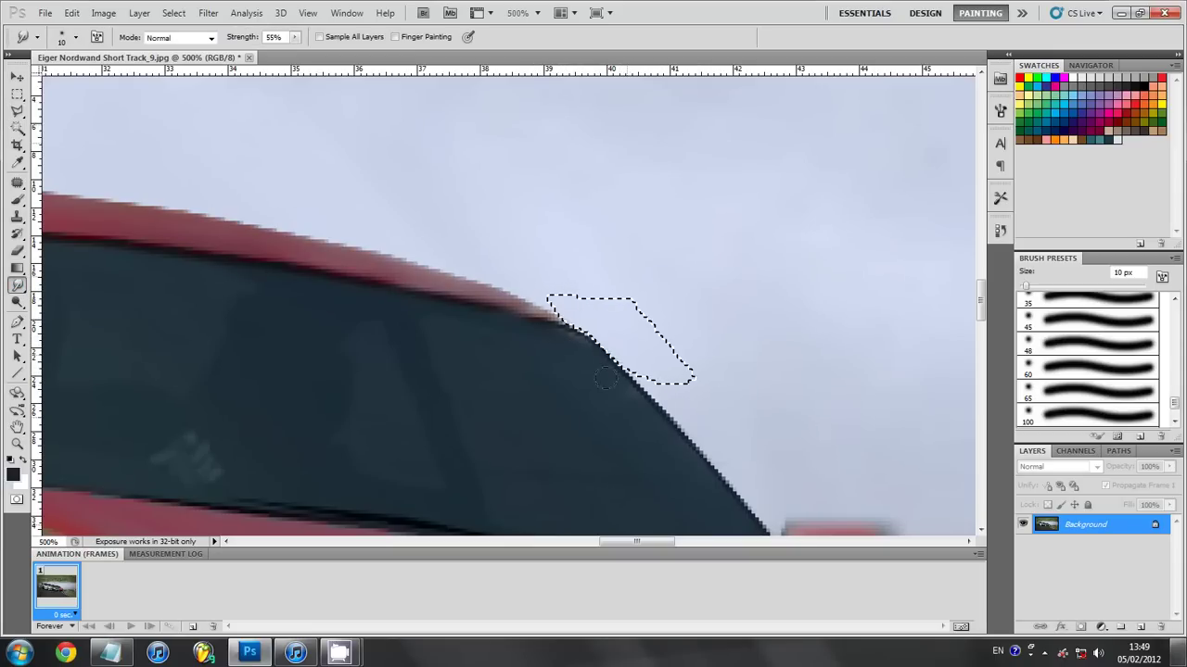
{"action": "left_click", "coordinate": [17, 109]}
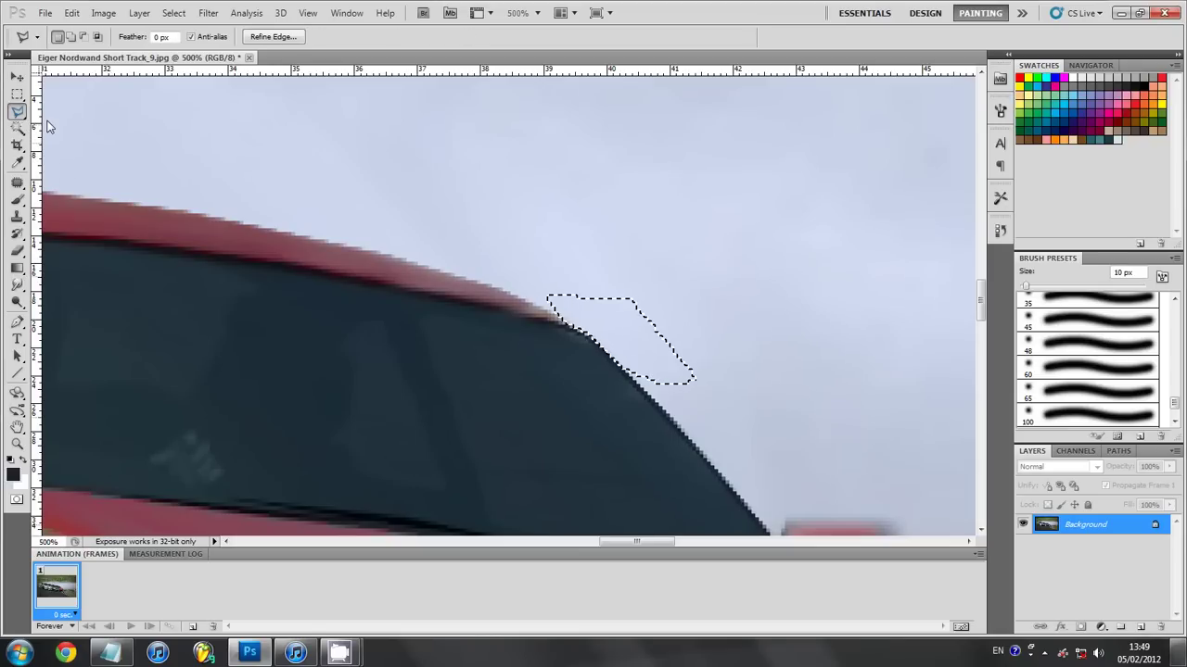
{"action": "right_click", "coordinate": [584, 322]}
{"action": "left_click", "coordinate": [611, 327]}
{"action": "scroll", "coordinate": [579, 338], "scroll_direction": "up", "scroll_amount": 1}
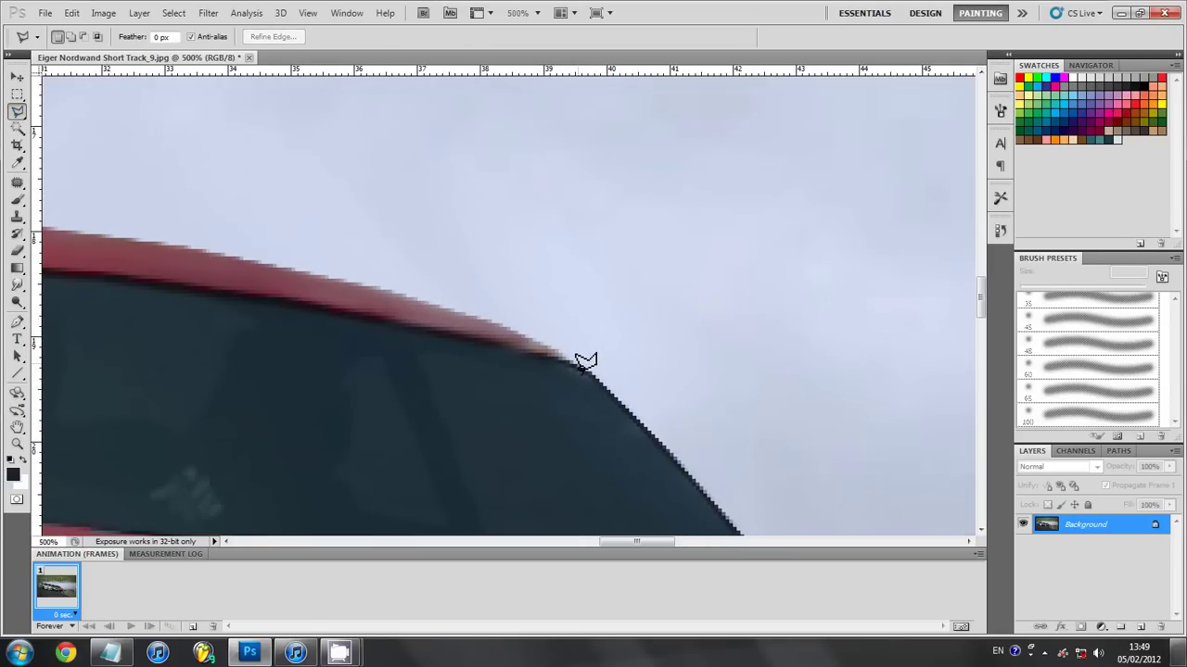
{"action": "scroll", "coordinate": [584, 362], "scroll_direction": "down", "scroll_amount": 2}
{"action": "scroll", "coordinate": [655, 379], "scroll_direction": "down", "scroll_amount": 2}
{"action": "scroll", "coordinate": [625, 361], "scroll_direction": "up", "scroll_amount": 1}
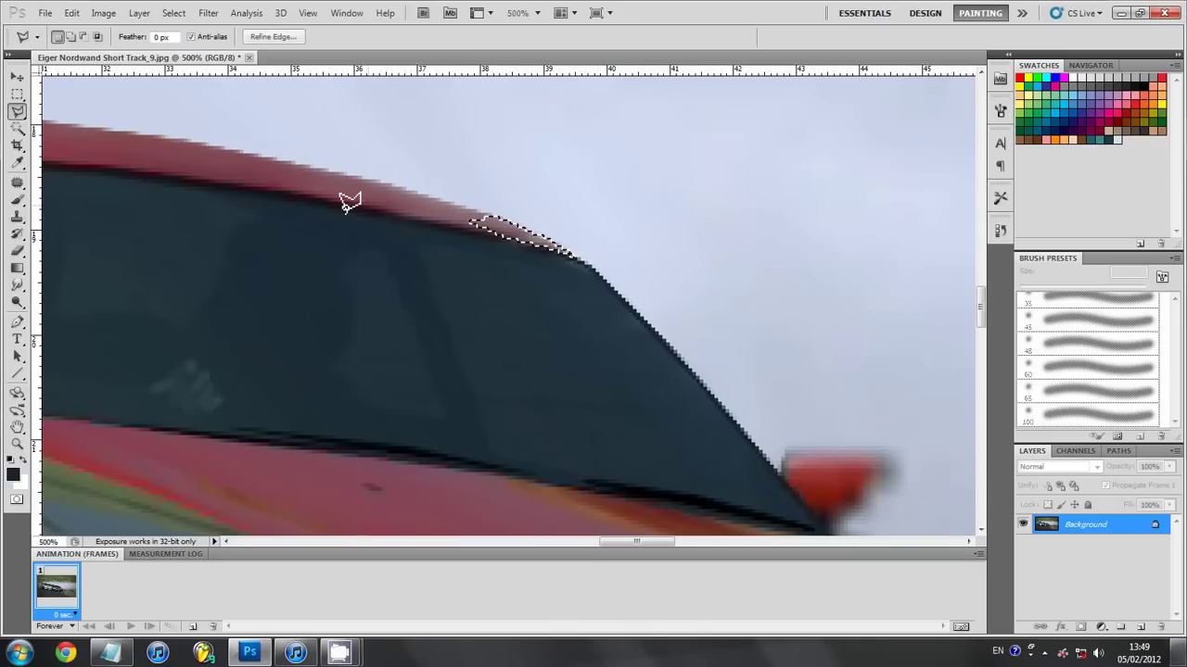
- Smudge the red roof edge above the windshield with a 5 px brush, then deselect
{"action": "left_click", "coordinate": [16, 284]}
{"action": "left_click_drag", "start_coordinate": [433, 237], "coordinate": [506, 232]}
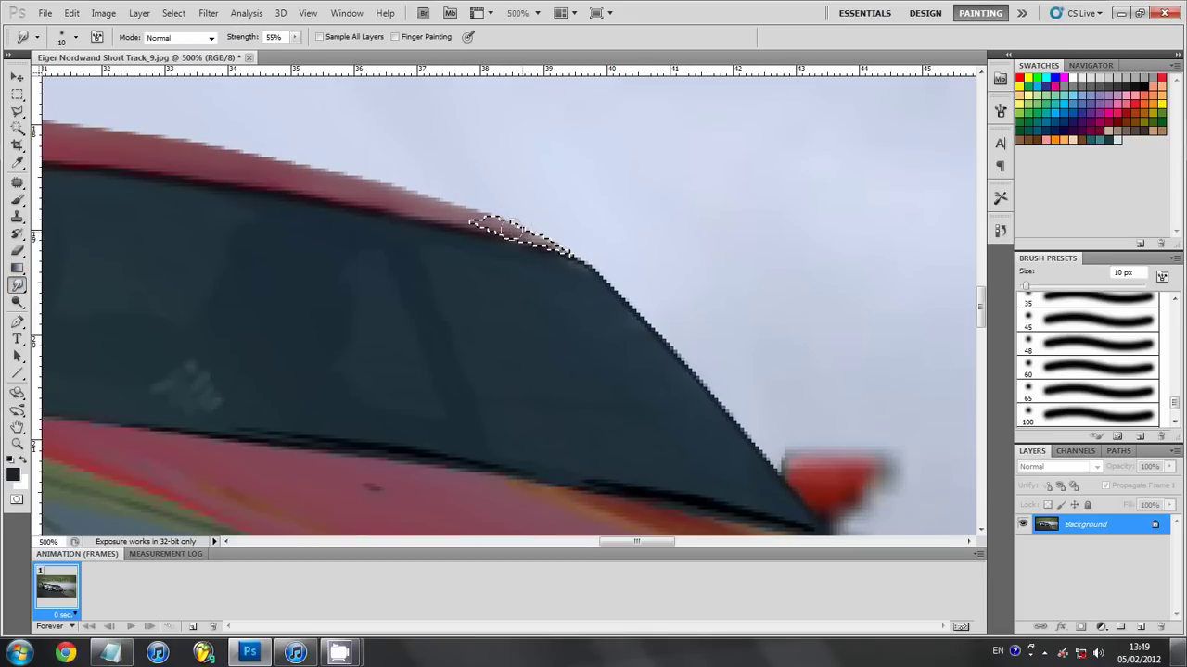
{"action": "key", "text": "bracketleft"}
{"action": "key", "text": "bracketleft"}
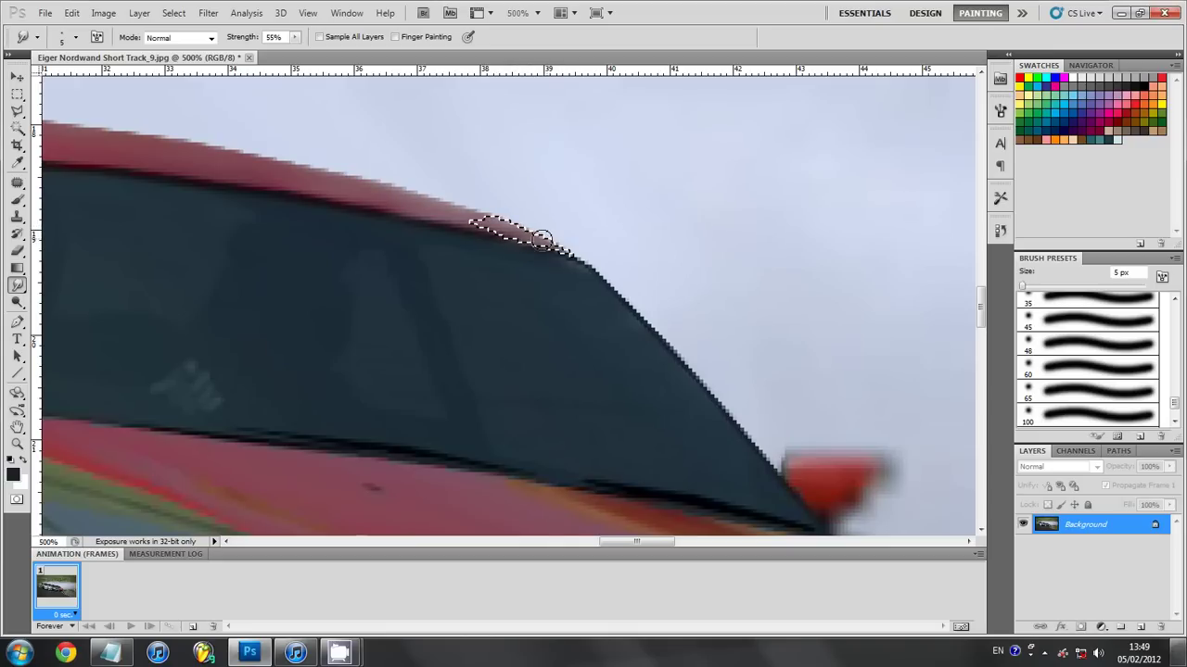
{"action": "left_click_drag", "start_coordinate": [564, 239], "coordinate": [479, 228]}
{"action": "left_click", "coordinate": [17, 111]}
{"action": "right_click", "coordinate": [377, 221]}
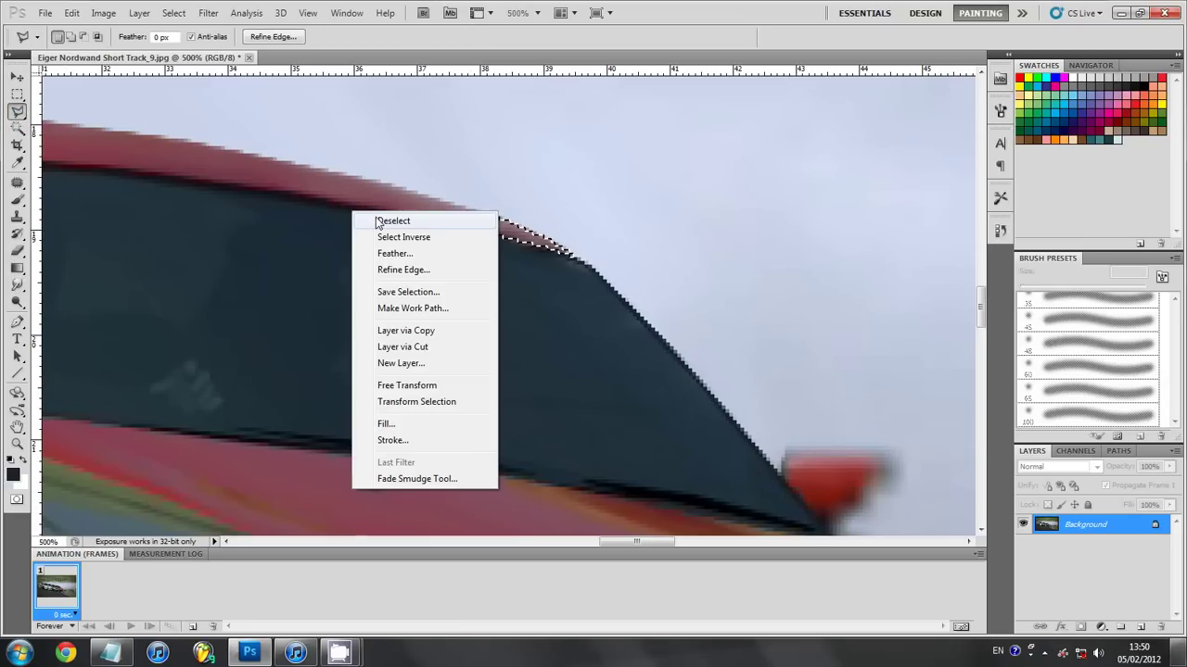
{"action": "left_click", "coordinate": [379, 220]}
{"action": "scroll", "coordinate": [557, 306], "scroll_direction": "down", "scroll_amount": 3}
{"action": "scroll", "coordinate": [704, 380], "scroll_direction": "down", "scroll_amount": 3}
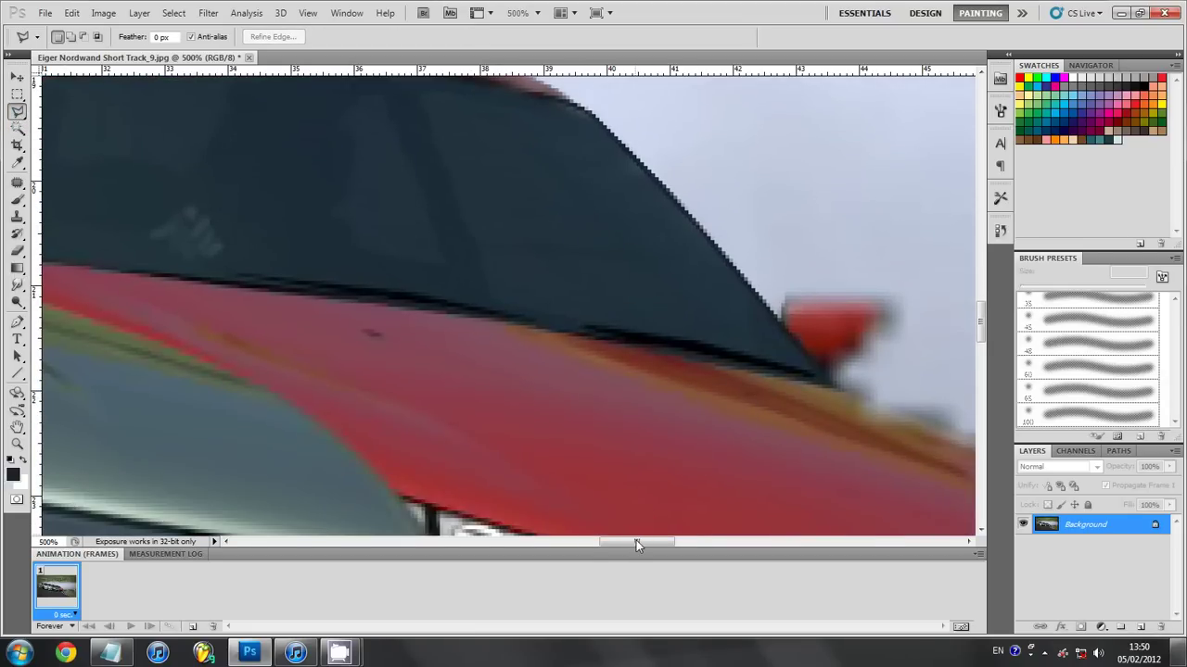
{"action": "left_click_drag", "start_coordinate": [636, 541], "coordinate": [661, 541]}
{"action": "scroll", "coordinate": [681, 469], "scroll_direction": "up", "scroll_amount": 2}
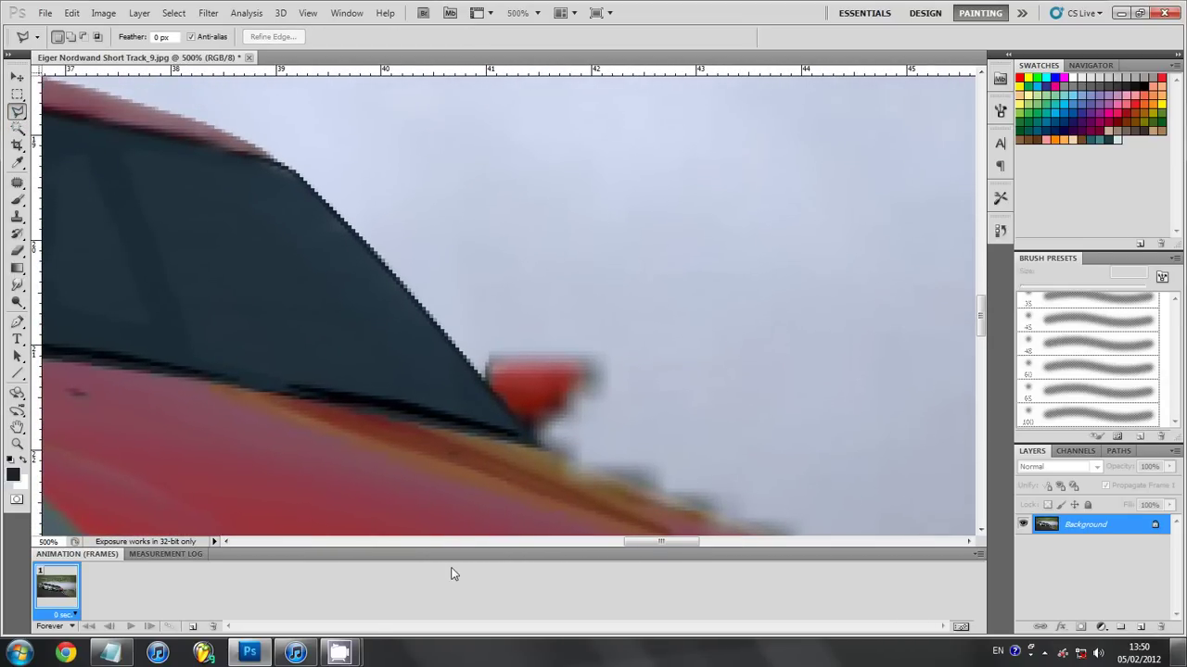
- In Notepad, type 'The fun part - __ - haha', then delete it
{"action": "left_click", "coordinate": [109, 653]}
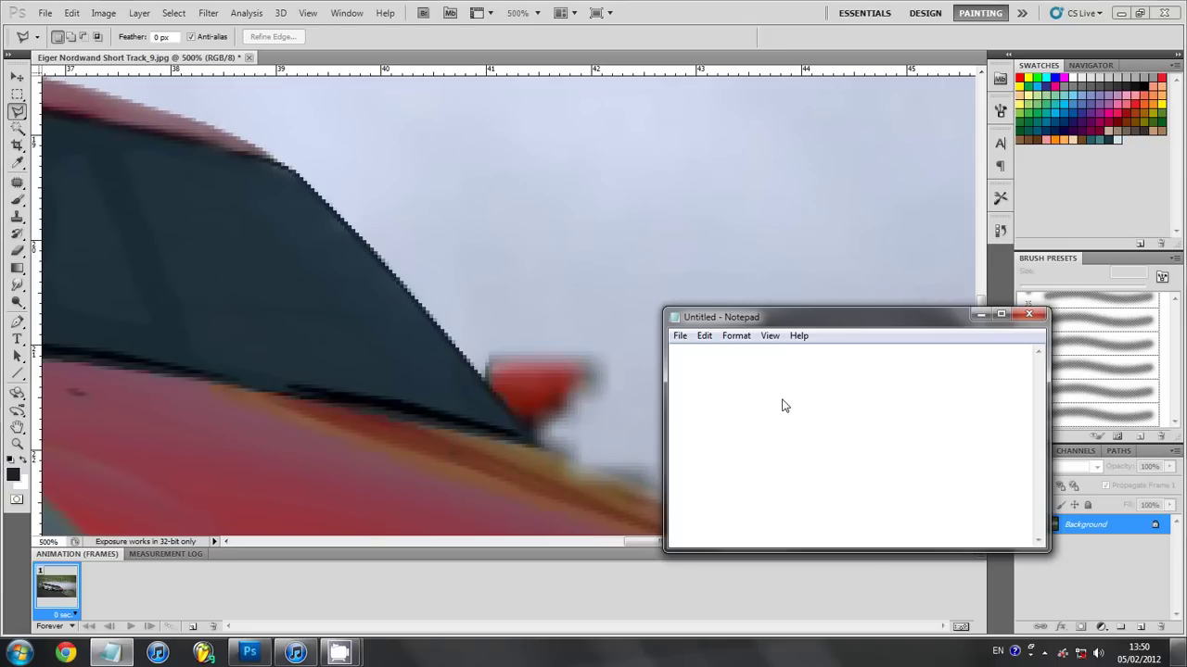
{"action": "type", "text": "The fun part -"}
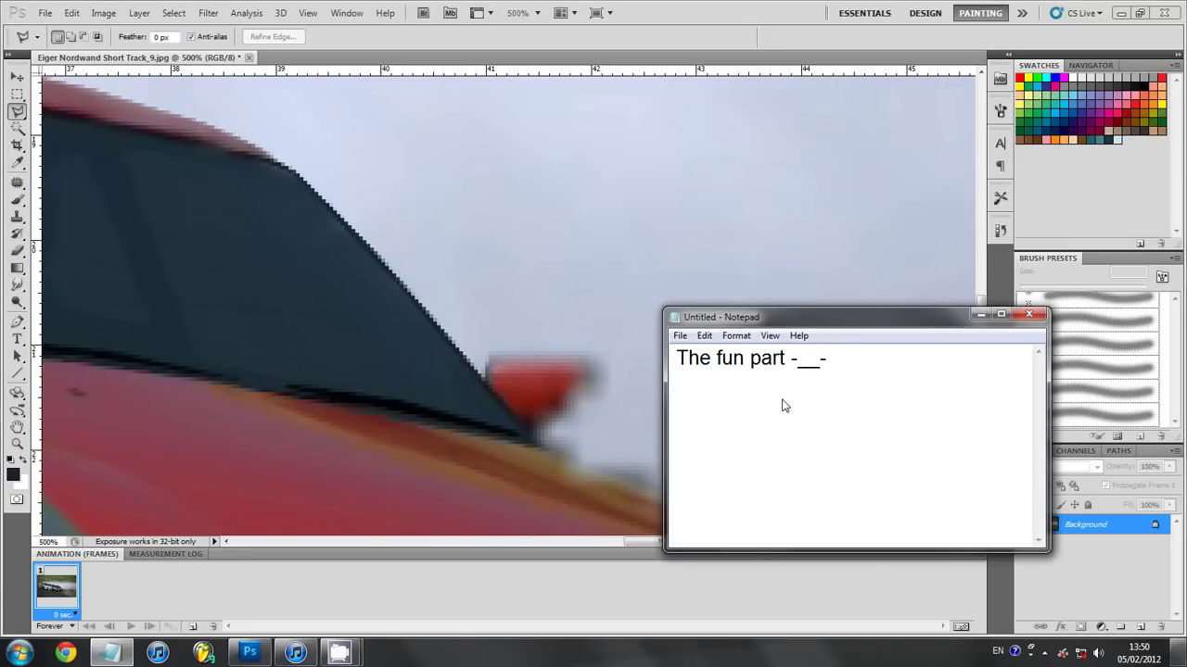
{"action": "type", "text": " __ - haha"}
{"action": "key", "text": "ctrl+a"}
{"action": "key", "text": "BackSpace"}
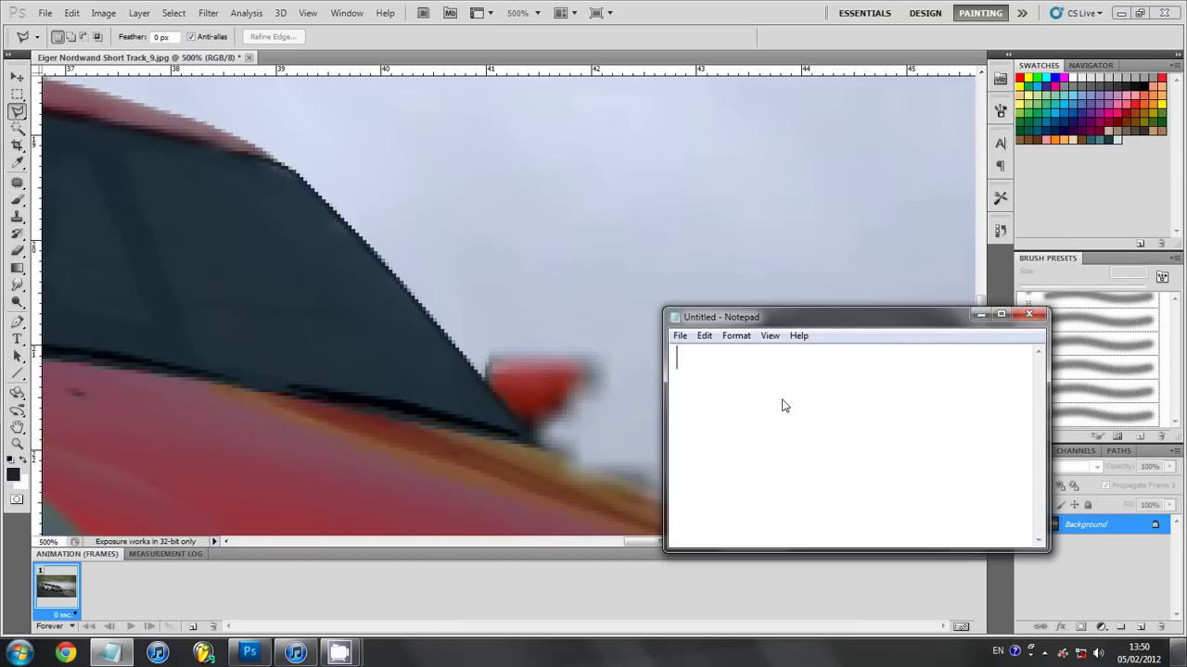
- Type a note about estimating the mirror's shape, then erase all the text
{"action": "type", "text": "estimating th"}
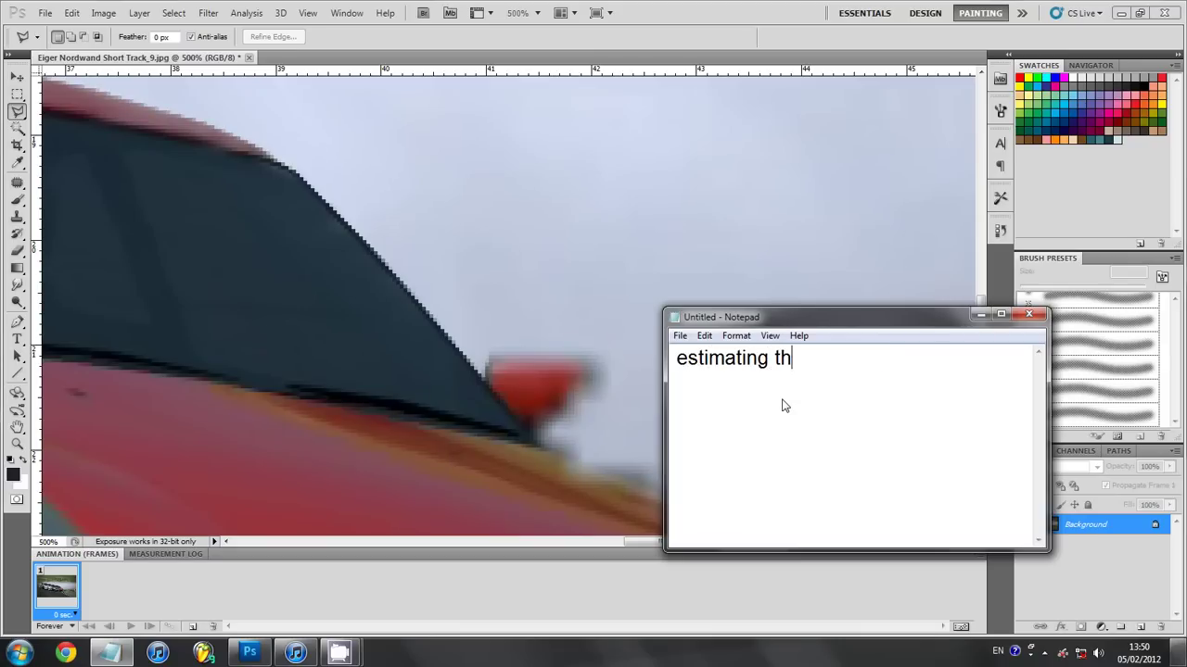
{"action": "type", "text": "e mirro"}
{"action": "key", "text": "BackSpace"}
{"action": "key", "text": "BackSpace"}
{"action": "key", "text": "BackSpace"}
{"action": "type", "text": "shape o"}
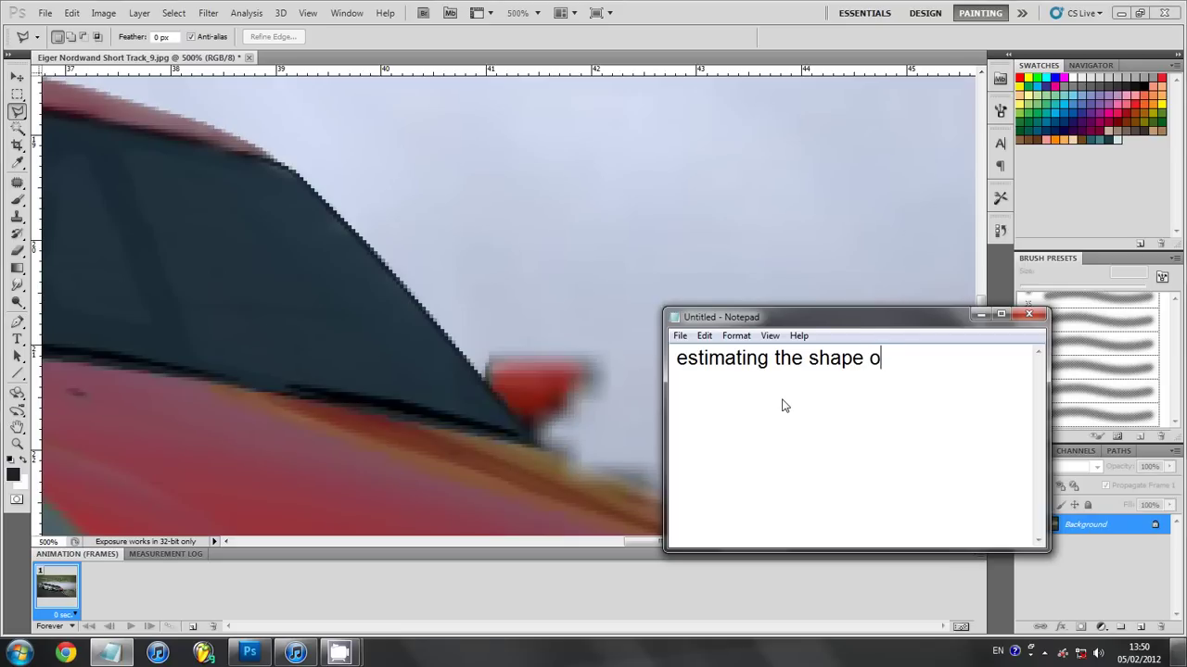
{"action": "type", "text": "t"}
{"action": "type", "text": "the m"}
{"action": "type", "text": "irror"}
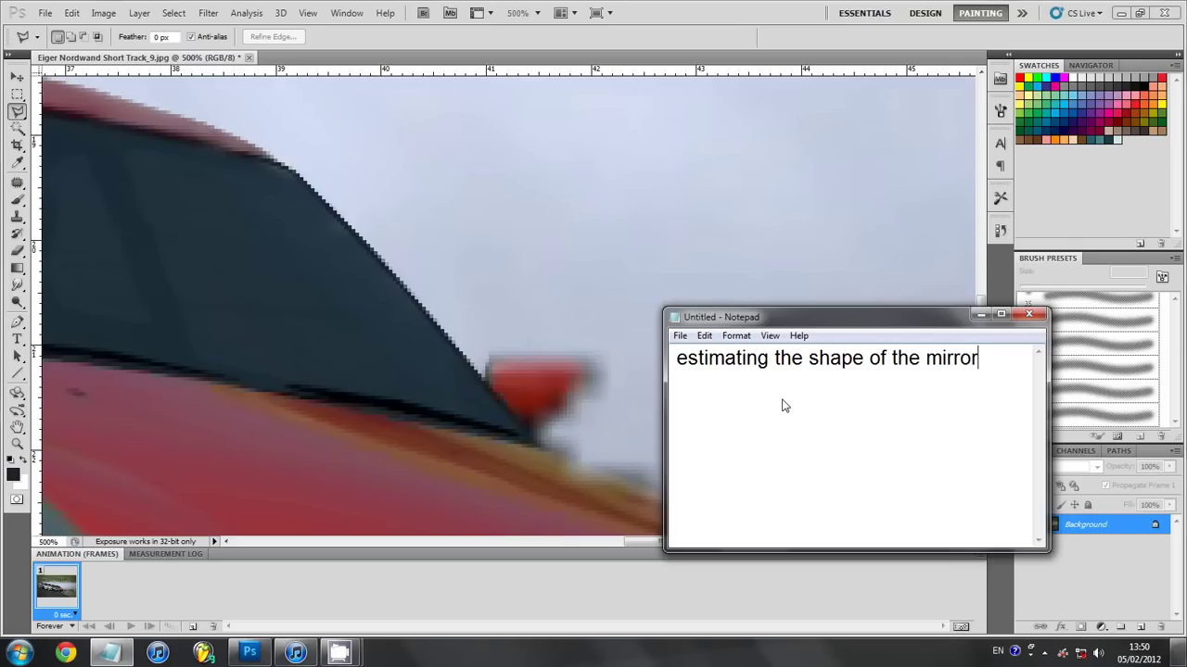
{"action": "key", "text": "ctrl+a"}
{"action": "key", "text": "BackSpace"}
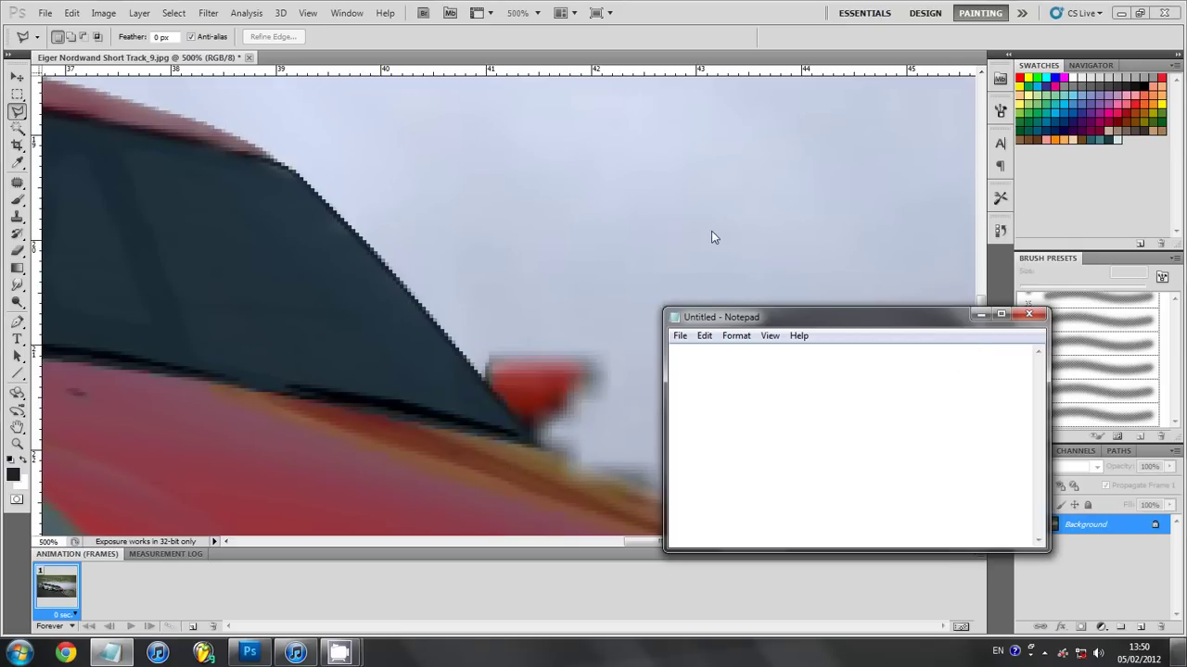
- Lasso an enlarged side-mirror shape that reaches into the sky and follows the car edge
{"action": "left_click", "coordinate": [514, 123]}
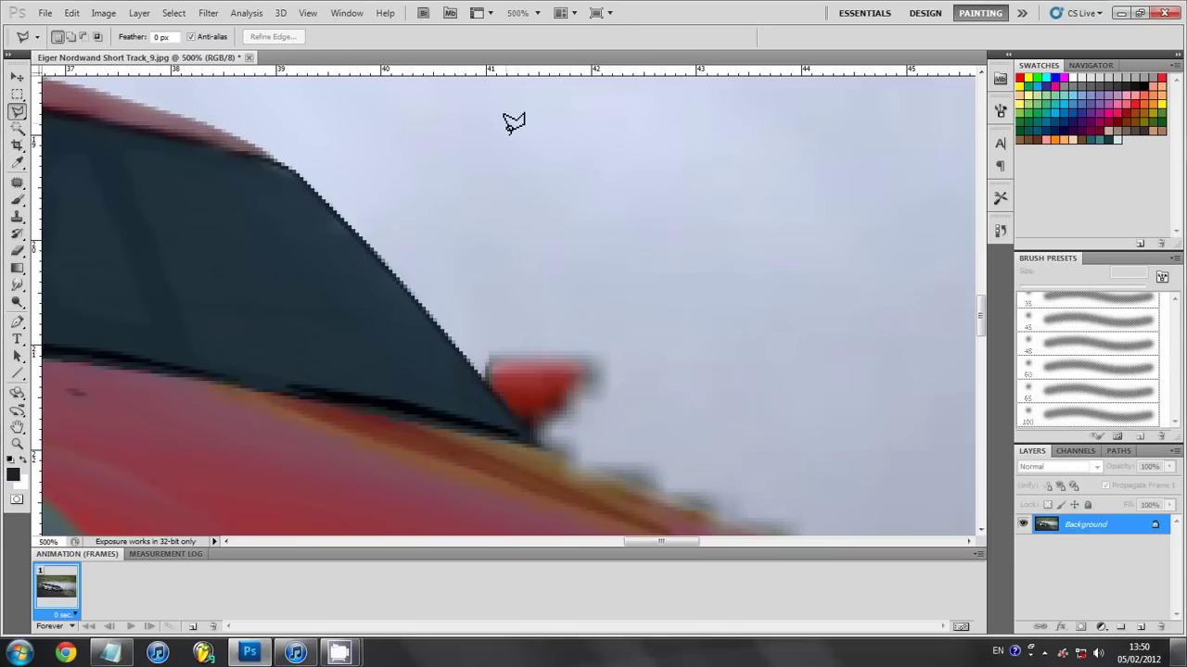
{"action": "left_click", "coordinate": [489, 386]}
{"action": "left_click", "coordinate": [491, 361]}
{"action": "left_click", "coordinate": [513, 358]}
{"action": "left_click", "coordinate": [577, 358]}
{"action": "left_click", "coordinate": [590, 375]}
{"action": "left_click_drag", "start_coordinate": [590, 377], "coordinate": [578, 411]}
{"action": "left_click_drag", "start_coordinate": [578, 413], "coordinate": [535, 433]}
{"action": "mouse_move", "coordinate": [535, 434]}
{"action": "left_mouse_down"}
{"action": "mouse_move", "coordinate": [589, 463]}
{"action": "mouse_move", "coordinate": [630, 451]}
{"action": "mouse_move", "coordinate": [689, 393]}
{"action": "mouse_move", "coordinate": [597, 312]}
{"action": "mouse_move", "coordinate": [459, 299]}
{"action": "mouse_move", "coordinate": [464, 354]}
{"action": "mouse_move", "coordinate": [489, 380]}
{"action": "left_mouse_up"}
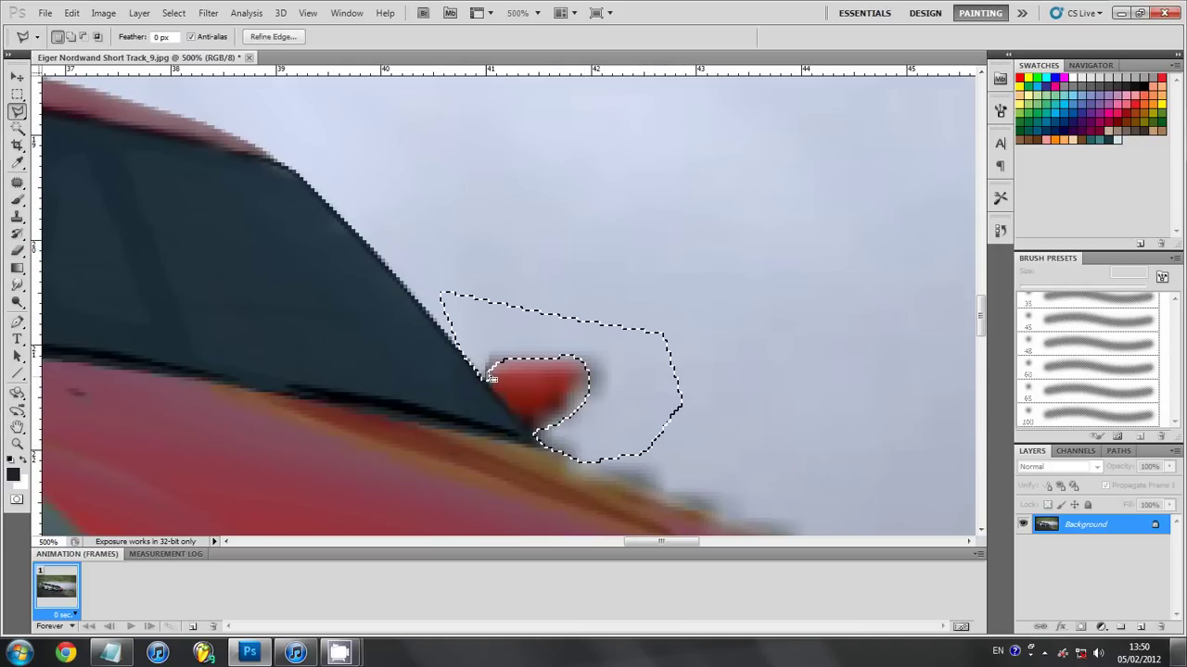
- With a slightly larger Smudge brush, smudge the pinkish blur beside the mirror into the grey sky
{"action": "left_click", "coordinate": [17, 285]}
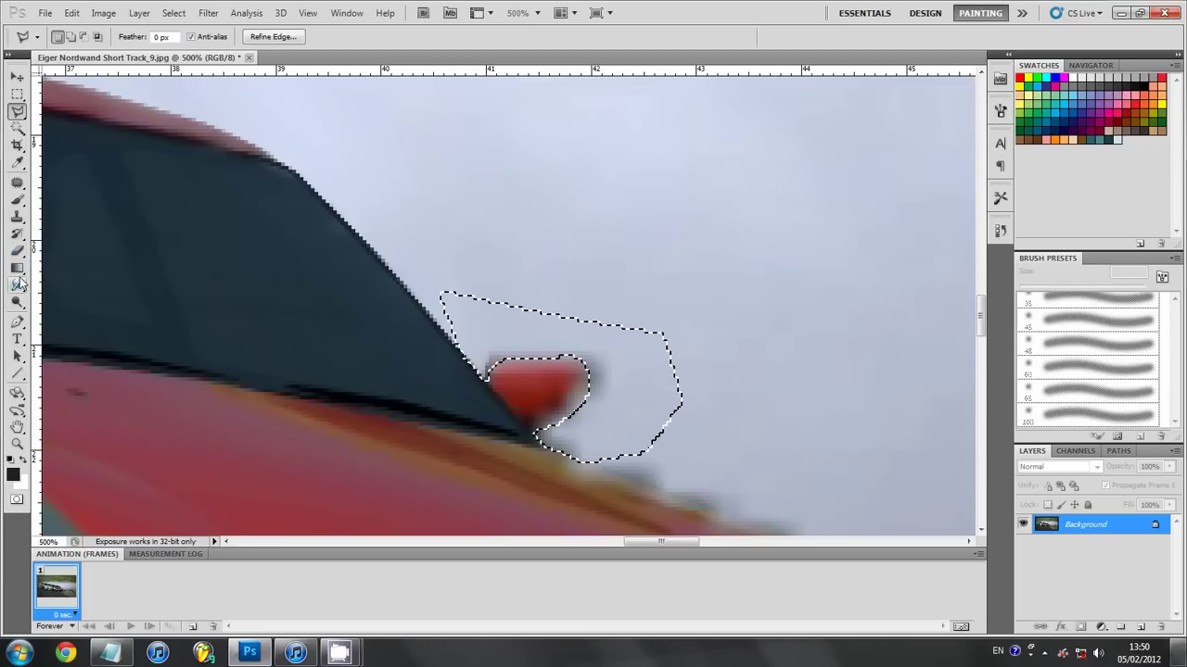
{"action": "key", "text": "bracketright"}
{"action": "key", "text": "bracketright"}
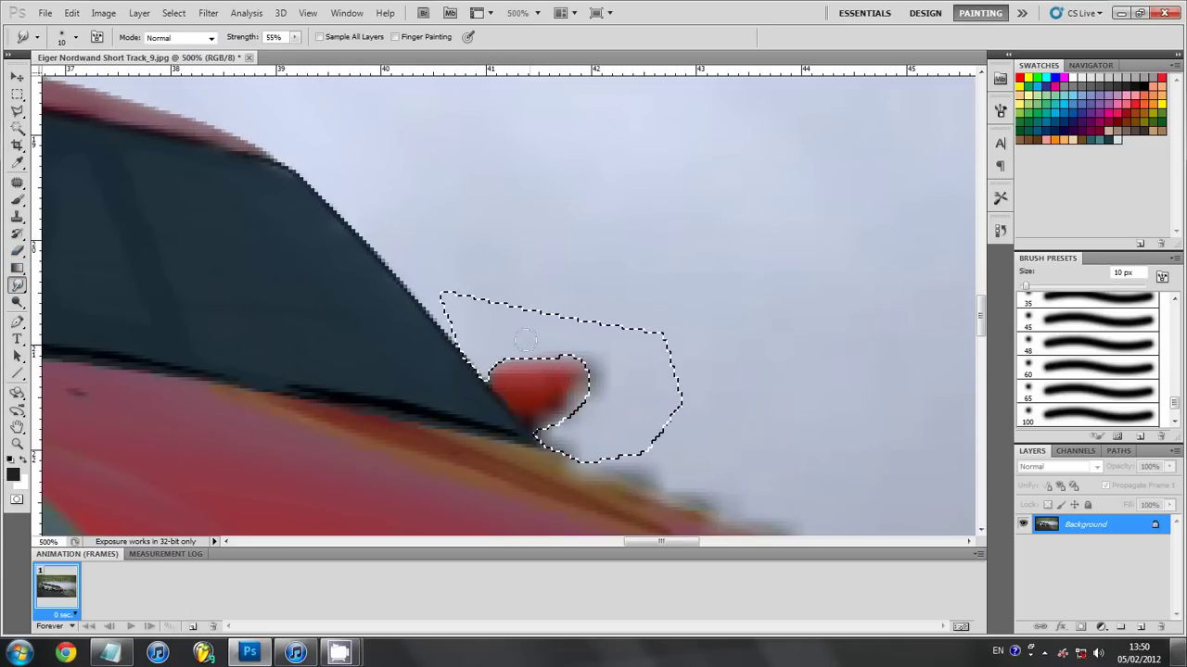
{"action": "mouse_move", "coordinate": [573, 368]}
{"action": "left_mouse_down"}
{"action": "mouse_move", "coordinate": [618, 352]}
{"action": "mouse_move", "coordinate": [596, 378]}
{"action": "mouse_move", "coordinate": [614, 392]}
{"action": "left_mouse_up"}
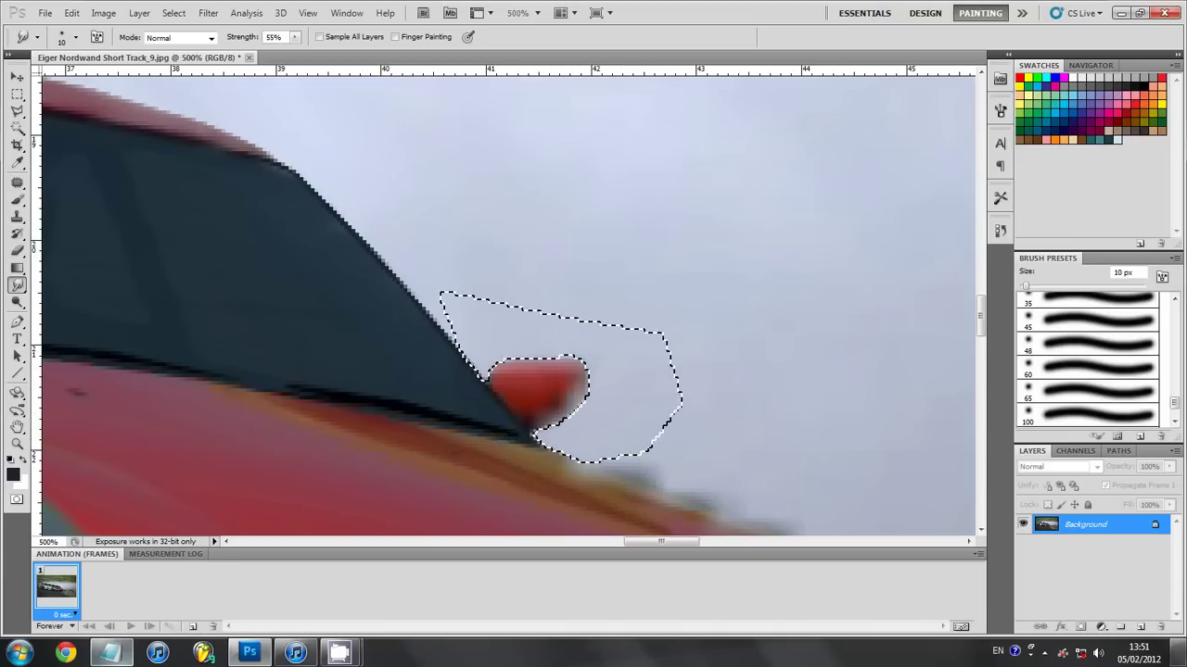
- Write 'inverting' and then 'and the mirror' in the notes window
{"action": "left_click", "coordinate": [111, 653]}
{"action": "type", "text": "invert"}
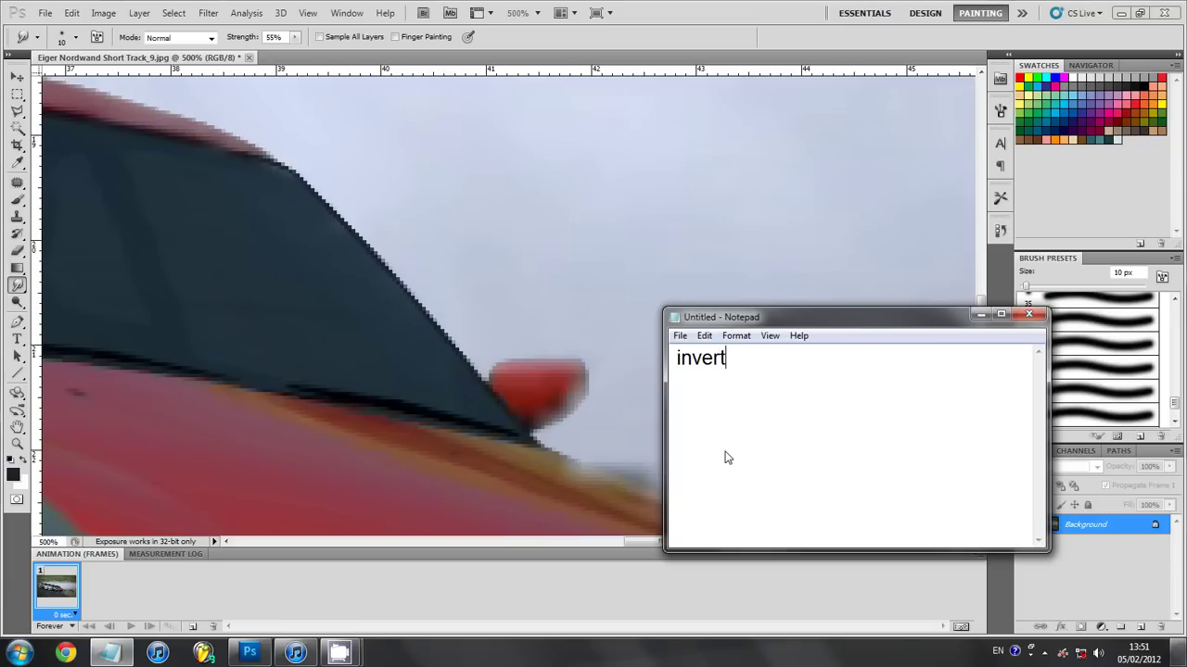
{"action": "type", "text": "e"}
{"action": "key", "text": "BackSpace"}
{"action": "type", "text": "ing"}
{"action": "left_click", "coordinate": [668, 29]}
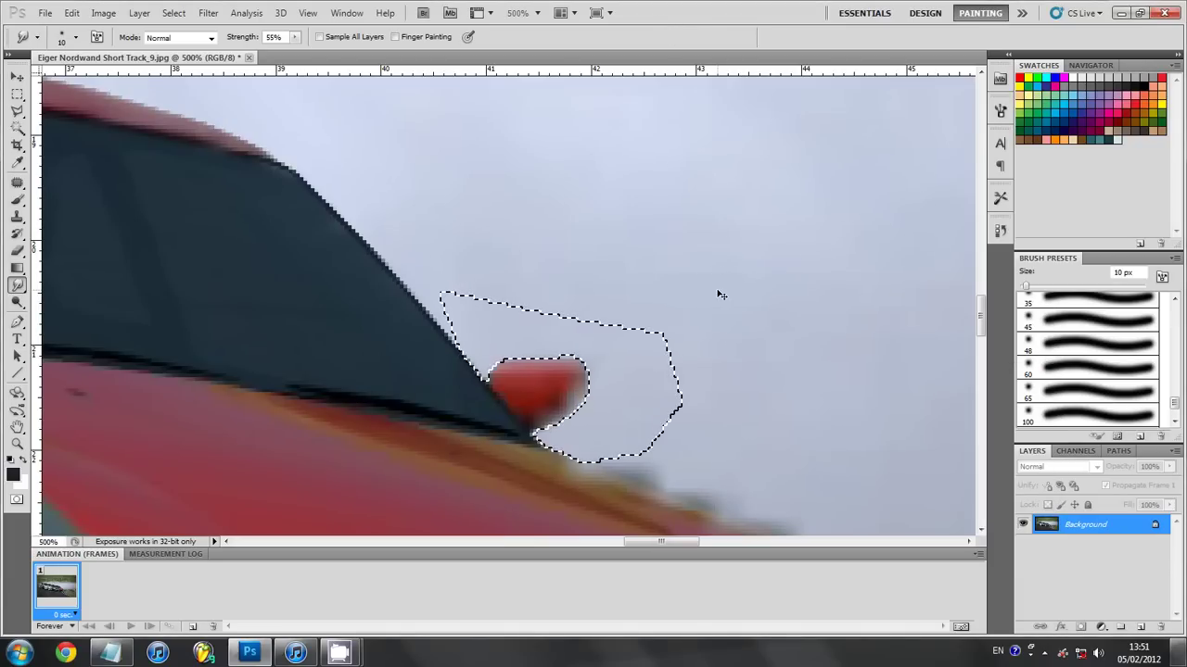
{"action": "left_click", "coordinate": [109, 652]}
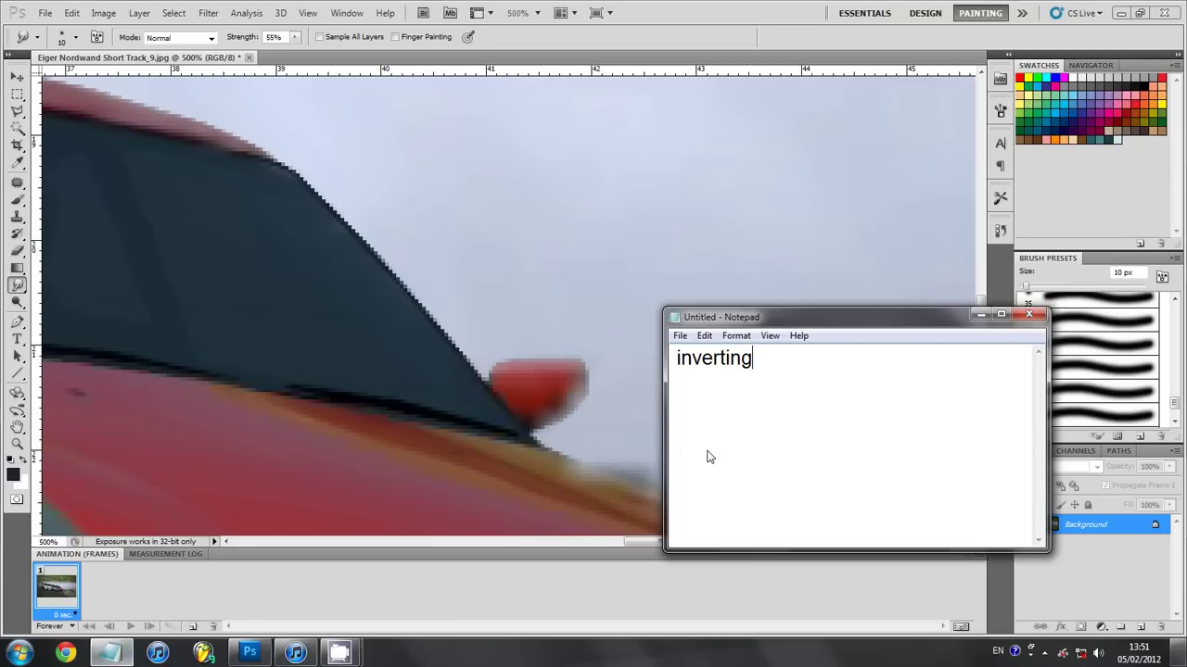
{"action": "key", "text": "ctrl+a"}
{"action": "type", "text": "and the m"}
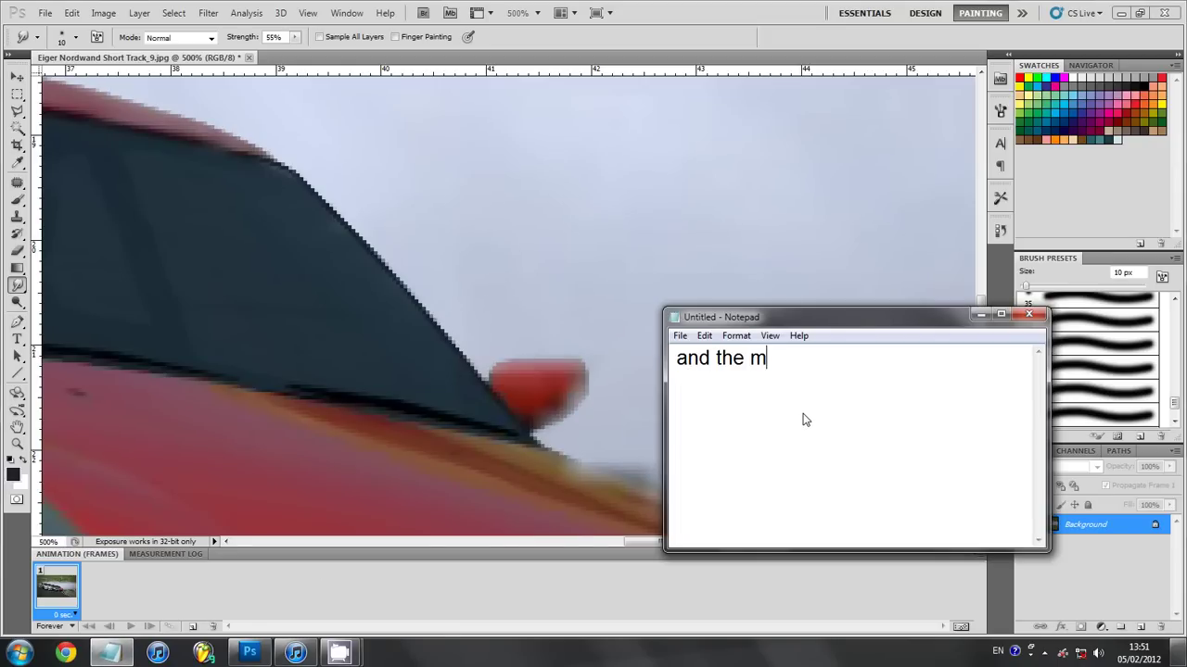
{"action": "type", "text": "irror"}
{"action": "left_click", "coordinate": [641, 176]}
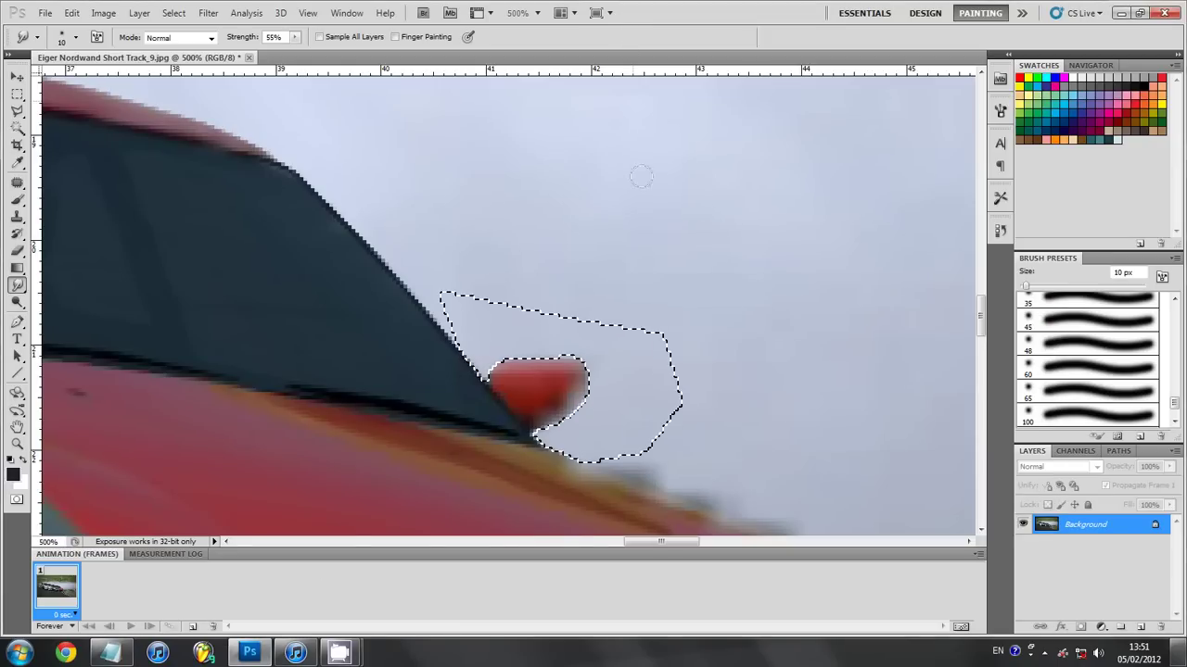
- Shrink the smudge brush to 3 px for fine mirror edge detail
{"action": "key", "text": "bracketleft"}
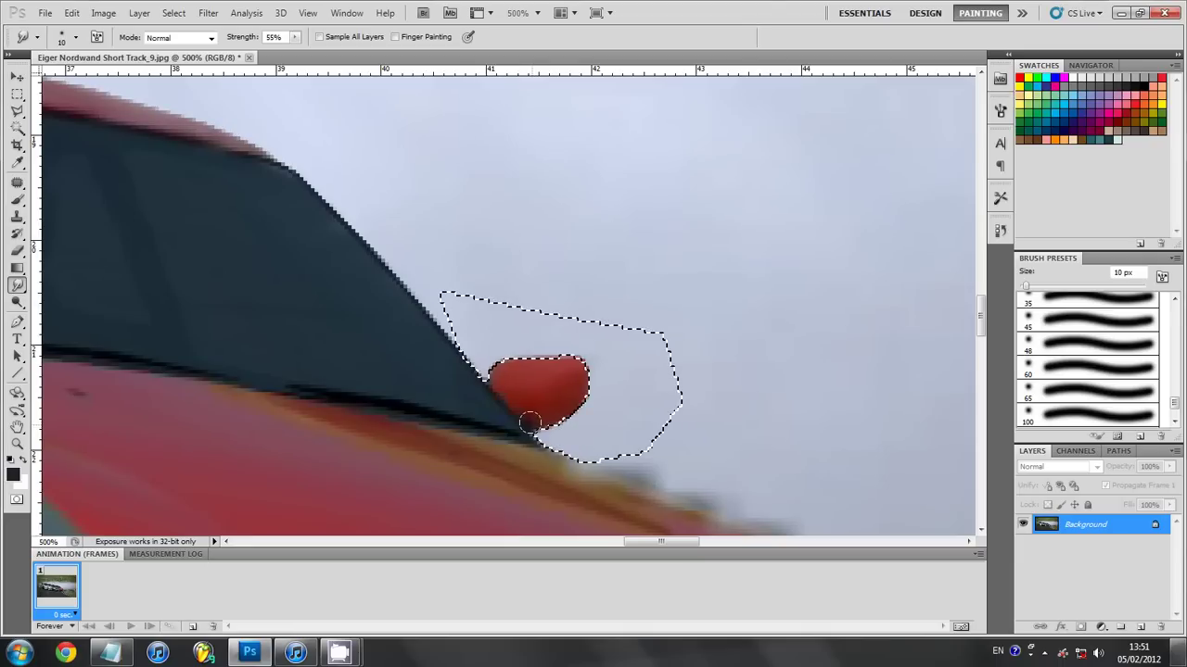
{"action": "key", "text": "bracketleft"}
{"action": "key", "text": "bracketleft"}
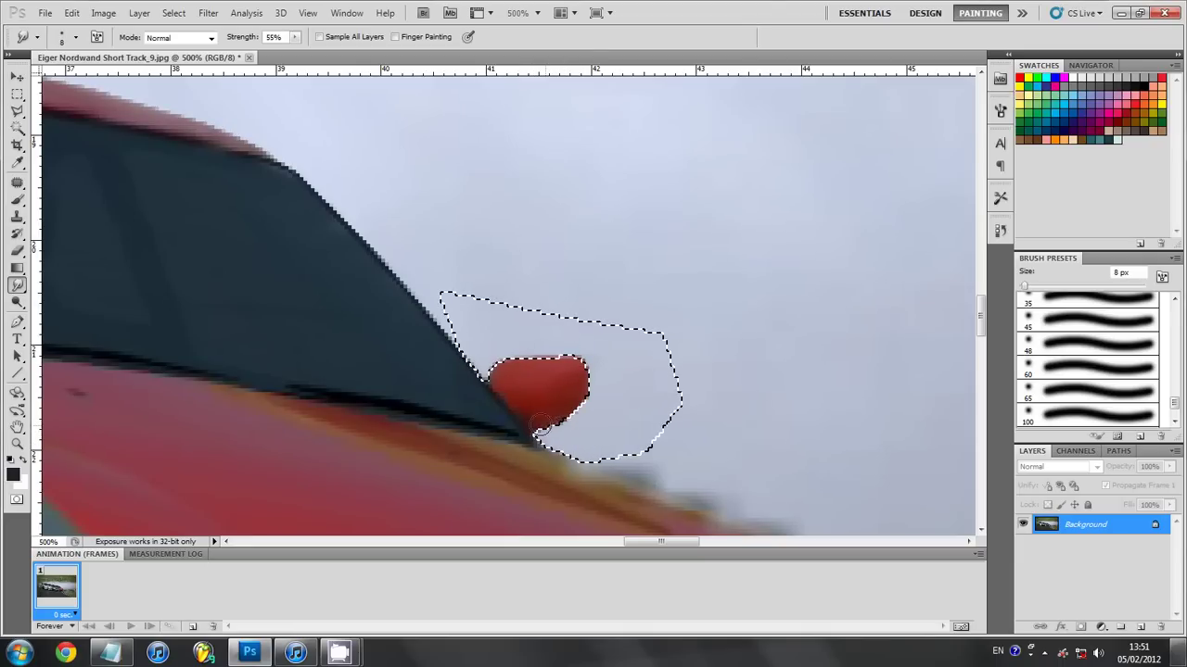
{"action": "key", "text": "bracketleft"}
{"action": "key", "text": "bracketleft"}
{"action": "key", "text": "bracketleft"}
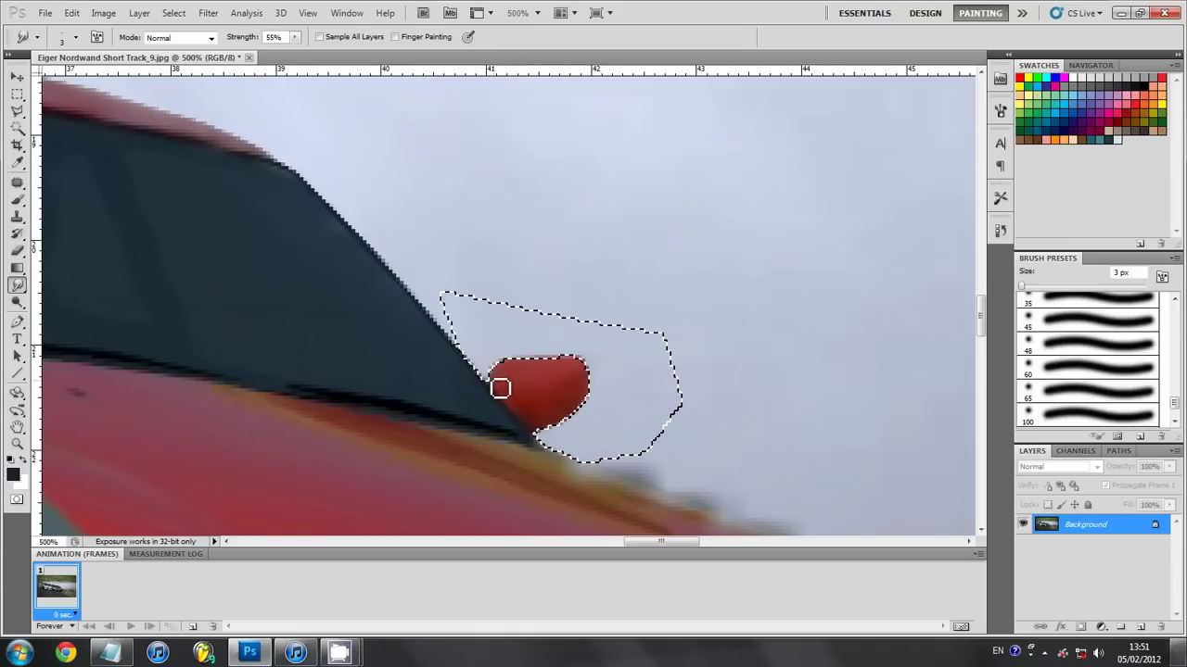
{"action": "scroll", "coordinate": [505, 387], "scroll_direction": "down", "scroll_amount": 2}
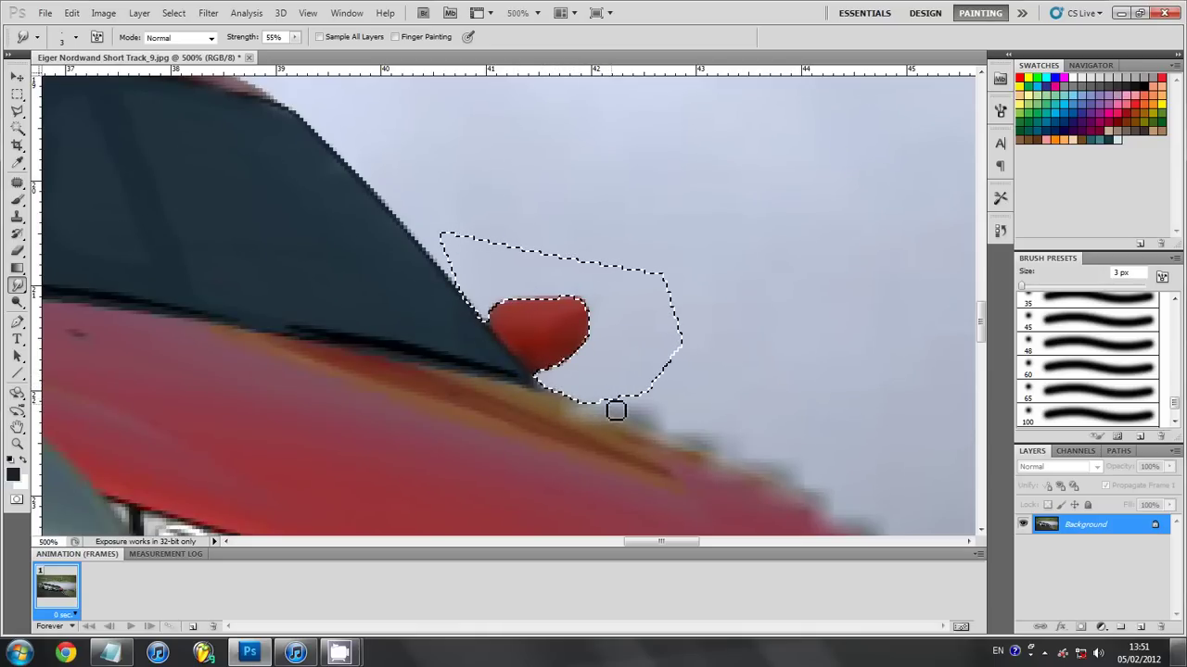
- Deselect the mirror area, zoom out to check the whole scene, then zoom back in on the car
{"action": "key", "text": "l"}
{"action": "right_click", "coordinate": [240, 181]}
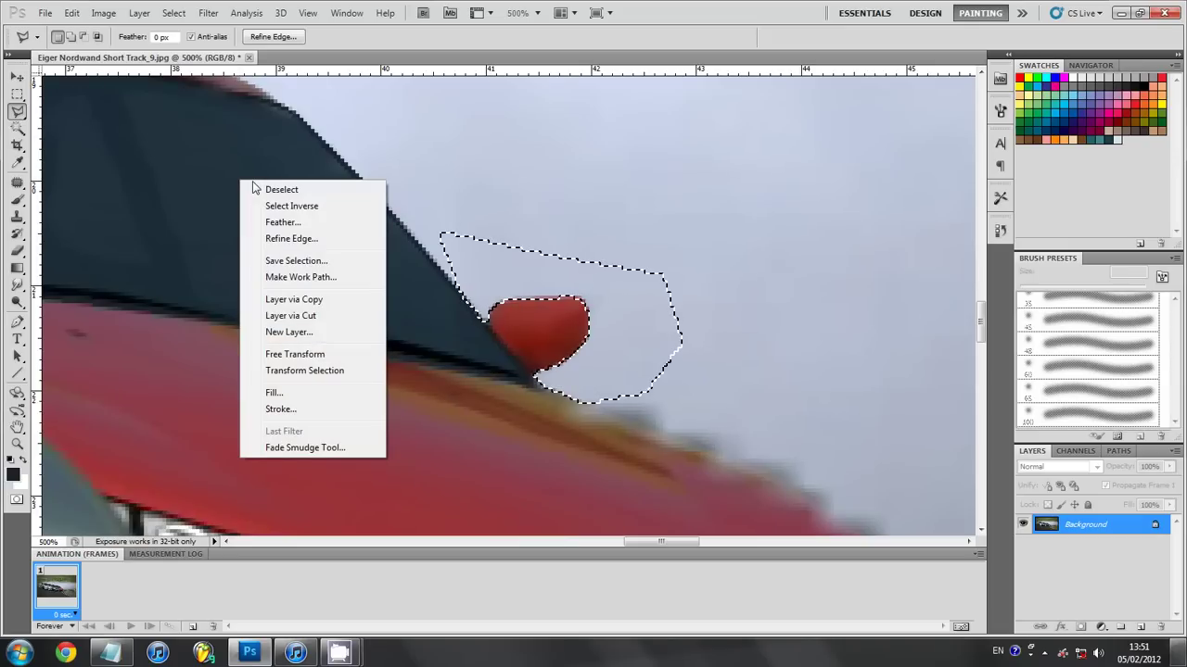
{"action": "left_click", "coordinate": [280, 189]}
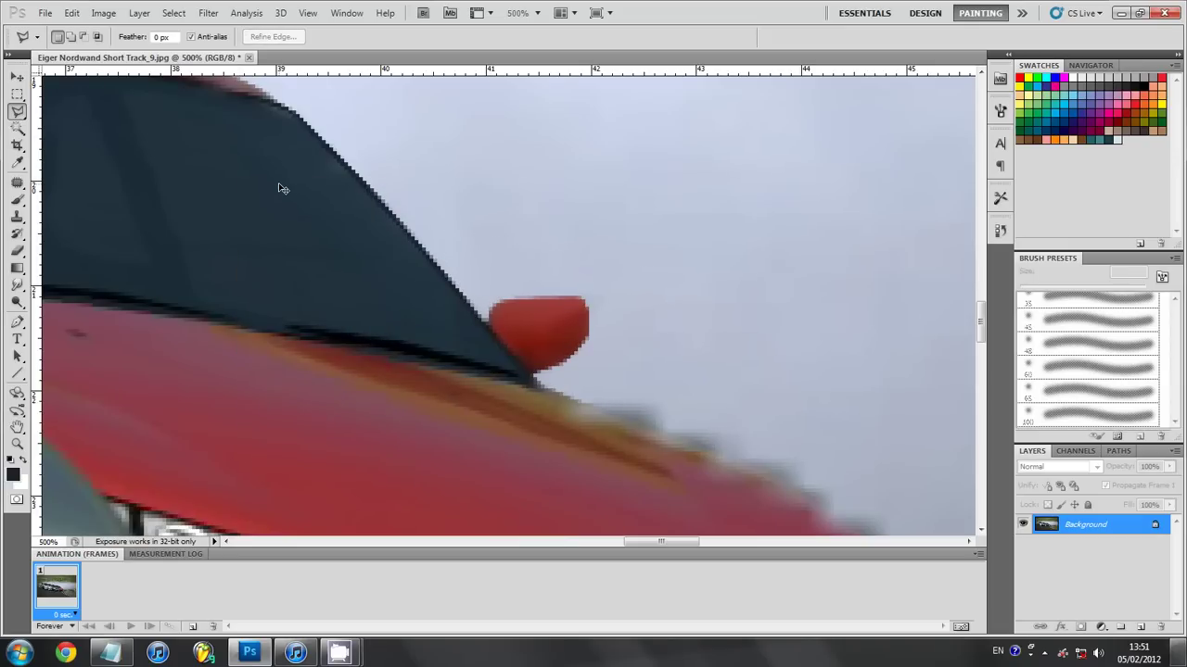
{"action": "key", "text": "ctrl+1"}
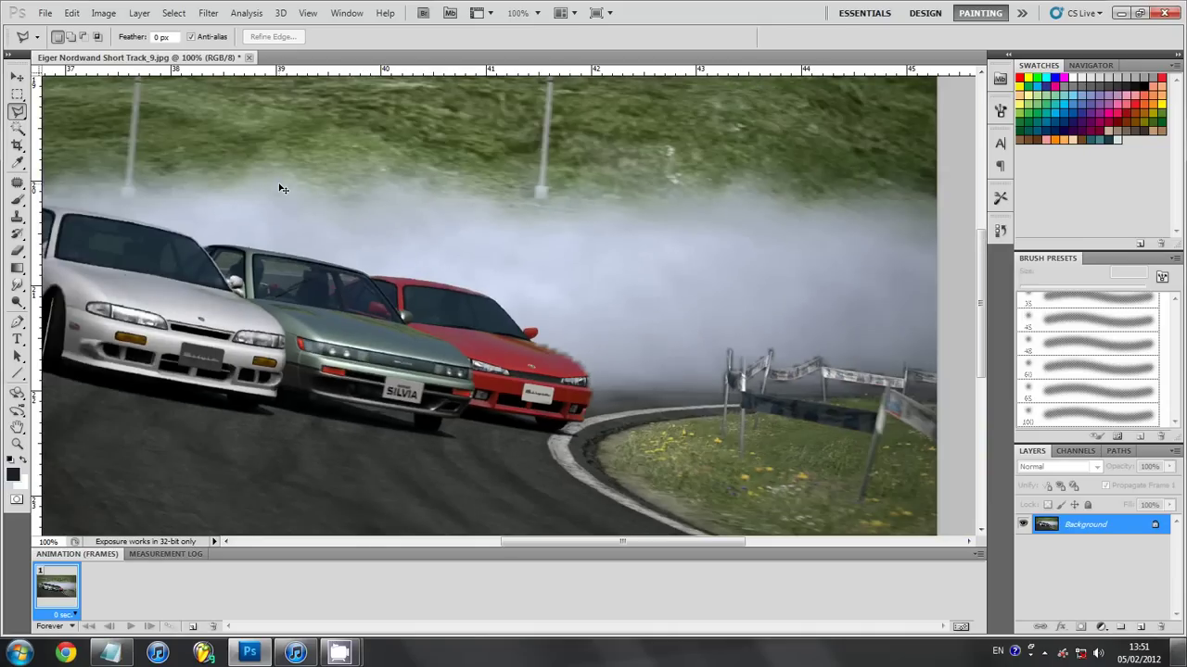
{"action": "key", "text": "ctrl+minus"}
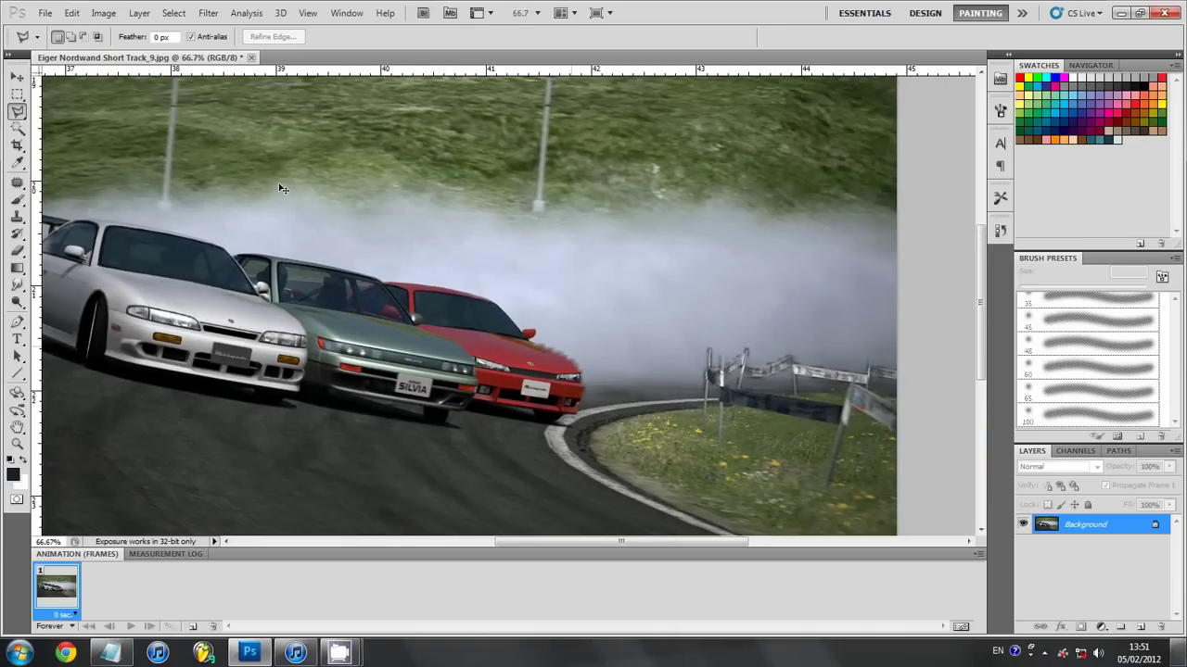
{"action": "key", "text": "ctrl+plus"}
{"action": "key", "text": "ctrl+plus"}
{"action": "key", "text": "ctrl+plus"}
{"action": "scroll", "coordinate": [570, 339], "scroll_direction": "down", "scroll_amount": 2}
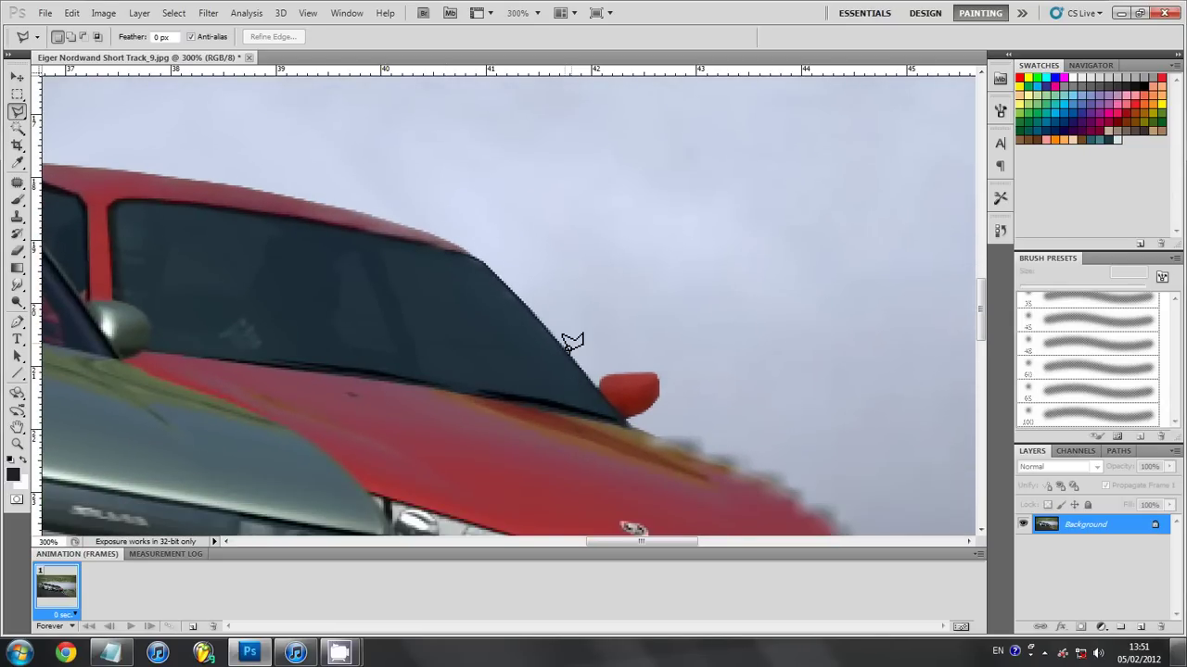
{"action": "scroll", "coordinate": [569, 339], "scroll_direction": "down", "scroll_amount": 2}
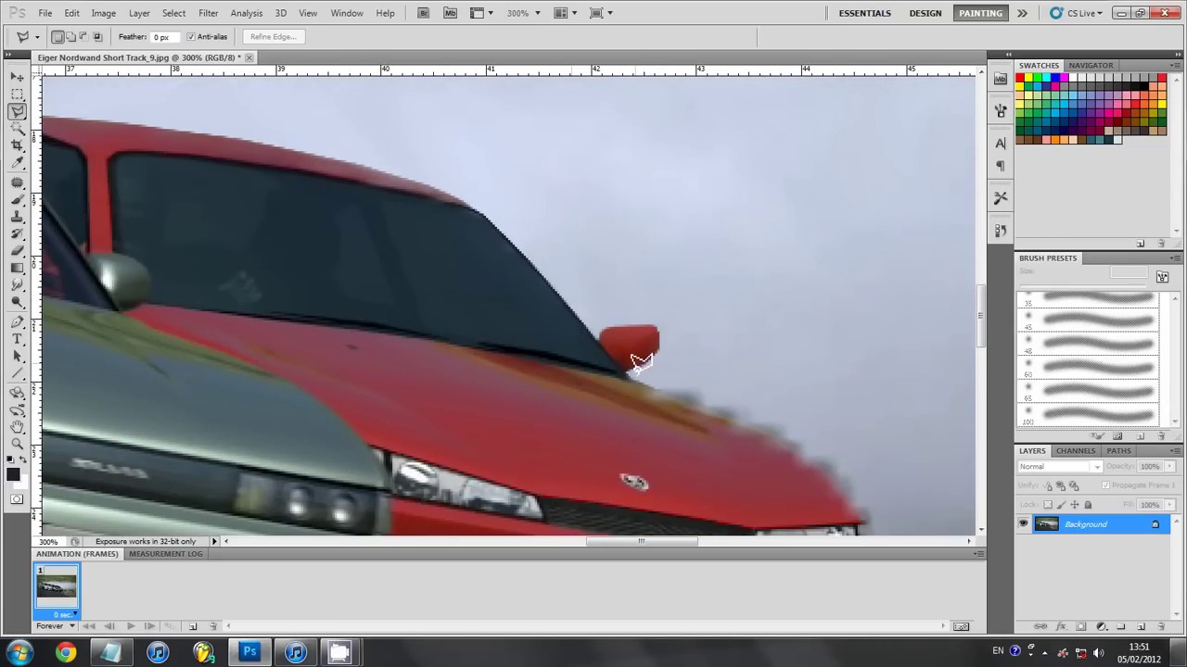
- Type remarks 'not bad ^^ haha', 'but could do bette' and 'xD' in the notes, then clear them
{"action": "left_click", "coordinate": [118, 661]}
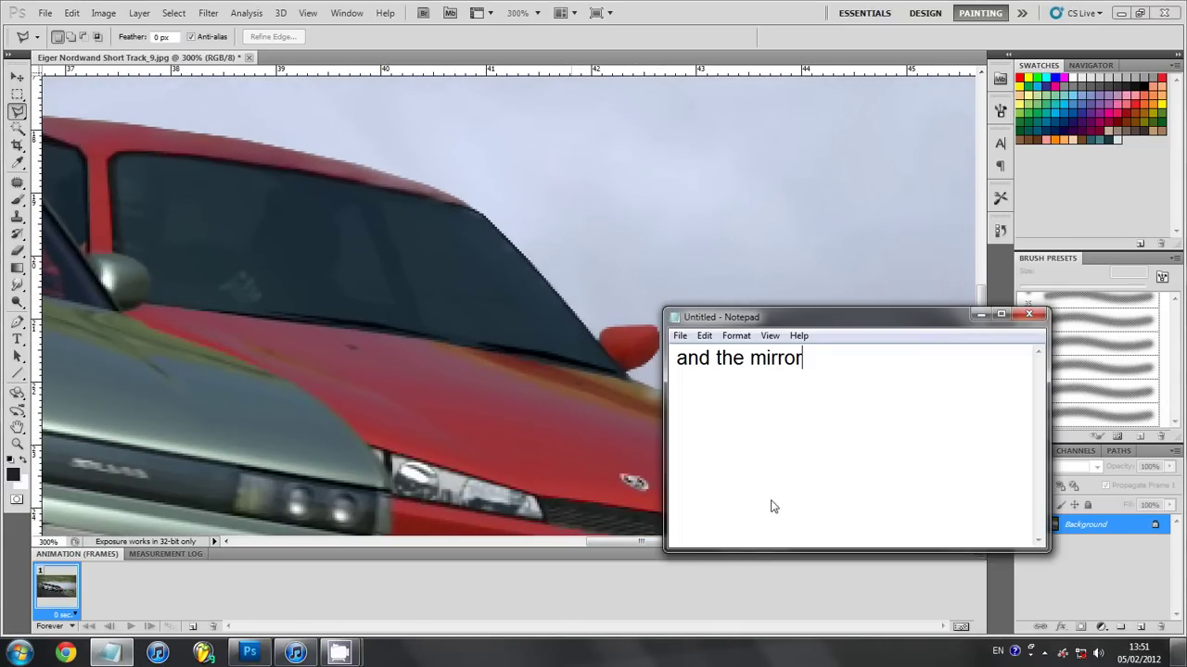
{"action": "key", "text": "ctrl+a"}
{"action": "type", "text": "not"}
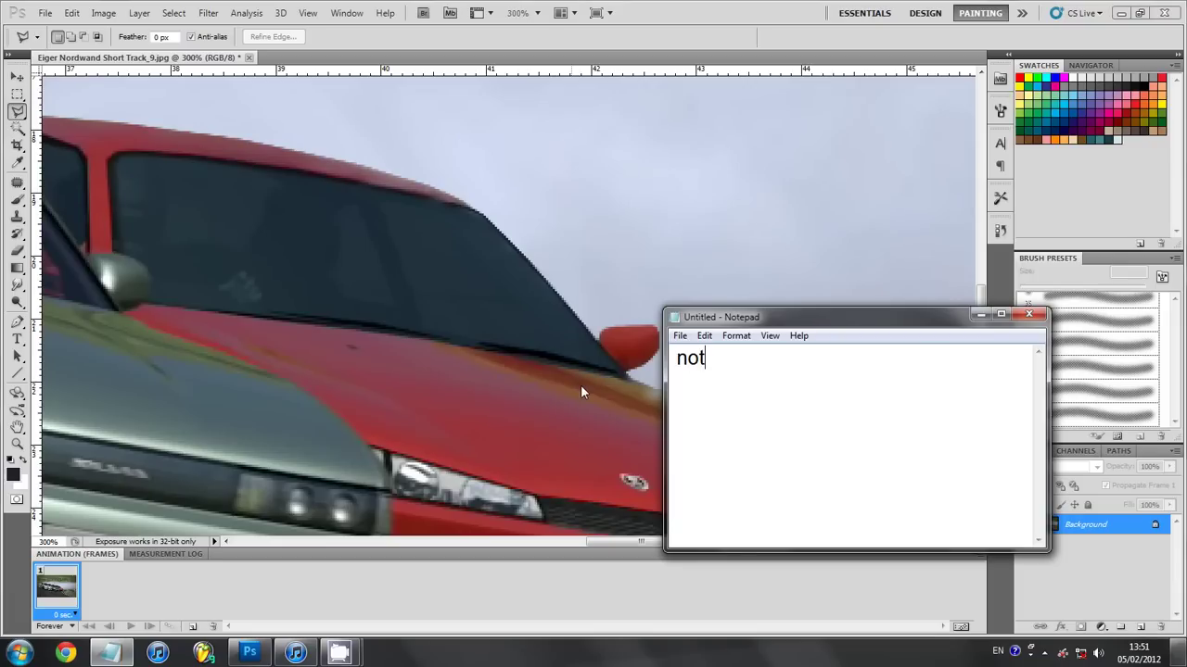
{"action": "type", "text": " bad ^^ h"}
{"action": "type", "text": "aha"}
{"action": "key", "text": "ctrl+a"}
{"action": "type", "text": "but "}
{"action": "type", "text": "could do b"}
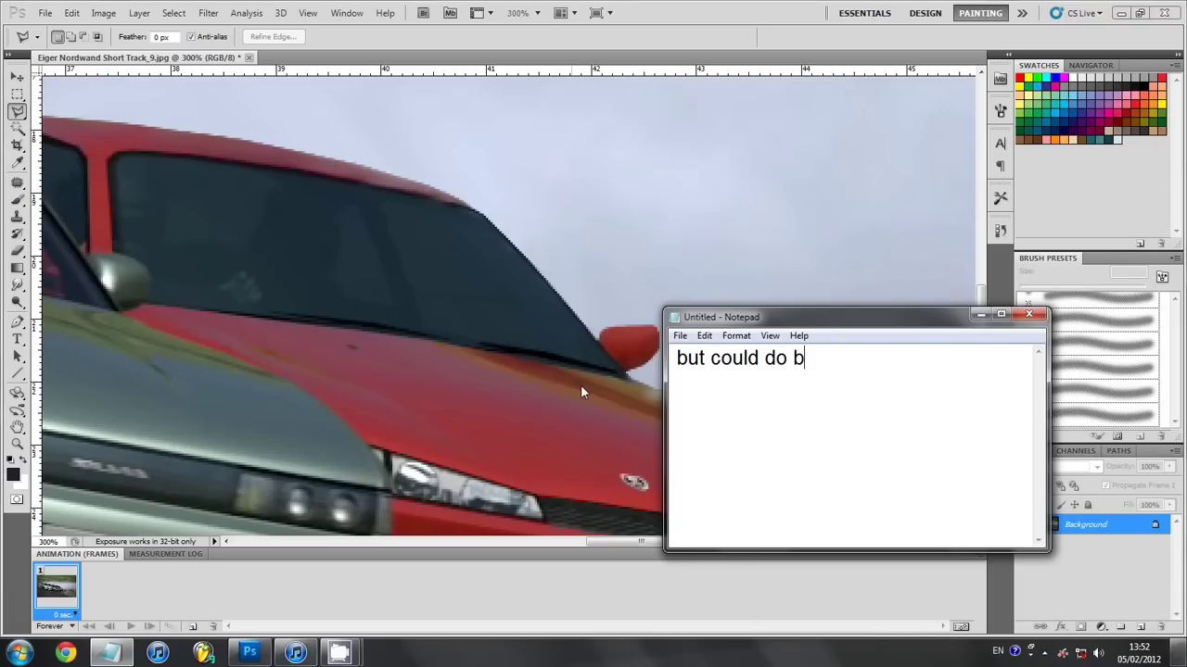
{"action": "type", "text": "etter"}
{"action": "key", "text": "ctrl+a"}
{"action": "key", "text": "BackSpace"}
{"action": "type", "text": "xD"}
{"action": "key", "text": "ctrl+a"}
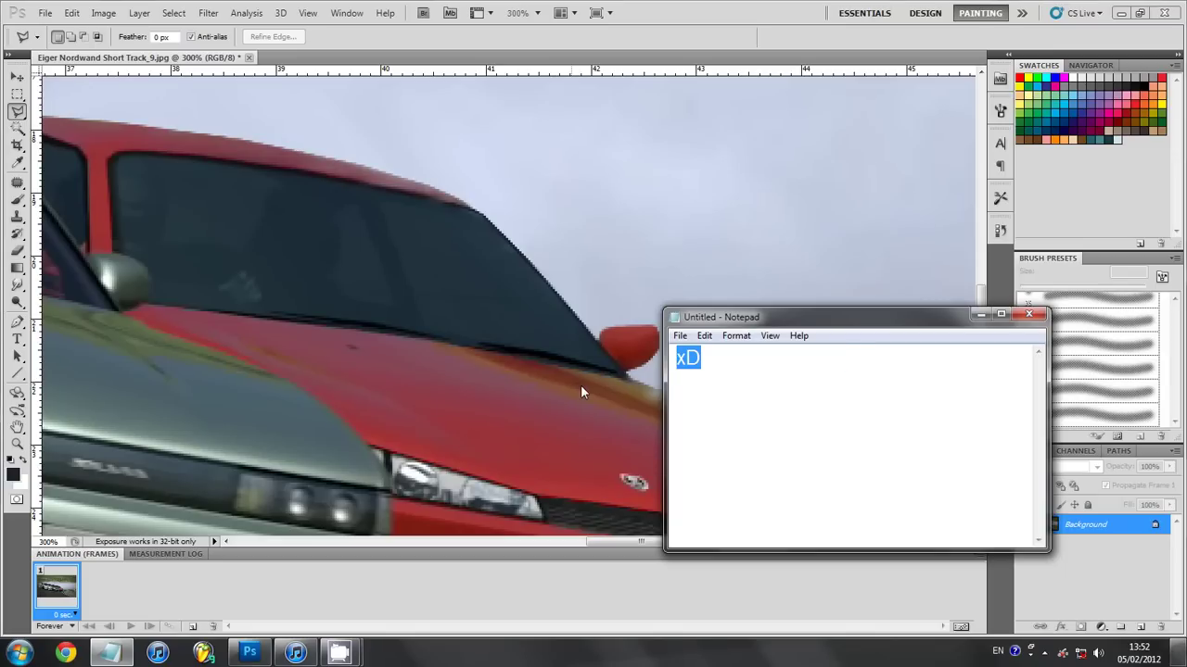
{"action": "key", "text": "BackSpace"}
- Outline the smoke along the red car's front bonnet edge and headlight as a selection
{"action": "left_click", "coordinate": [680, 33]}
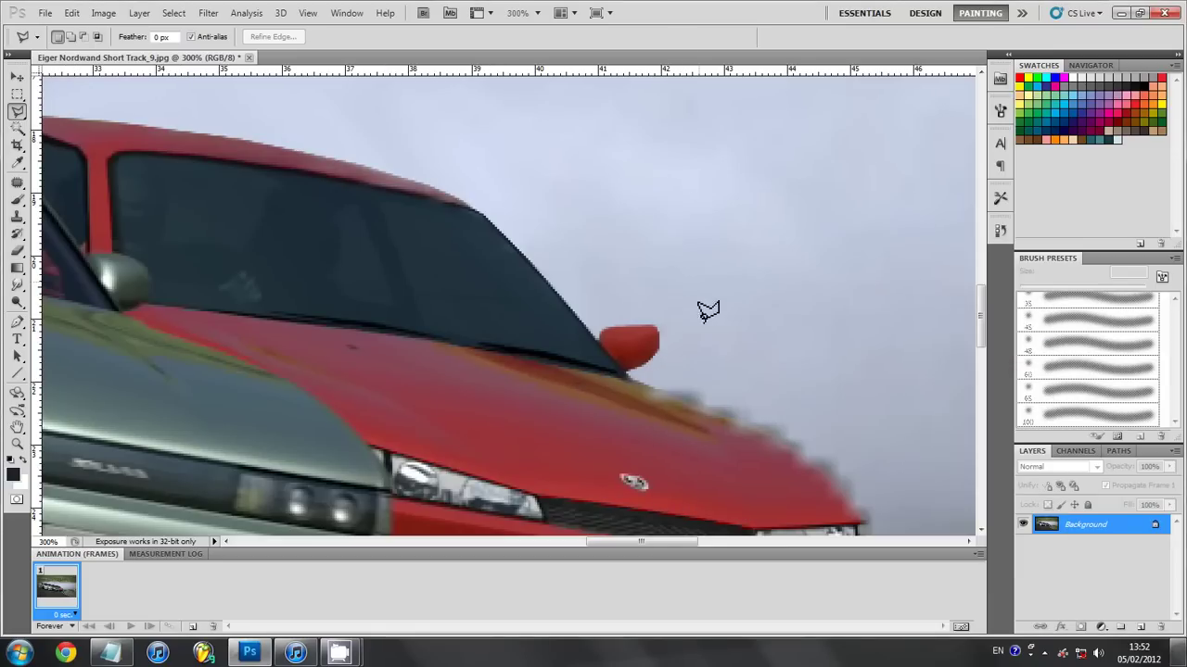
{"action": "scroll", "coordinate": [704, 315], "scroll_direction": "down", "scroll_amount": 1}
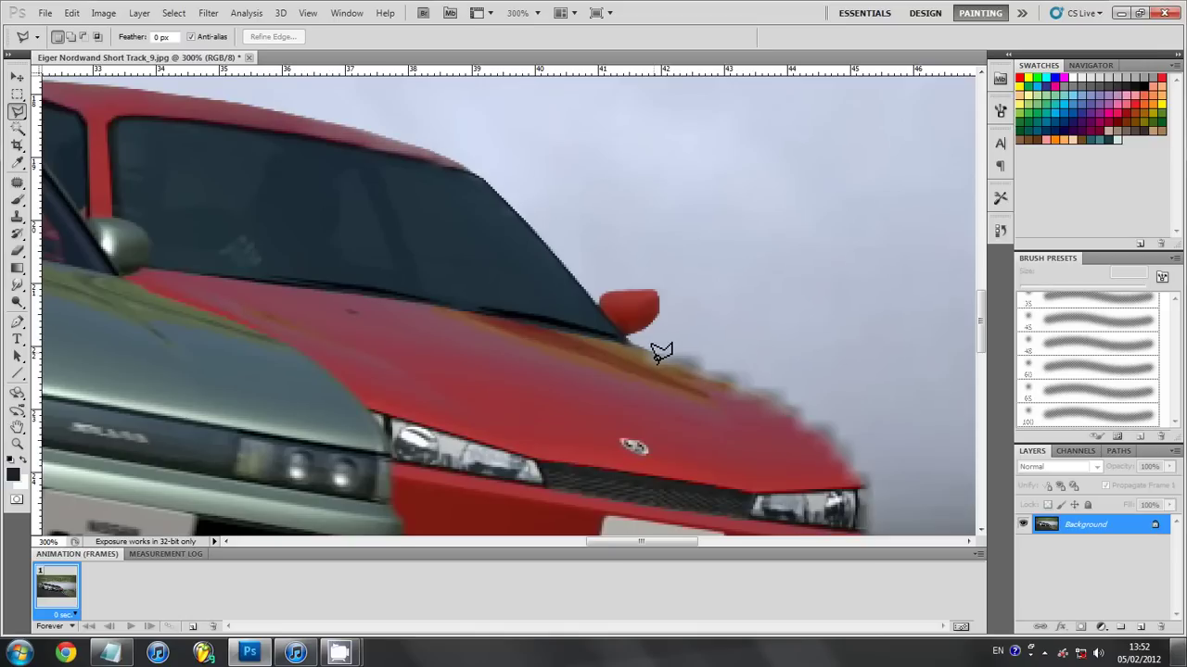
{"action": "left_click", "coordinate": [653, 352]}
{"action": "left_click_drag", "start_coordinate": [820, 422], "coordinate": [871, 475]}
{"action": "mouse_move", "coordinate": [873, 483]}
{"action": "left_mouse_down"}
{"action": "mouse_move", "coordinate": [879, 506]}
{"action": "mouse_move", "coordinate": [660, 345]}
{"action": "left_mouse_up"}
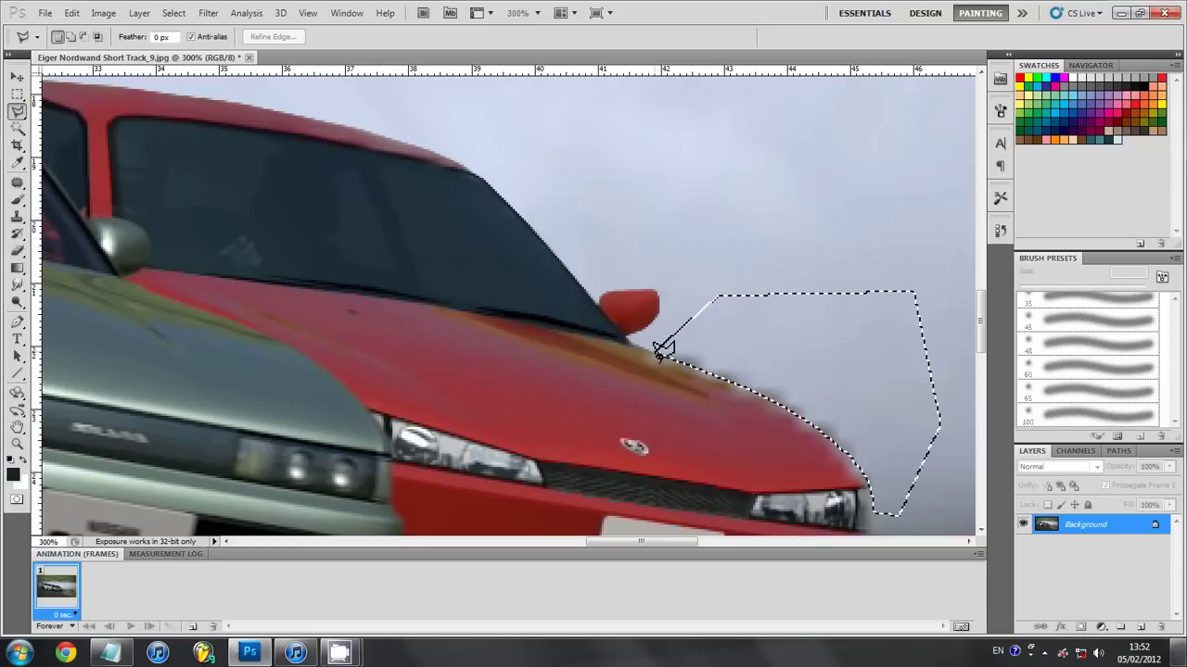
{"action": "left_click", "coordinate": [17, 284]}
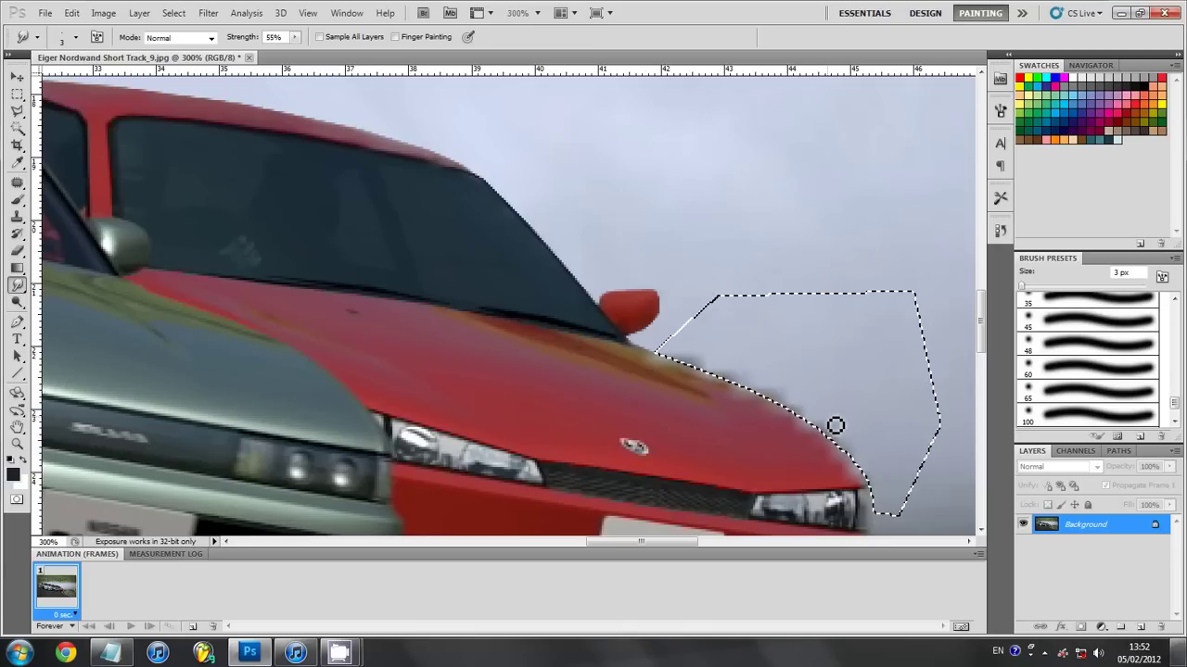
- Resize the Smudge brush down to 8 px to smooth the jagged bonnet edge
{"action": "key", "text": "bracketright"}
{"action": "key", "text": "bracketright"}
{"action": "key", "text": "bracketright"}
{"action": "key", "text": "bracketright"}
{"action": "key", "text": "bracketright"}
{"action": "key", "text": "bracketright"}
{"action": "key", "text": "bracketright"}
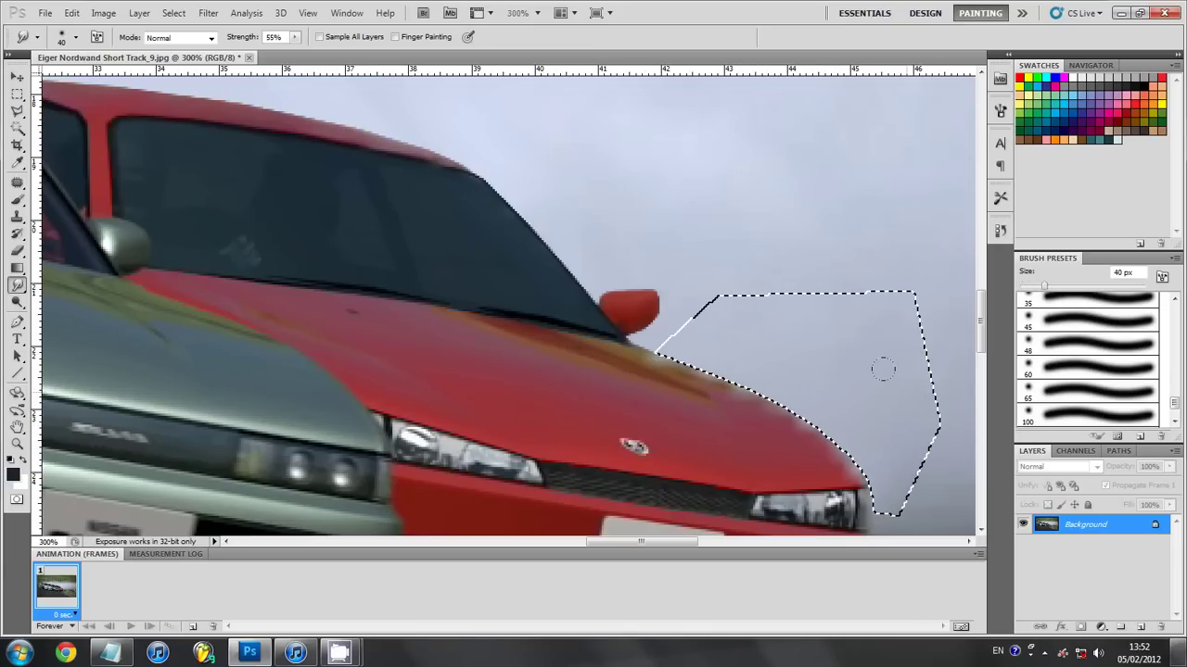
{"action": "key", "text": "bracketleft"}
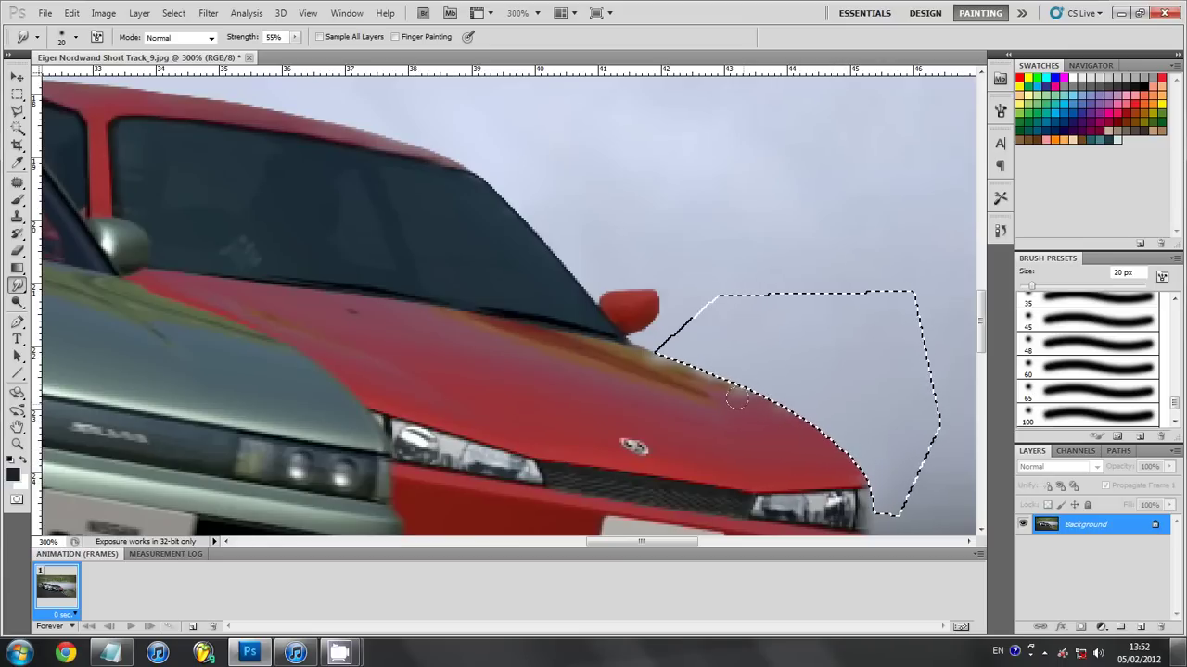
{"action": "key", "text": "bracketleft"}
{"action": "key", "text": "bracketleft"}
{"action": "key", "text": "bracketleft"}
{"action": "key", "text": "bracketleft"}
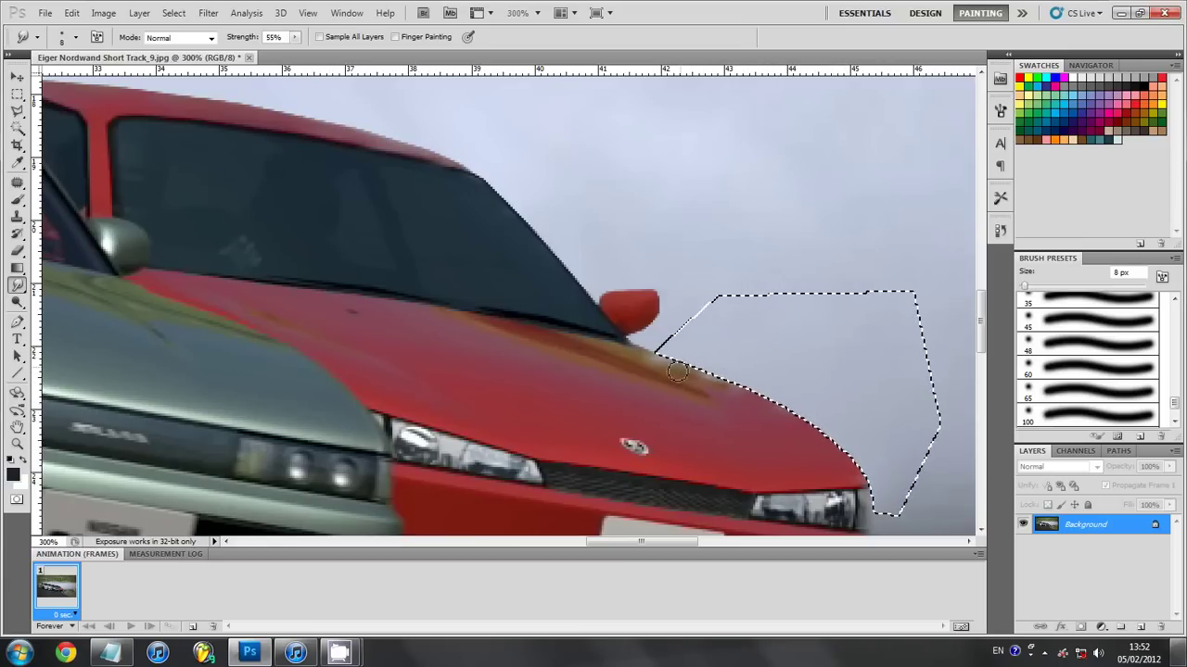
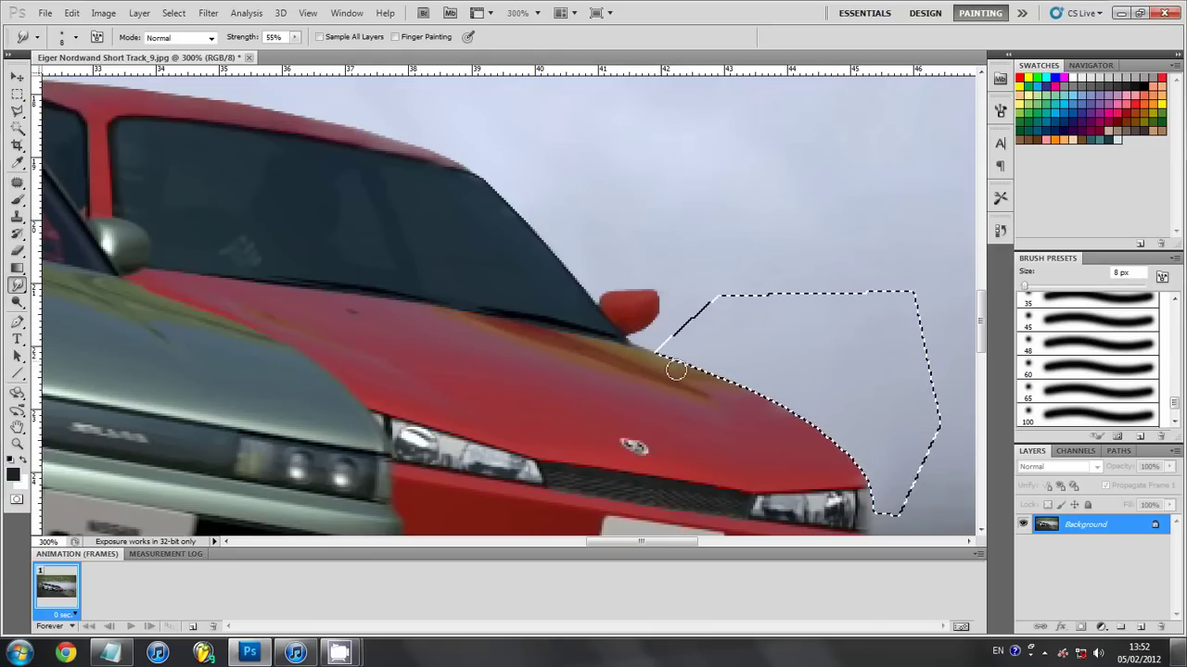
- Finish the bonnet-edge fog smudge, then switch to the Lasso tool and deselect
{"action": "scroll", "coordinate": [862, 445], "scroll_direction": "down", "scroll_amount": 2}
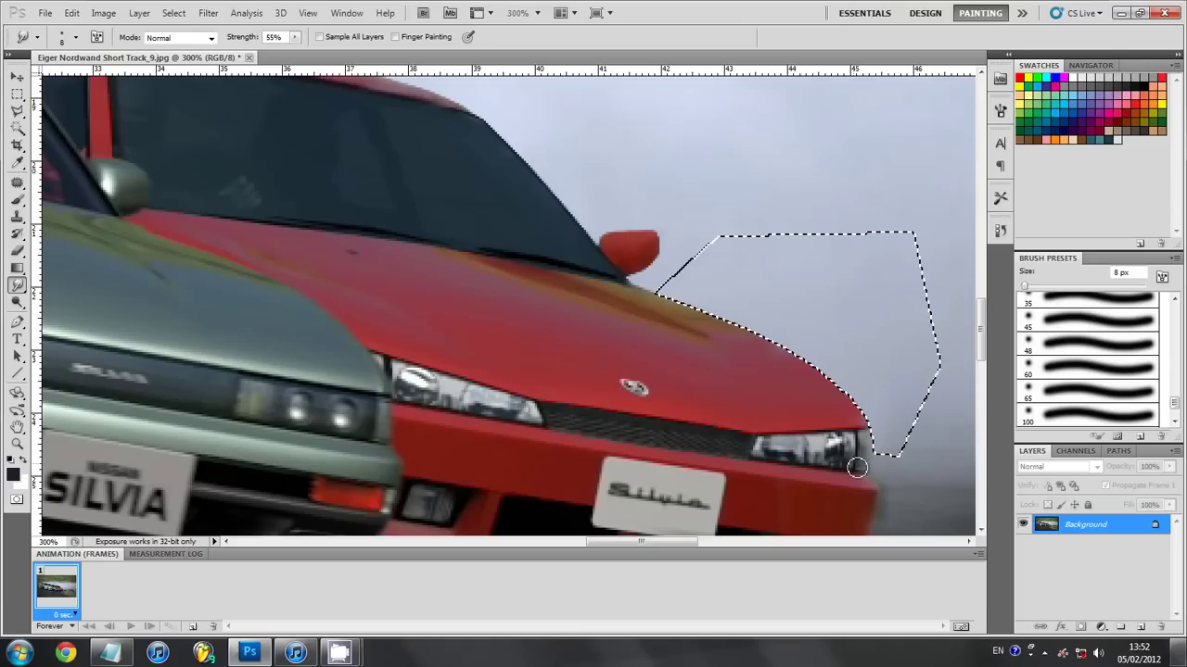
{"action": "scroll", "coordinate": [866, 472], "scroll_direction": "down", "scroll_amount": 3}
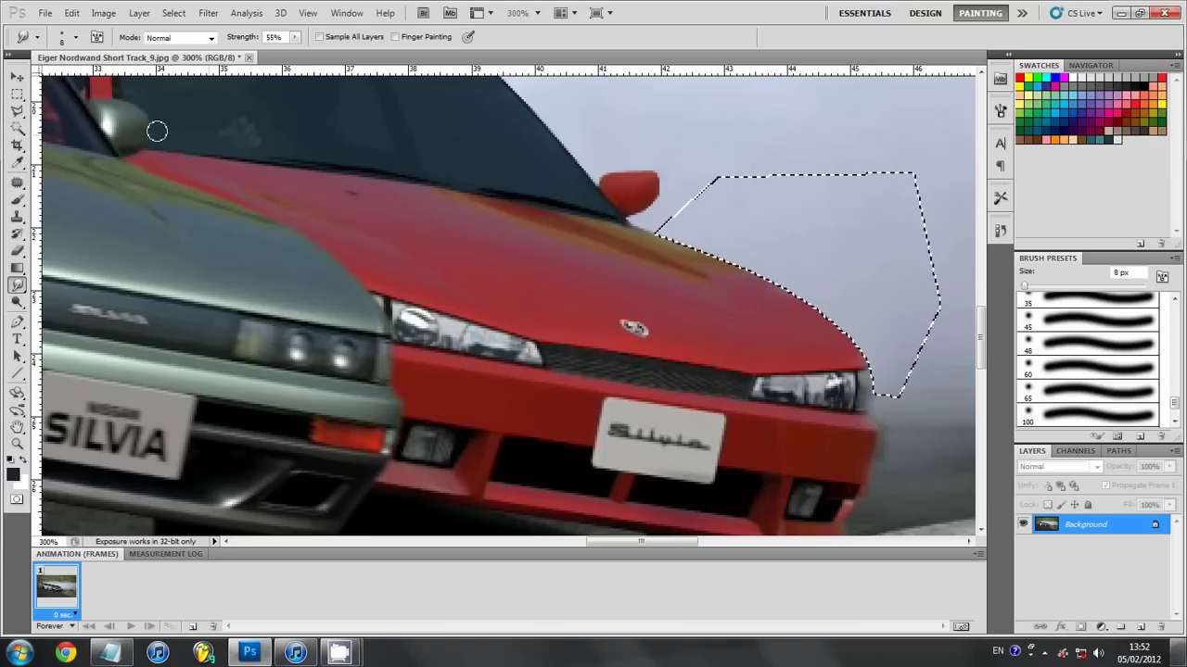
{"action": "key", "text": "l"}
{"action": "right_click", "coordinate": [183, 162]}
{"action": "left_click", "coordinate": [223, 172]}
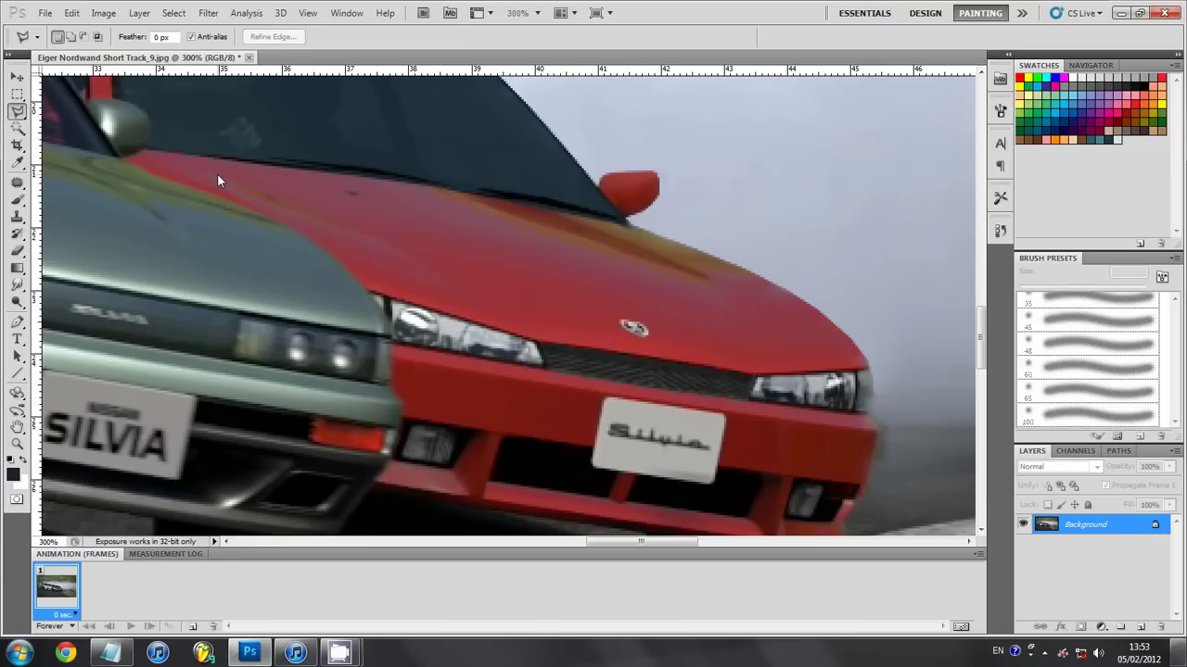
{"action": "key", "text": "ctrl+minus"}
{"action": "key", "text": "ctrl+minus"}
{"action": "key", "text": "ctrl+minus"}
{"action": "key", "text": "ctrl+minus"}
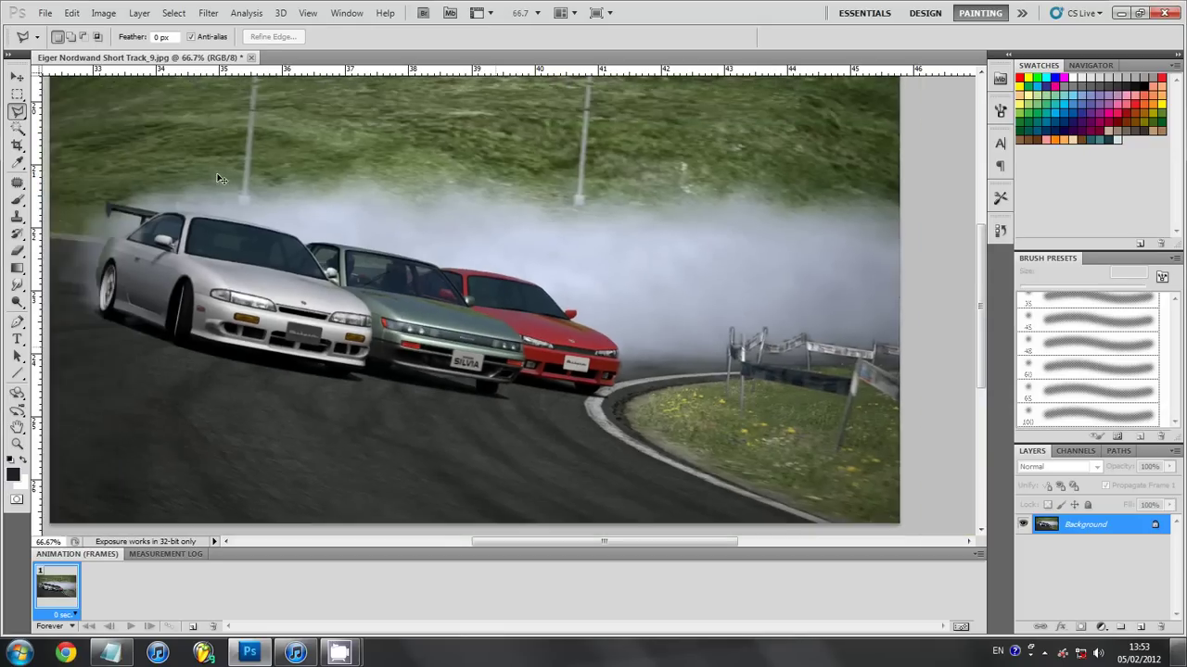
{"action": "key", "text": "ctrl+minus"}
{"action": "key", "text": "ctrl+plus"}
{"action": "key", "text": "ctrl+plus"}
{"action": "key", "text": "ctrl+plus"}
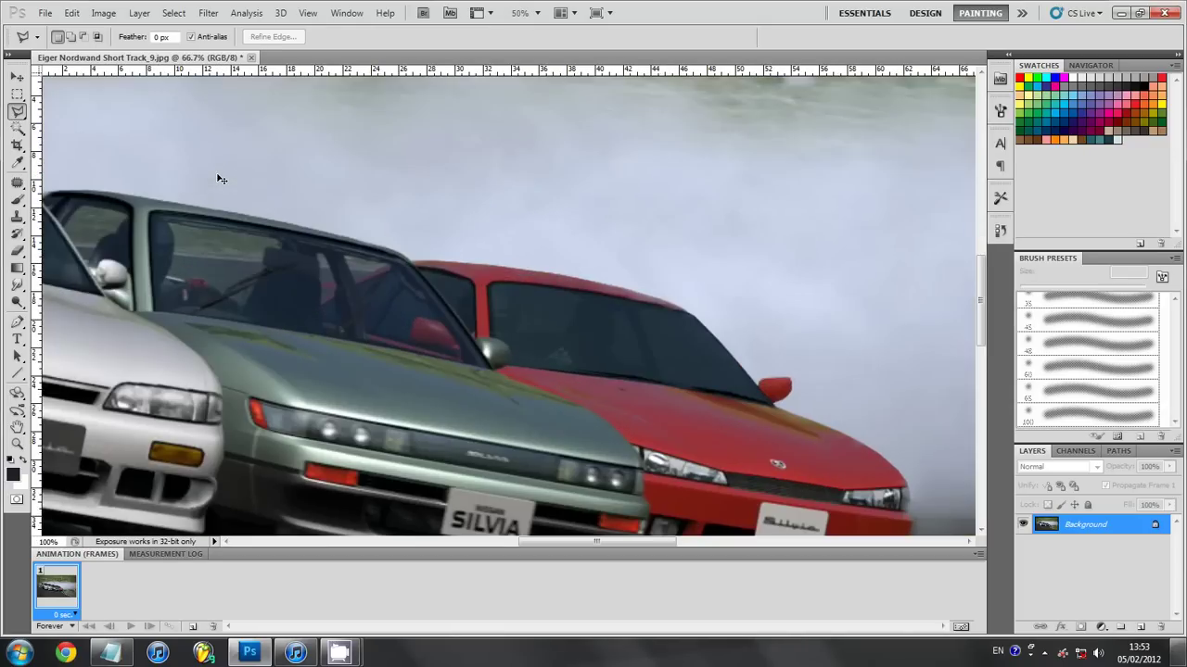
{"action": "key", "text": "ctrl+plus"}
{"action": "scroll", "coordinate": [584, 334], "scroll_direction": "down", "scroll_amount": 2}
{"action": "scroll", "coordinate": [625, 406], "scroll_direction": "down", "scroll_amount": 3}
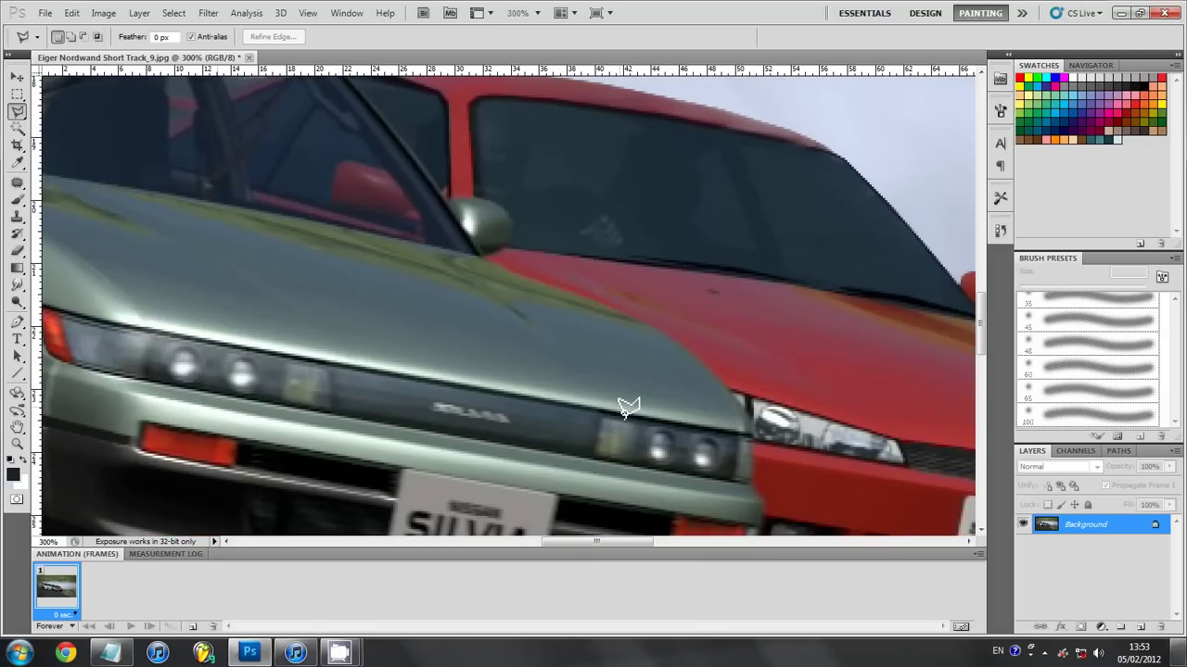
{"action": "scroll", "coordinate": [688, 429], "scroll_direction": "up", "scroll_amount": 3}
{"action": "key", "text": "ctrl+plus"}
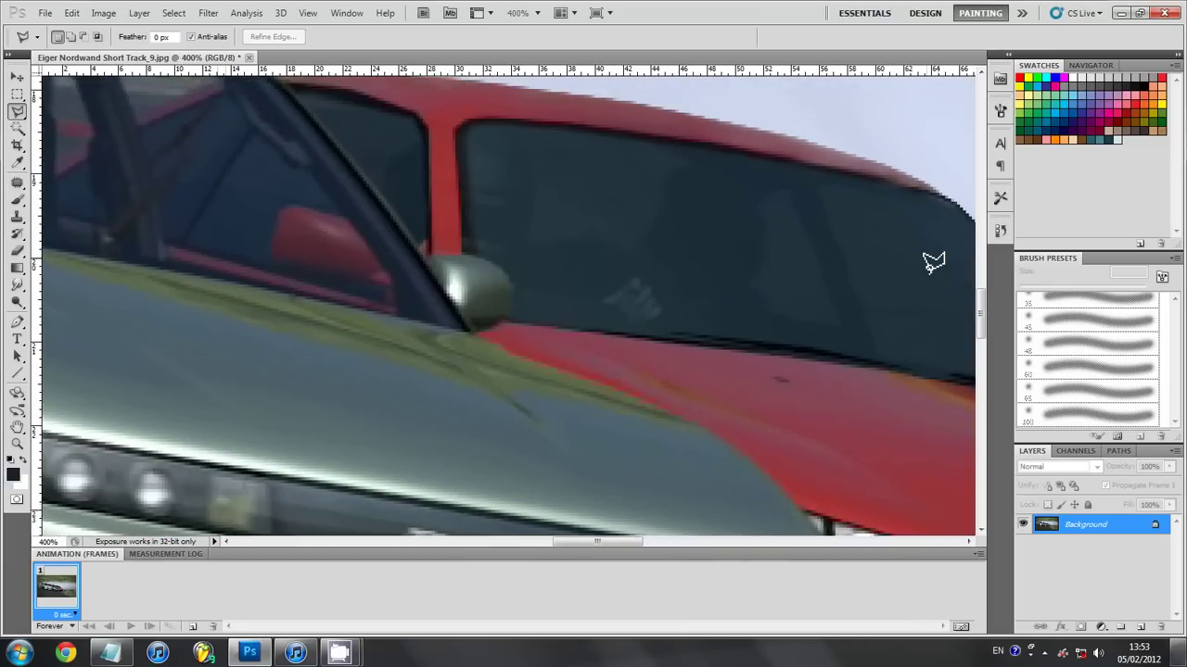
{"action": "scroll", "coordinate": [938, 238], "scroll_direction": "up", "scroll_amount": 2}
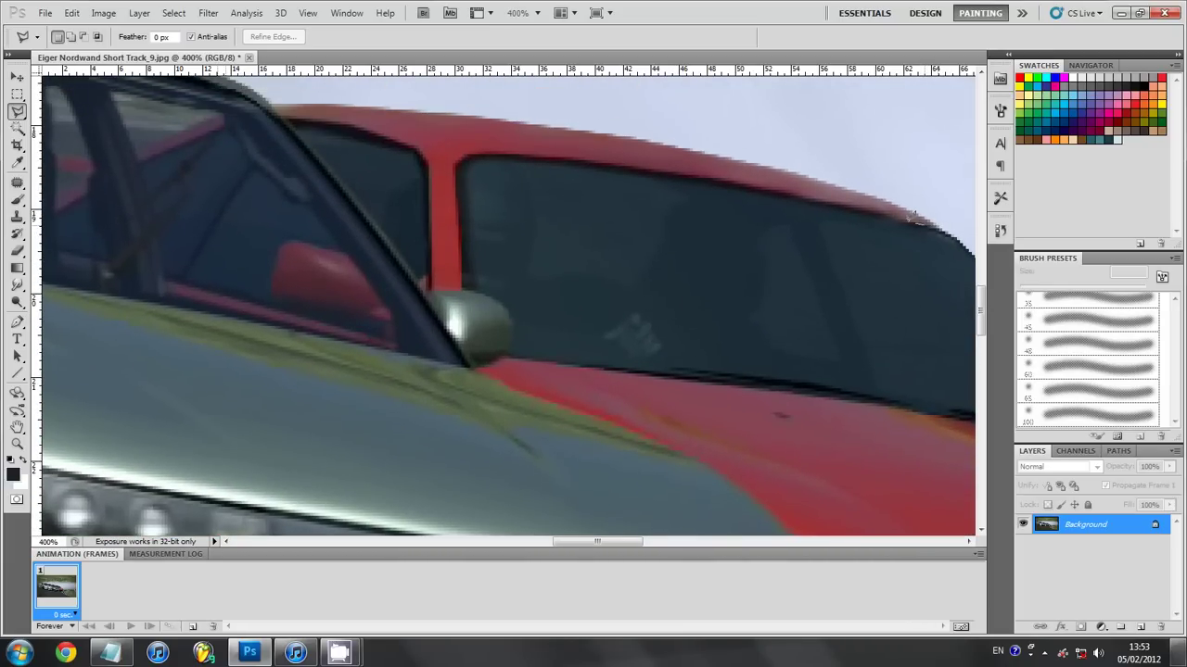
{"action": "left_click", "coordinate": [850, 205]}
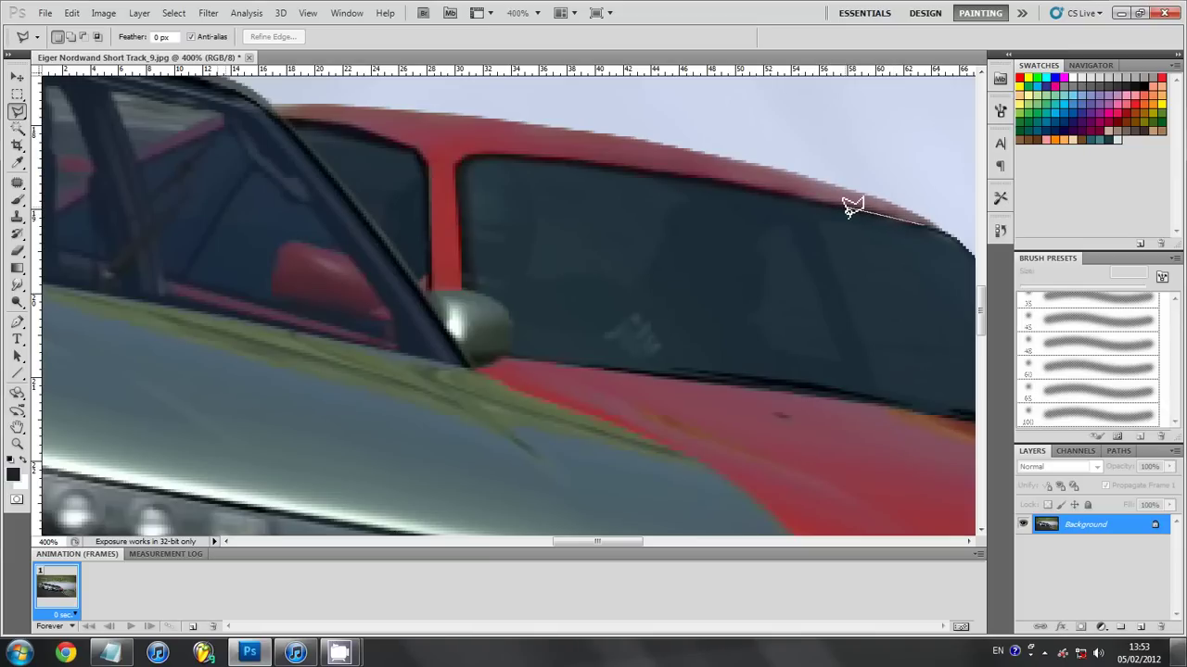
{"action": "left_click", "coordinate": [770, 194]}
{"action": "double_click", "coordinate": [932, 229]}
{"action": "left_click", "coordinate": [18, 163]}
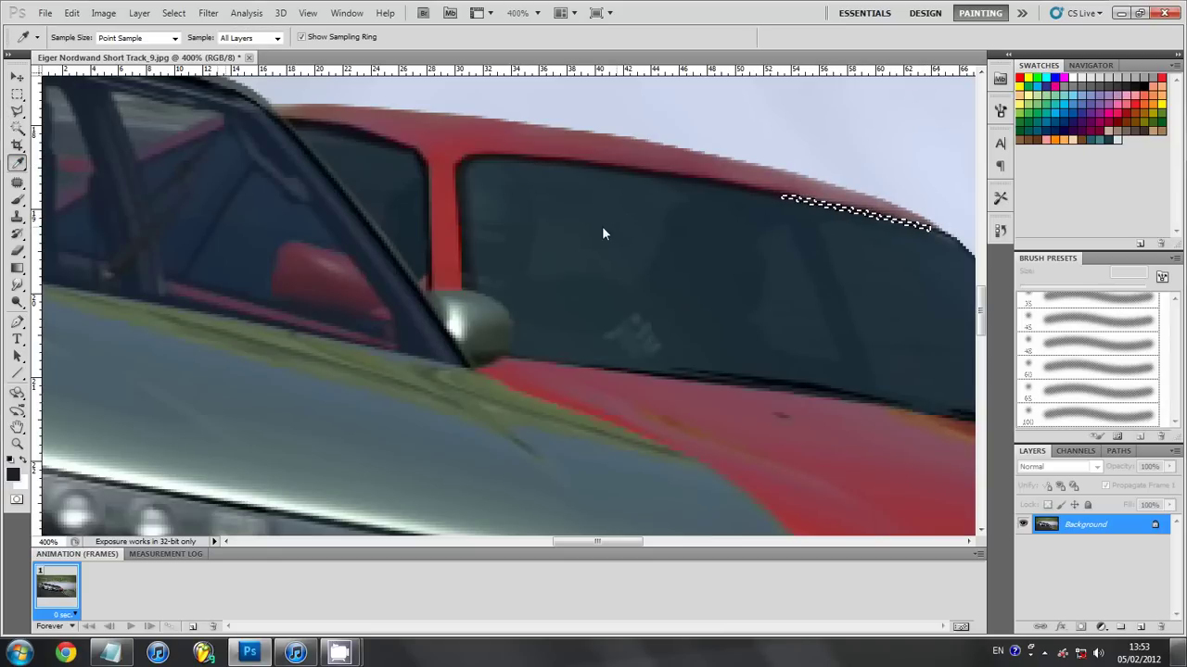
{"action": "left_click", "coordinate": [17, 198]}
{"action": "key", "text": "bracketright"}
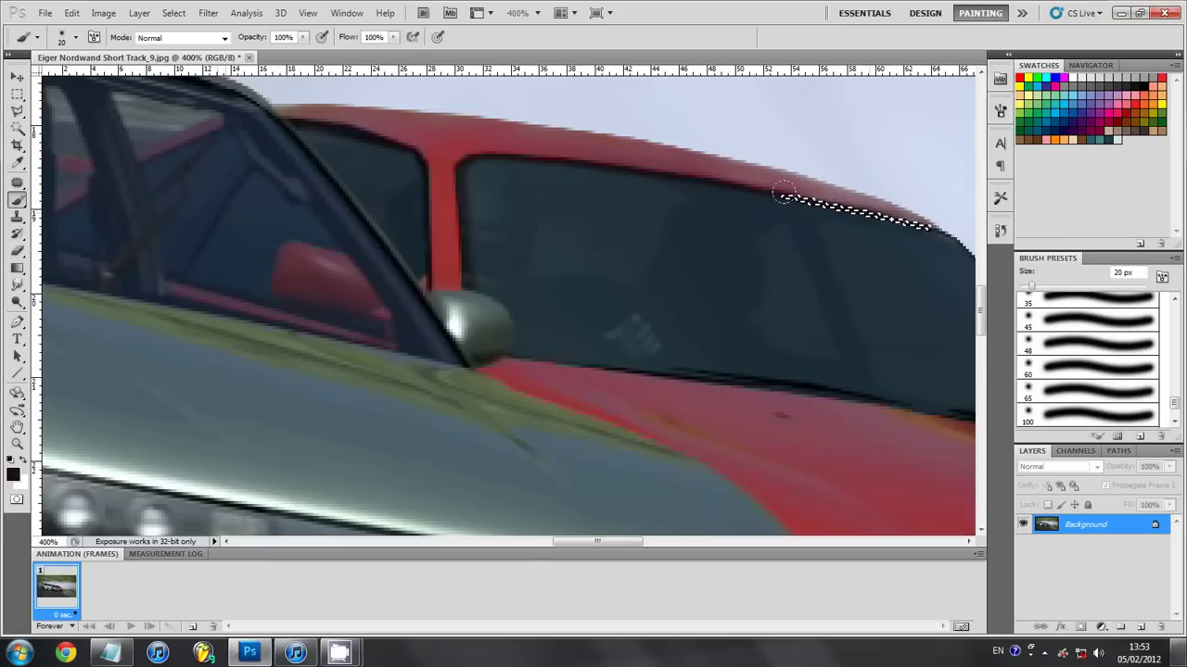
{"action": "left_click", "coordinate": [17, 111]}
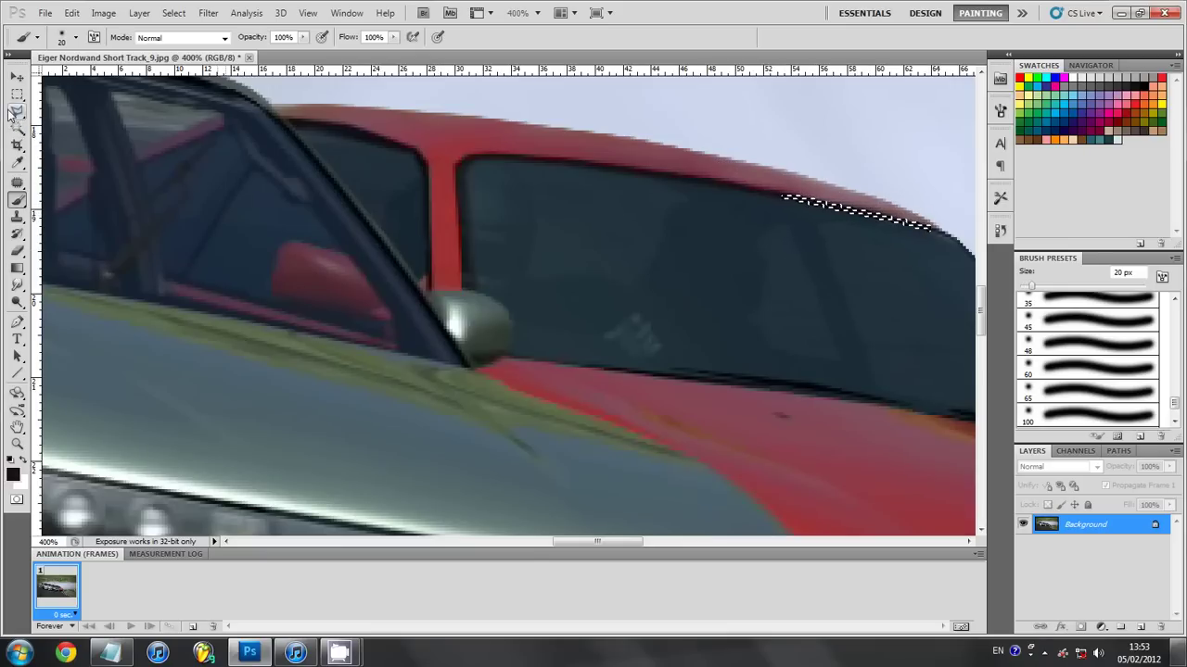
{"action": "right_click", "coordinate": [700, 214]}
{"action": "left_click", "coordinate": [727, 231]}
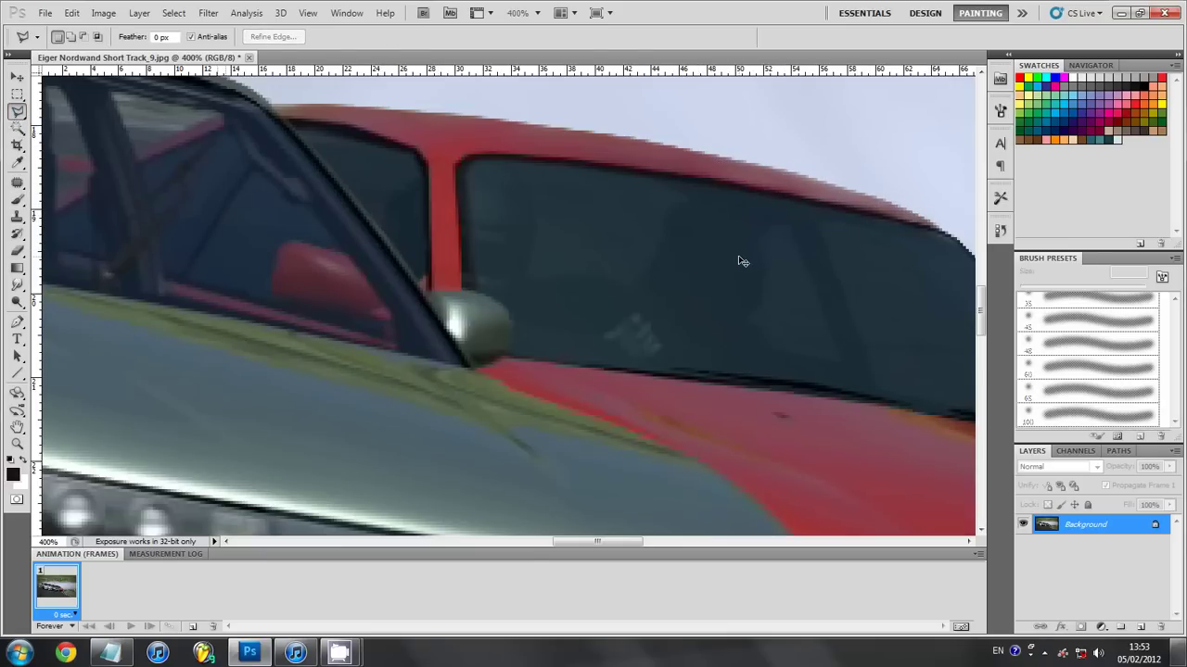
{"action": "key", "text": "ctrl+minus"}
{"action": "key", "text": "ctrl+minus"}
{"action": "key", "text": "ctrl+minus"}
- Zoom in to 300% on the red car's front bumper
{"action": "scroll", "coordinate": [798, 416], "scroll_direction": "down", "scroll_amount": 2}
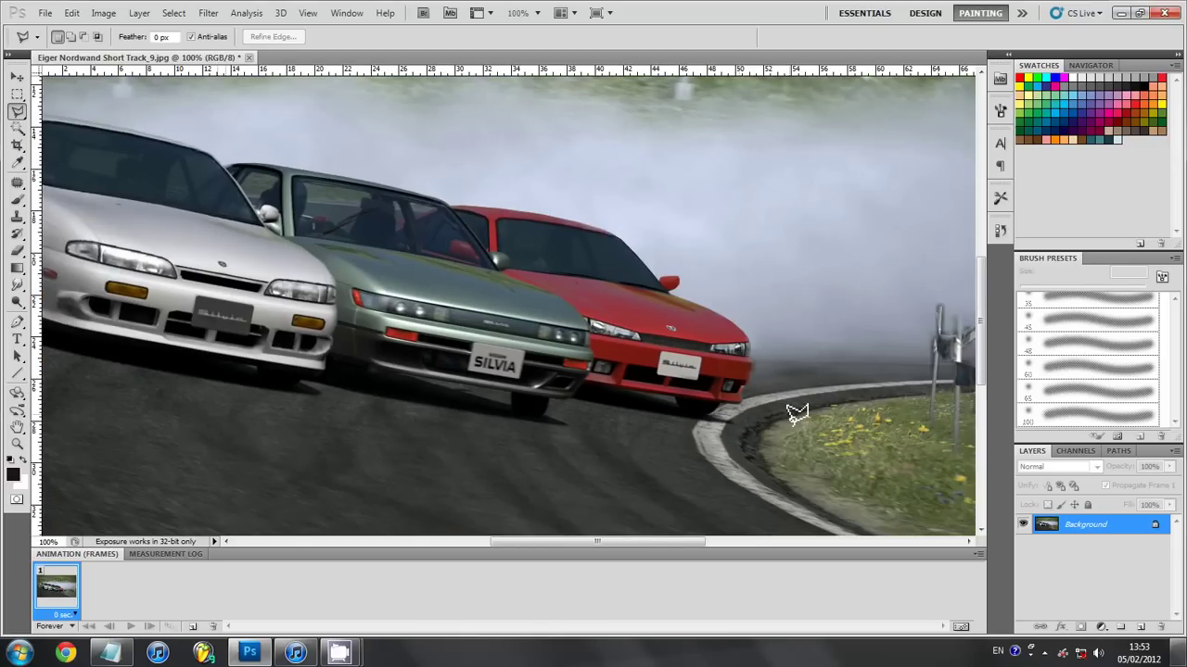
{"action": "key", "text": "ctrl+plus"}
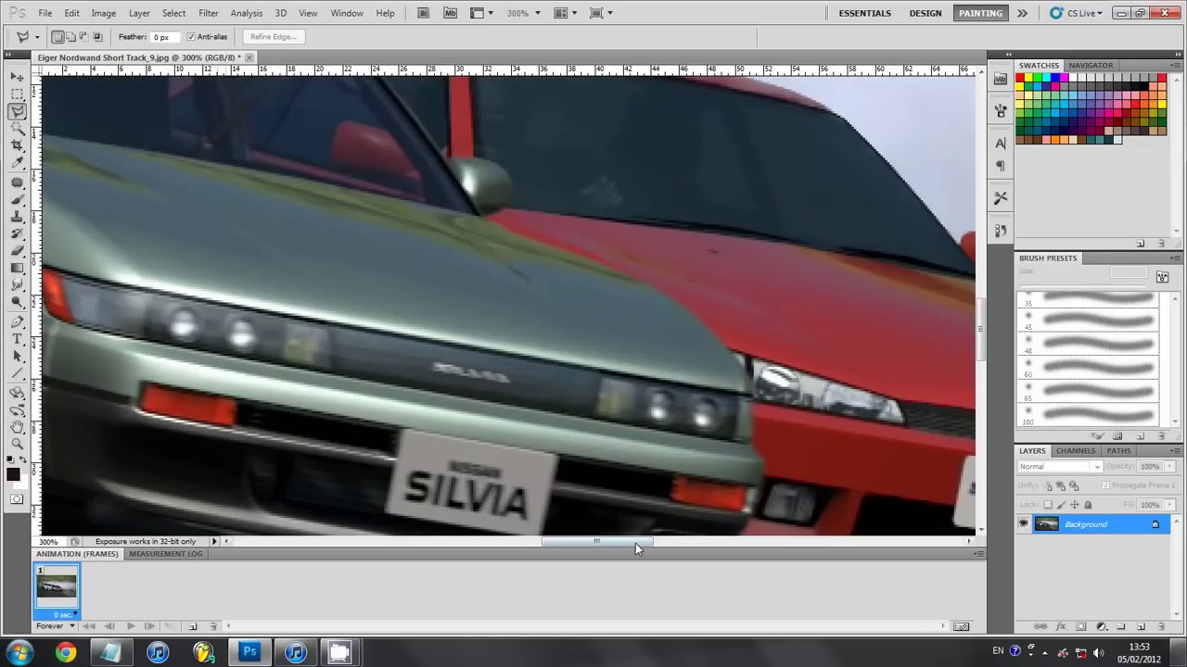
{"action": "left_click_drag", "start_coordinate": [635, 543], "coordinate": [683, 543]}
{"action": "key", "text": "ctrl+plus"}
{"action": "scroll", "coordinate": [649, 445], "scroll_direction": "down", "scroll_amount": 2}
{"action": "scroll", "coordinate": [622, 402], "scroll_direction": "down", "scroll_amount": 2}
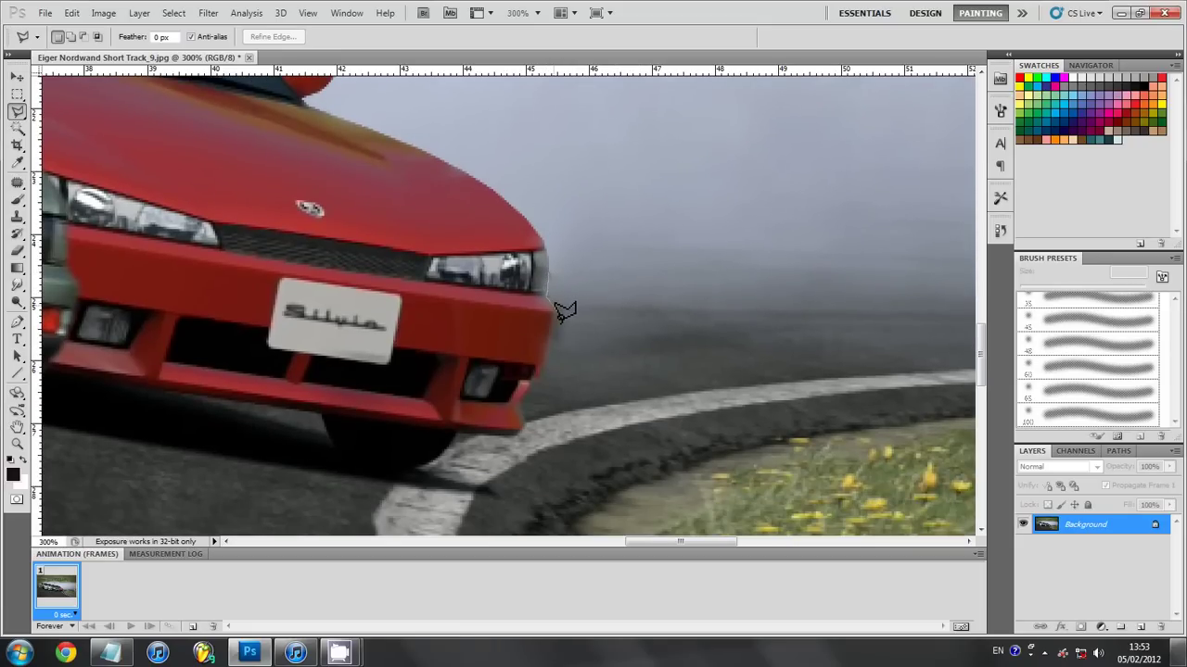
- Lasso the fog patch beside the bumper and set the Smudge brush to 10 px
{"action": "left_click_drag", "start_coordinate": [554, 303], "coordinate": [539, 372]}
{"action": "left_click_drag", "start_coordinate": [550, 408], "coordinate": [552, 267]}
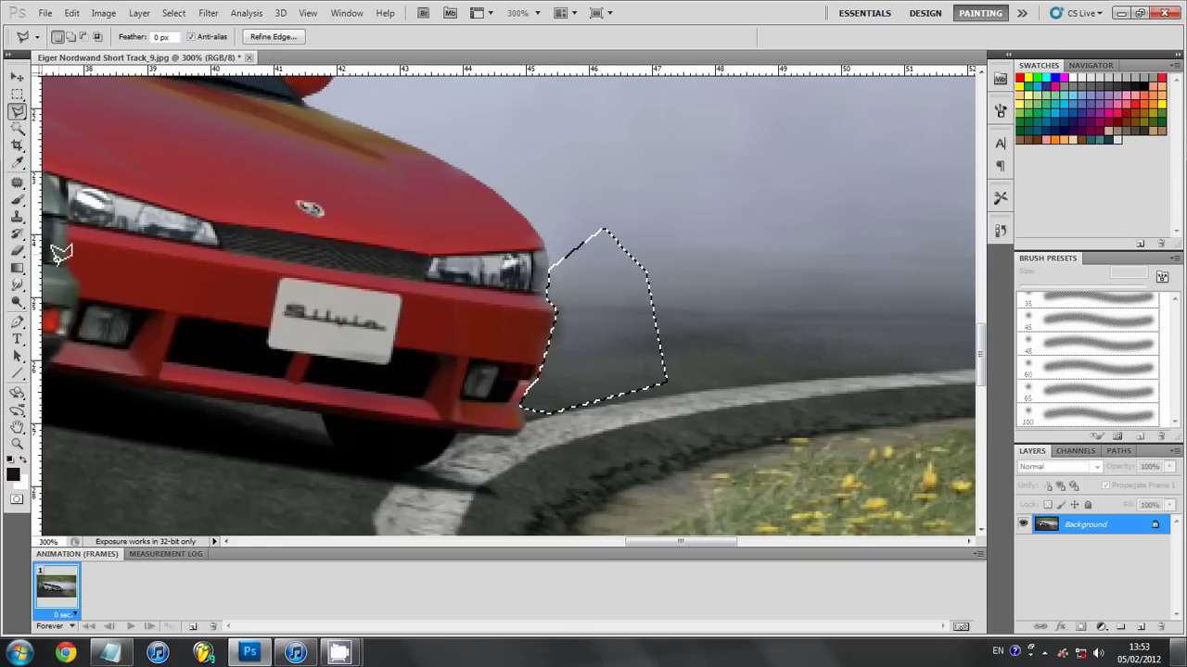
{"action": "left_click", "coordinate": [17, 284]}
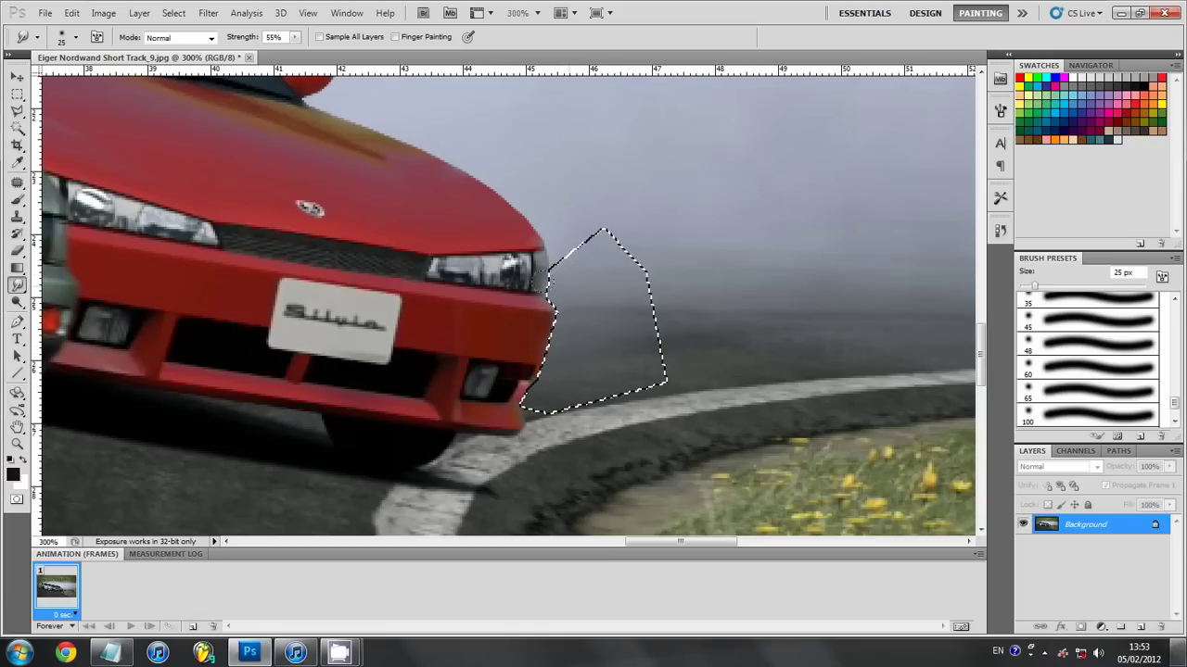
{"action": "key", "text": "bracketleft"}
{"action": "key", "text": "bracketleft"}
{"action": "key", "text": "bracketleft"}
{"action": "key", "text": "bracketright"}
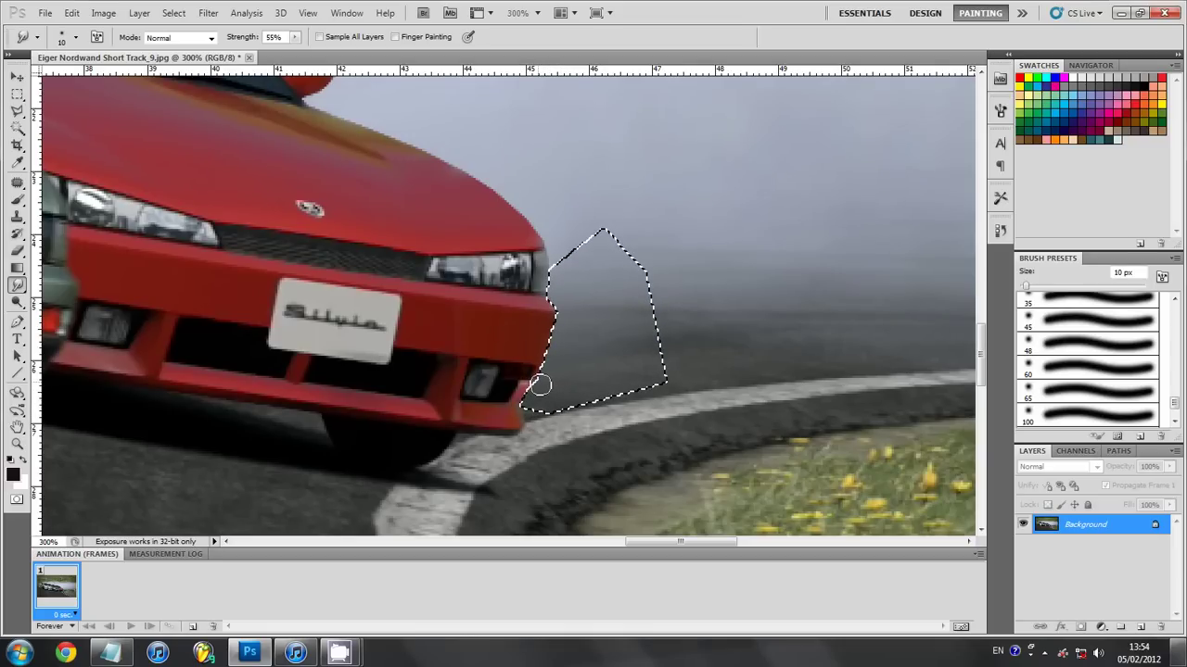
- Deselect the bumper fog patch and zoom out to show the whole photo
{"action": "left_click", "coordinate": [18, 113]}
{"action": "right_click", "coordinate": [165, 154]}
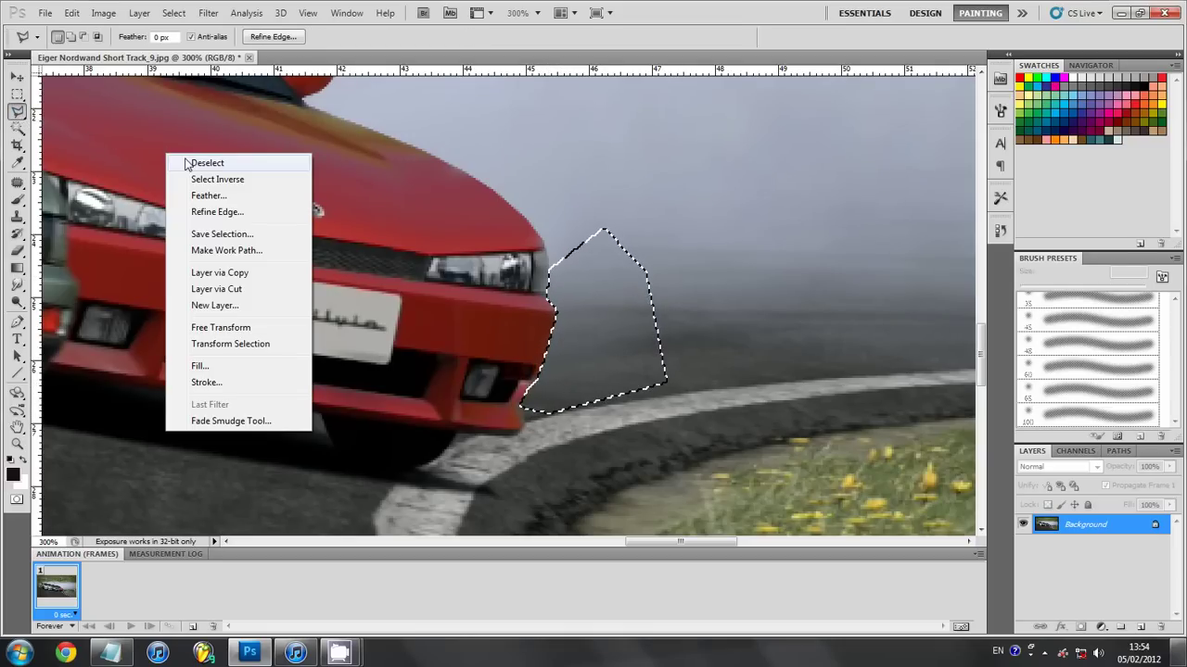
{"action": "left_click", "coordinate": [205, 162]}
{"action": "key", "text": "ctrl+minus"}
{"action": "key", "text": "ctrl+minus"}
{"action": "key", "text": "ctrl+minus"}
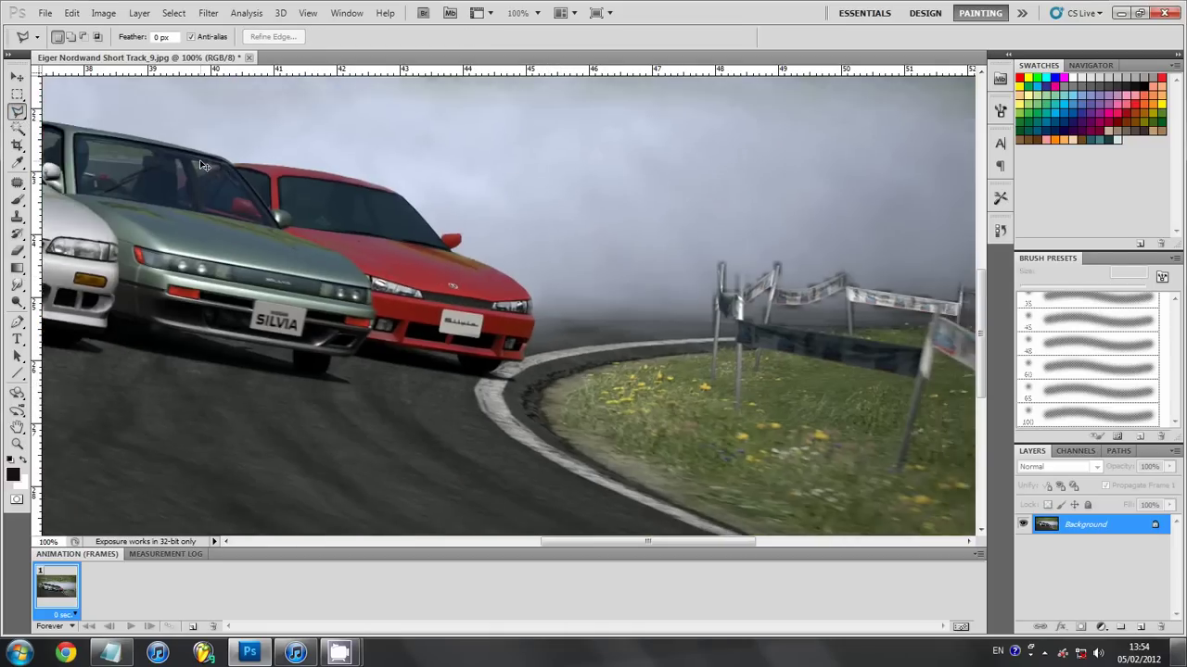
{"action": "key", "text": "ctrl+minus"}
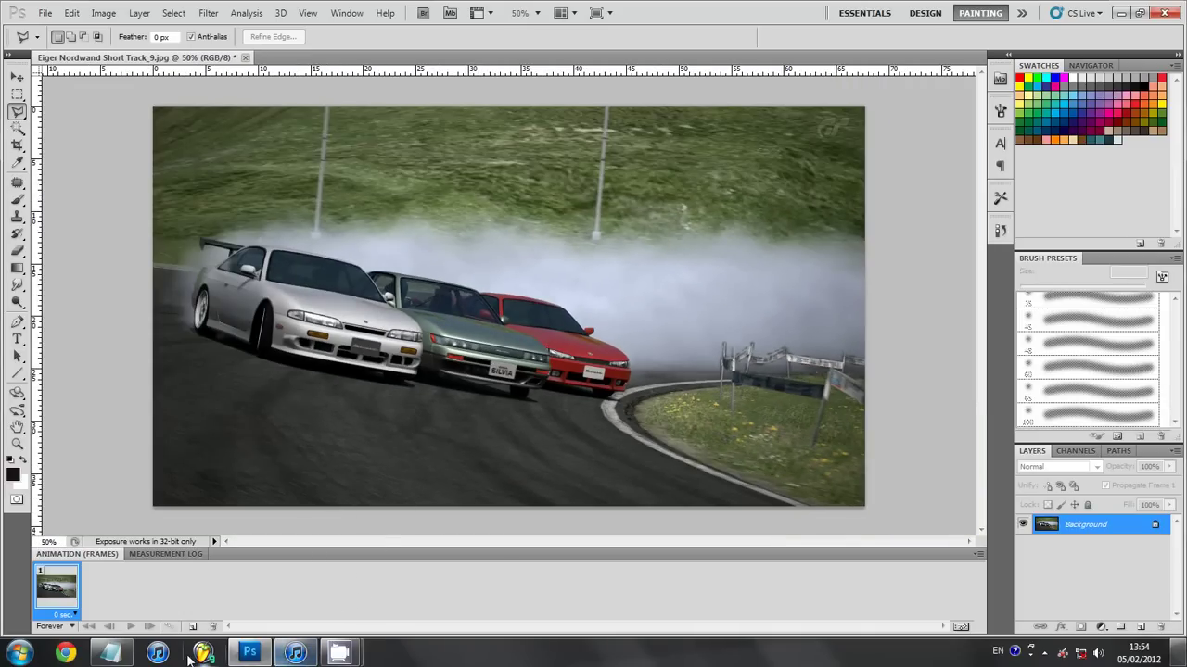
- In Notepad, write a remark that the edit is done and the PS13's roof looks flat
{"action": "left_click", "coordinate": [110, 653]}
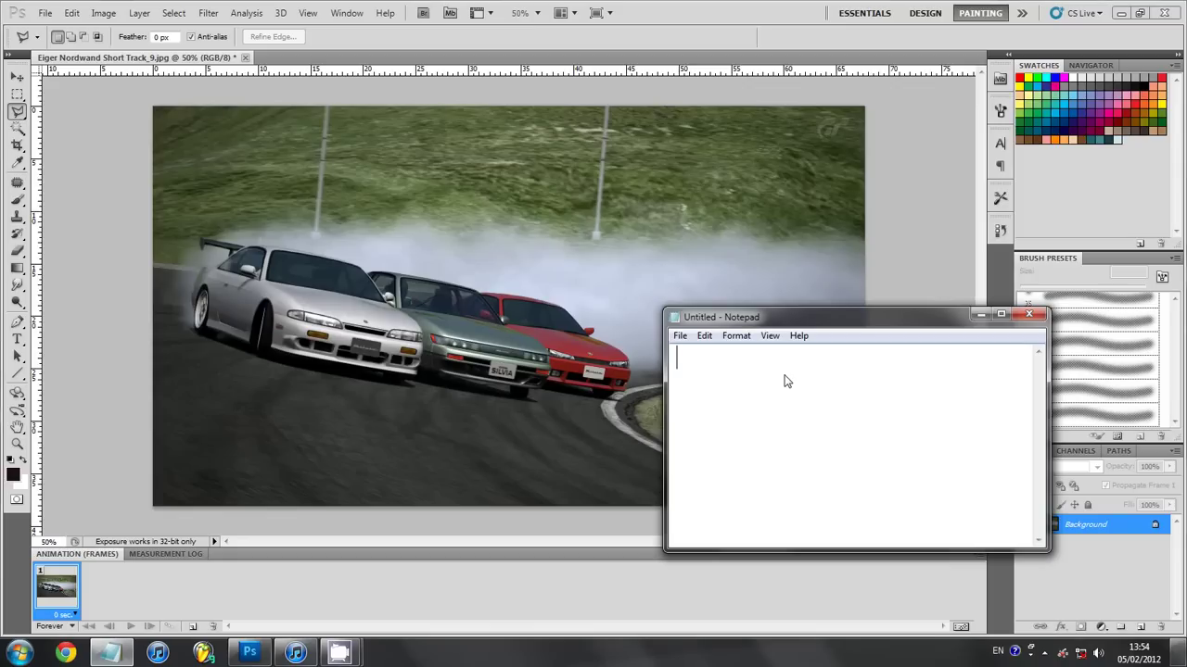
{"action": "type", "text": "Ok "}
{"action": "type", "text": " think thats it"}
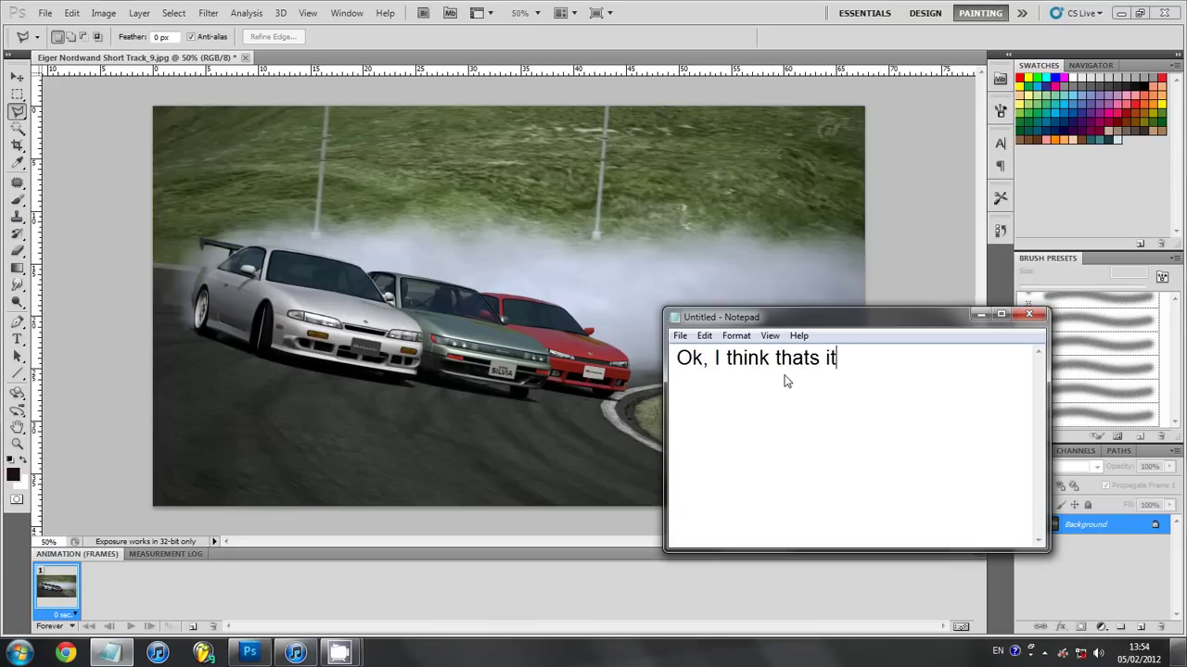
{"action": "type", "text": " !"}
{"action": "type", "text": "cou"}
{"action": "type", "text": "ld do m"}
{"action": "type", "text": "aybe "}
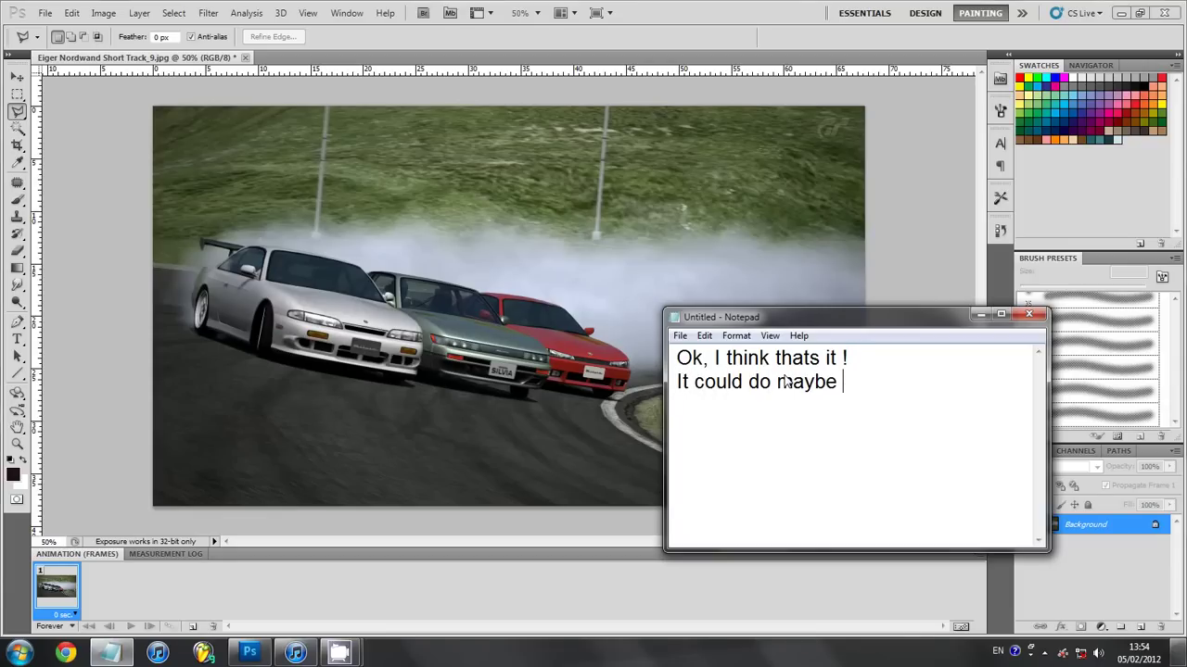
{"action": "type", "text": "with more d"}
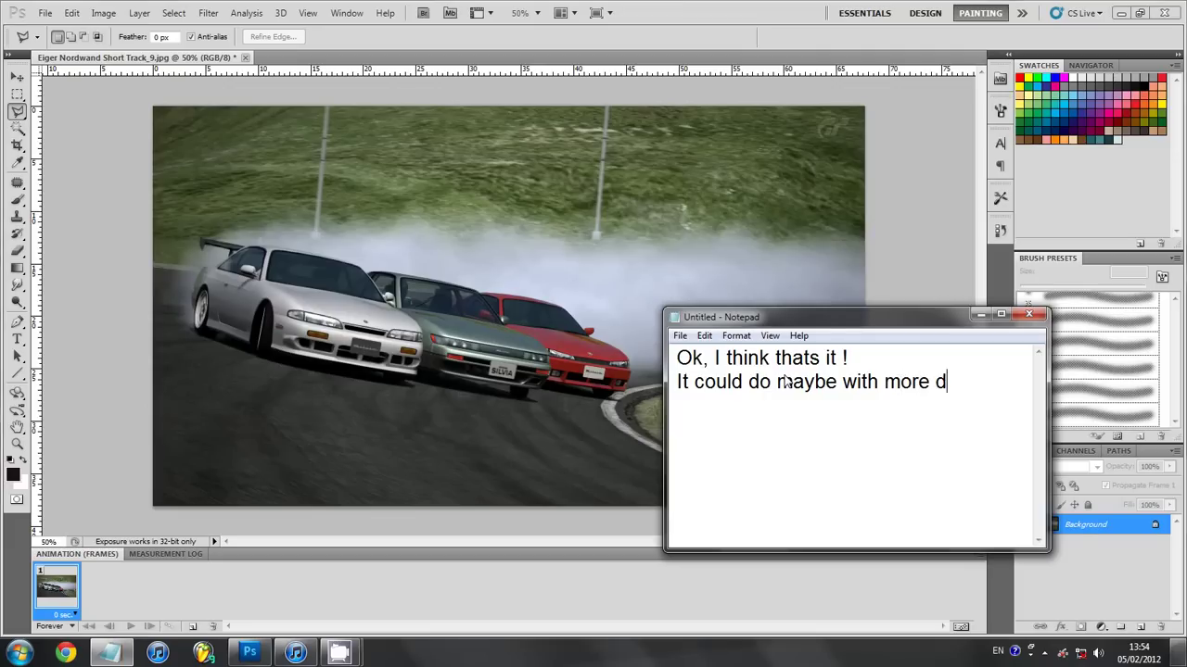
{"action": "type", "text": "etails and I"}
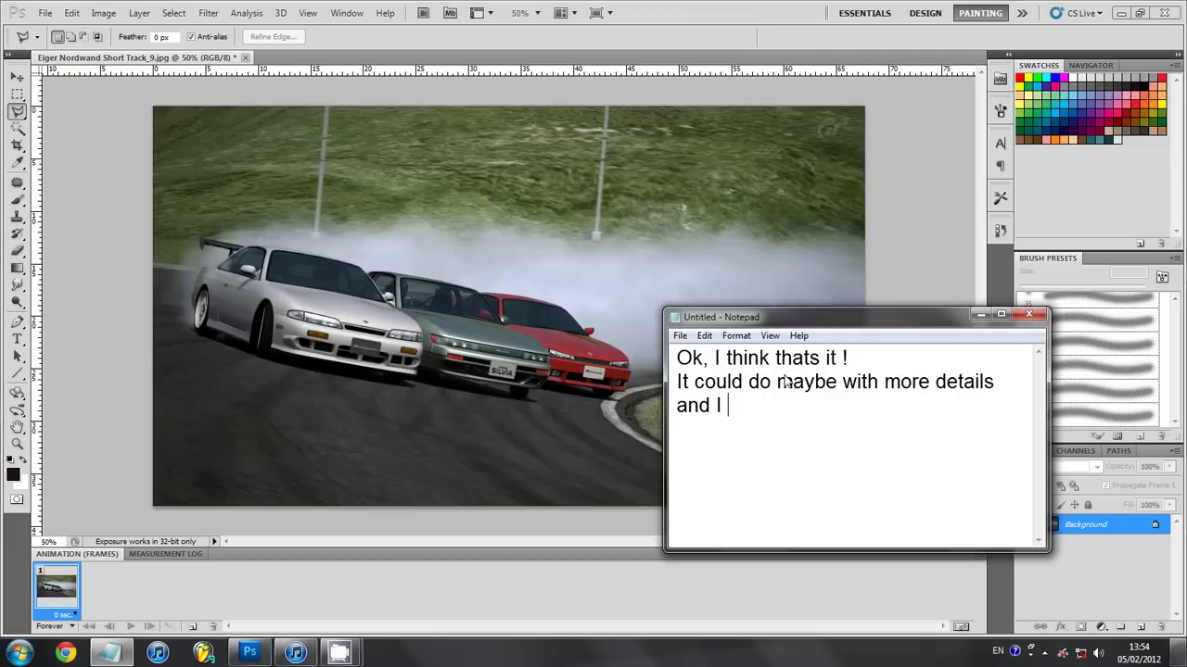
{"action": "type", "text": "have t"}
{"action": "key", "text": "BackSpace"}
{"action": "type", "text": "done t"}
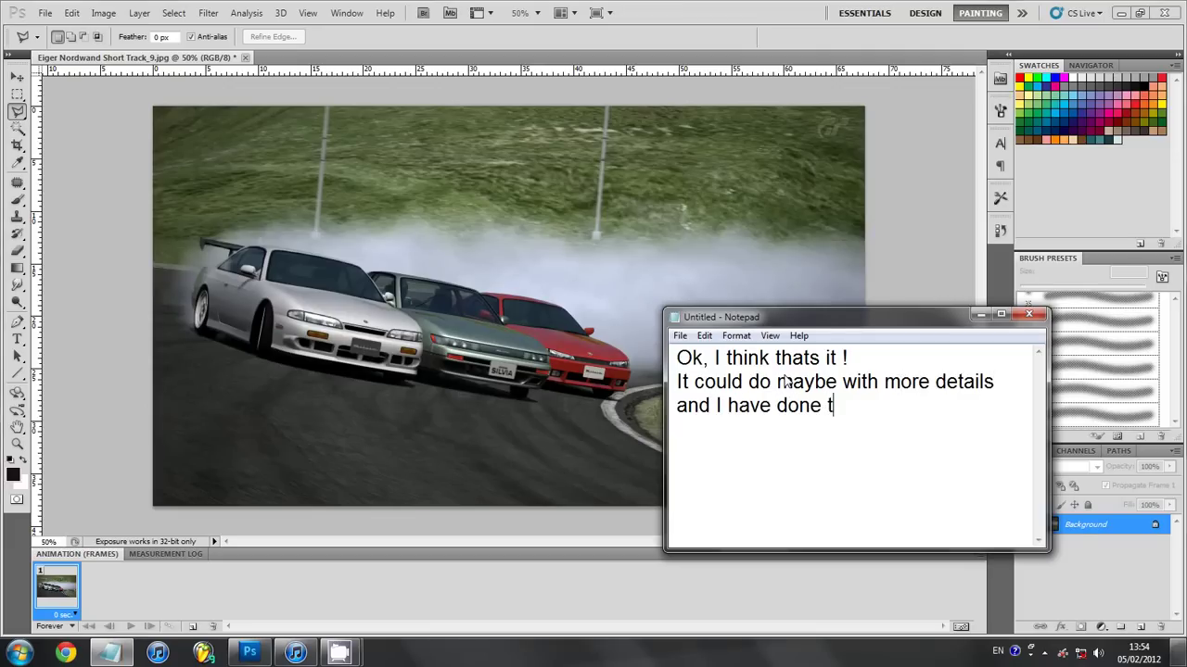
{"action": "type", "text": "he roof of the"}
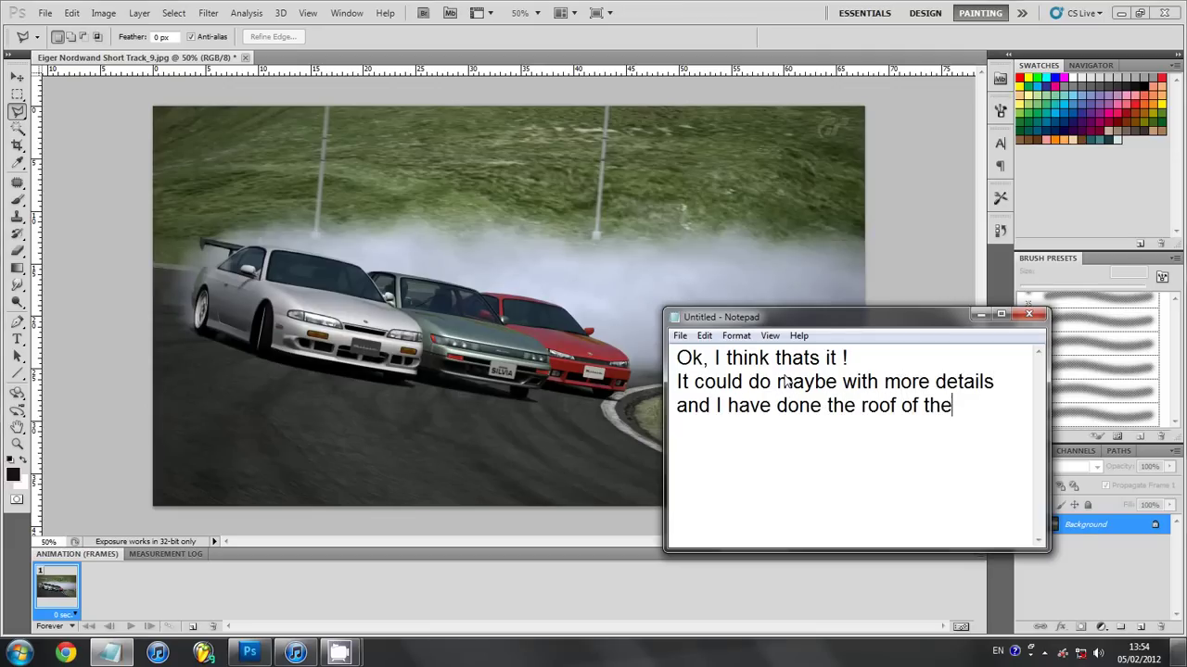
{"action": "type", "text": " pS"}
{"action": "key", "text": "BackSpace"}
{"action": "key", "text": "BackSpace"}
{"action": "type", "text": "PS13 "}
{"action": "type", "text": "a bit flat "}
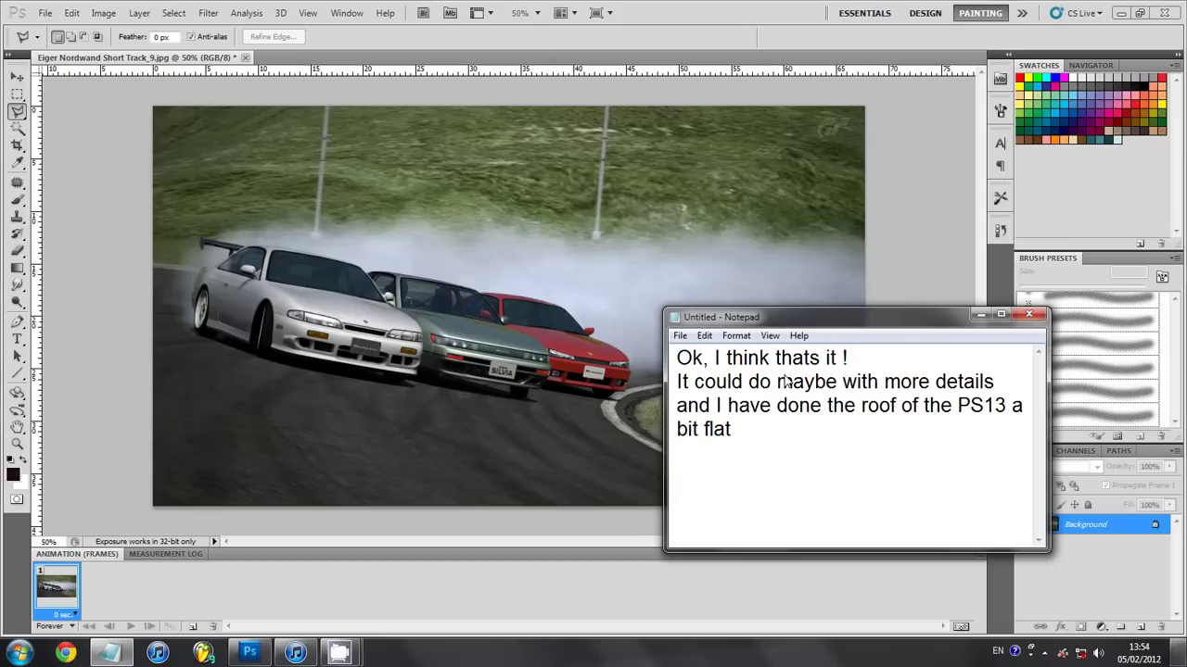
{"action": "type", "text": "-_- x"}
{"action": "type", "text": "D"}
- Replace the note with 'now I will show you how we started and how it looks now'
{"action": "key", "text": "ctrl+a"}
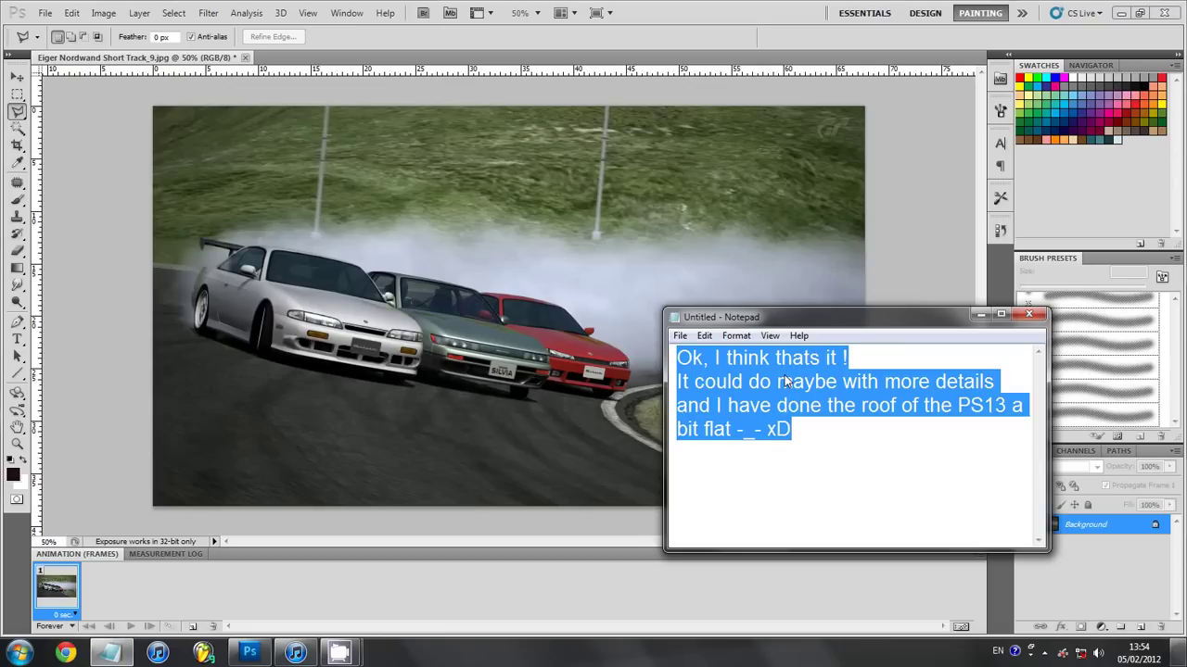
{"action": "key", "text": "BackSpace"}
{"action": "type", "text": "n"}
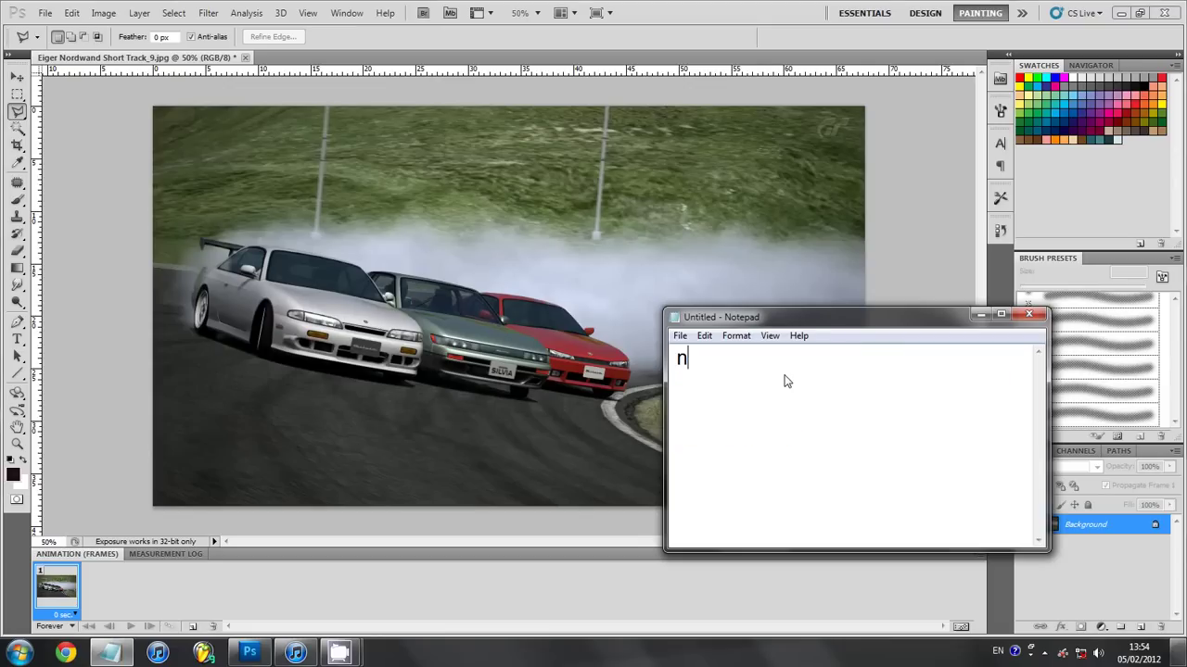
{"action": "type", "text": "ow I will"}
{"action": "type", "text": " show you h"}
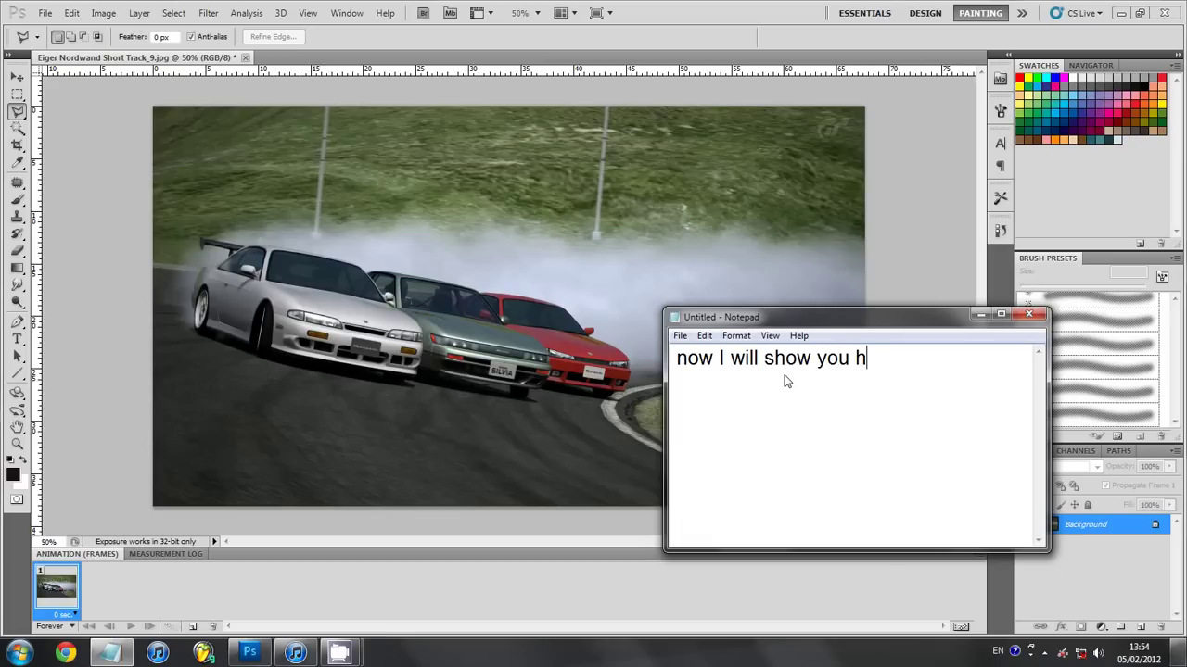
{"action": "type", "text": "ow we start"}
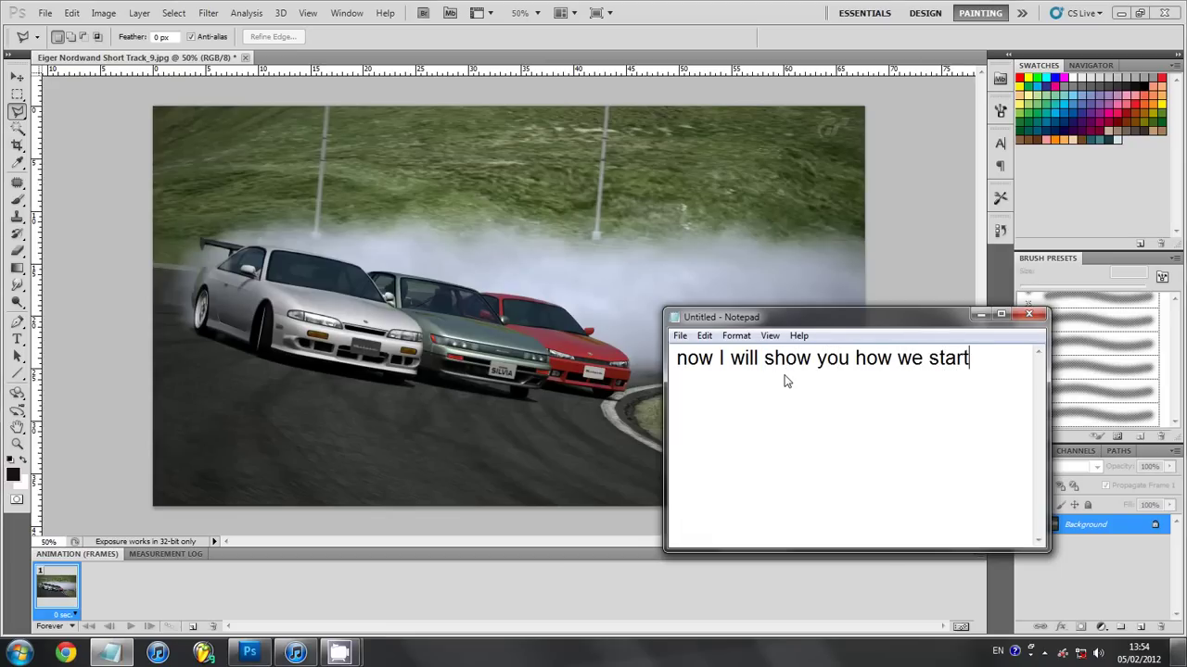
{"action": "type", "text": "ed and how"}
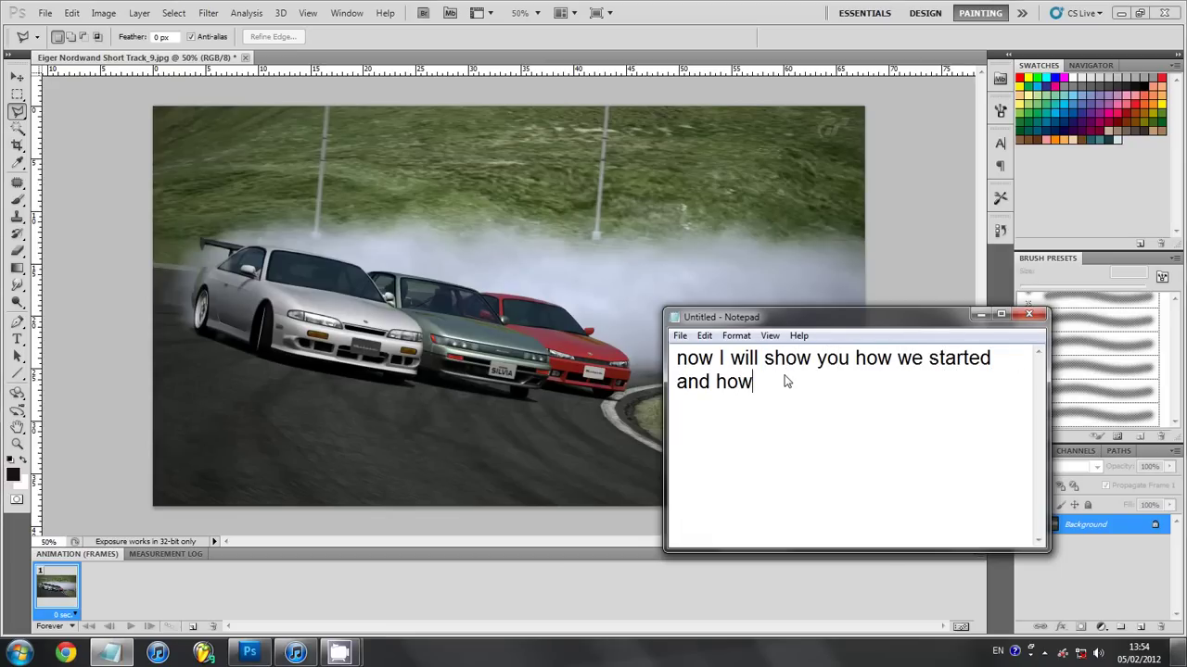
{"action": "type", "text": " it lok"}
{"action": "key", "text": "BackSpace"}
{"action": "type", "text": "oks "}
{"action": "type", "text": "now."}
- In Photoshop's History panel, show the original snapshot, then return to the final Deselect state
{"action": "left_click", "coordinate": [854, 42]}
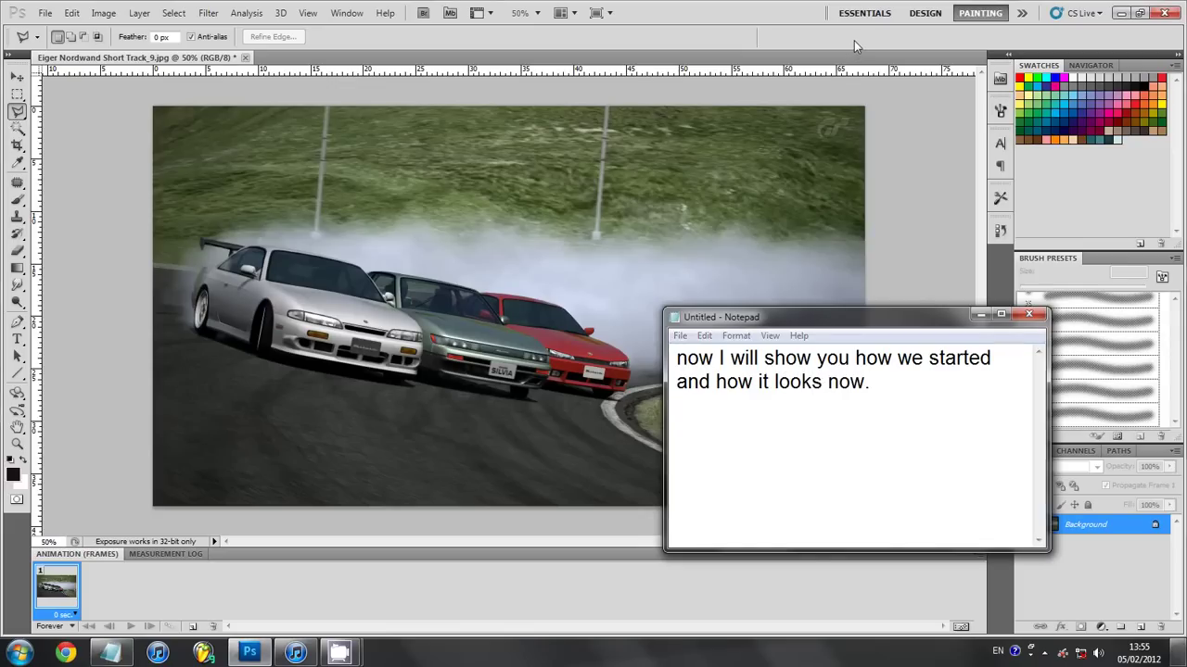
{"action": "left_click", "coordinate": [999, 234]}
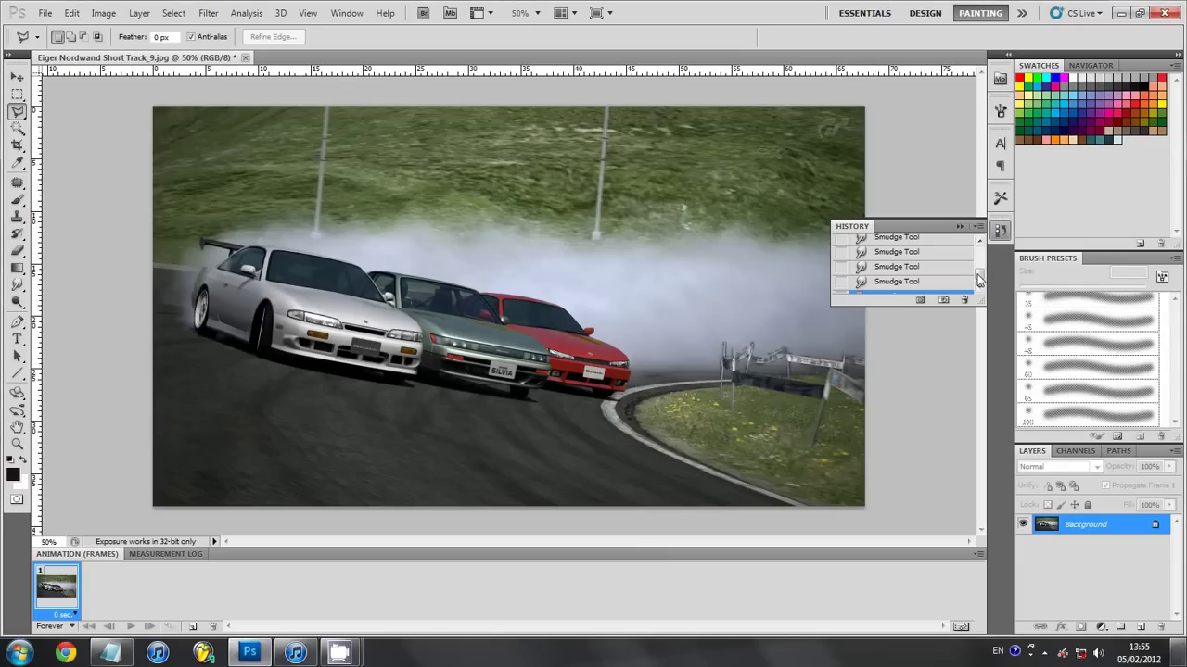
{"action": "left_click_drag", "start_coordinate": [979, 276], "coordinate": [981, 246]}
{"action": "left_click", "coordinate": [960, 247]}
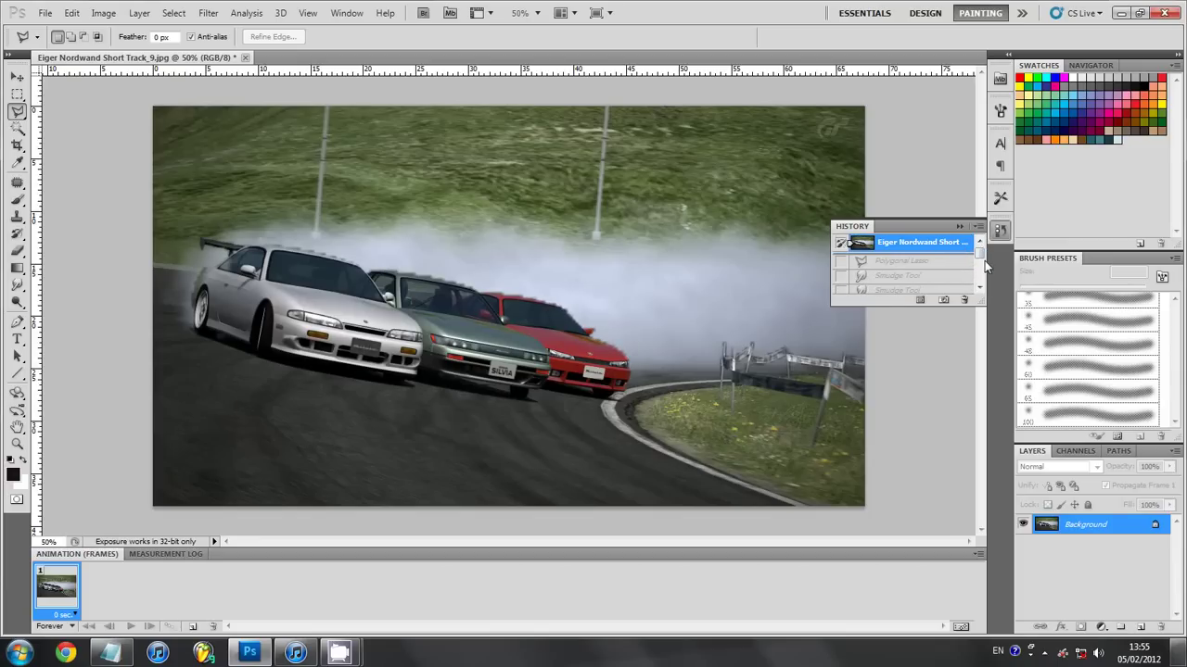
{"action": "scroll", "coordinate": [983, 269], "scroll_direction": "down", "scroll_amount": 3}
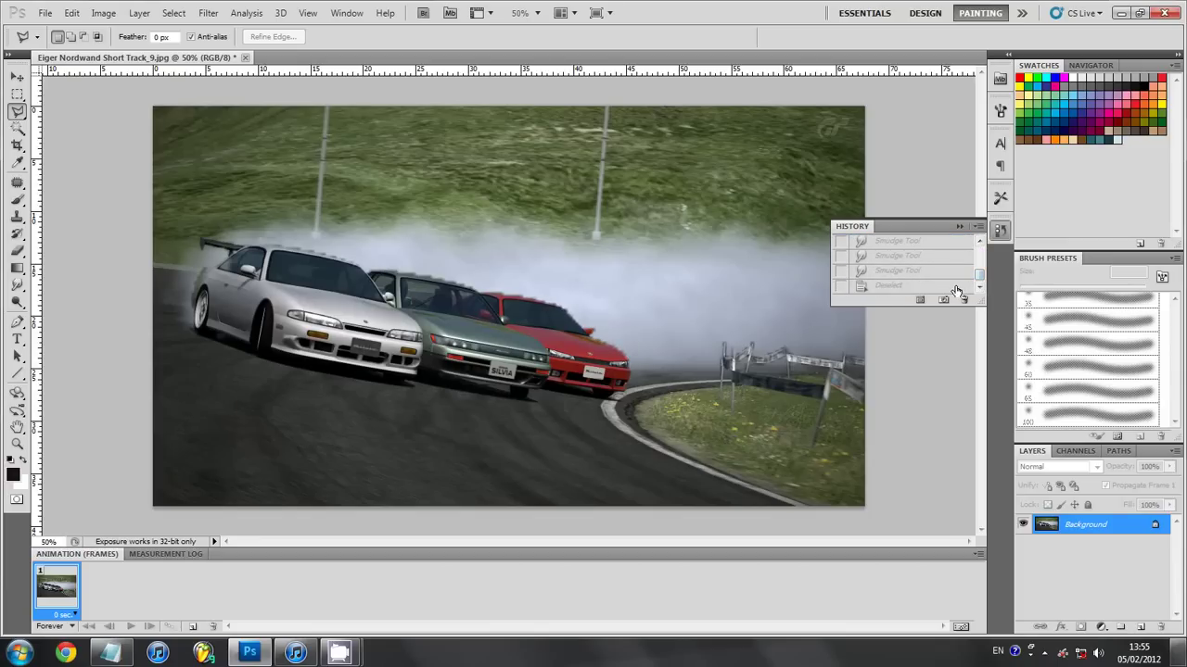
{"action": "left_click", "coordinate": [956, 286]}
- Repeat the before/after comparison, ending on the finished smudged version
{"action": "scroll", "coordinate": [956, 279], "scroll_direction": "up", "scroll_amount": 3}
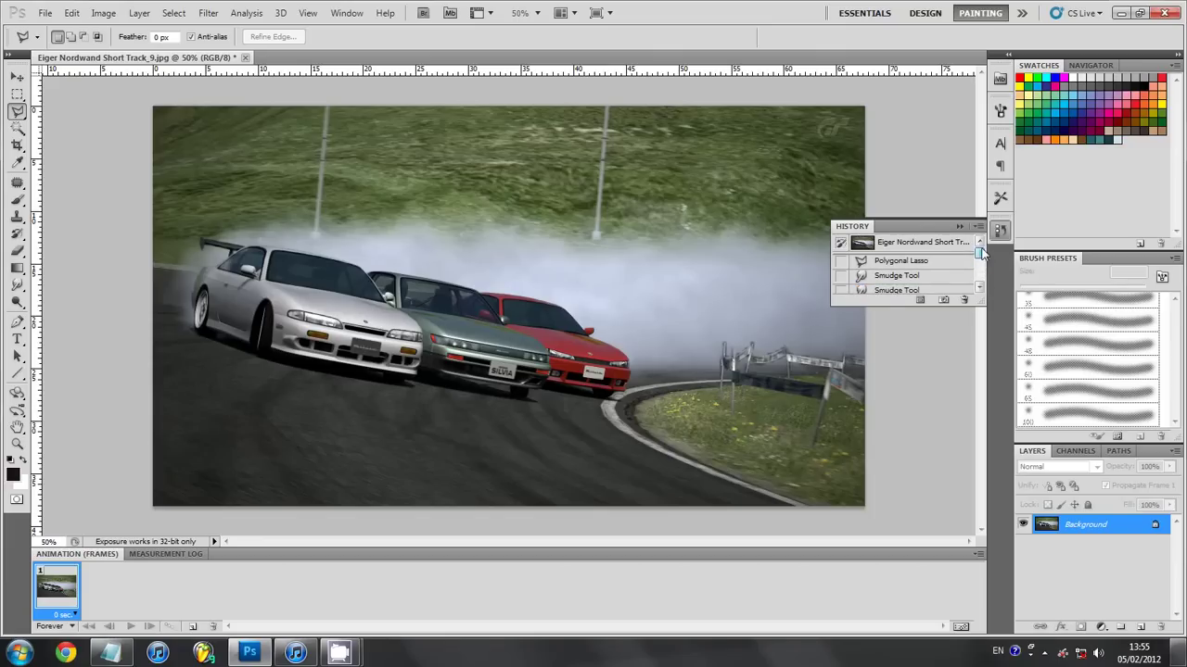
{"action": "left_click", "coordinate": [938, 244]}
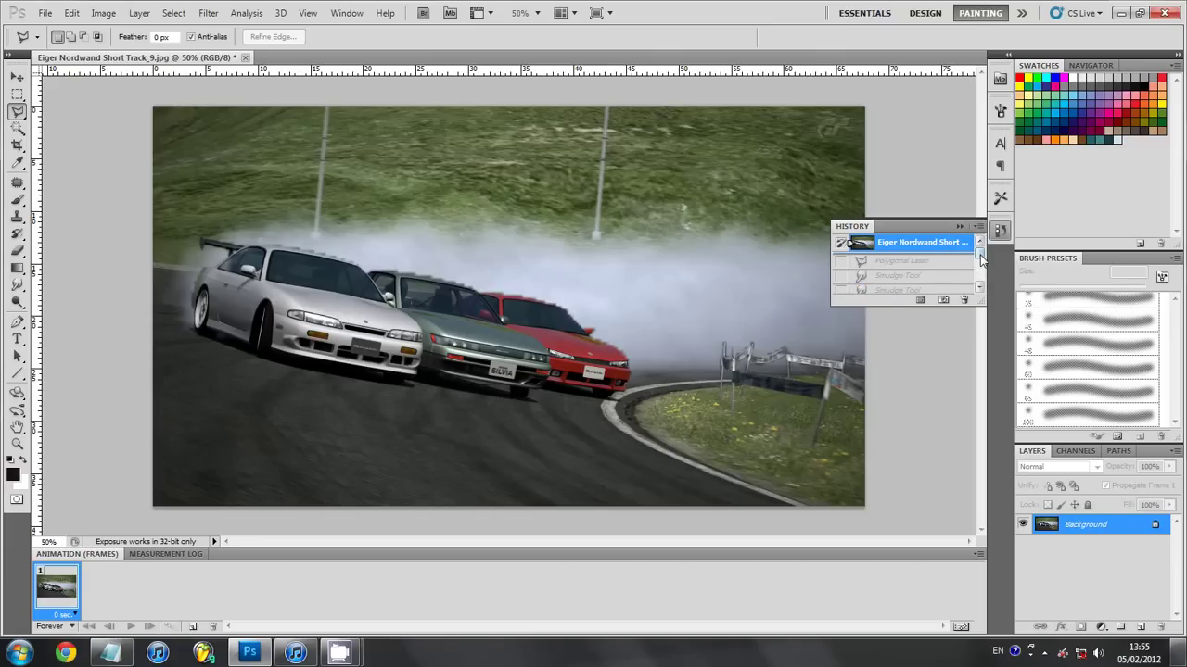
{"action": "scroll", "coordinate": [973, 264], "scroll_direction": "down", "scroll_amount": 3}
{"action": "left_click", "coordinate": [956, 287]}
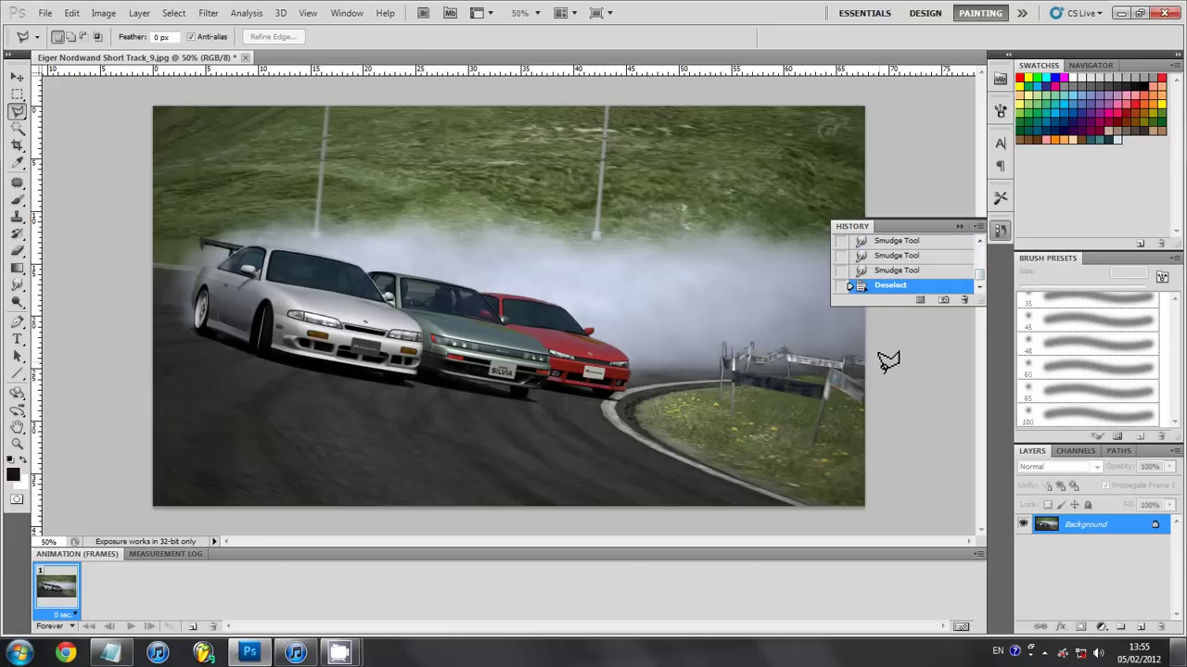
{"action": "left_click", "coordinate": [109, 653]}
- Replace the note with 'looks a lot better!', then 'Thanks a lot for watching and I hope I helped ! :D'
{"action": "key", "text": "ctrl+a"}
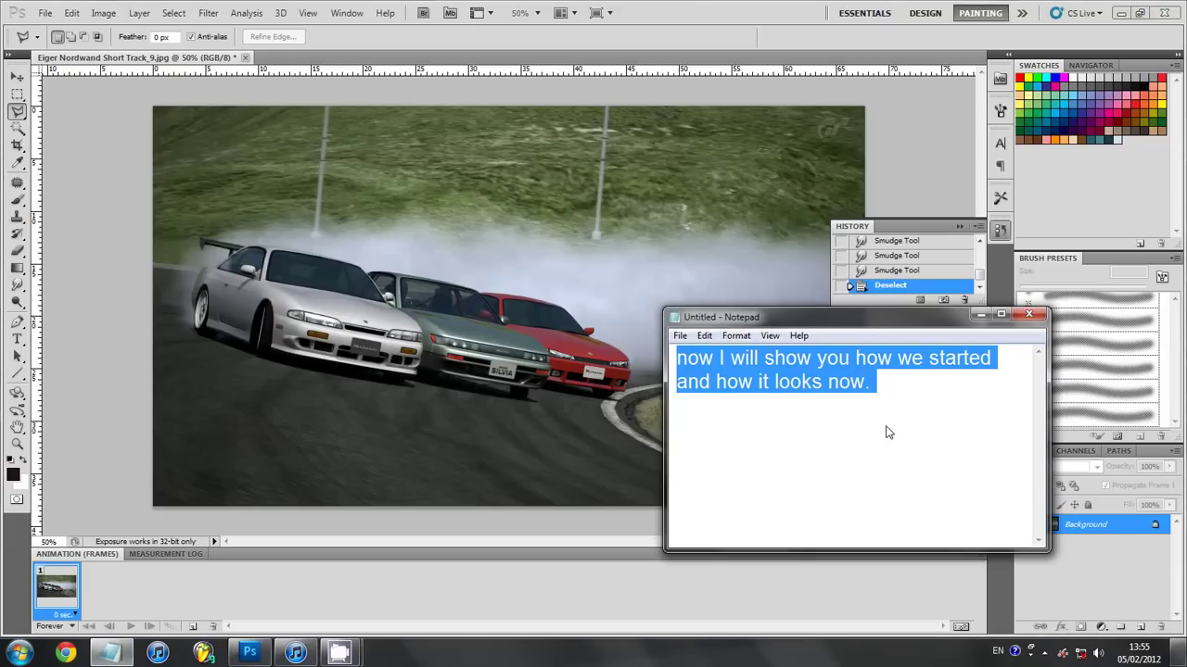
{"action": "key", "text": "BackSpace"}
{"action": "type", "text": "looks a"}
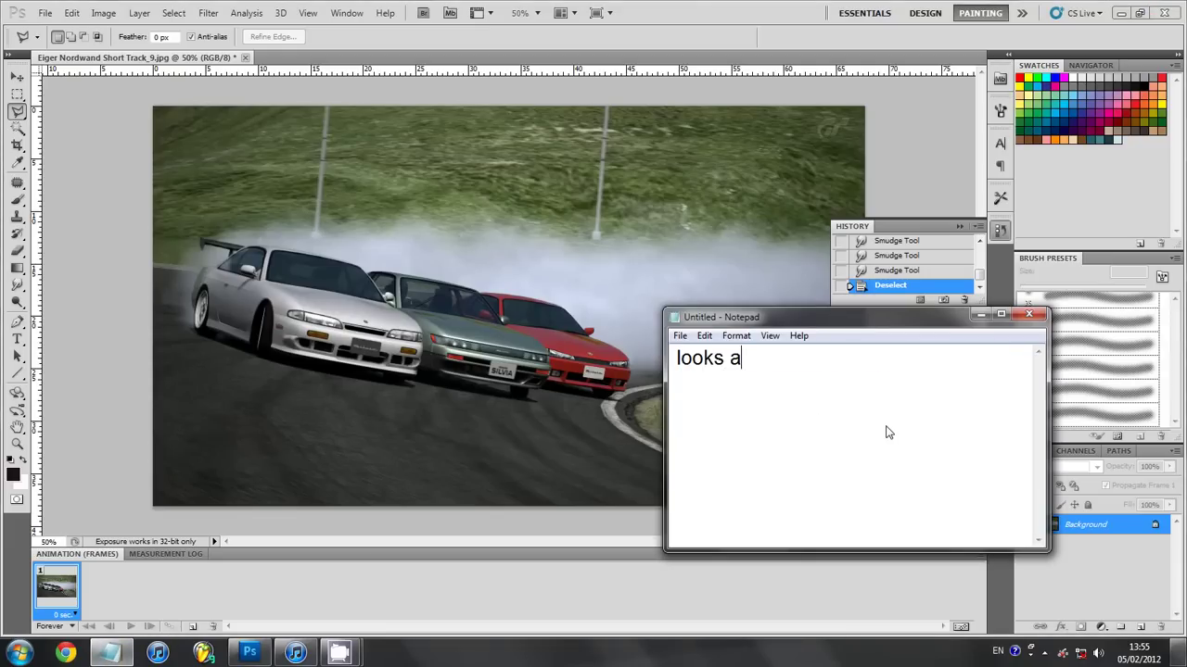
{"action": "type", "text": " lot better!"}
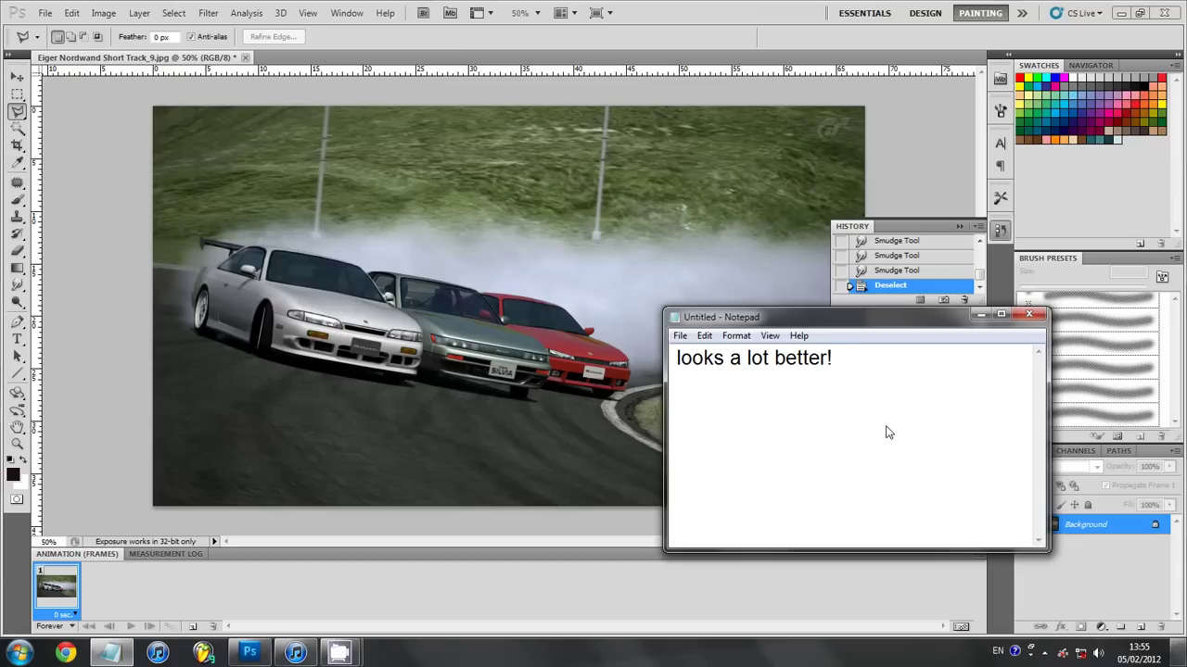
{"action": "key", "text": "ctrl+a"}
{"action": "type", "text": "Thanks "}
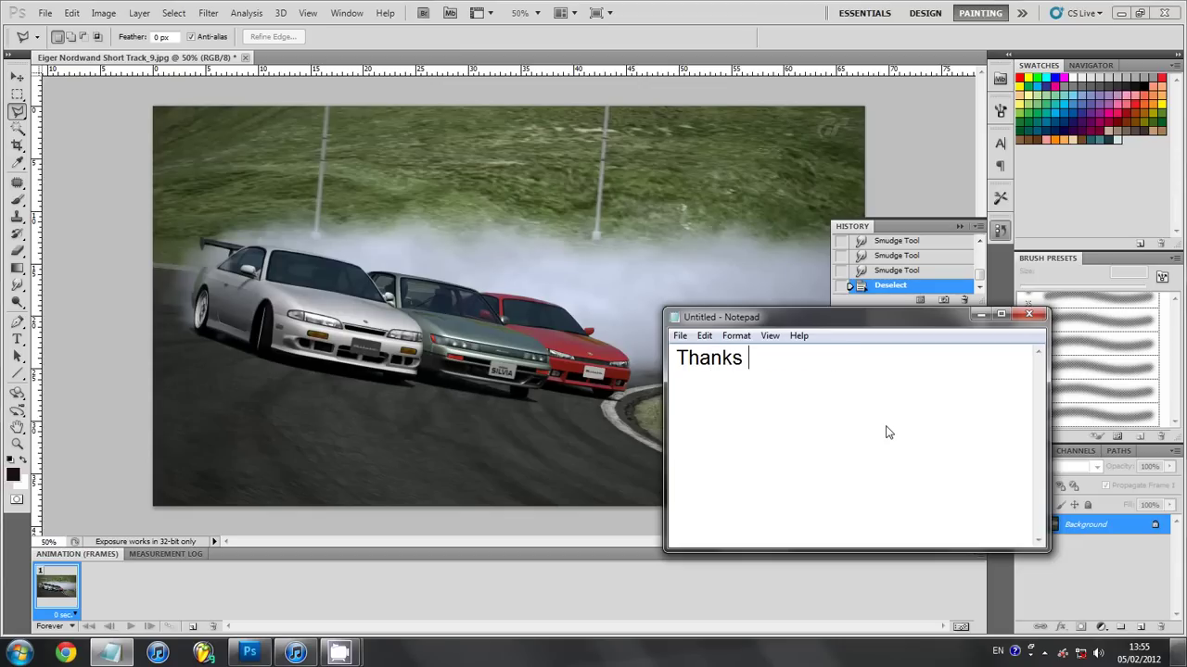
{"action": "type", "text": "a lot for "}
{"action": "type", "text": "watching and I"}
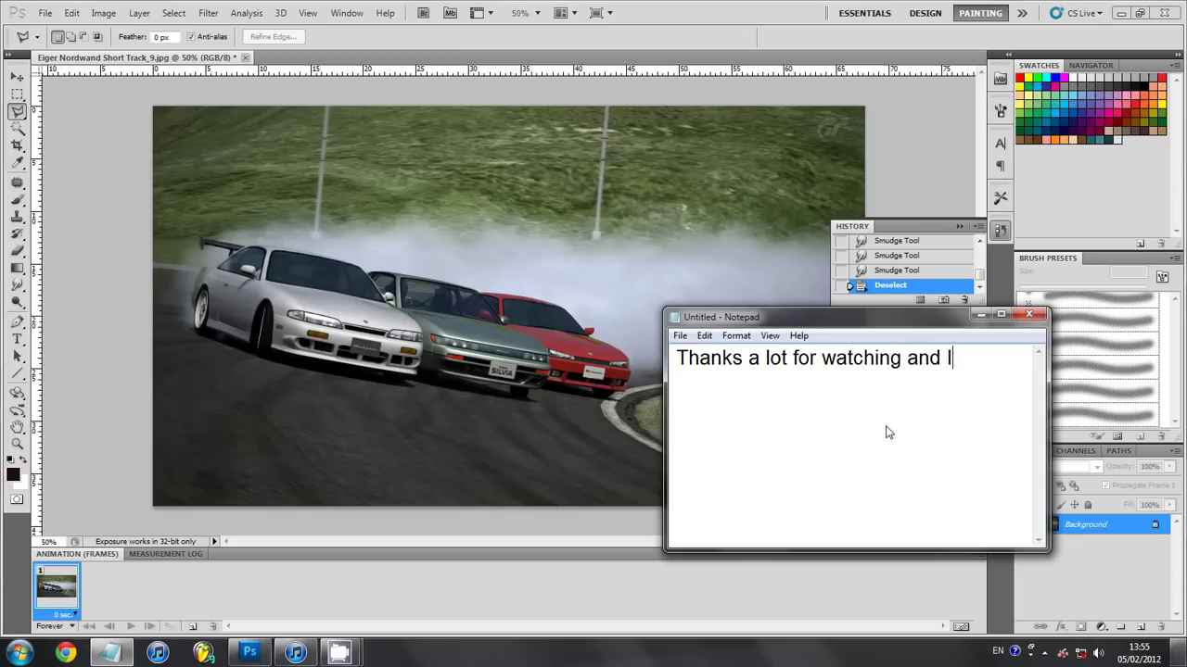
{"action": "type", "text": " hope I ge"}
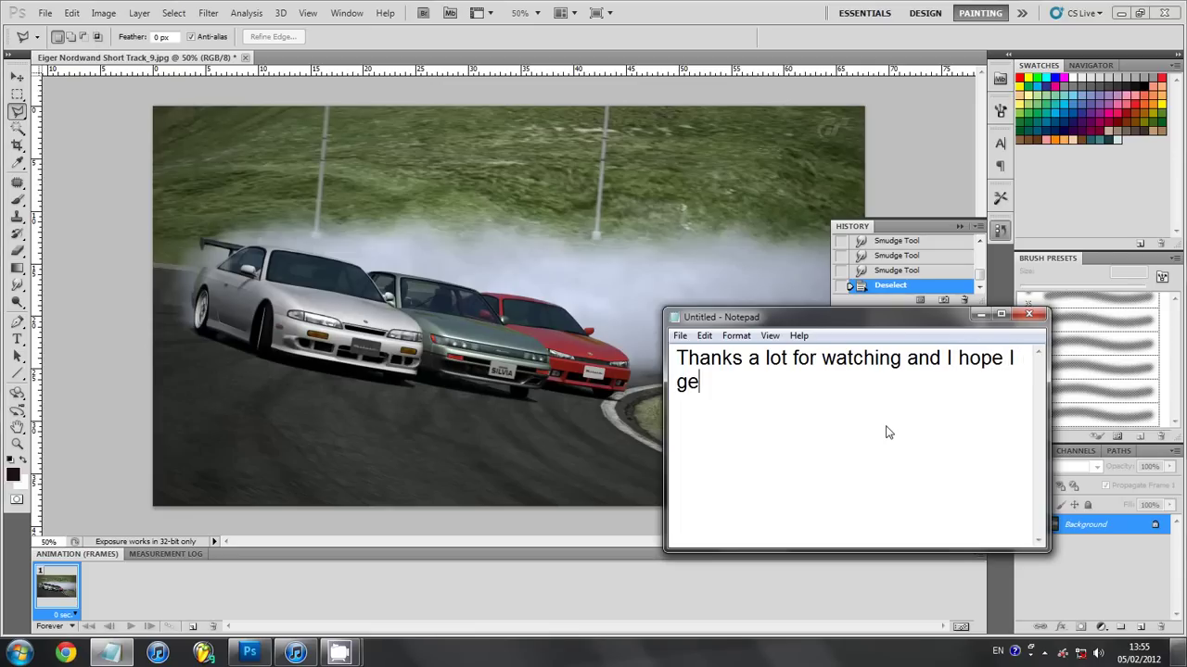
{"action": "key", "text": "BackSpace"}
{"action": "key", "text": "BackSpace"}
{"action": "type", "text": "helped ! "}
{"action": "type", "text": ":D"}
- Clear the note, type 'Byeeee', then delete it, leaving the note empty
{"action": "key", "text": "ctrl+a"}
{"action": "key", "text": "BackSpace"}
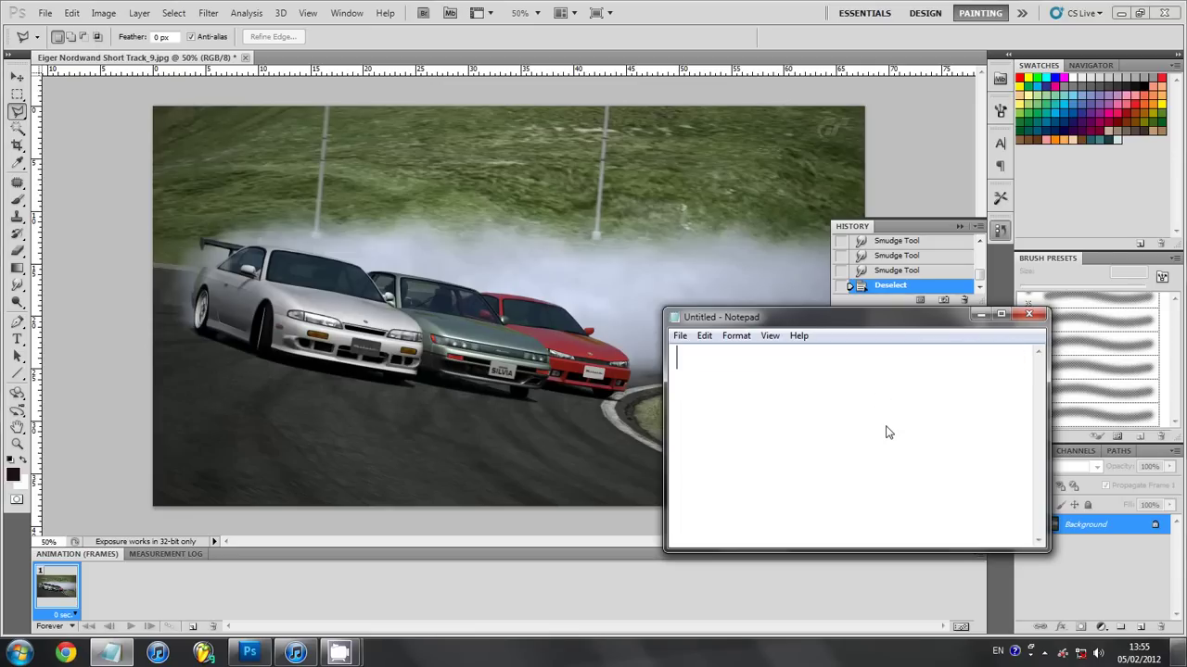
{"action": "type", "text": "Byeee"}
{"action": "type", "text": "e"}
{"action": "key", "text": "ctrl+a"}
{"action": "key", "text": "BackSpace"}
- Close Notepad, minimize Photoshop, and bring up CamStudio's recorder from the system tray
{"action": "left_click", "coordinate": [1028, 314]}
{"action": "left_click", "coordinate": [1120, 13]}
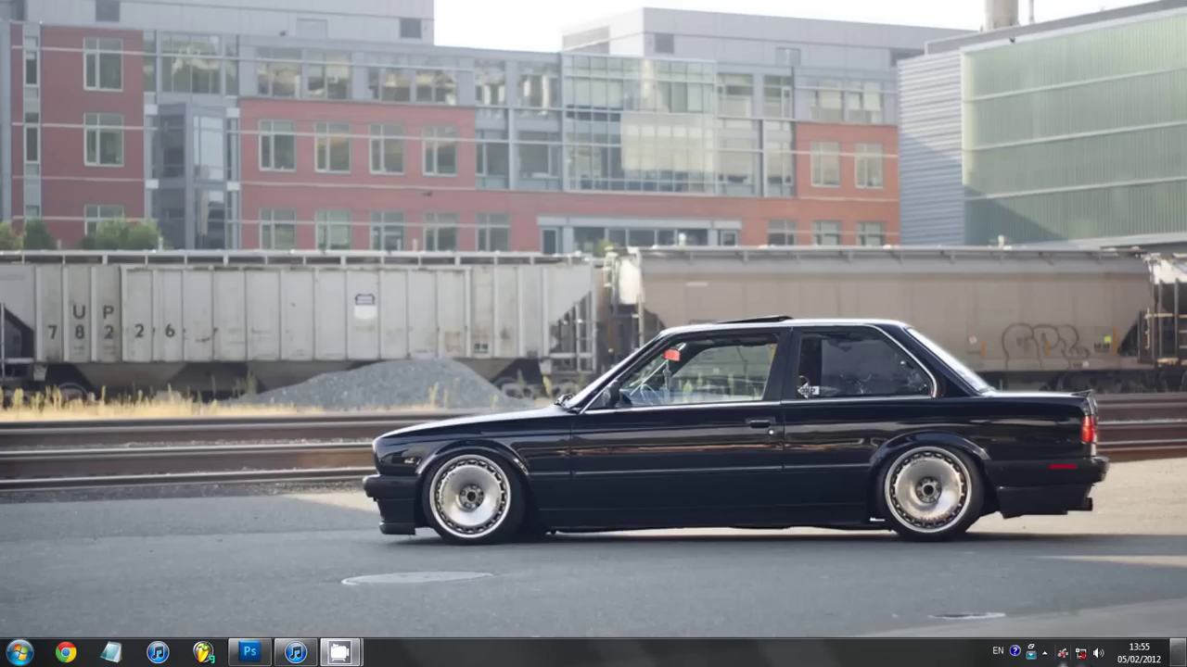
{"action": "left_click", "coordinate": [1043, 653]}
{"action": "left_click", "coordinate": [1068, 554]}
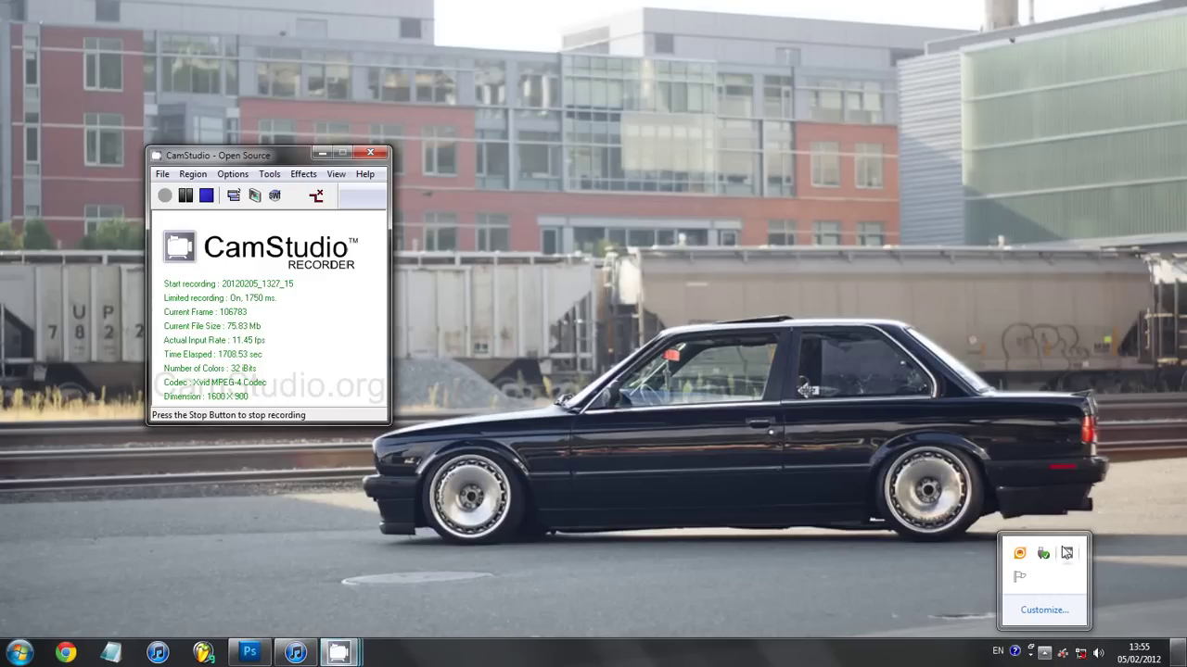